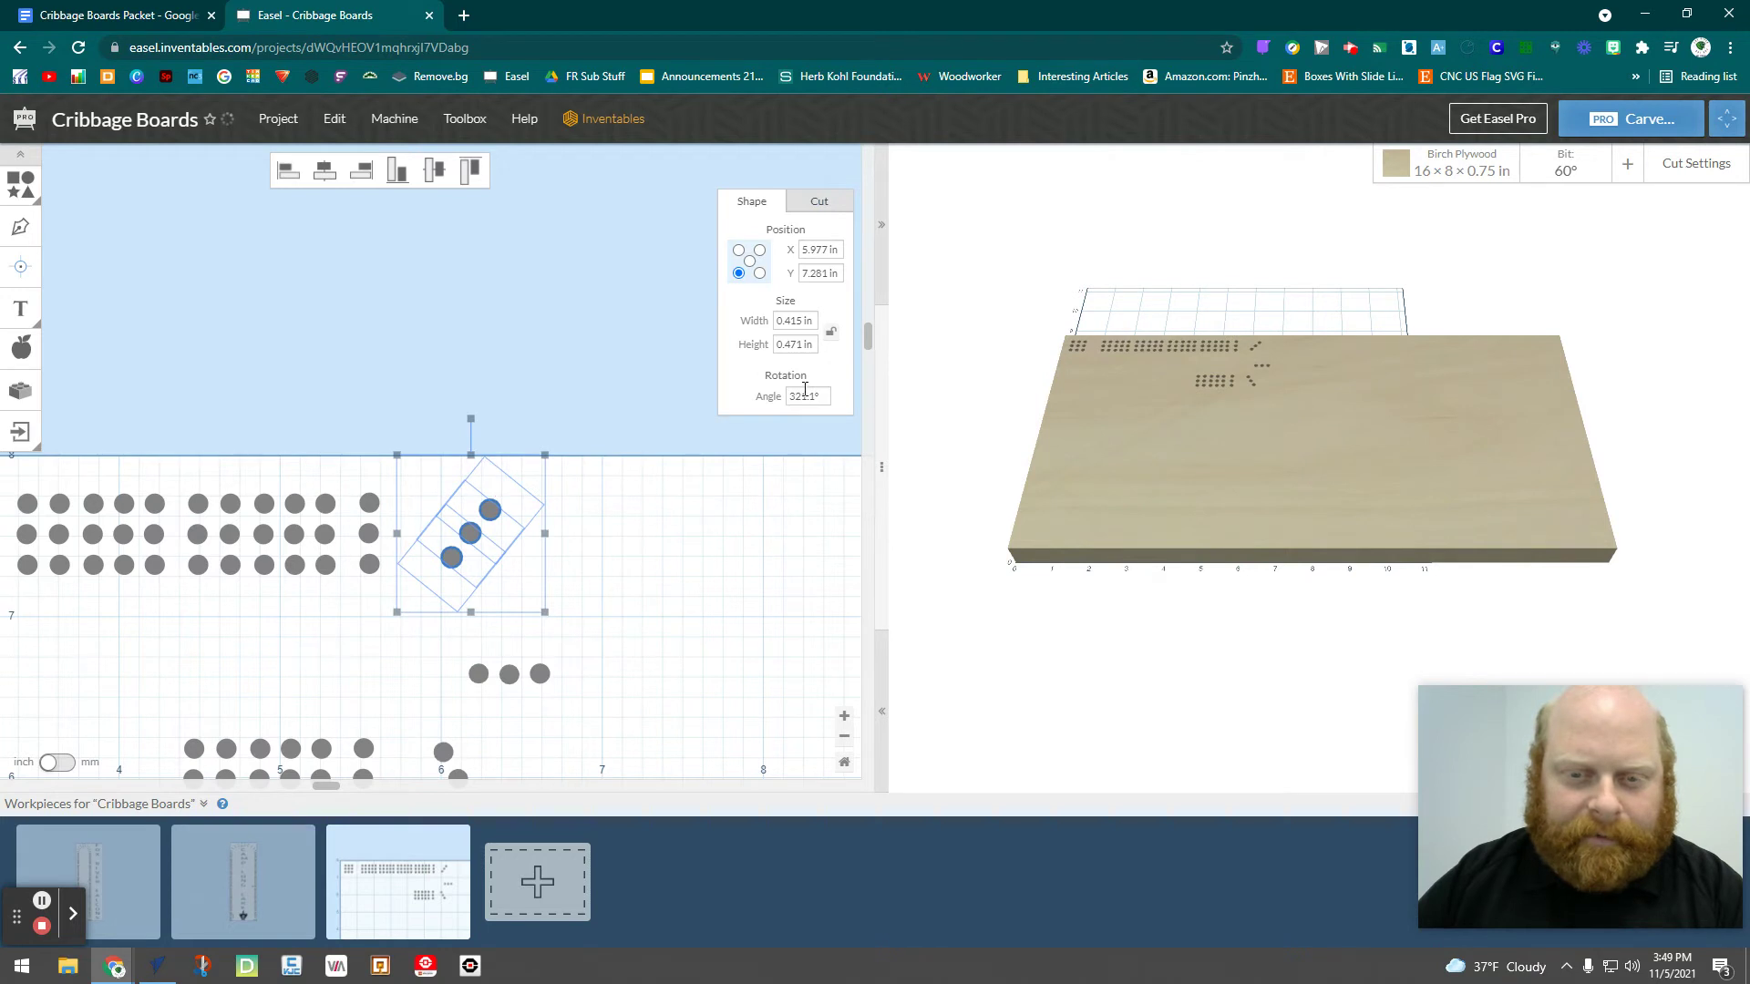
# Set the rotation of the slanted three-hole group in the upper rows to 330°
pyautogui.moveTo(788, 397); pyautogui.dragTo(837, 408)
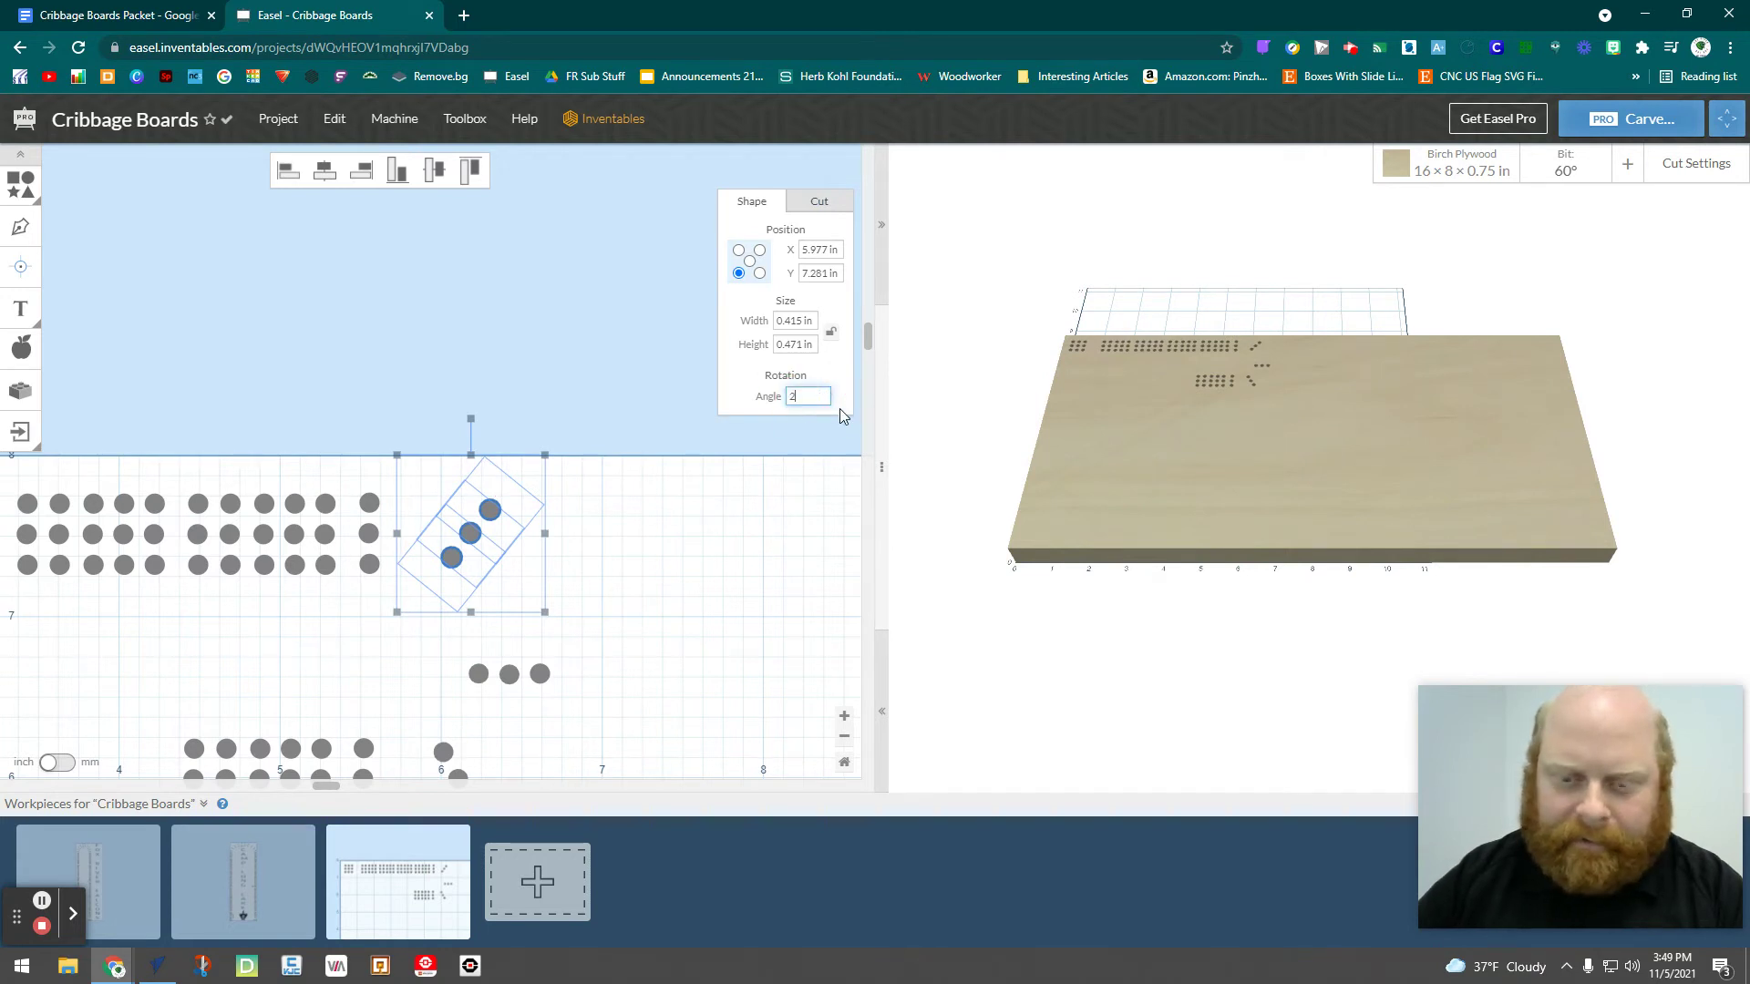
pyautogui.write('330')
pyautogui.press('Return')
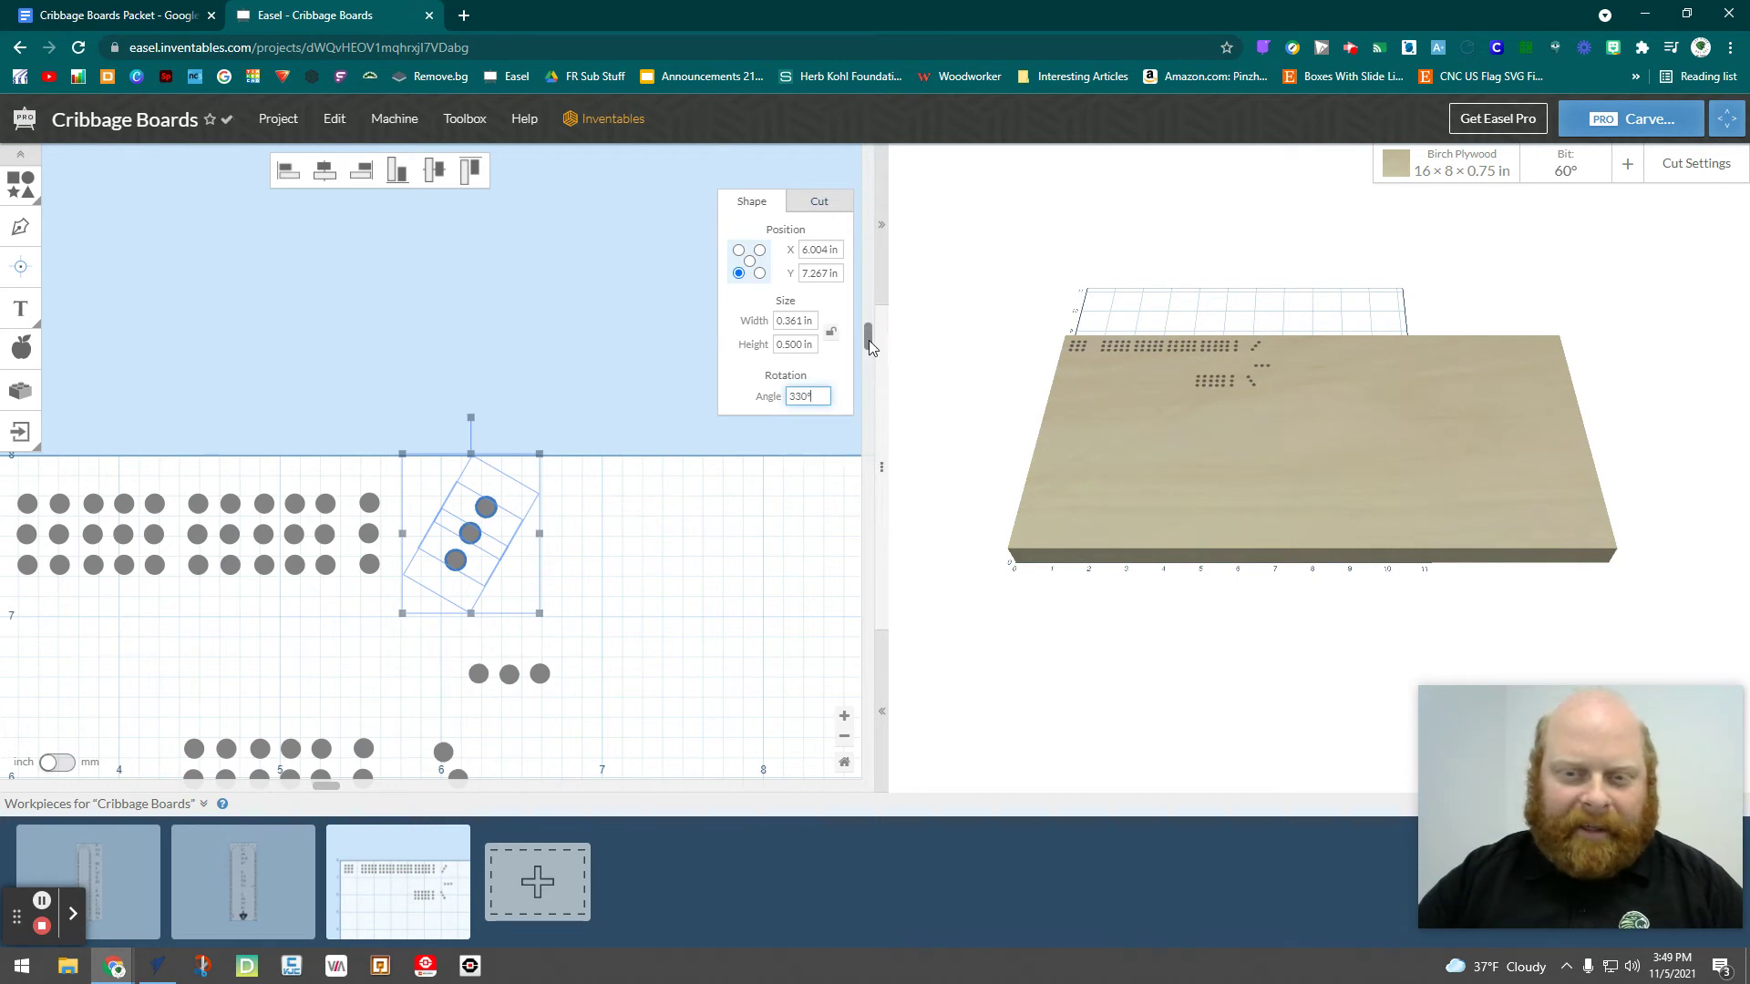
pyautogui.moveTo(867, 341); pyautogui.dragTo(867, 410)
pyautogui.click(665, 560)
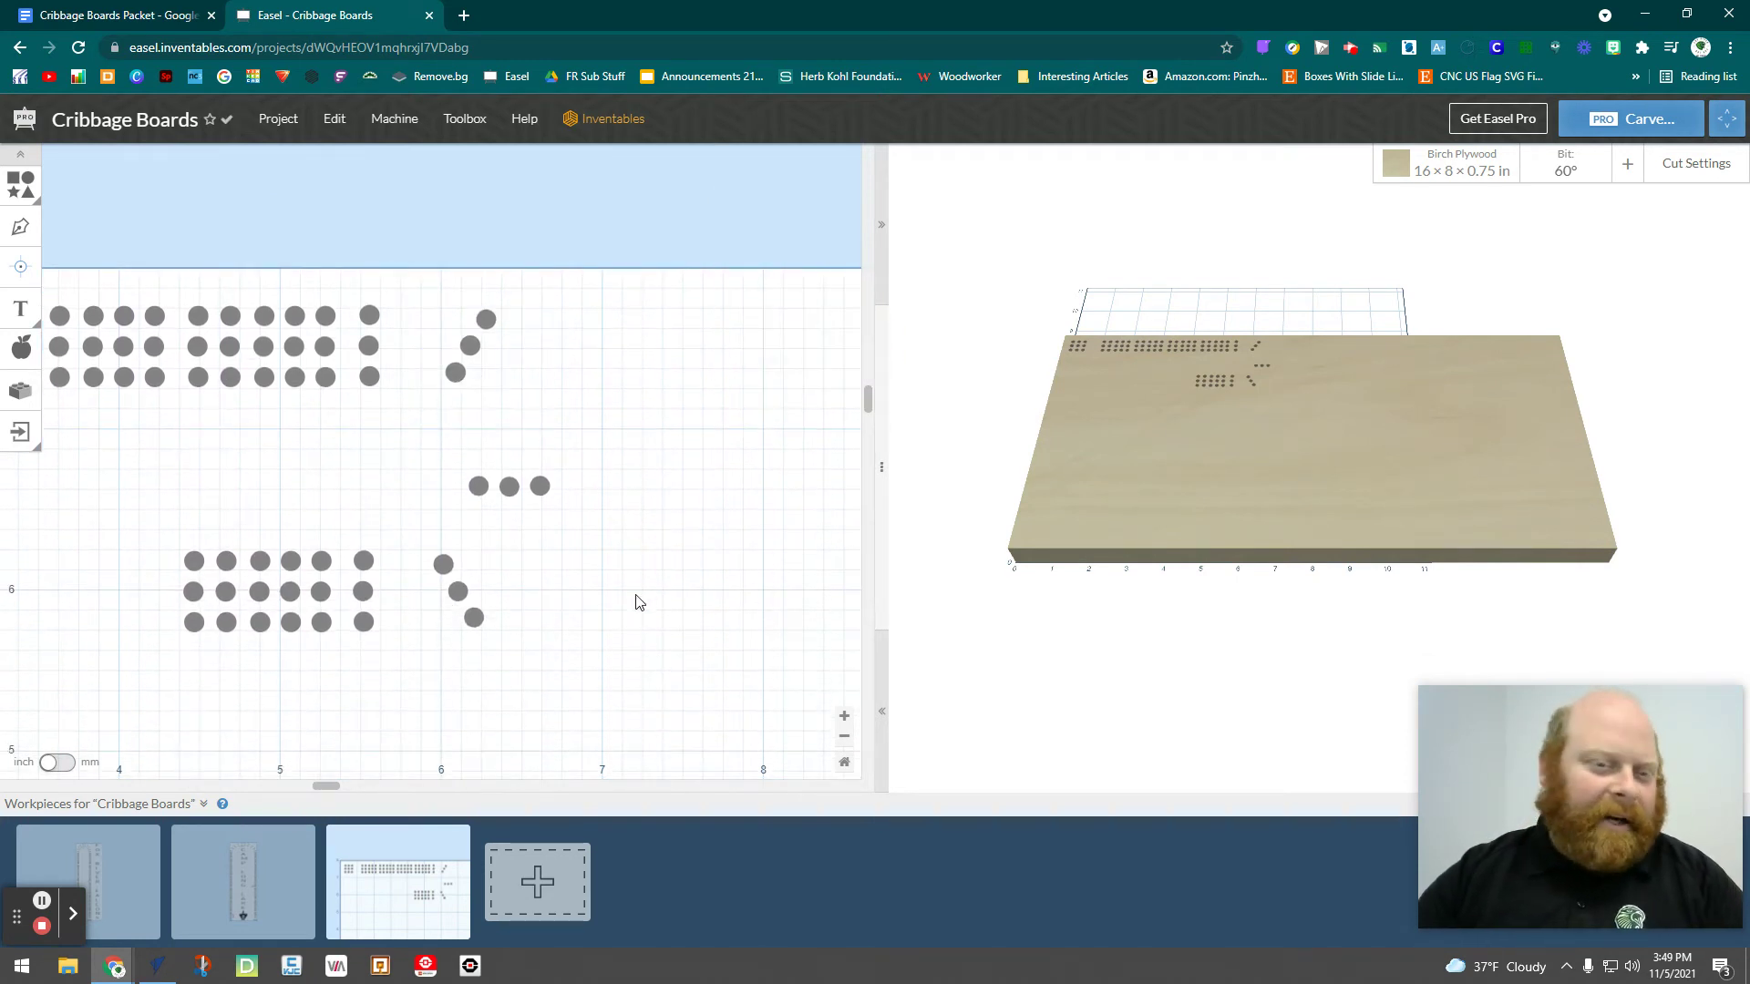
# Move the last column of the lower hole group, together with the top hole of the neighbouring slanted set, about 0.1 in to the right
pyautogui.moveTo(392, 638); pyautogui.dragTo(359, 538)
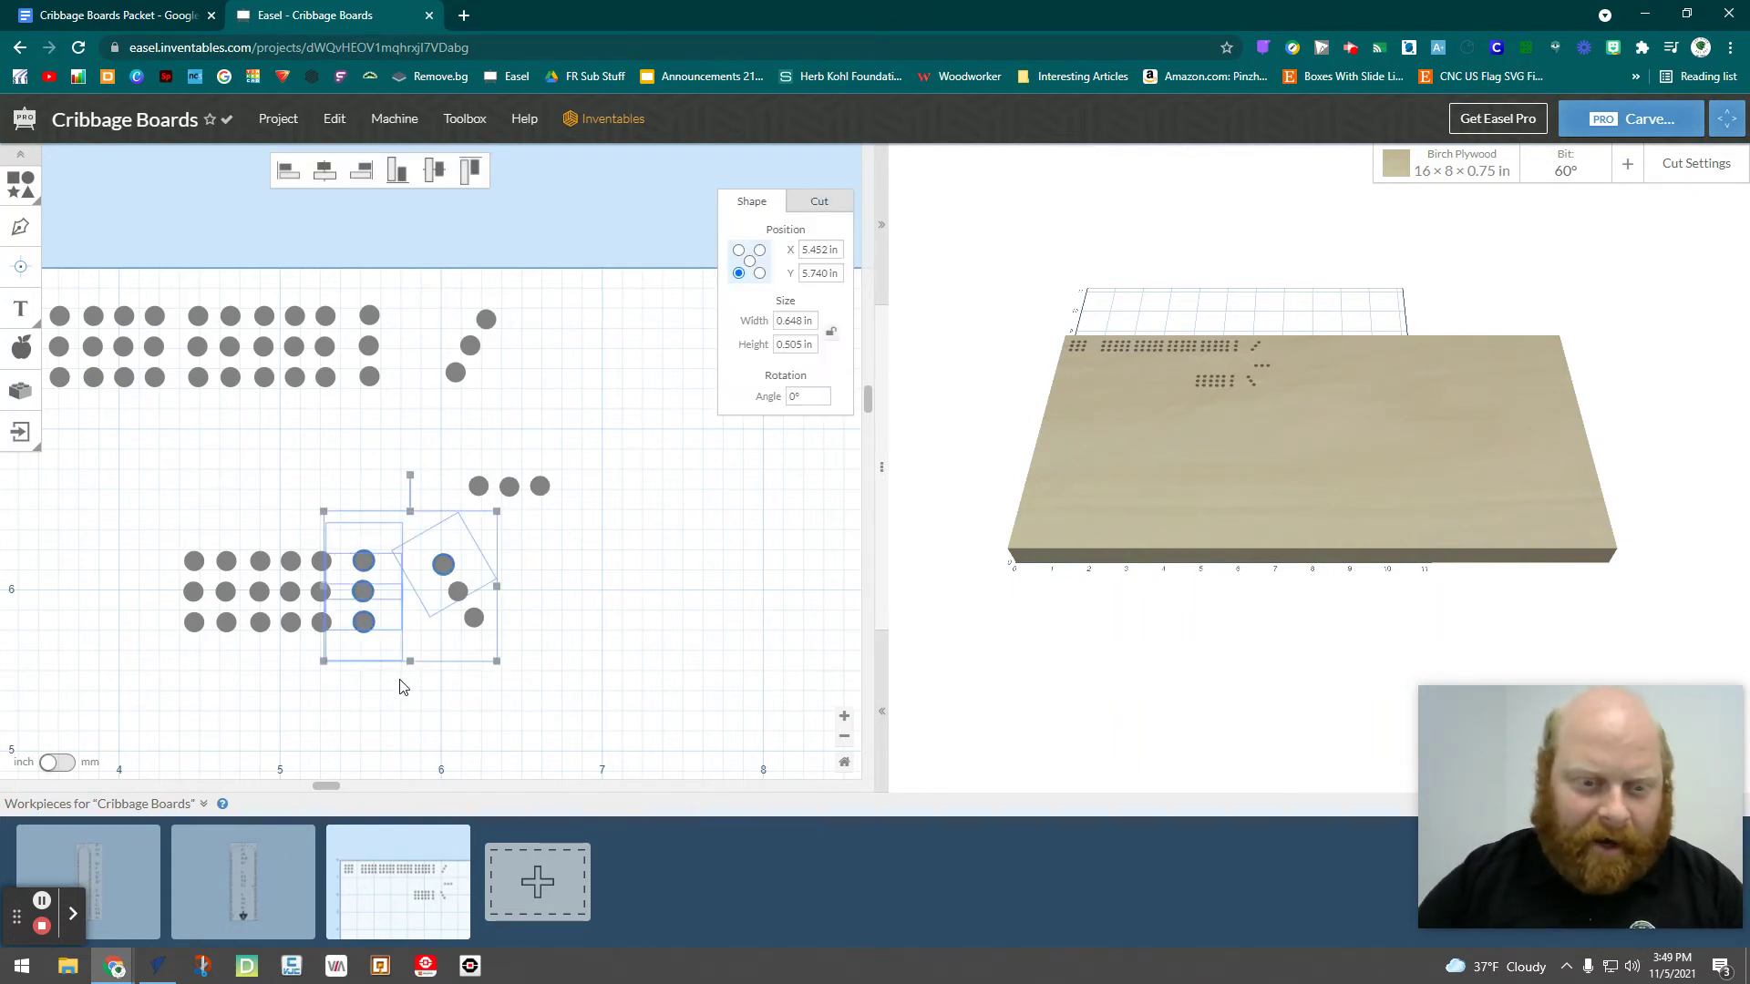
pyautogui.press('Right')
pyautogui.press('Right')
pyautogui.press('Right')
pyautogui.press('Right')
pyautogui.press('Right')
pyautogui.press('Right')
pyautogui.press('Right')
pyautogui.press('Right')
pyautogui.press('Right')
pyautogui.press('Right')
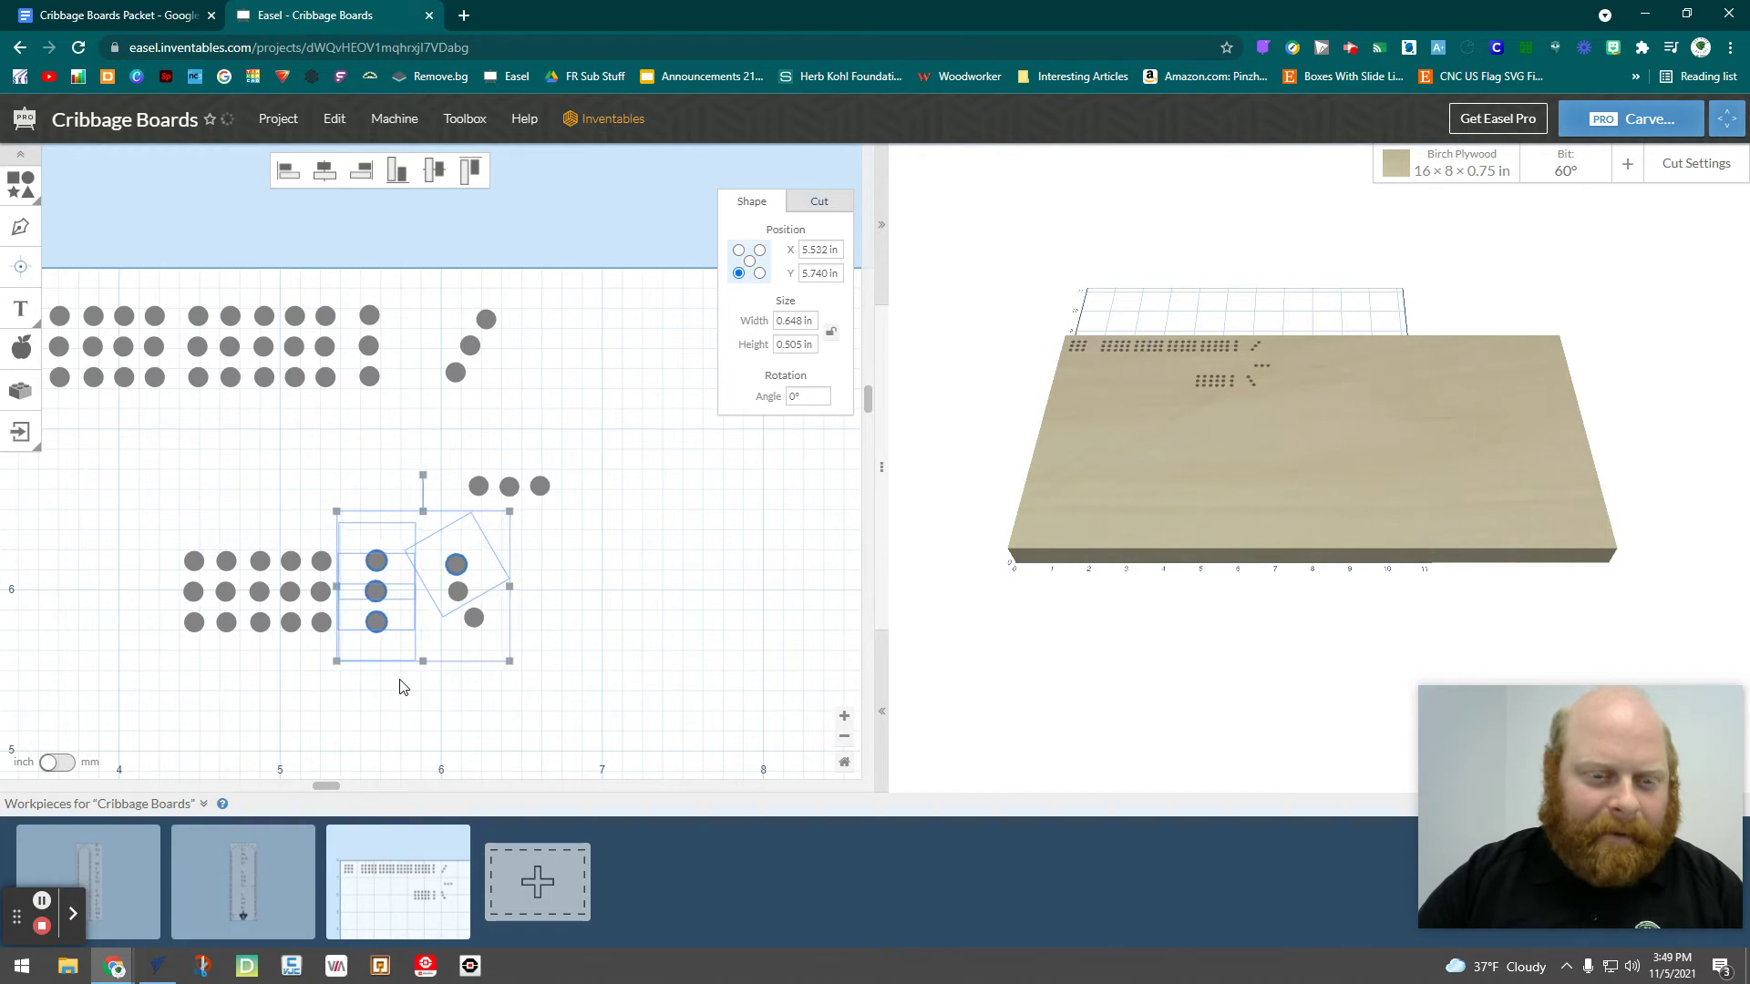
pyautogui.click(419, 675)
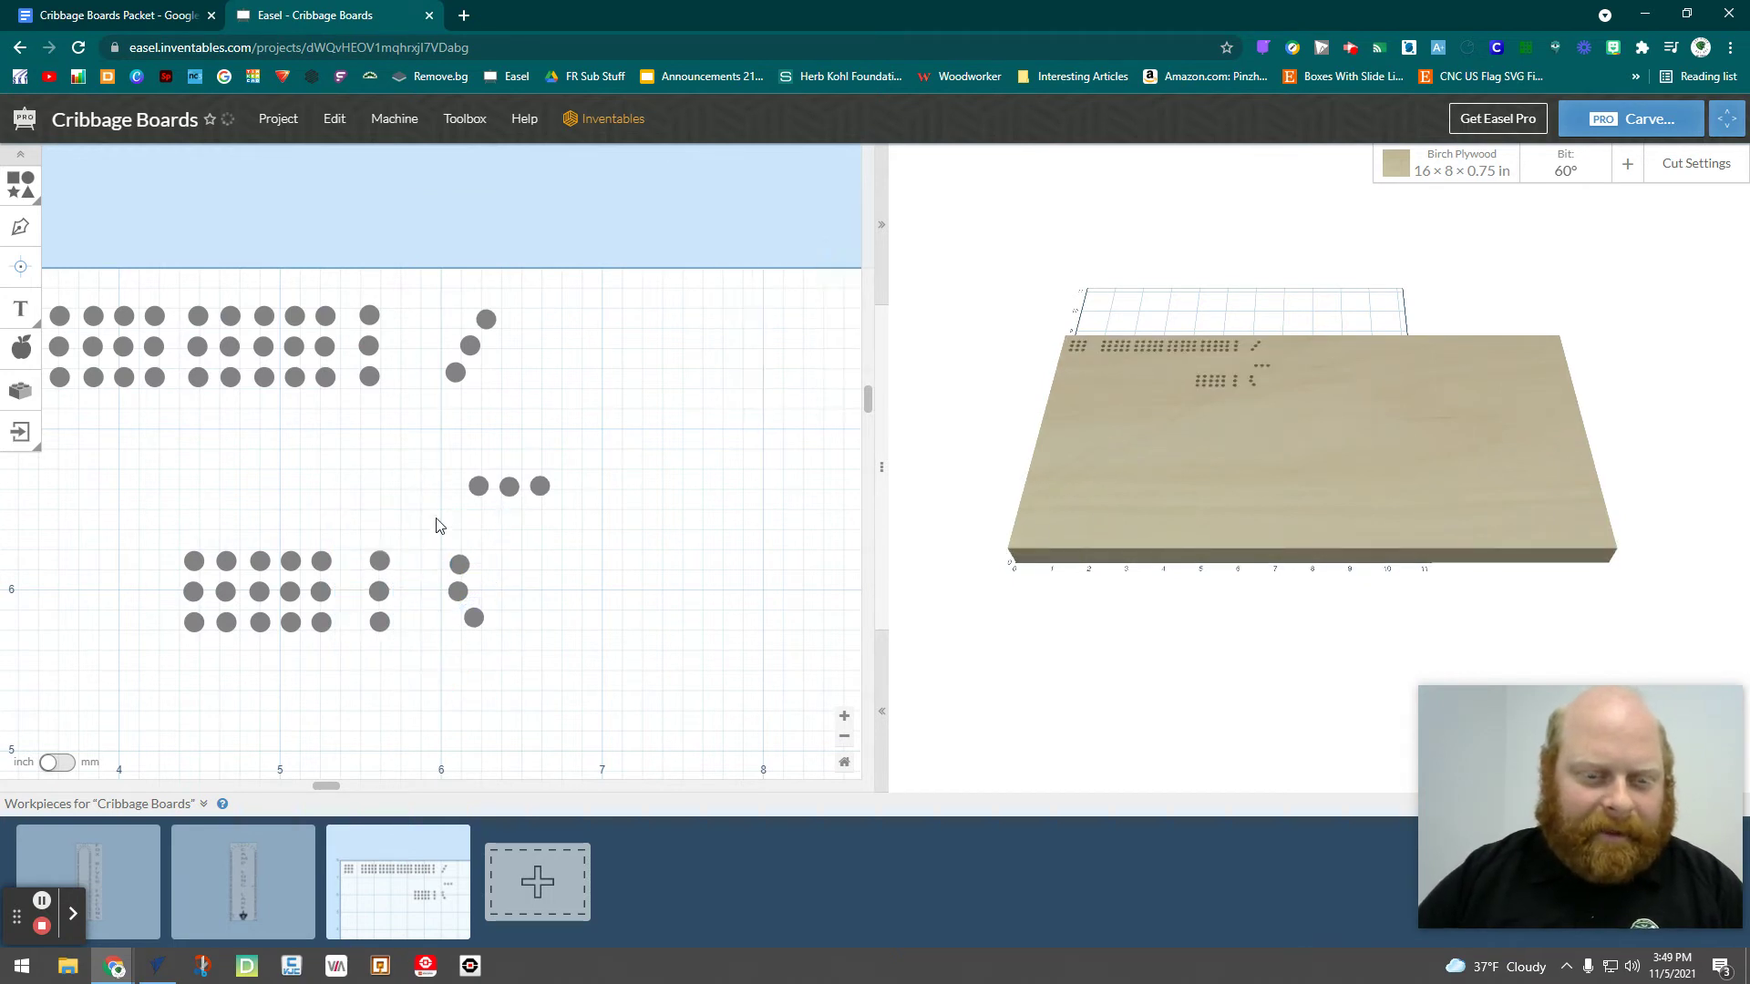
# Nudge the top hole of the lower slanted set slightly left and upward to restore its line with the two holes beneath
pyautogui.click(459, 561)
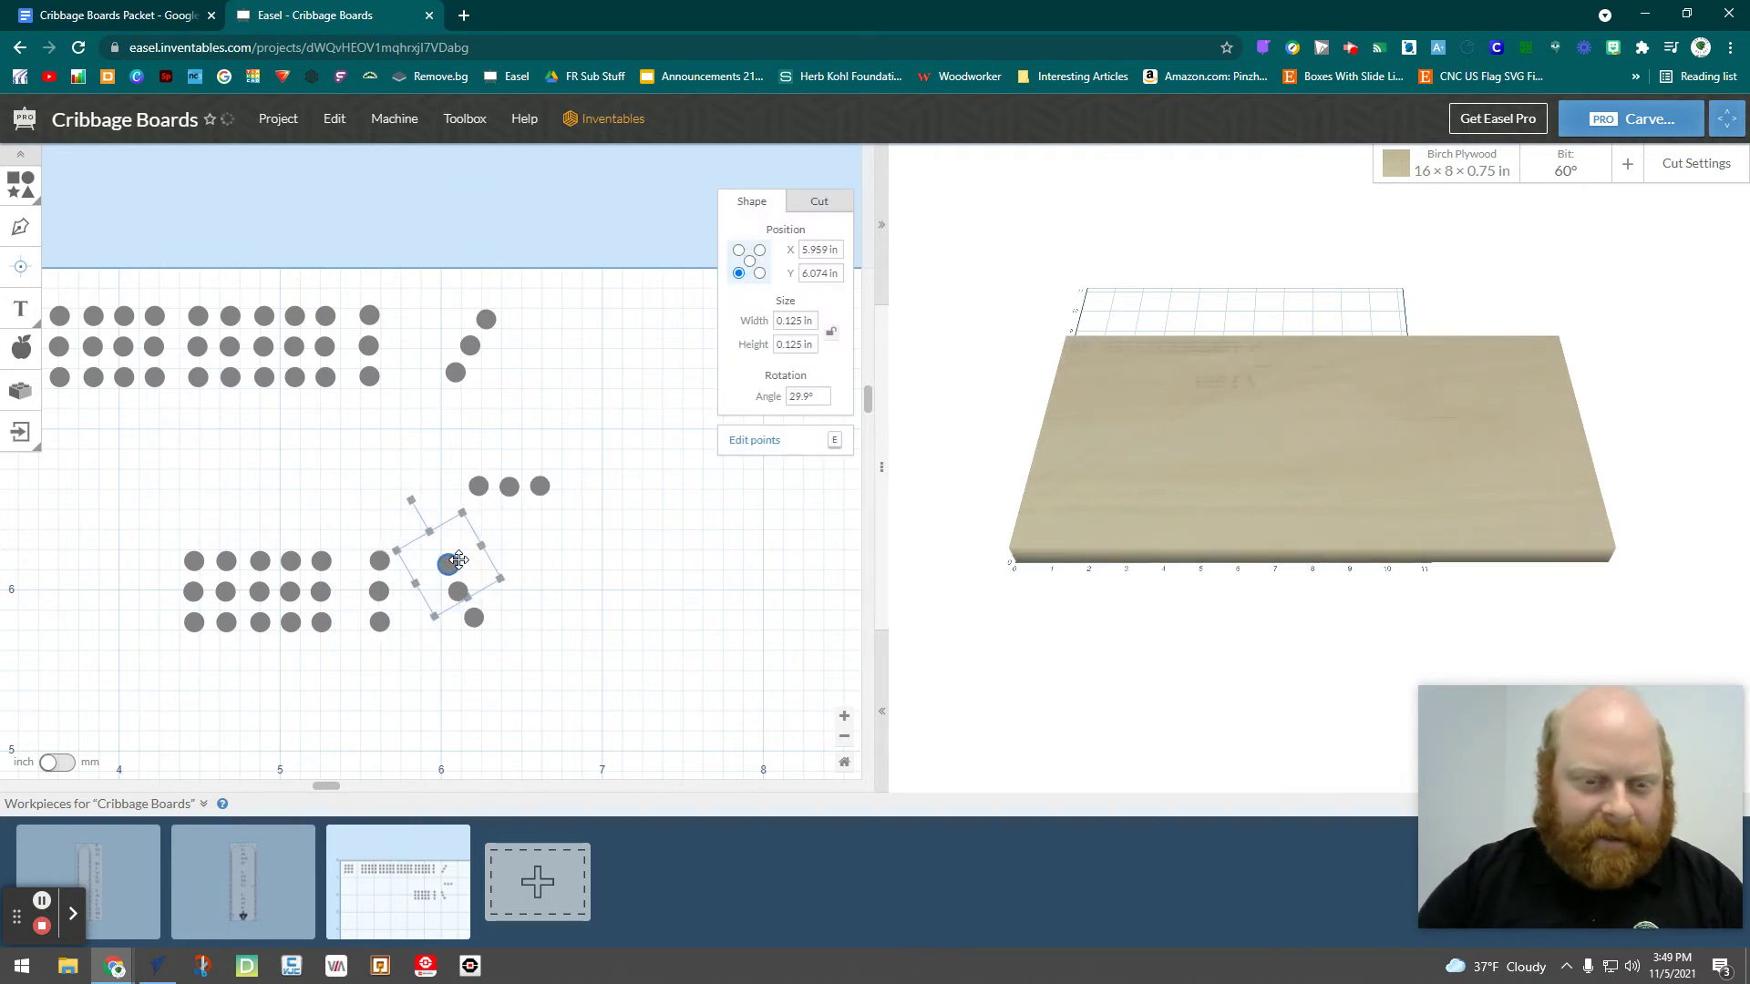
pyautogui.press('Up')
pyautogui.press('Up')
pyautogui.press('Up')
pyautogui.press('Up')
pyautogui.press('Left')
pyautogui.press('Left')
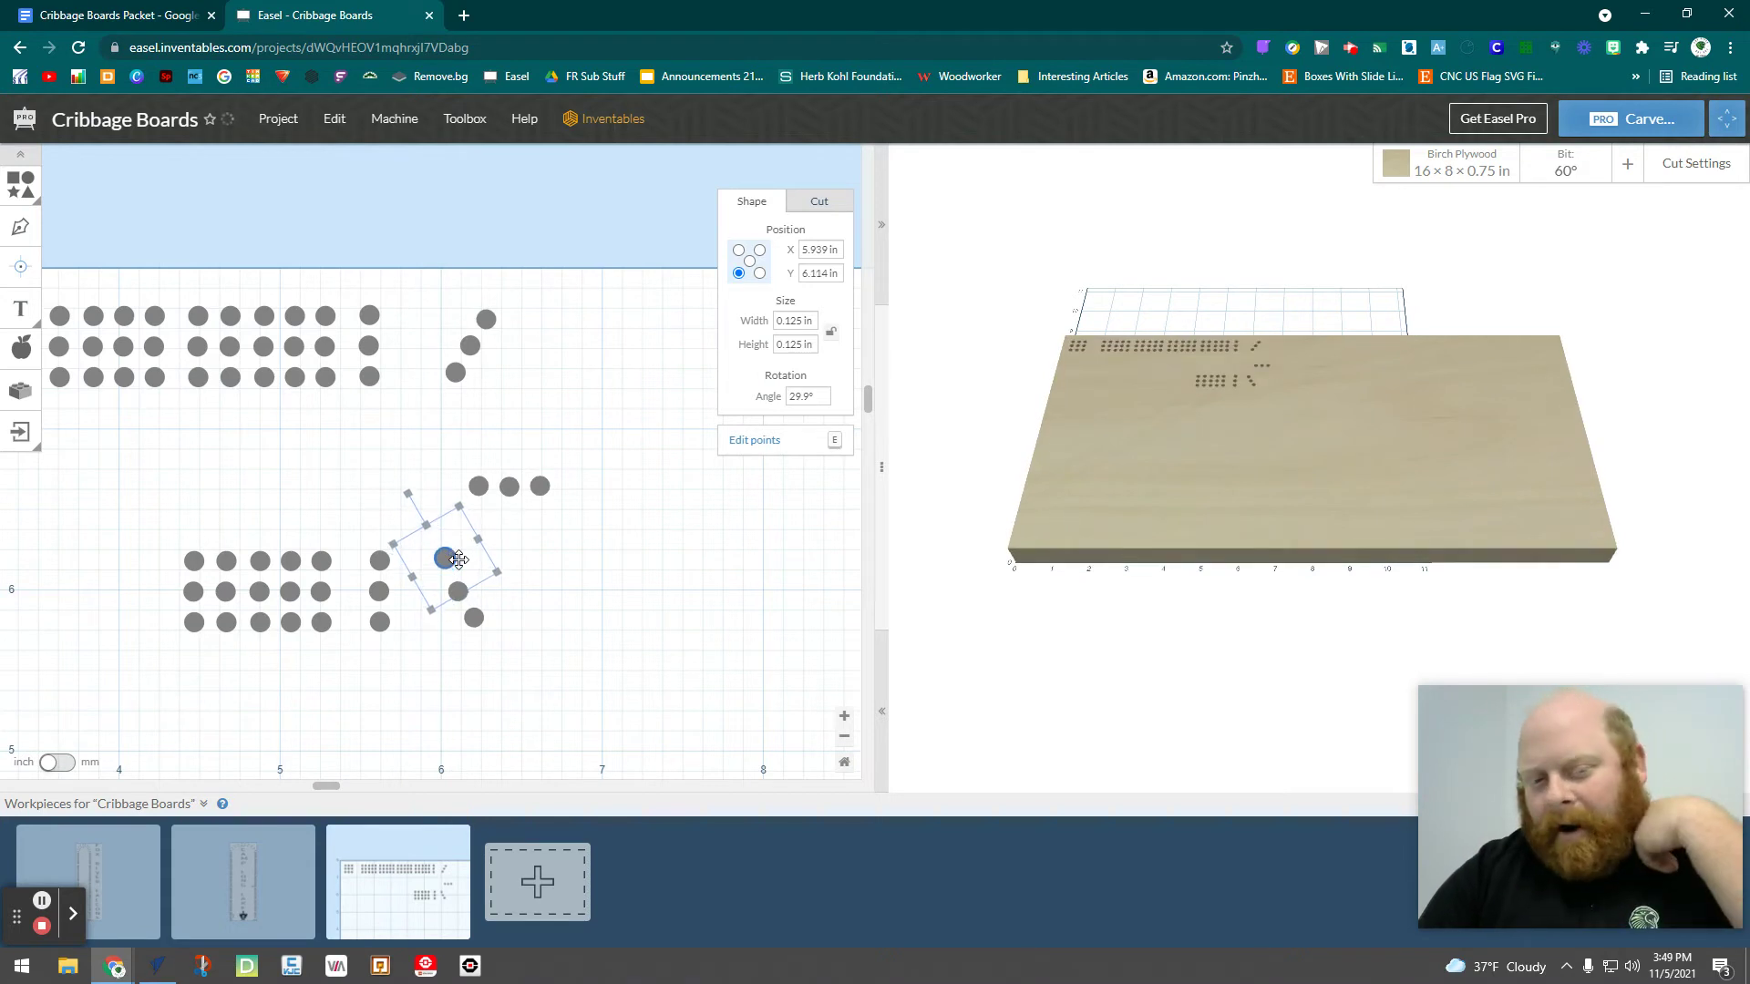
pyautogui.press('Up')
pyautogui.press('Up')
pyautogui.press('Up')
pyautogui.click(409, 441)
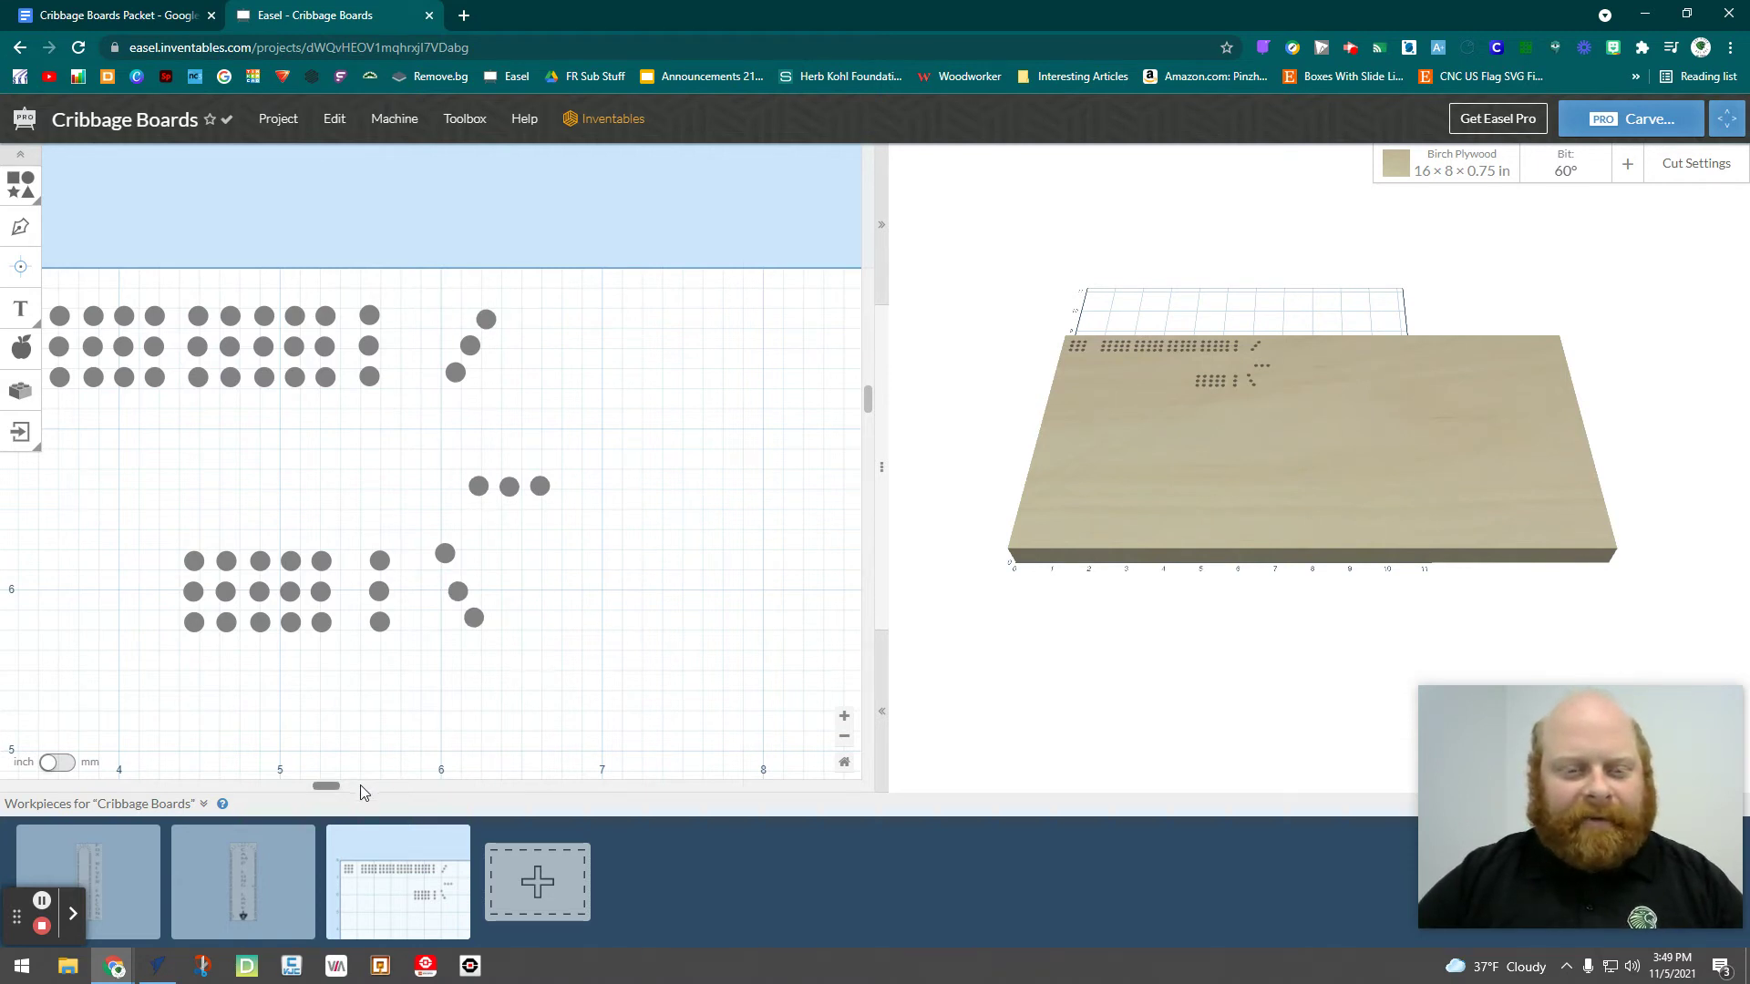
# Close the Easel project, switch to VCarve and accept the single-sided 18 × 8 × 0.75 inch job setup
pyautogui.moveTo(326, 785); pyautogui.dragTo(285, 770)
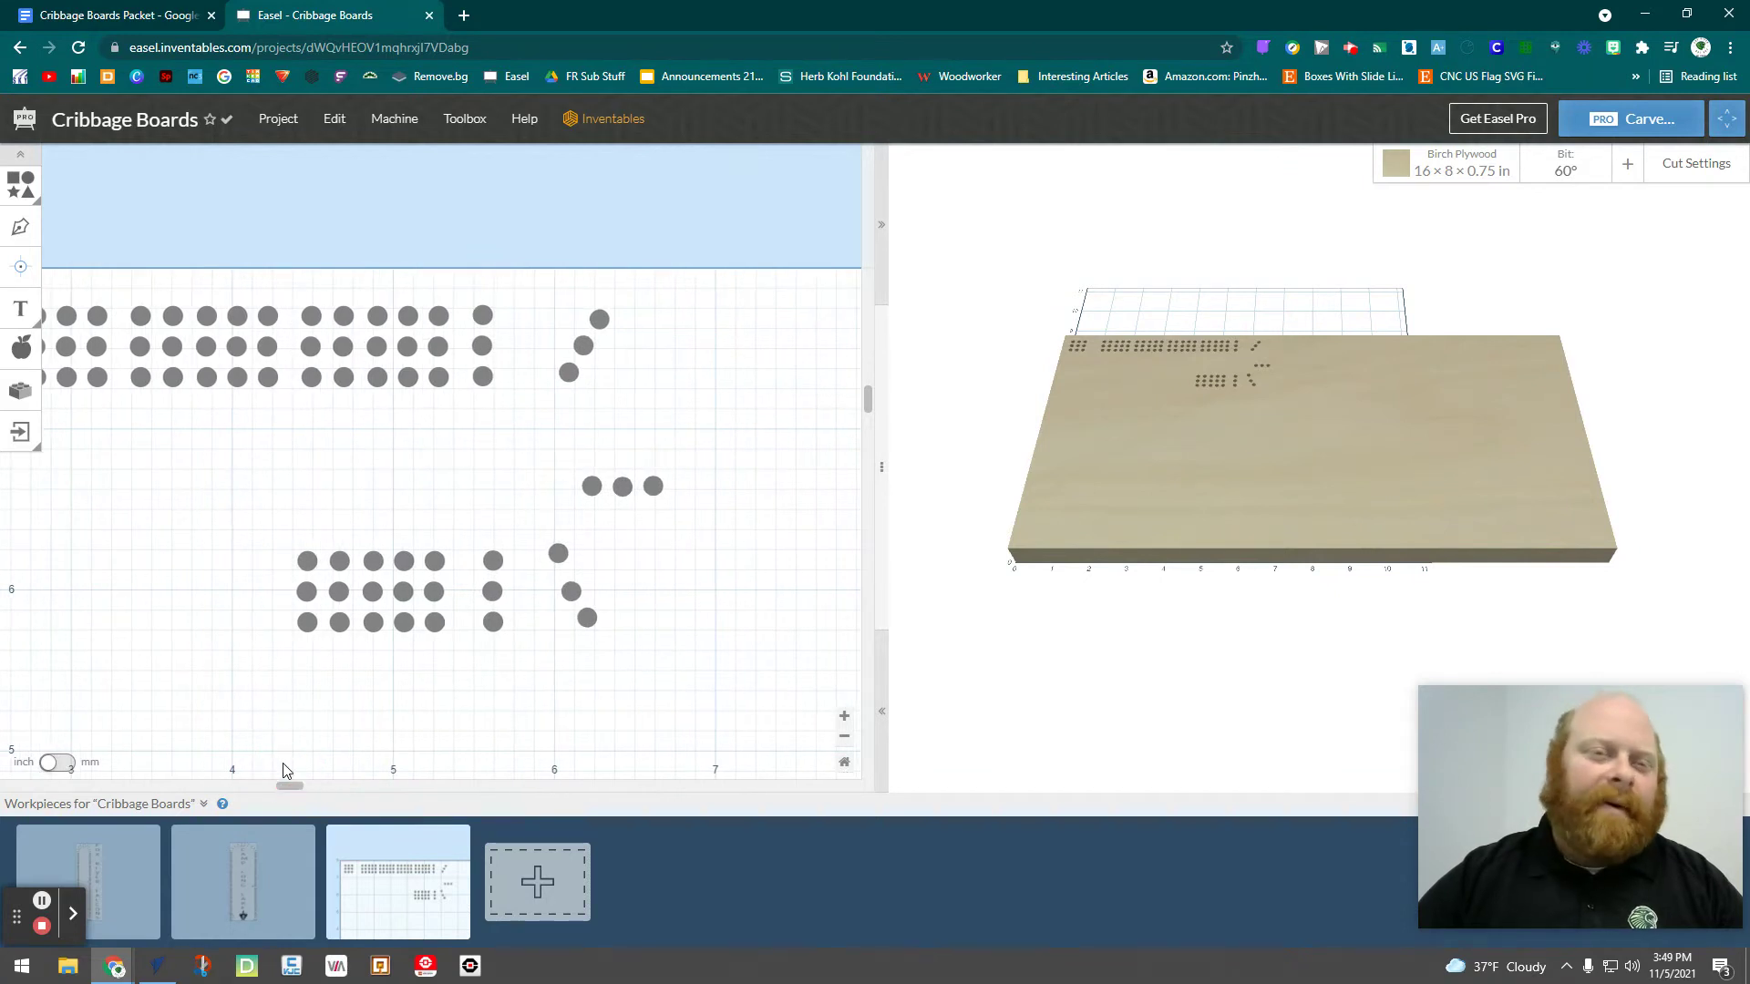
pyautogui.click(429, 15)
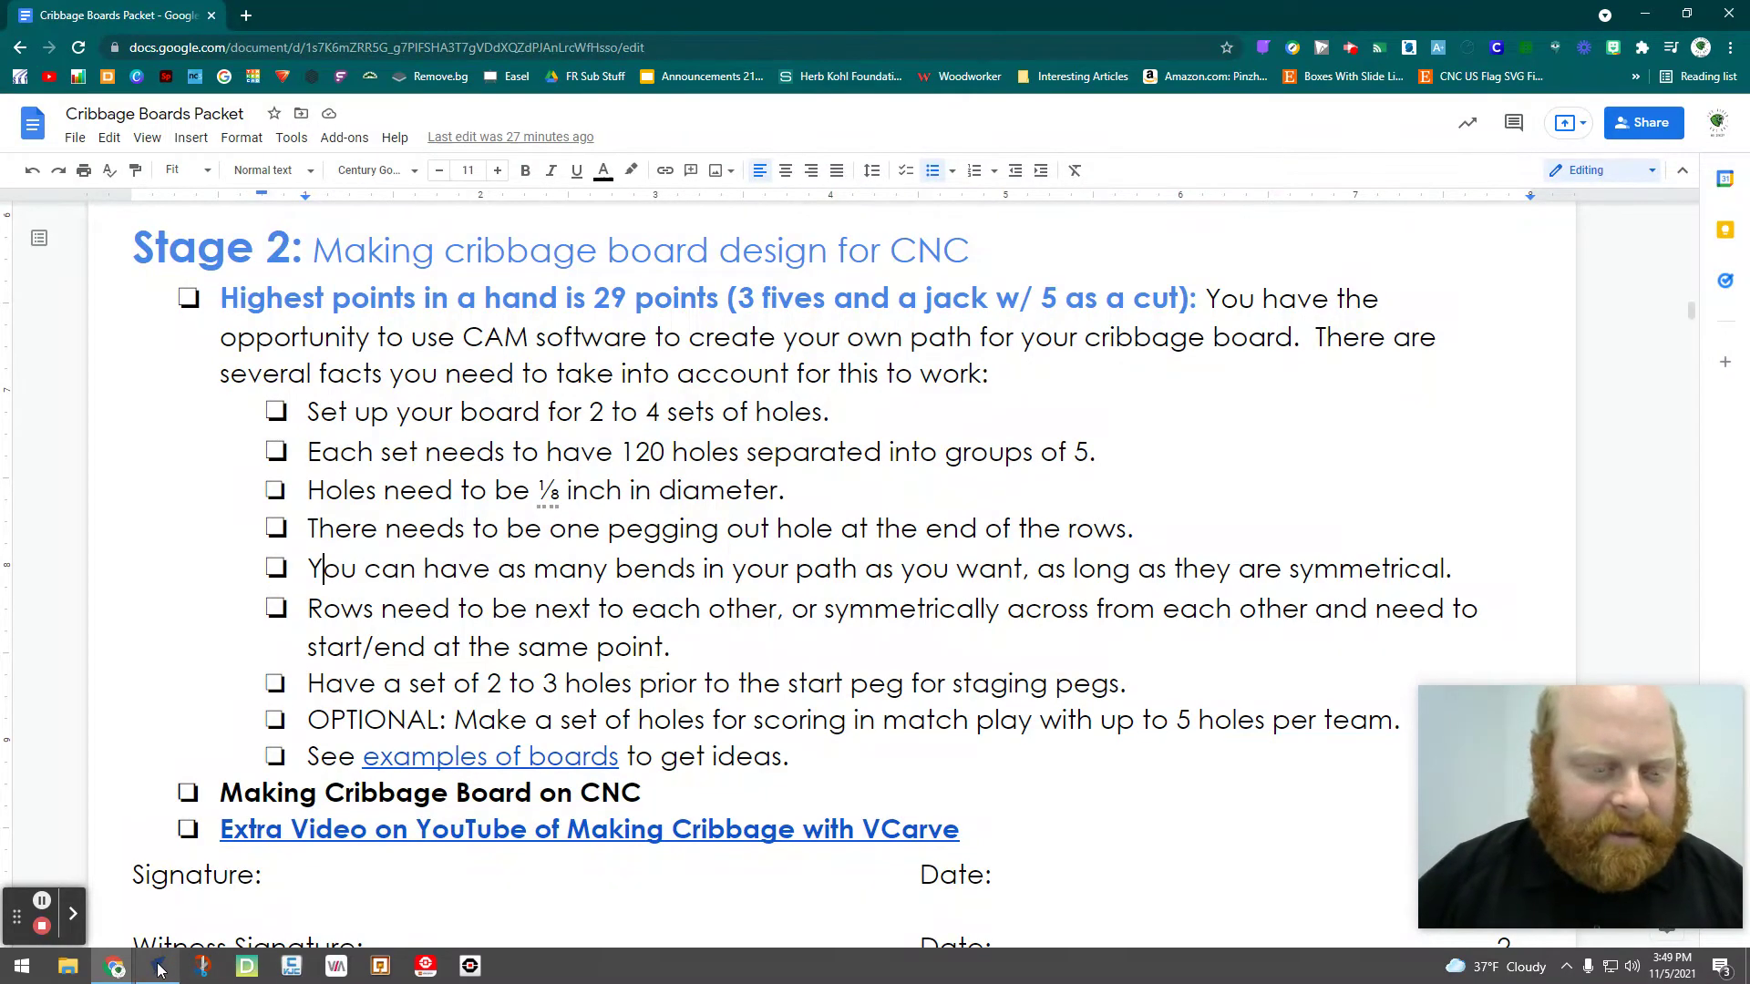
pyautogui.click(158, 966)
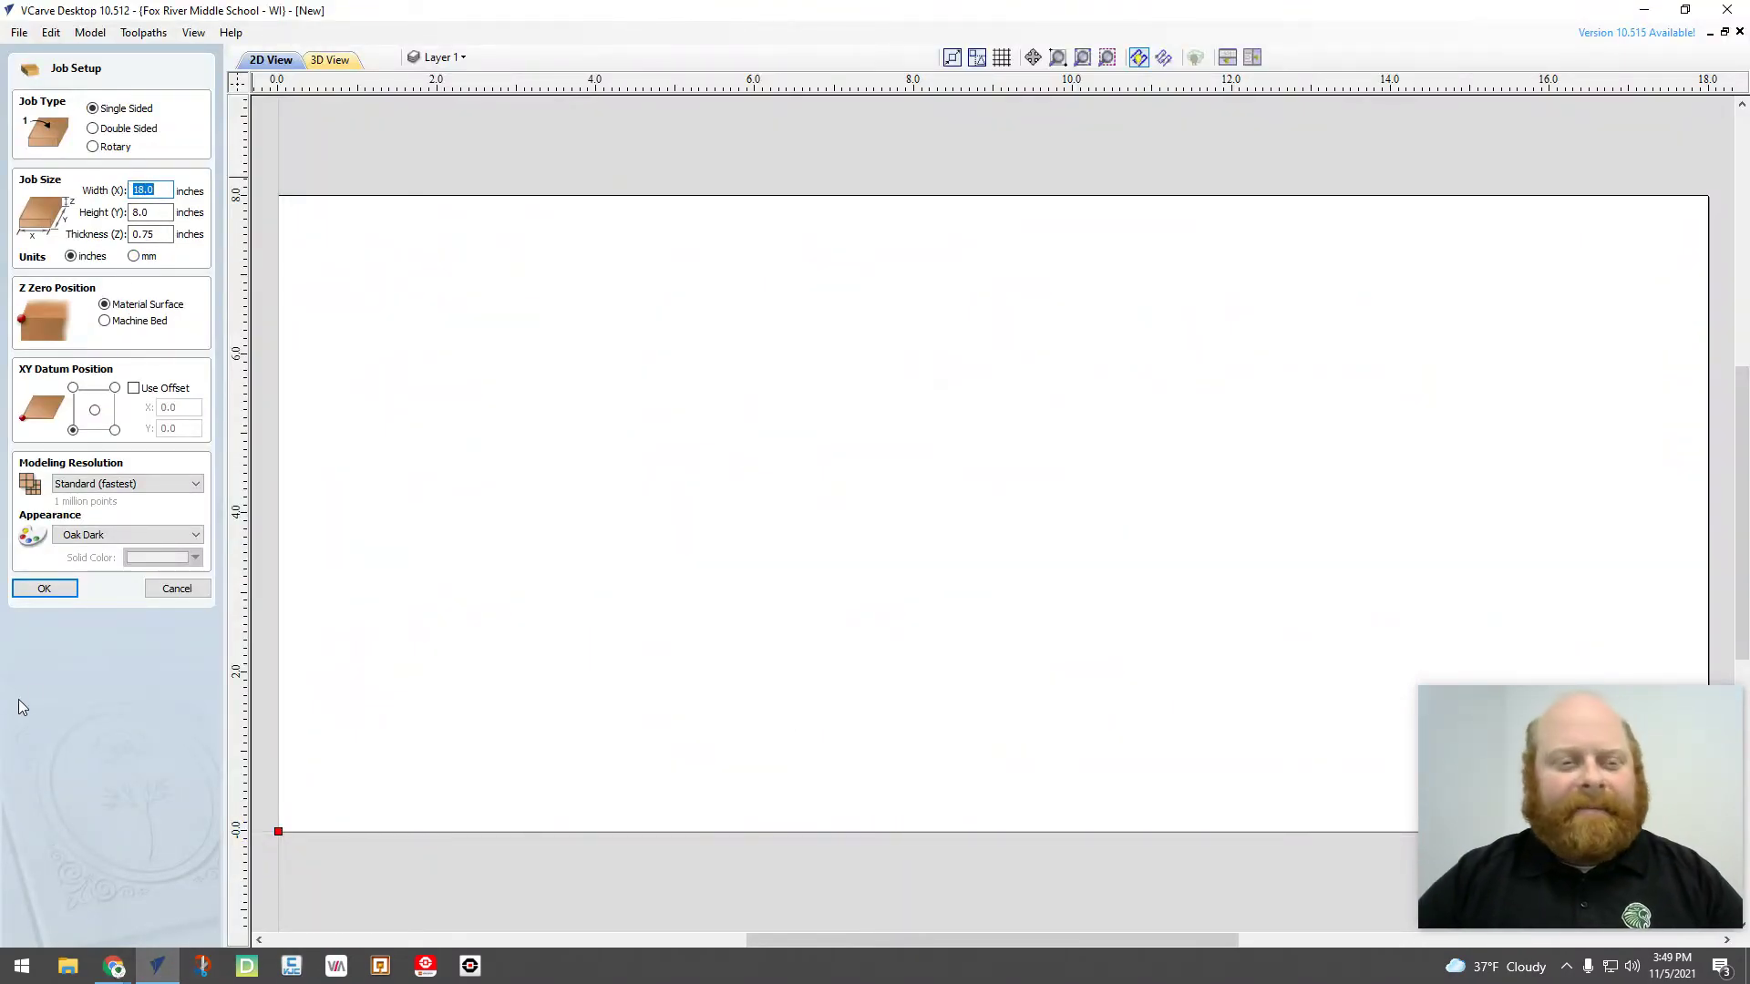
pyautogui.click(51, 589)
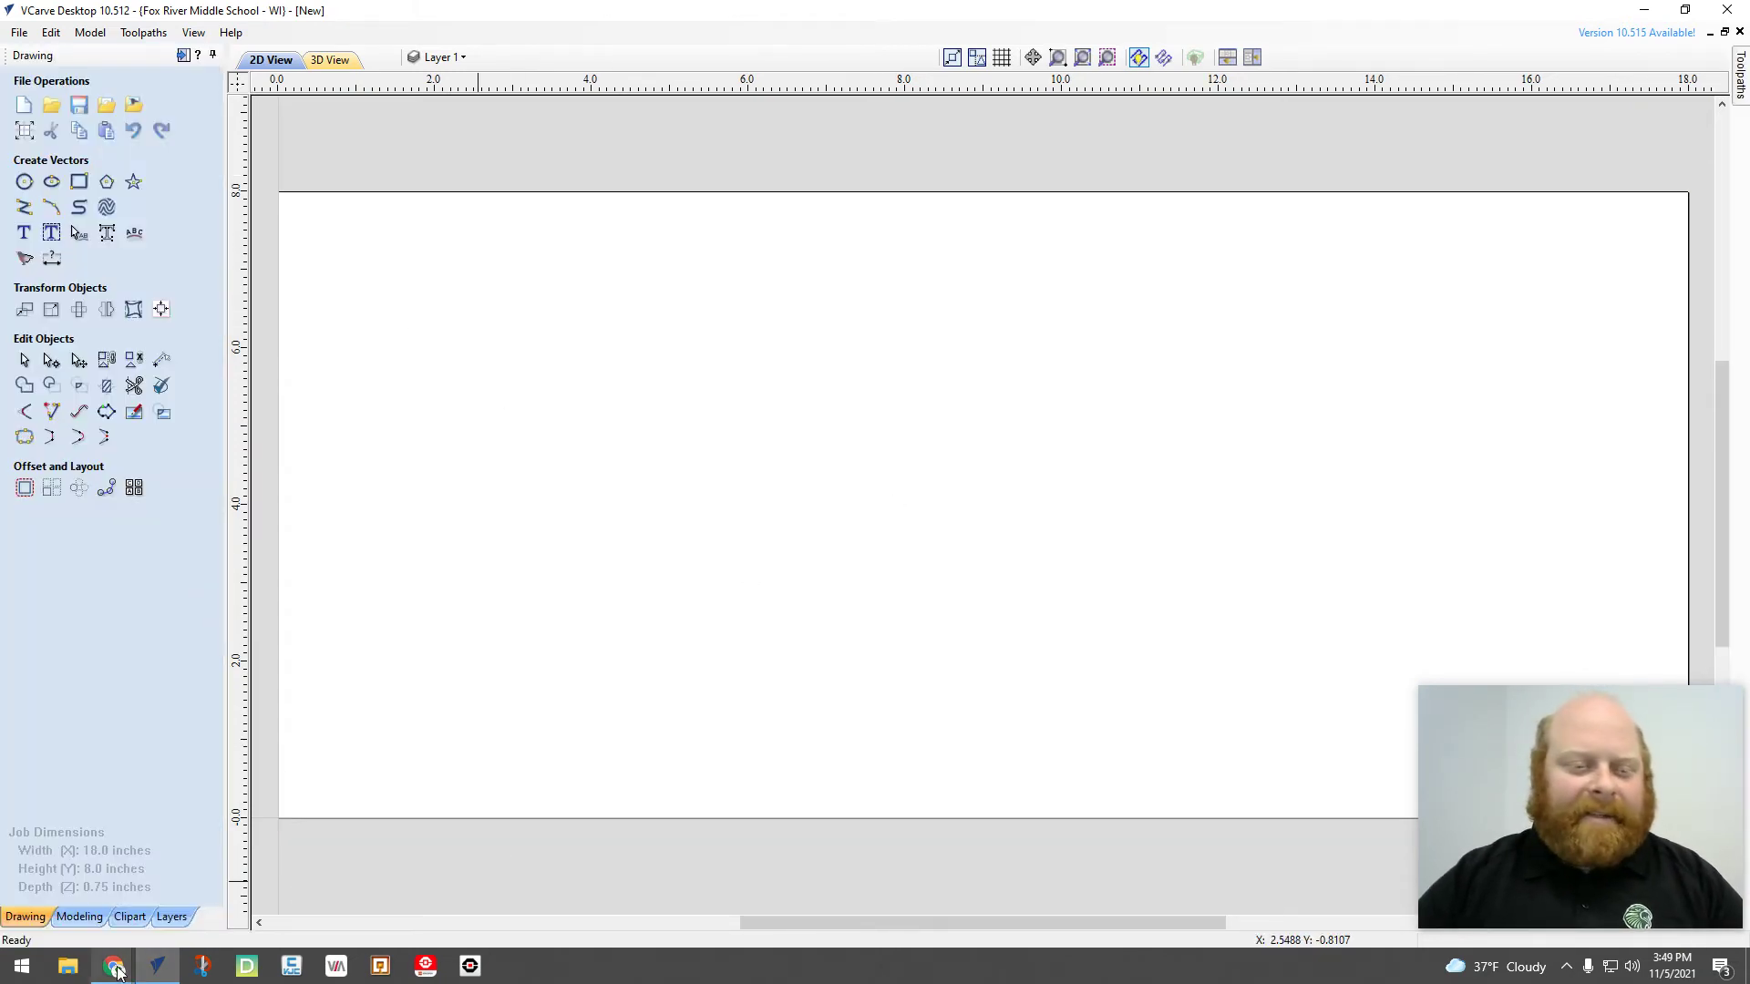
# Check the Stage 2 board design requirements in the Cribbage Boards Packet document and return to VCarve
pyautogui.moveTo(113, 965)
pyautogui.click(107, 903)
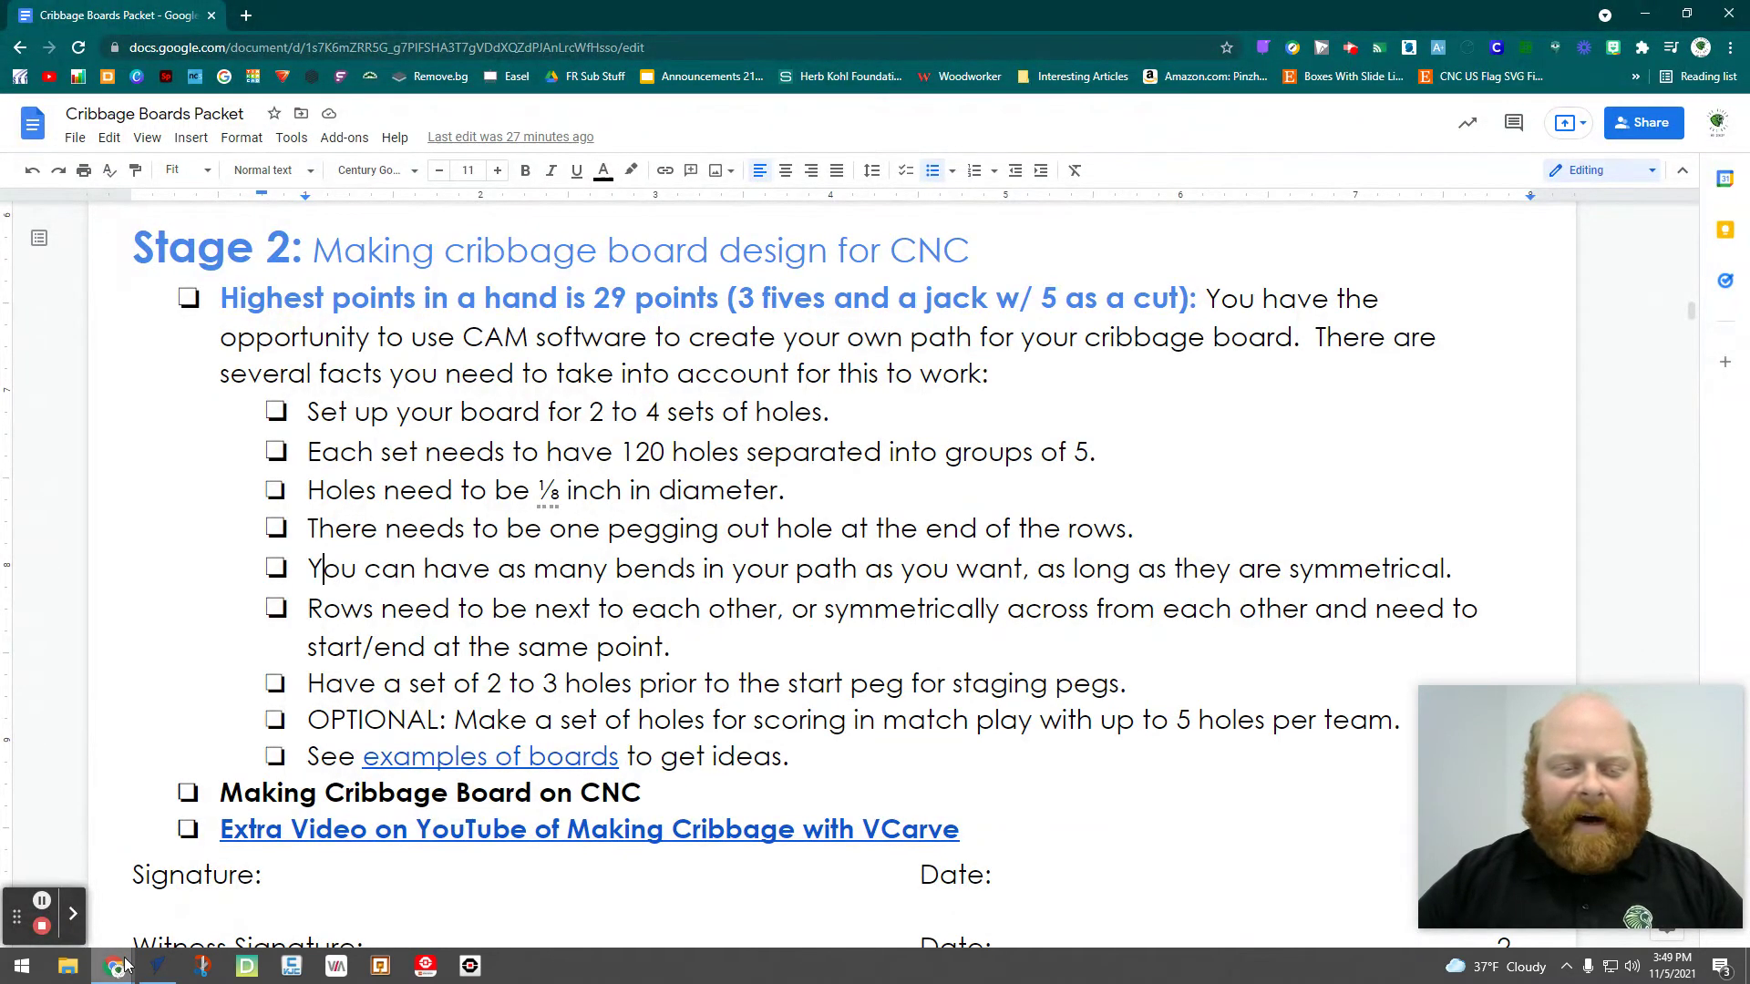
pyautogui.click(157, 966)
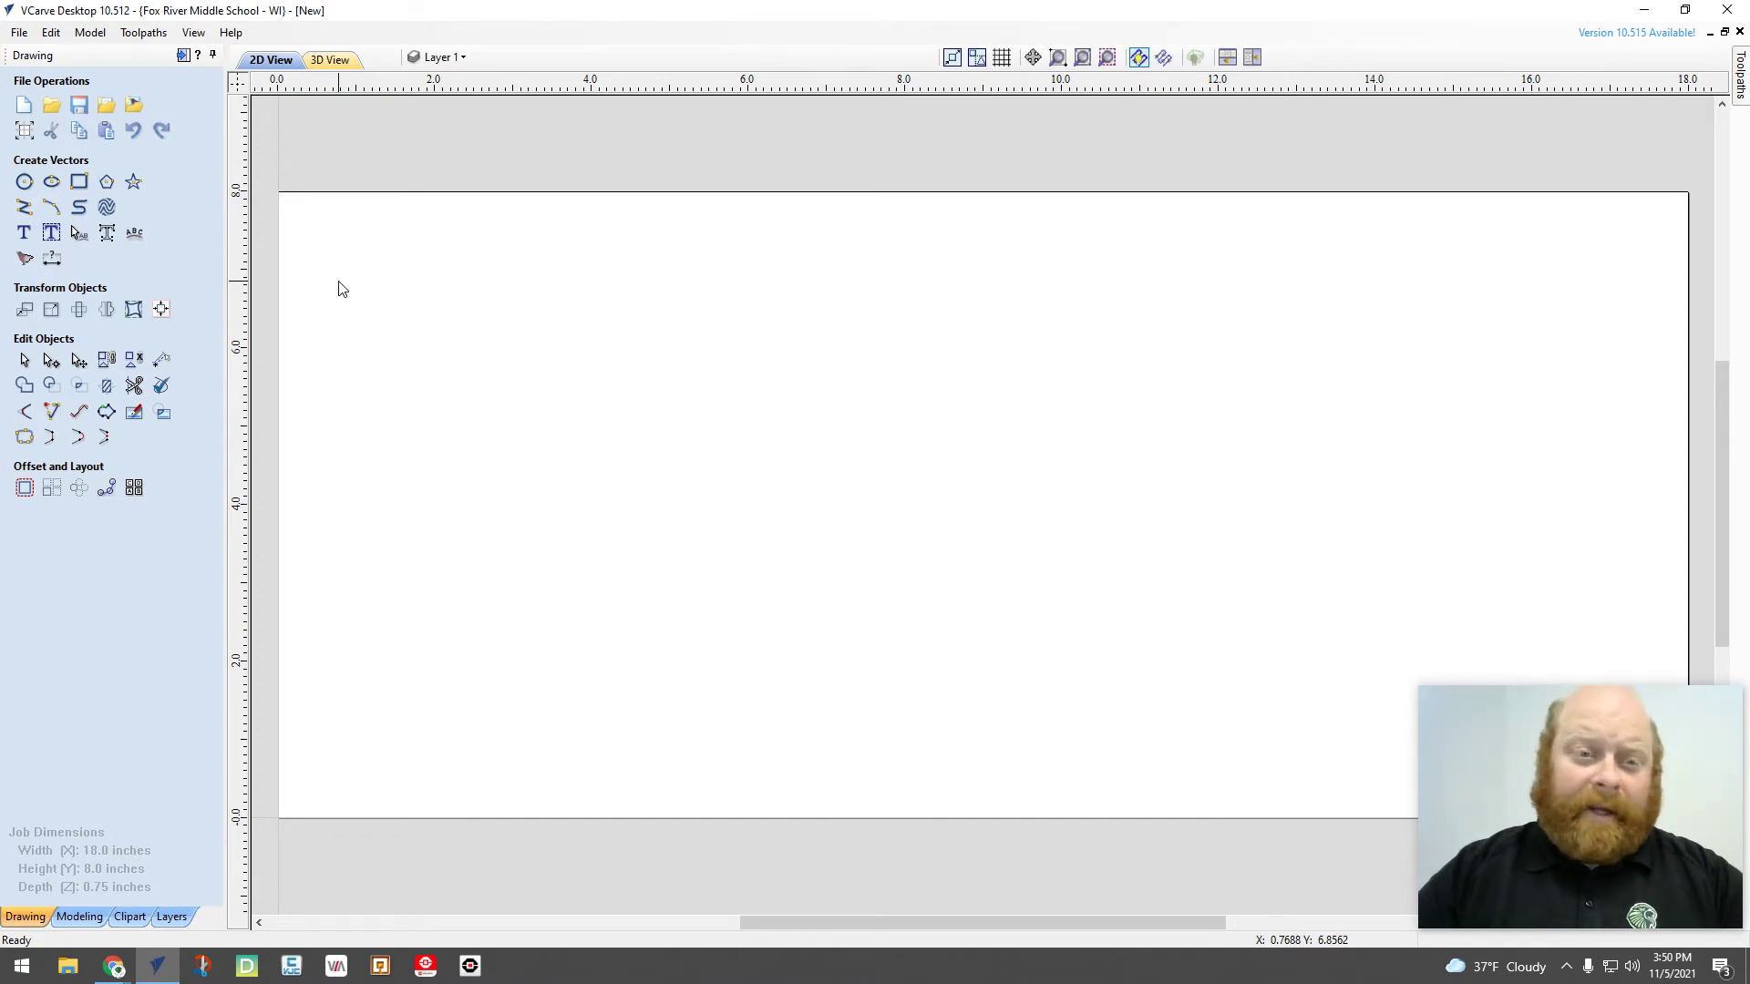
# Draw an open rectangular polyline about 17 × 7.2 inches just inside the board edges, leaving a small gap at the upper-left corner
pyautogui.click(23, 207)
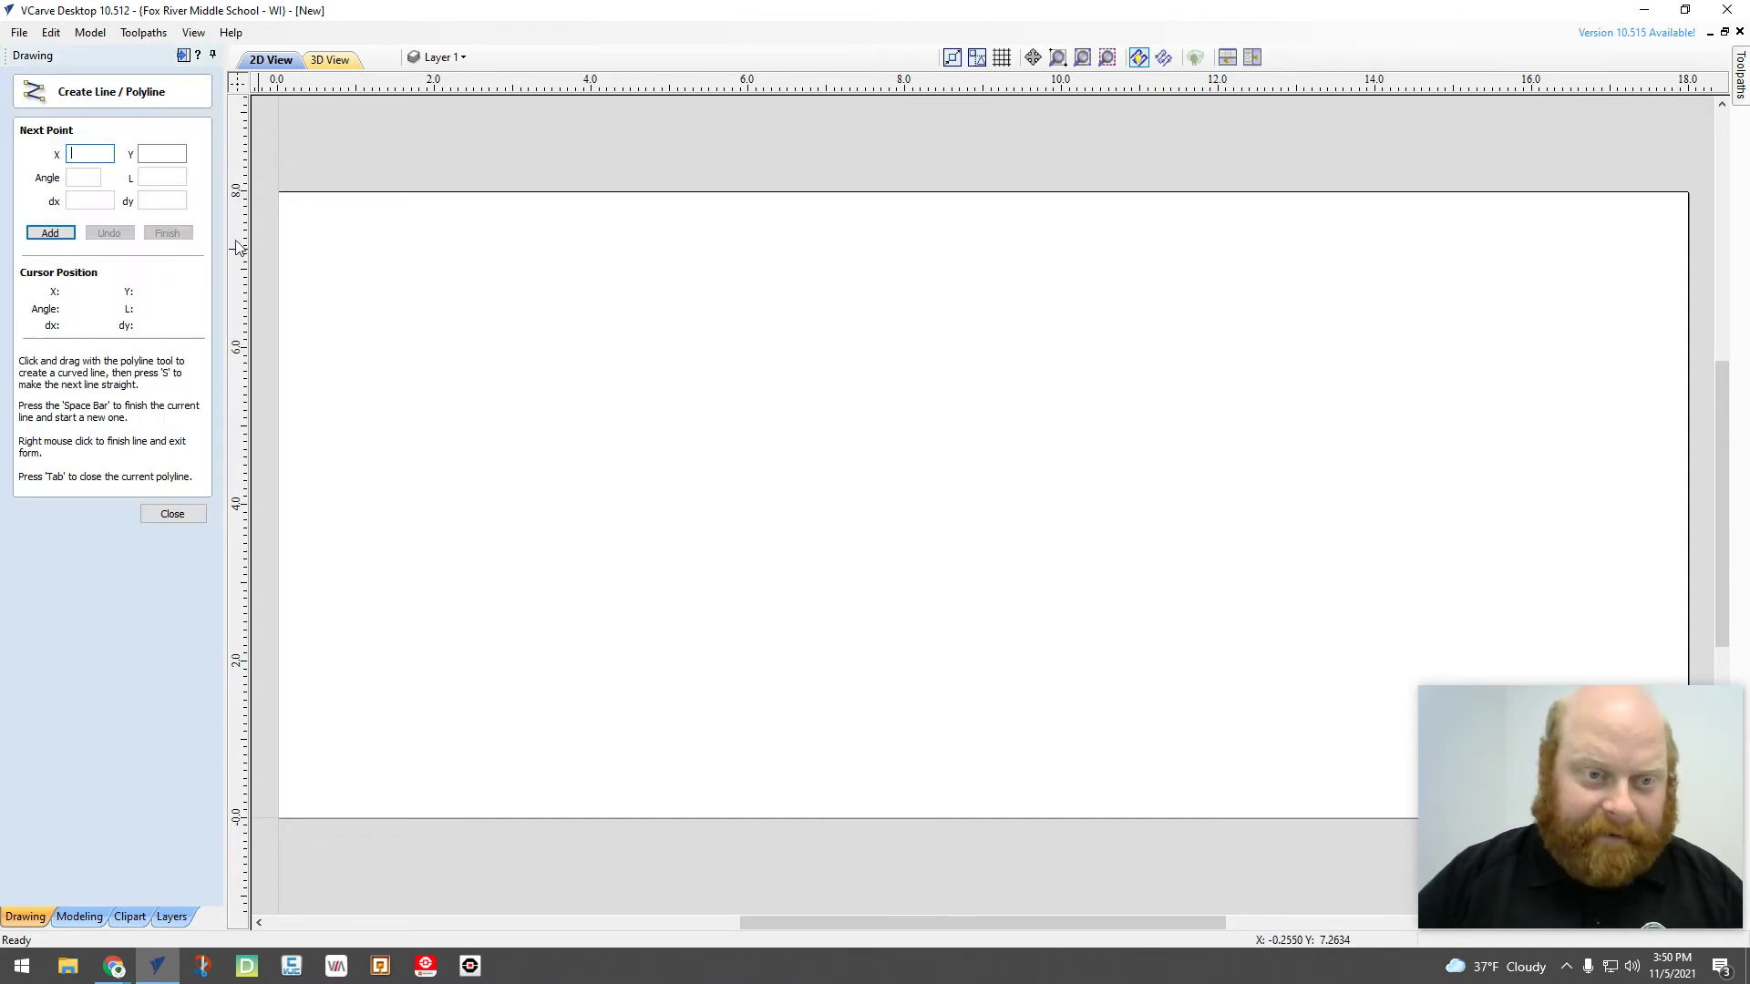
pyautogui.click(314, 227)
pyautogui.click(1646, 230)
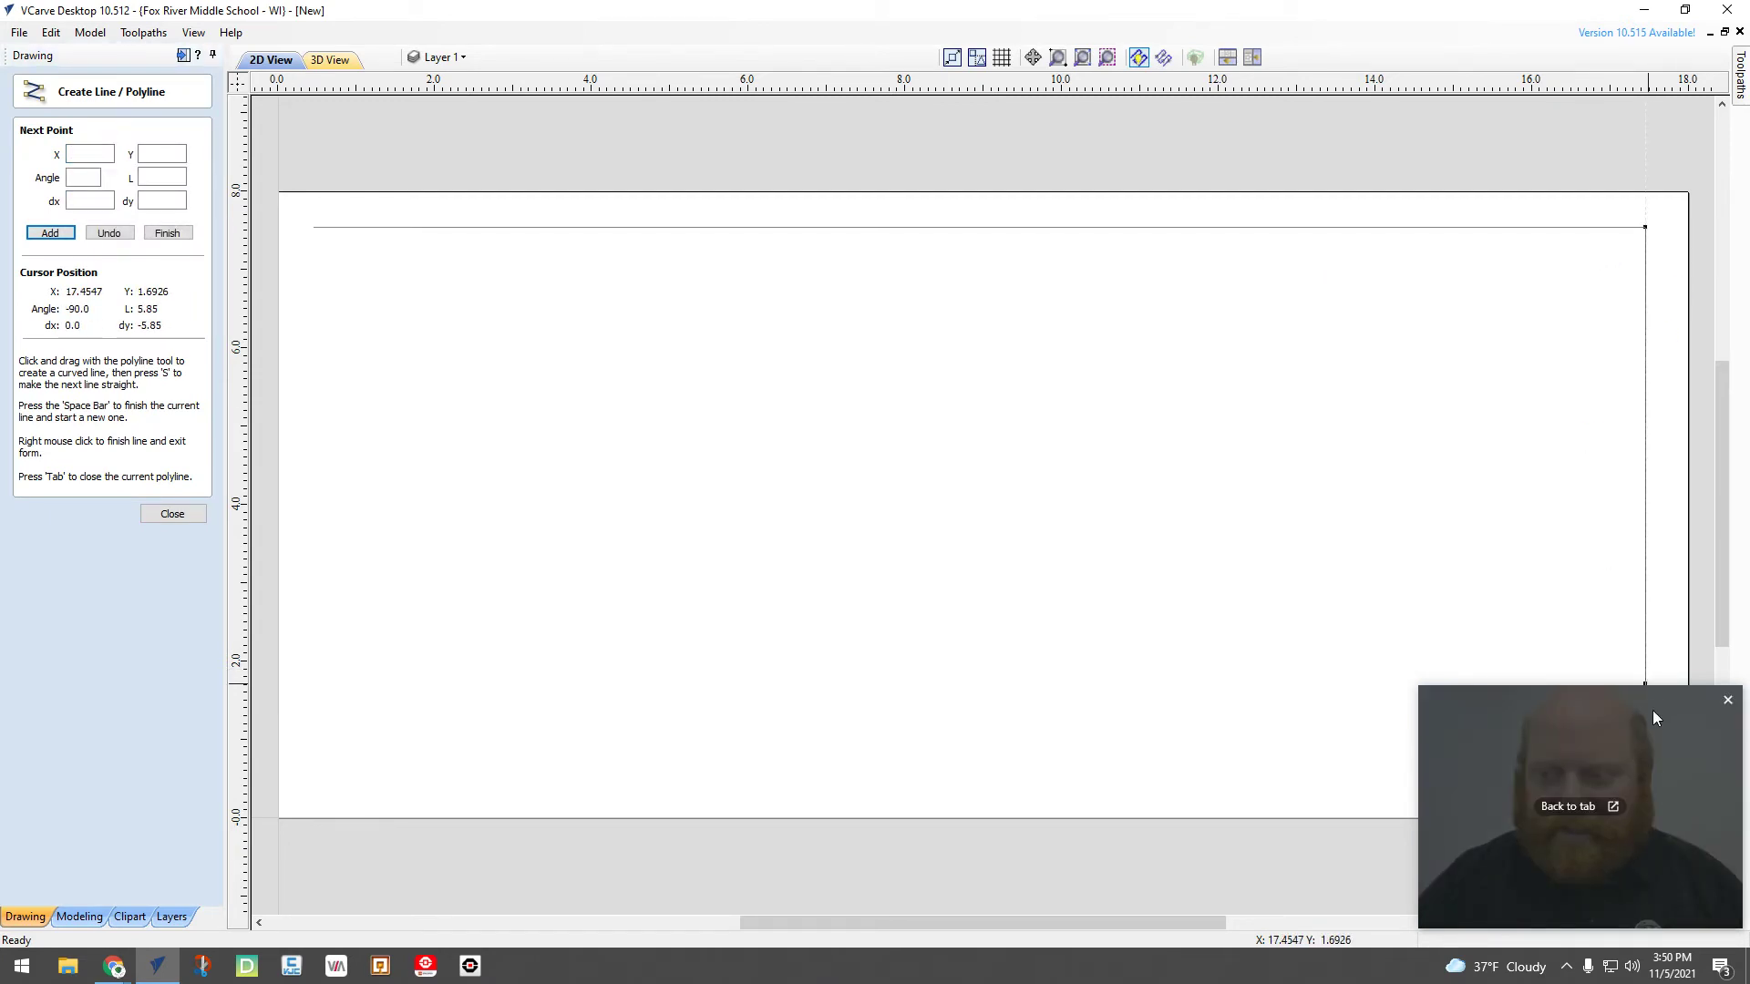
pyautogui.moveTo(1658, 713); pyautogui.dragTo(281, 649)
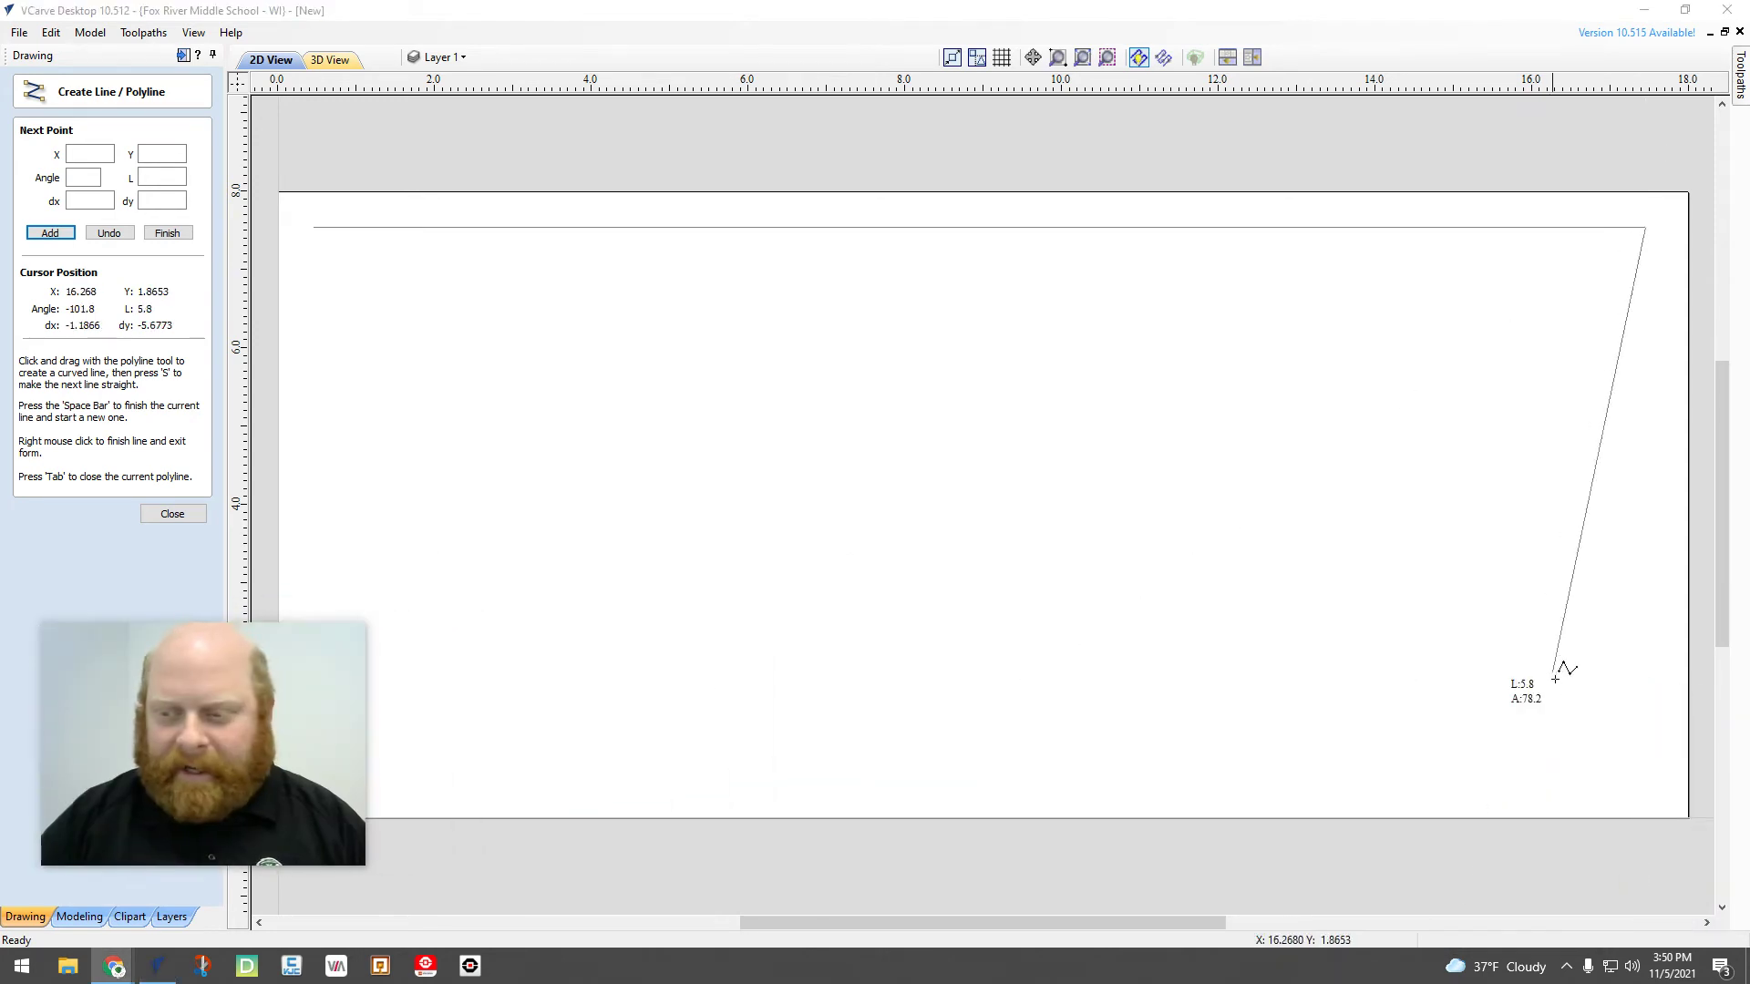
pyautogui.click(1651, 788)
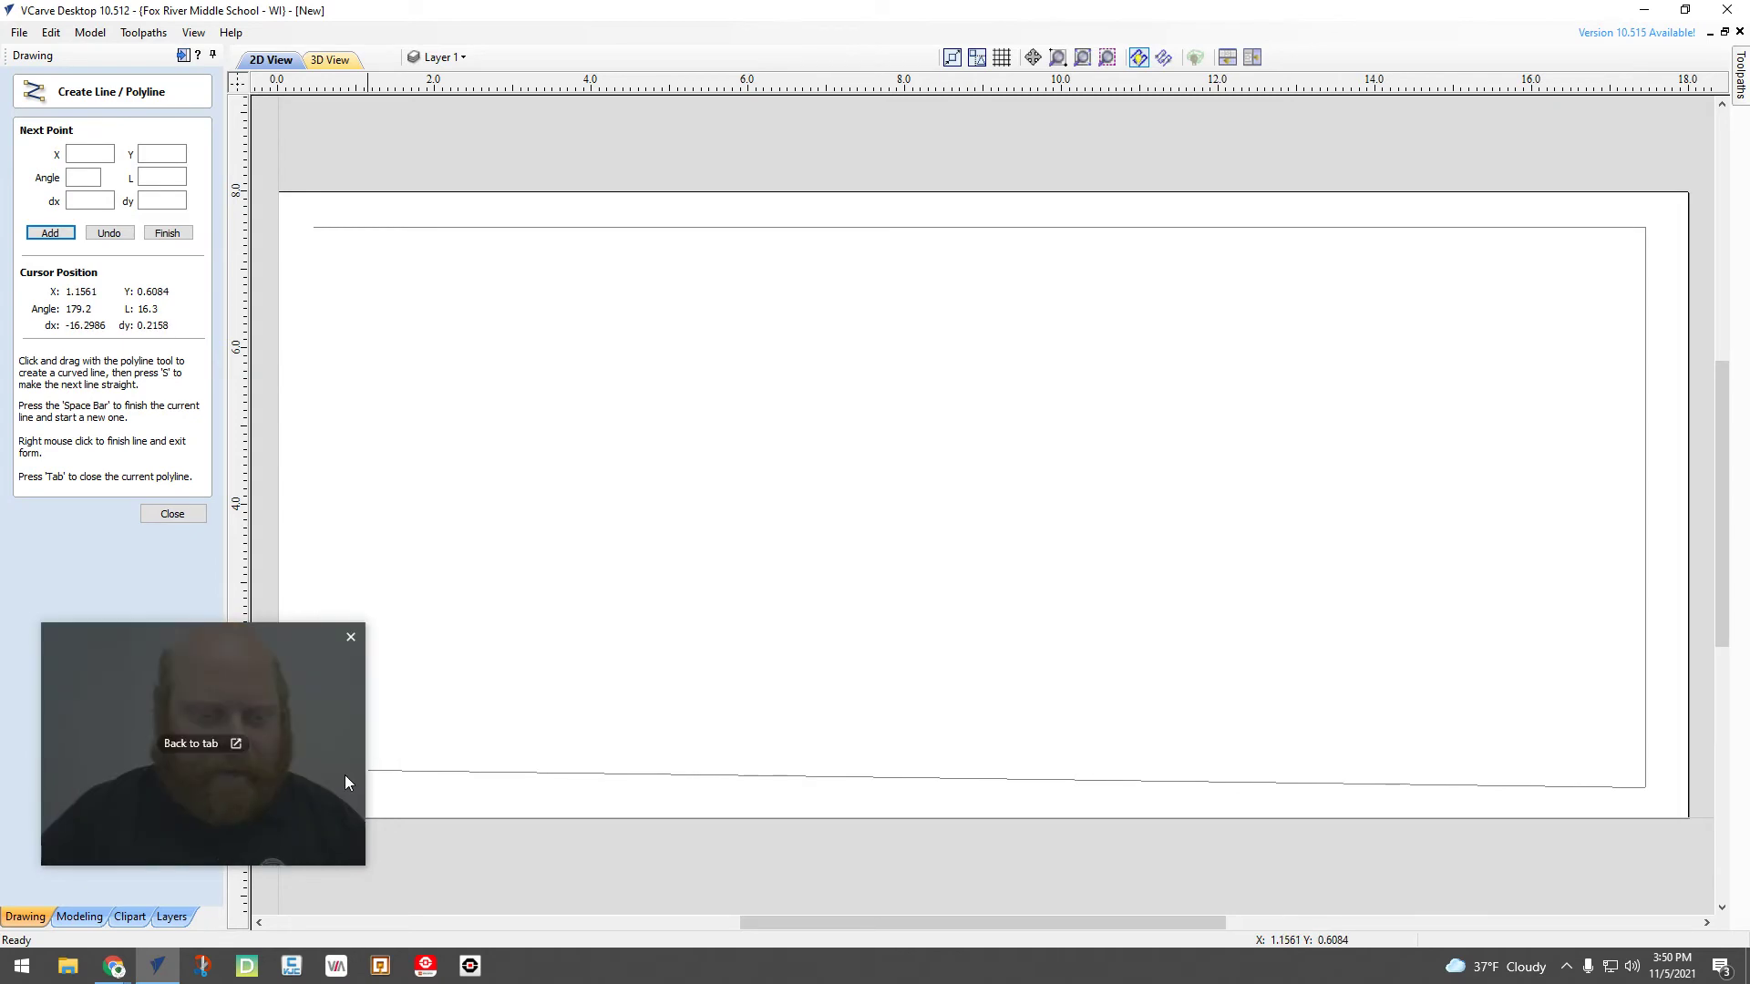
pyautogui.moveTo(310, 770); pyautogui.dragTo(949, 813)
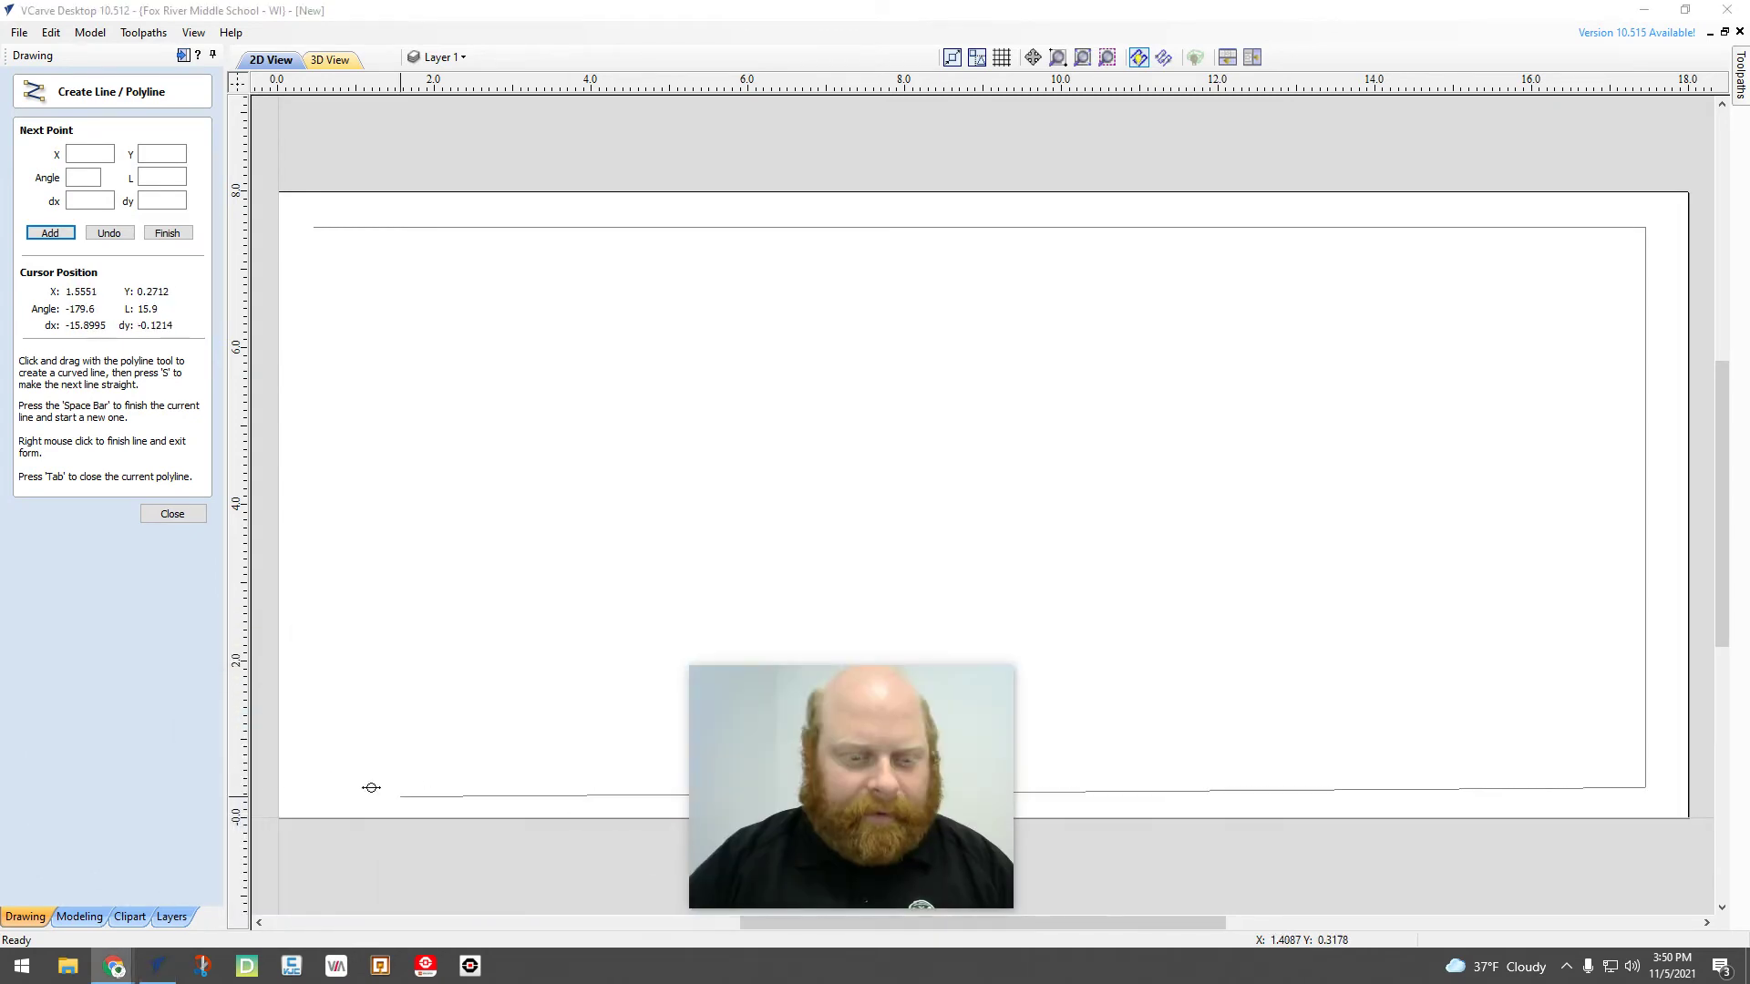
pyautogui.click(315, 788)
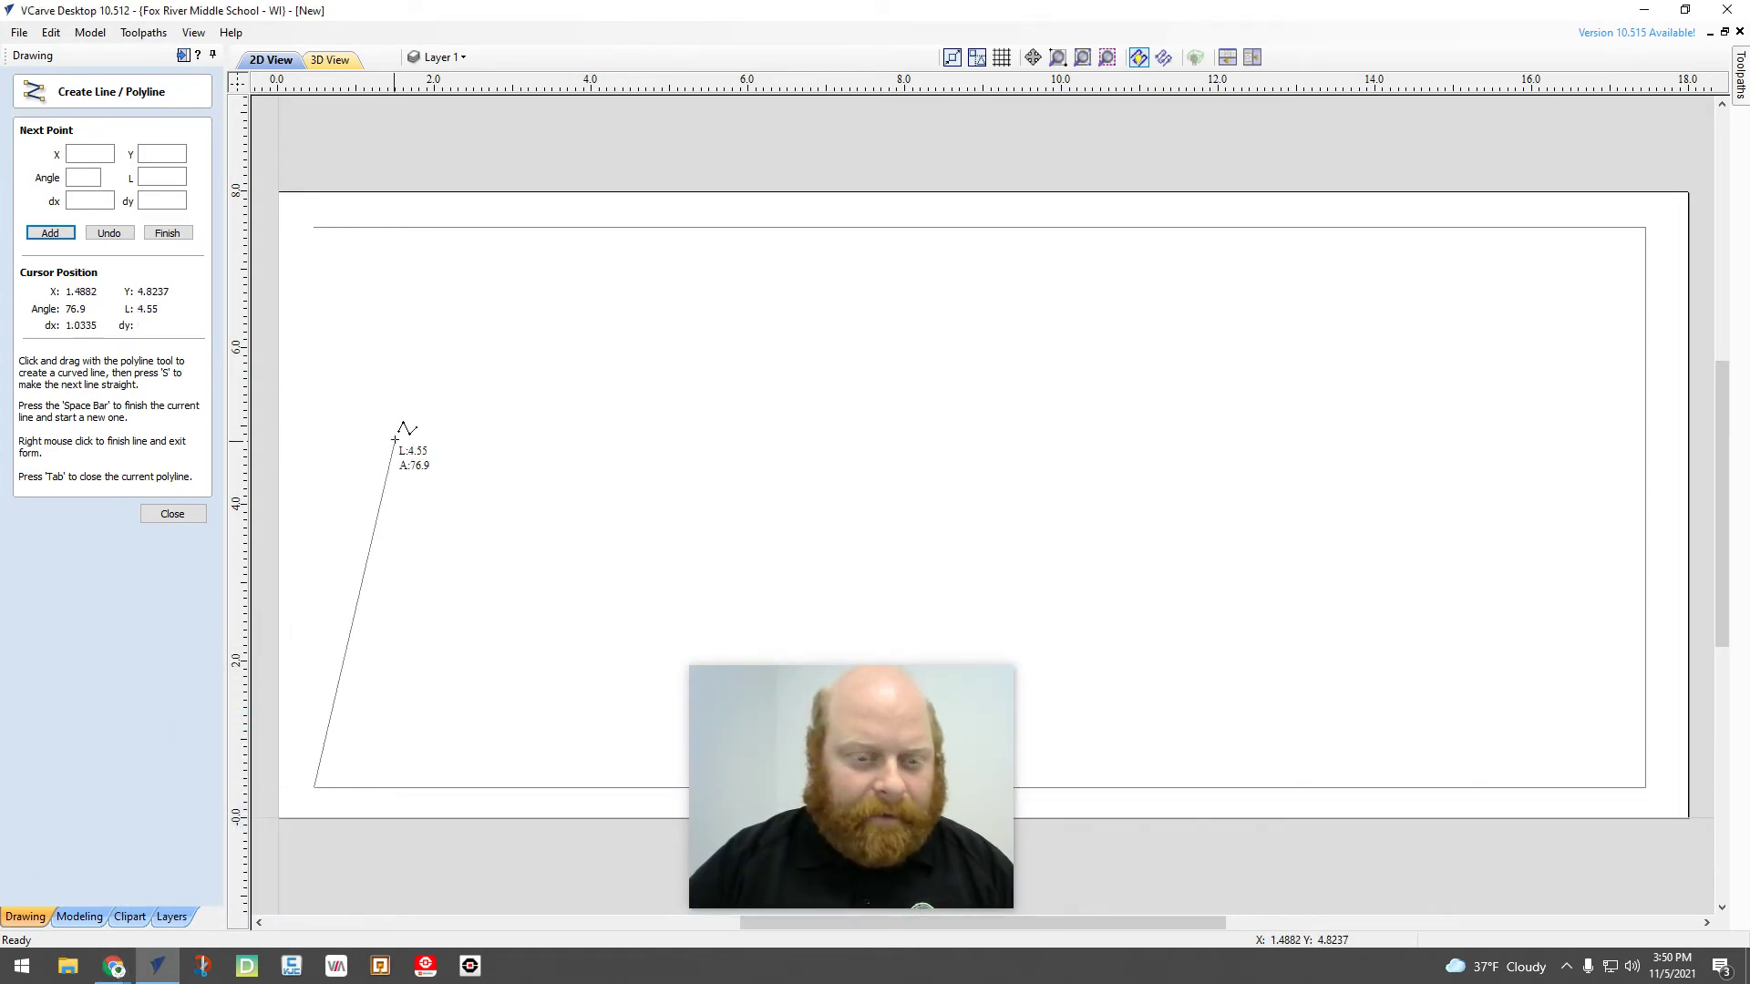
pyautogui.click(315, 240)
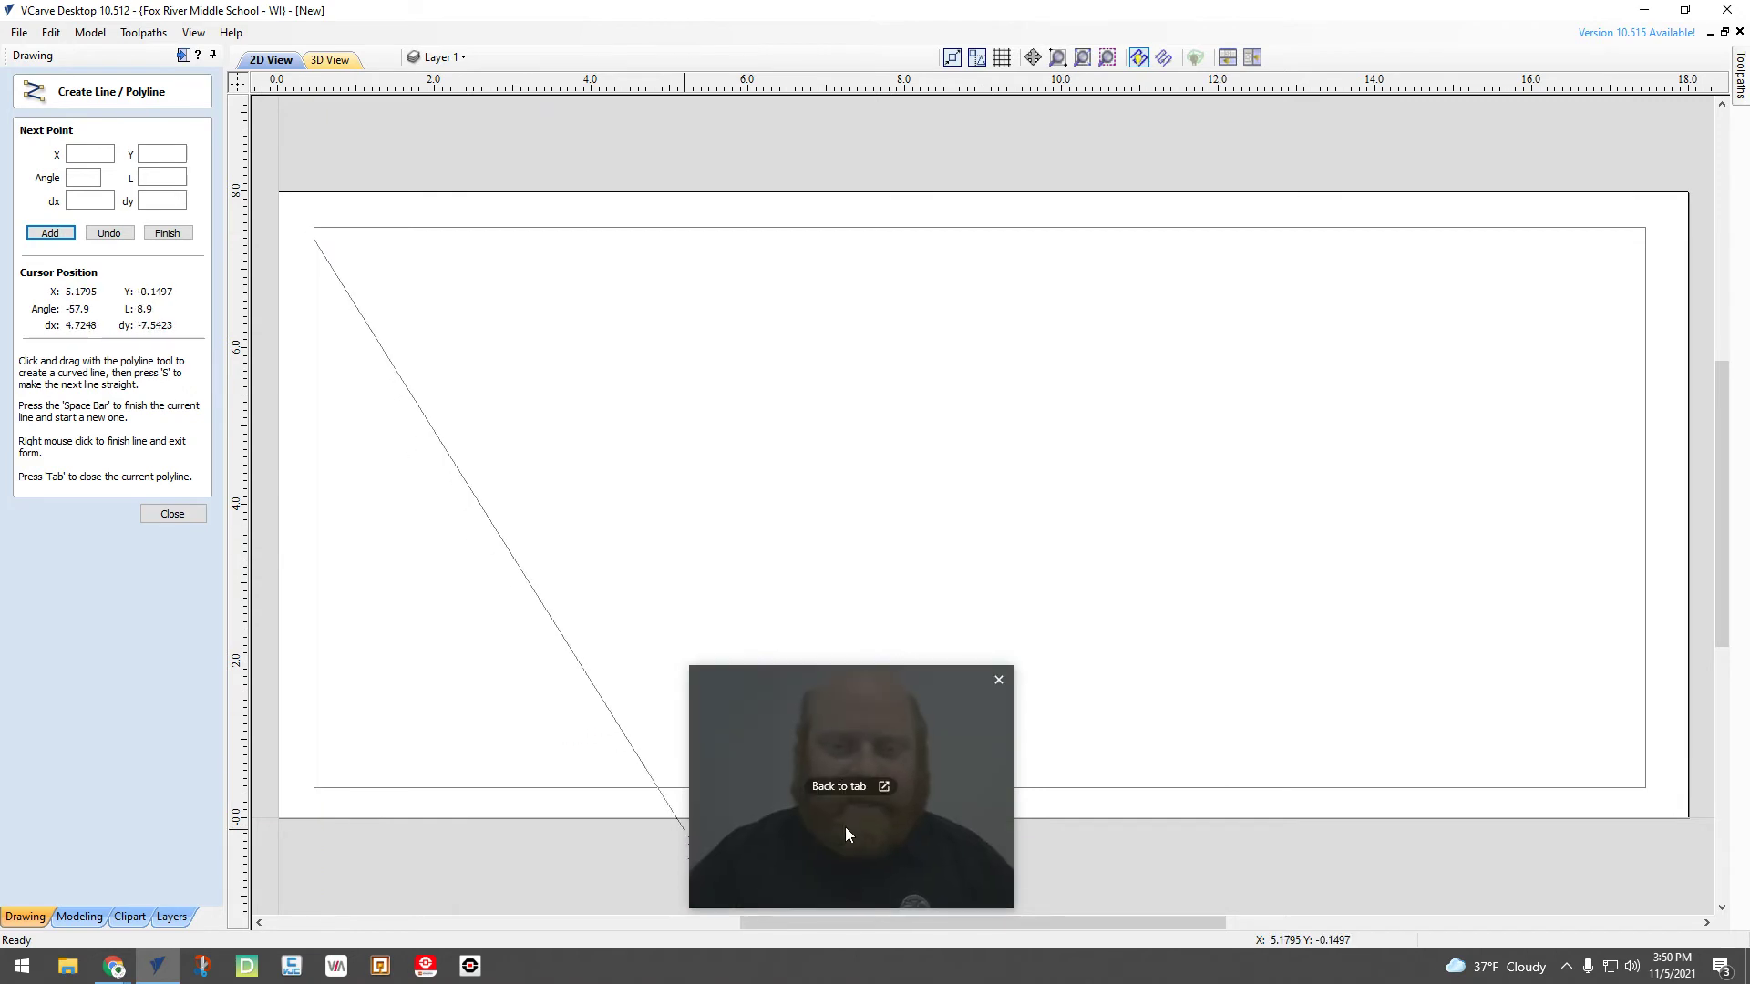
pyautogui.click(168, 515)
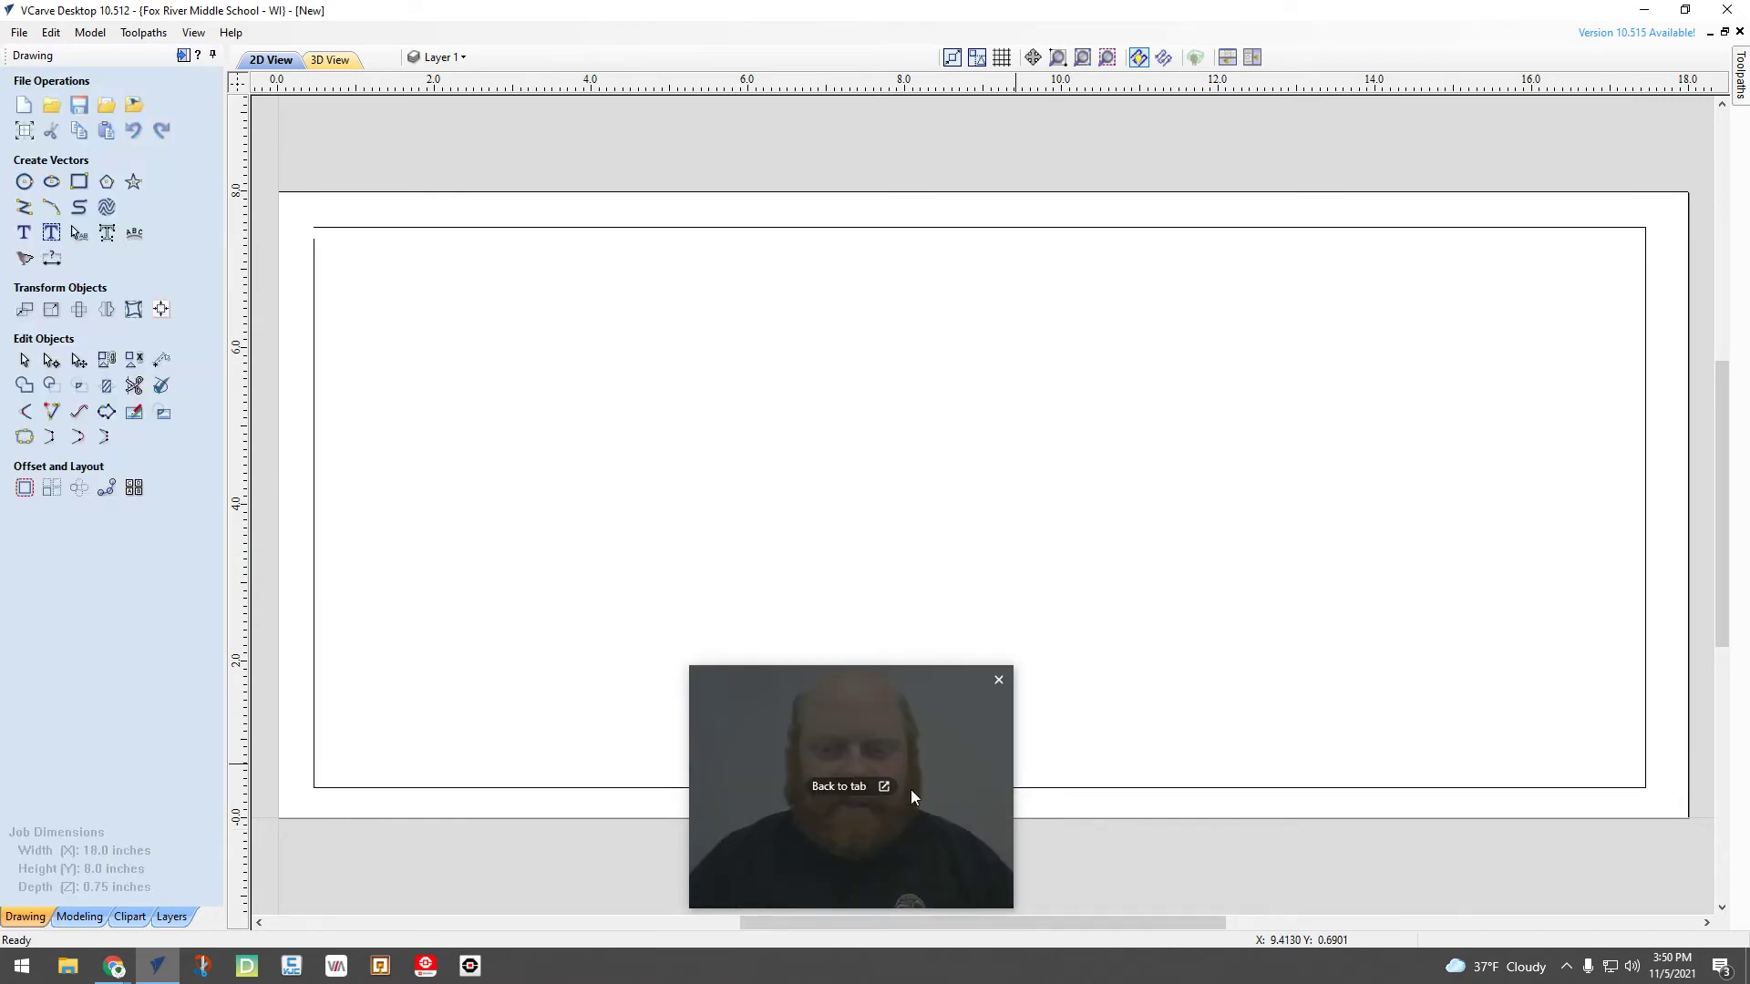
pyautogui.moveTo(910, 789); pyautogui.dragTo(1562, 171)
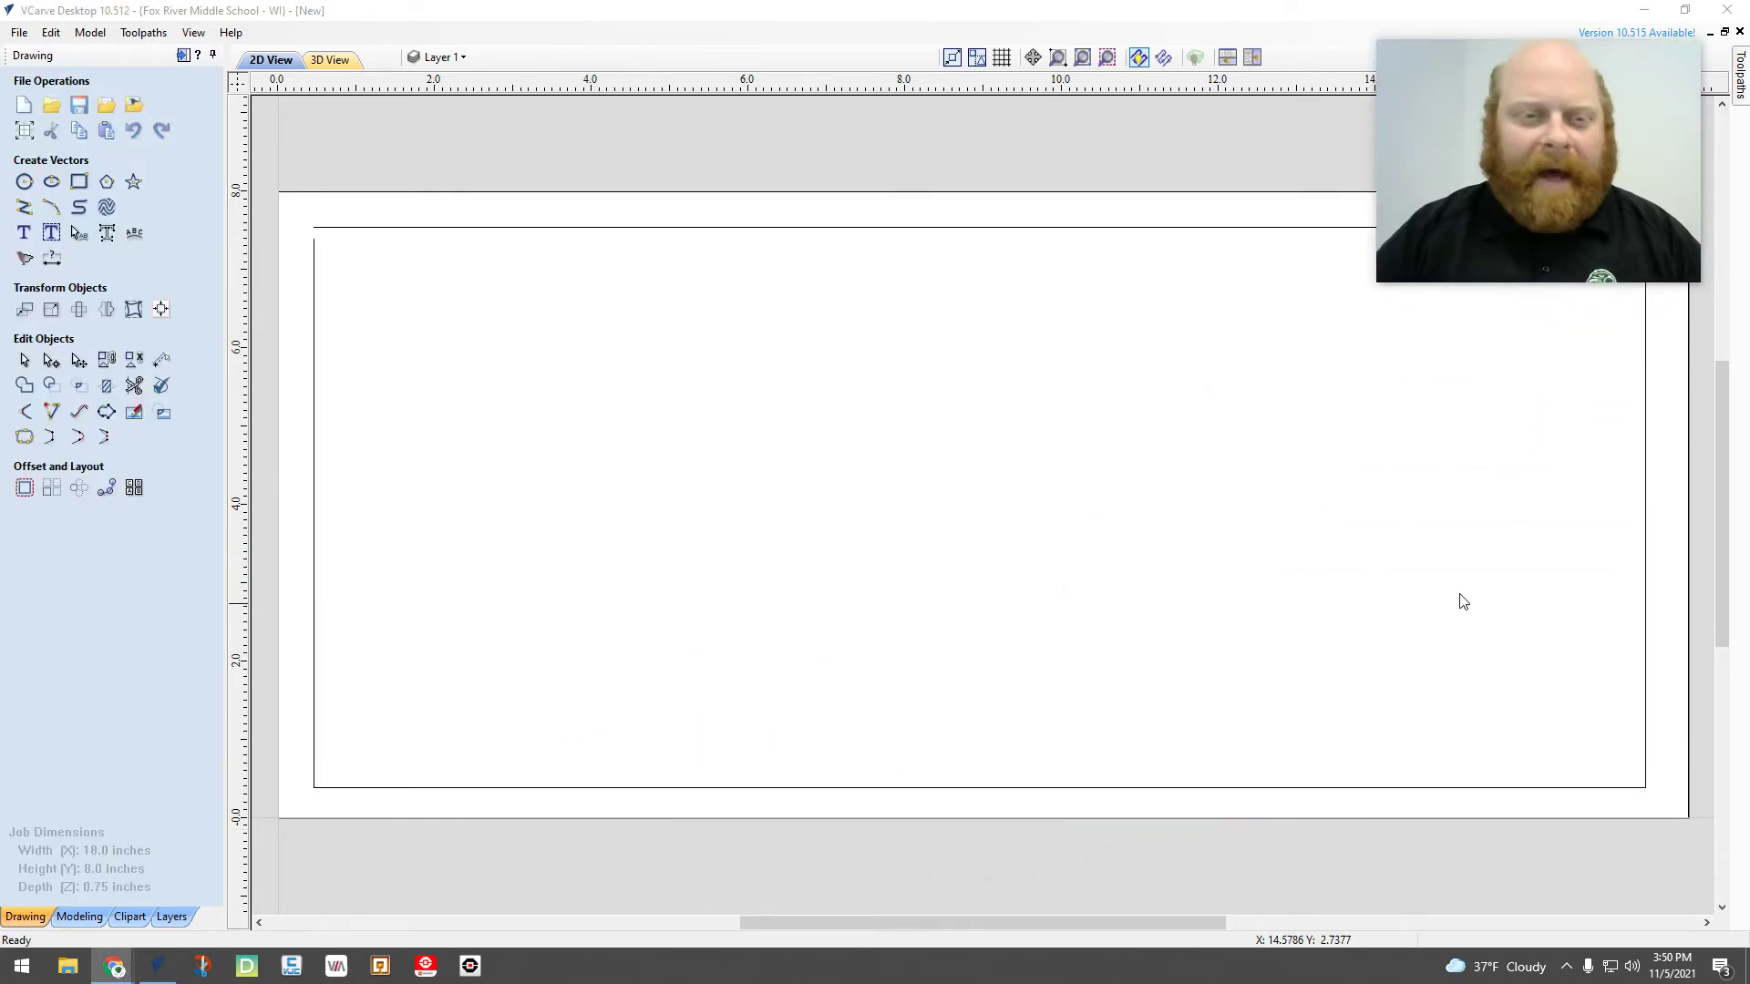
# Create a 0.125 inch diameter circle centred at X 0.5, Y 7.5, near the polyline's open upper-left corner
pyautogui.moveTo(1720, 540); pyautogui.dragTo(1721, 505)
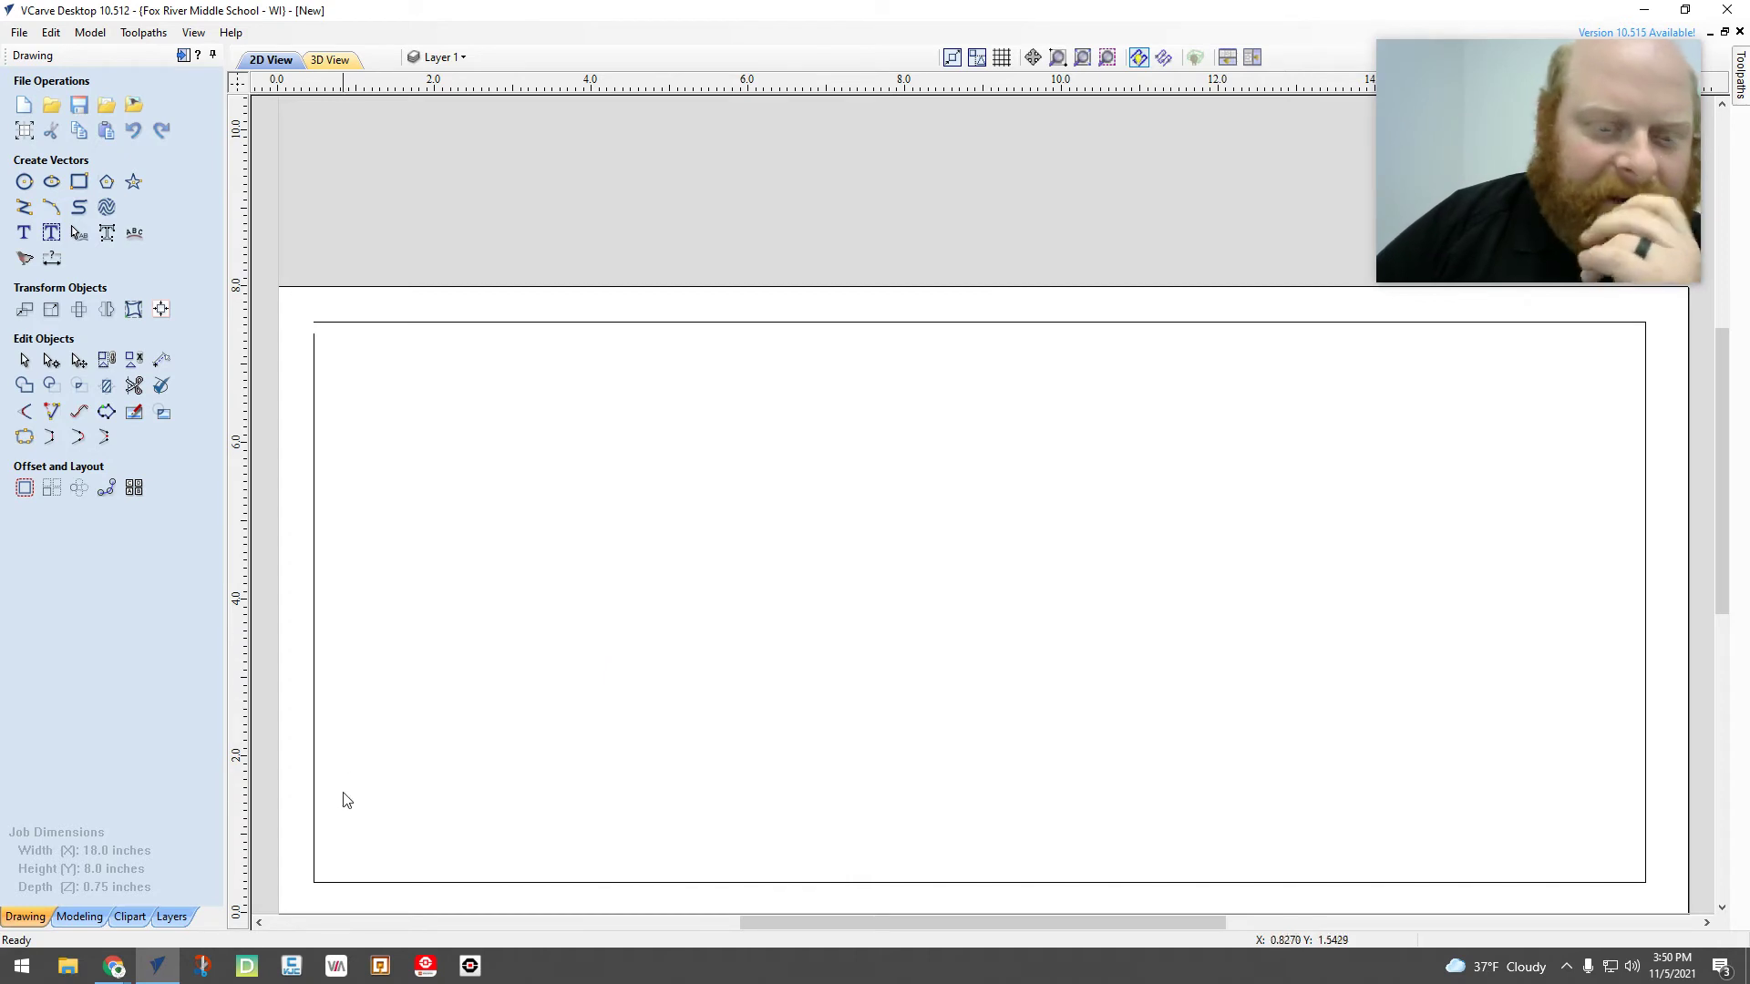
pyautogui.scroll(8, 330, 339)
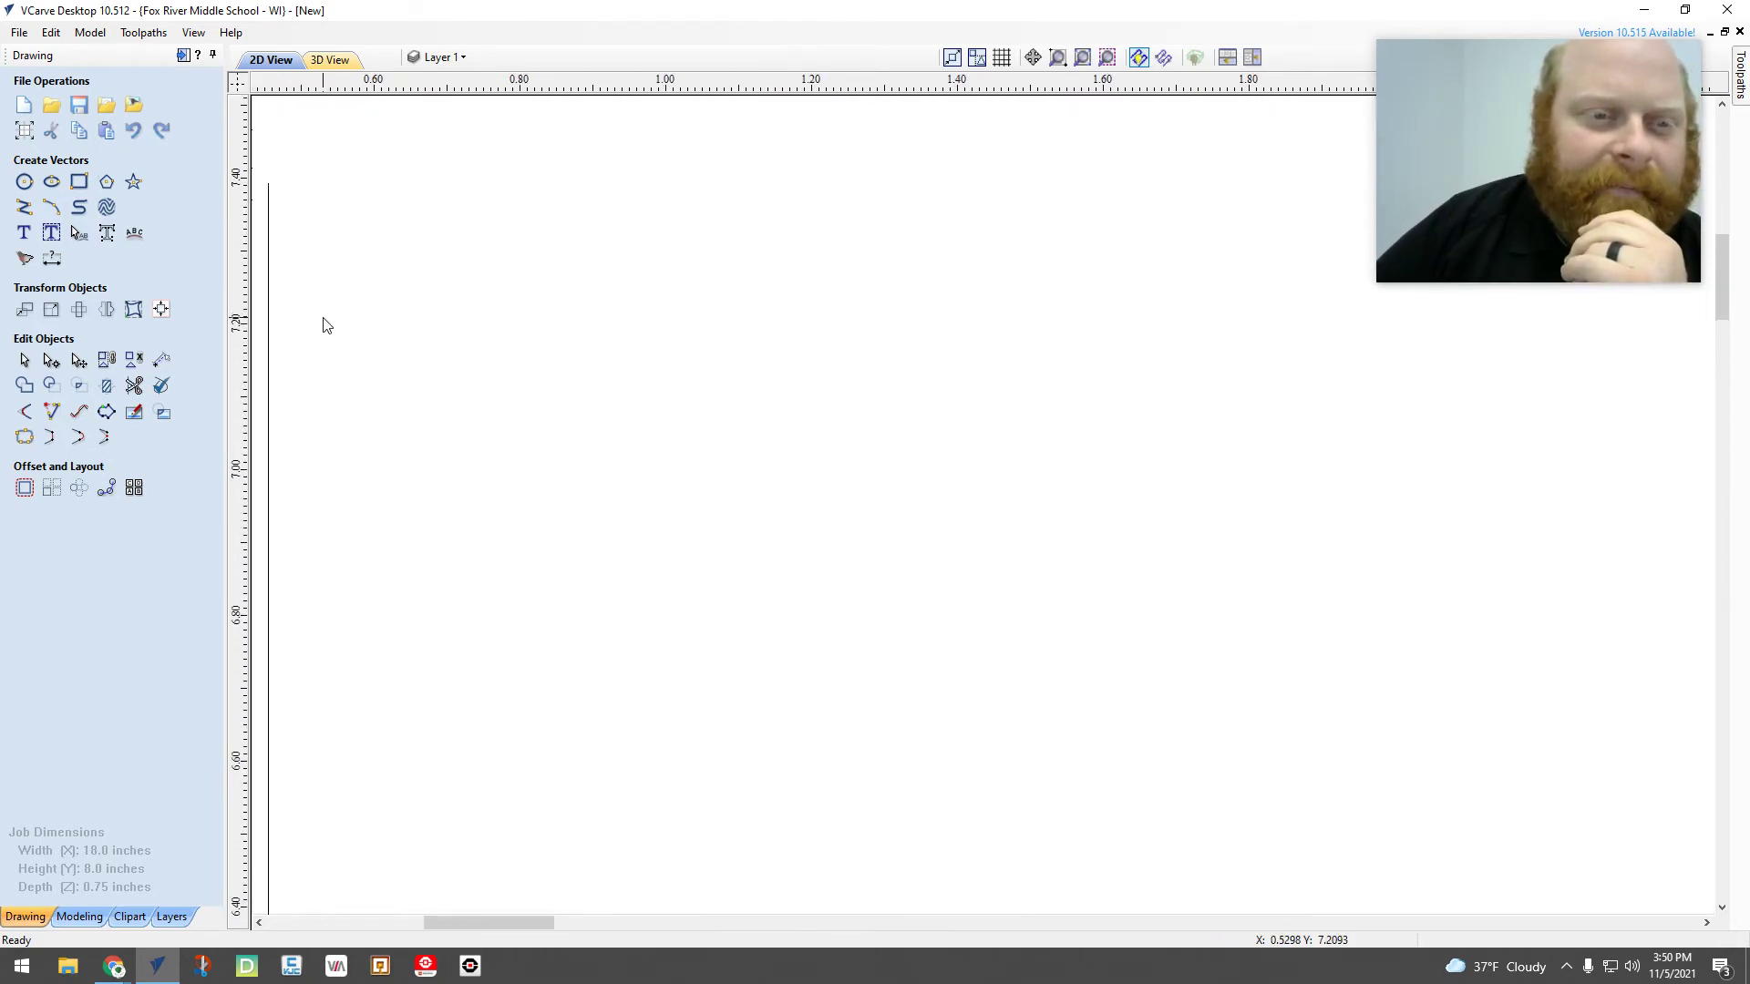
pyautogui.moveTo(1725, 311); pyautogui.dragTo(1726, 276)
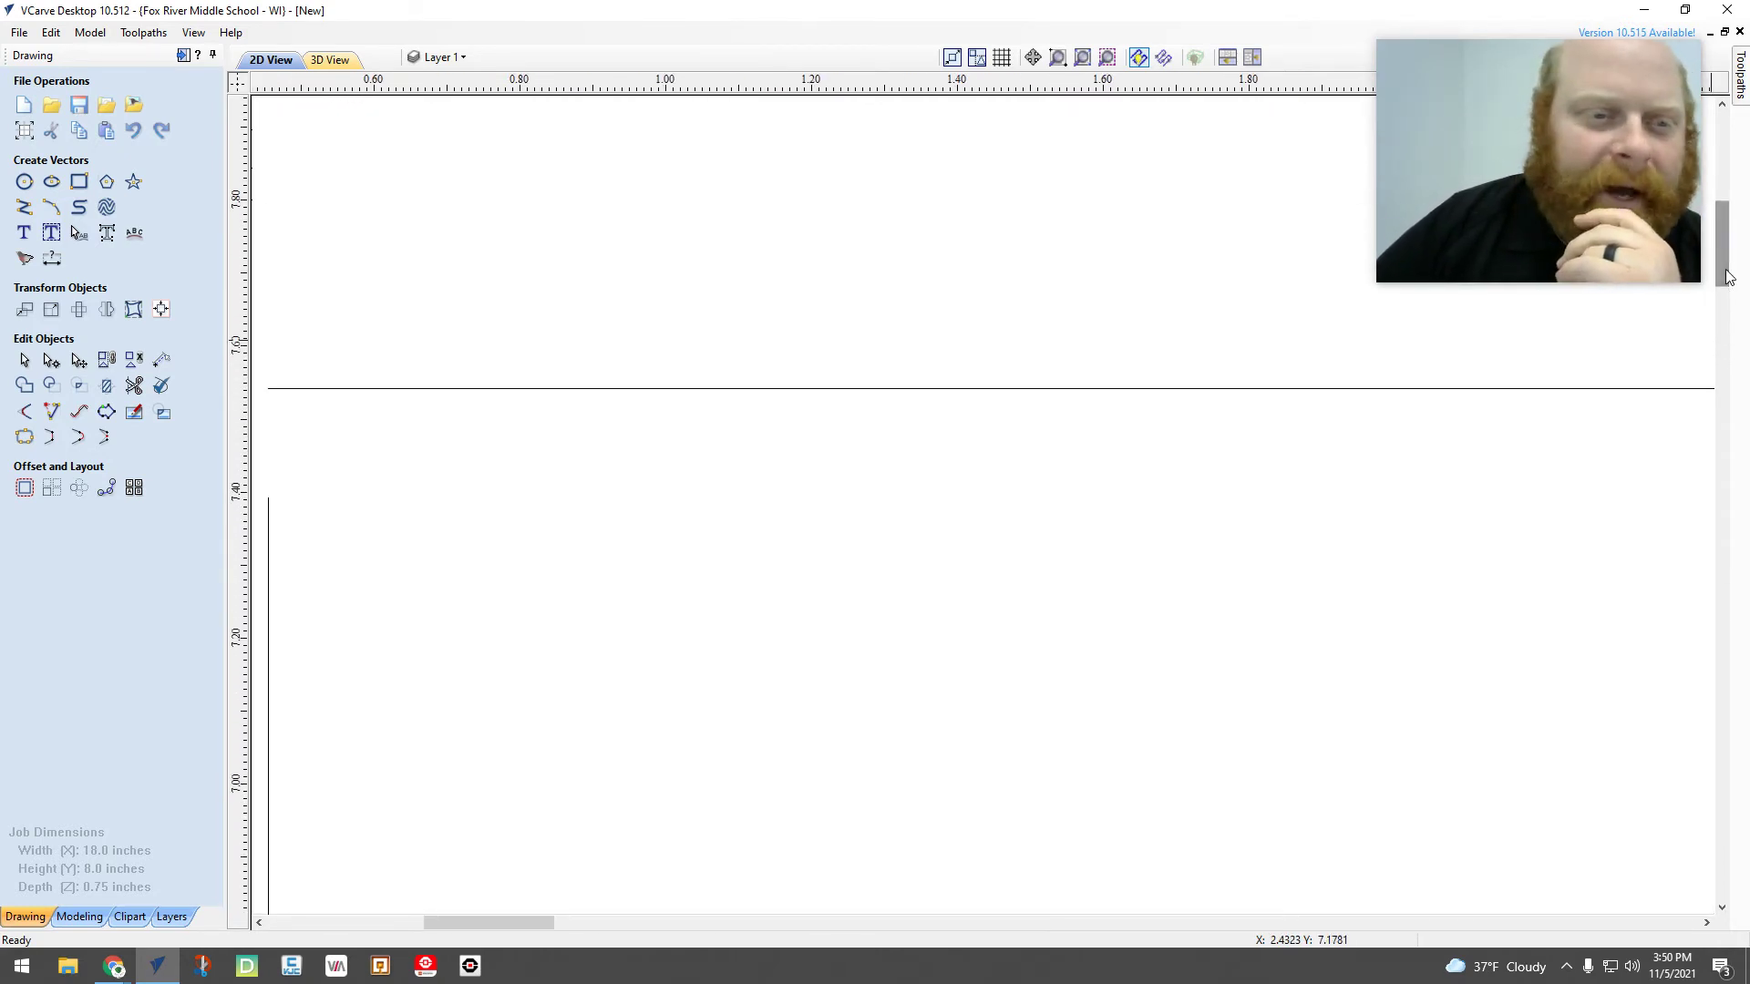
pyautogui.moveTo(485, 920); pyautogui.dragTo(425, 907)
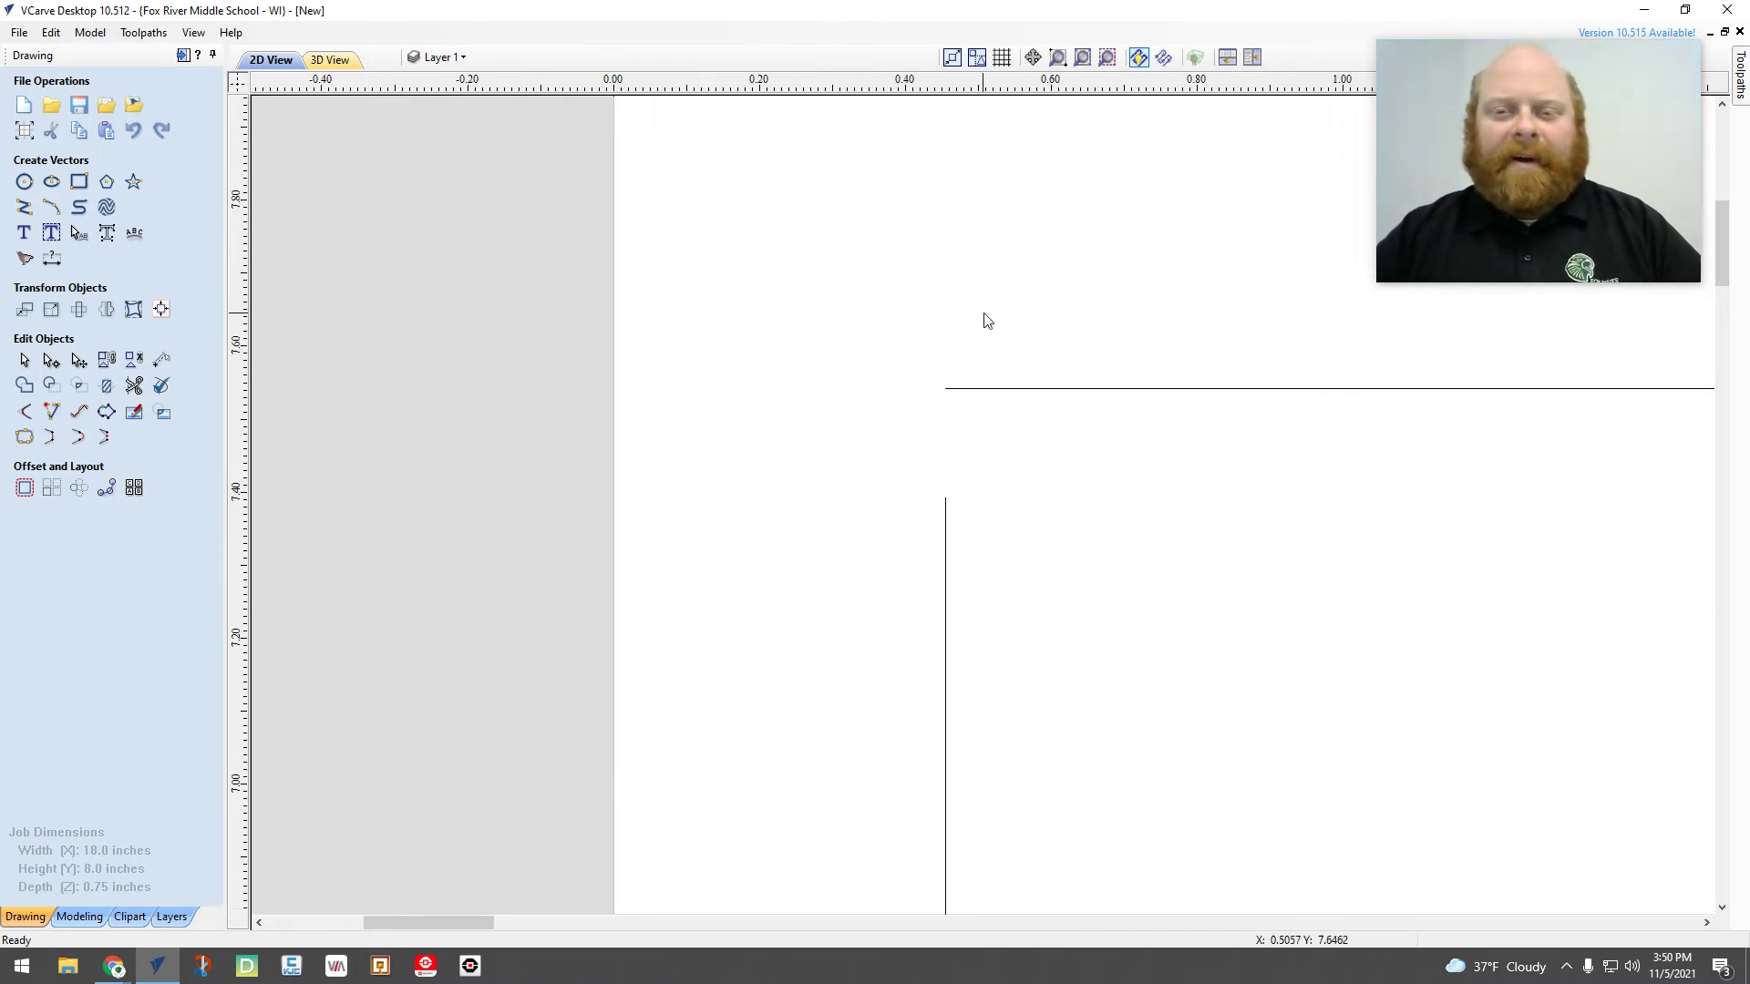
pyautogui.click(24, 181)
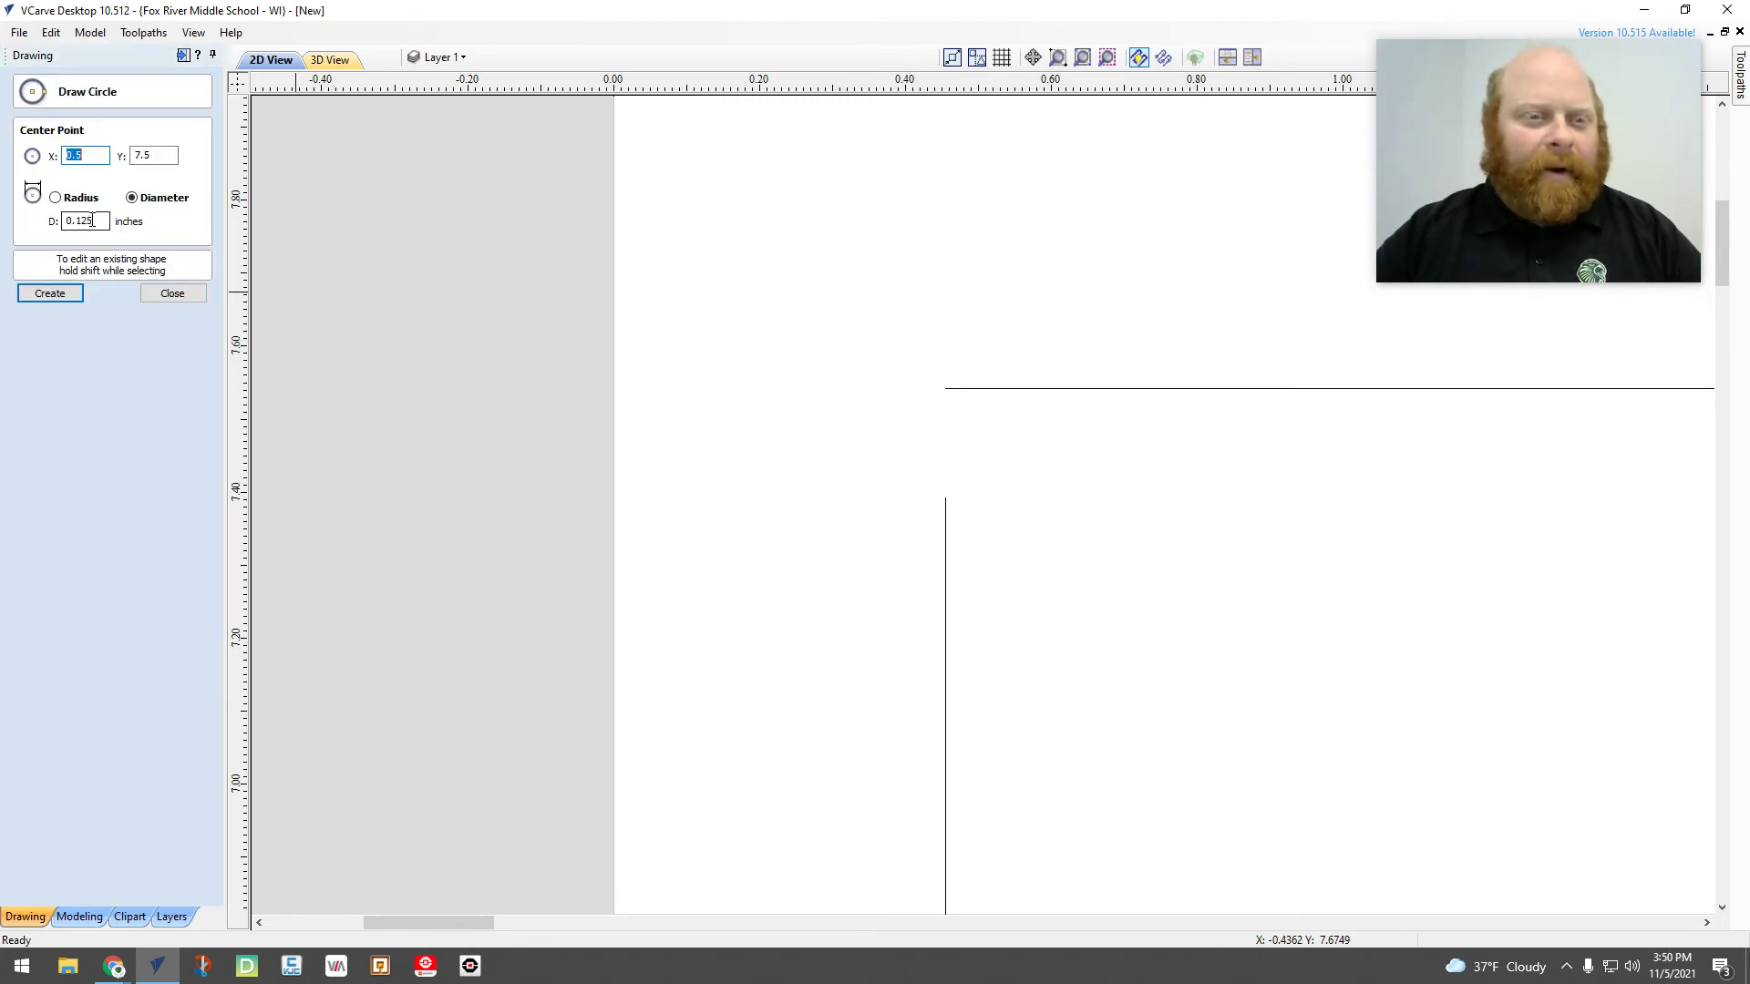
pyautogui.click(54, 289)
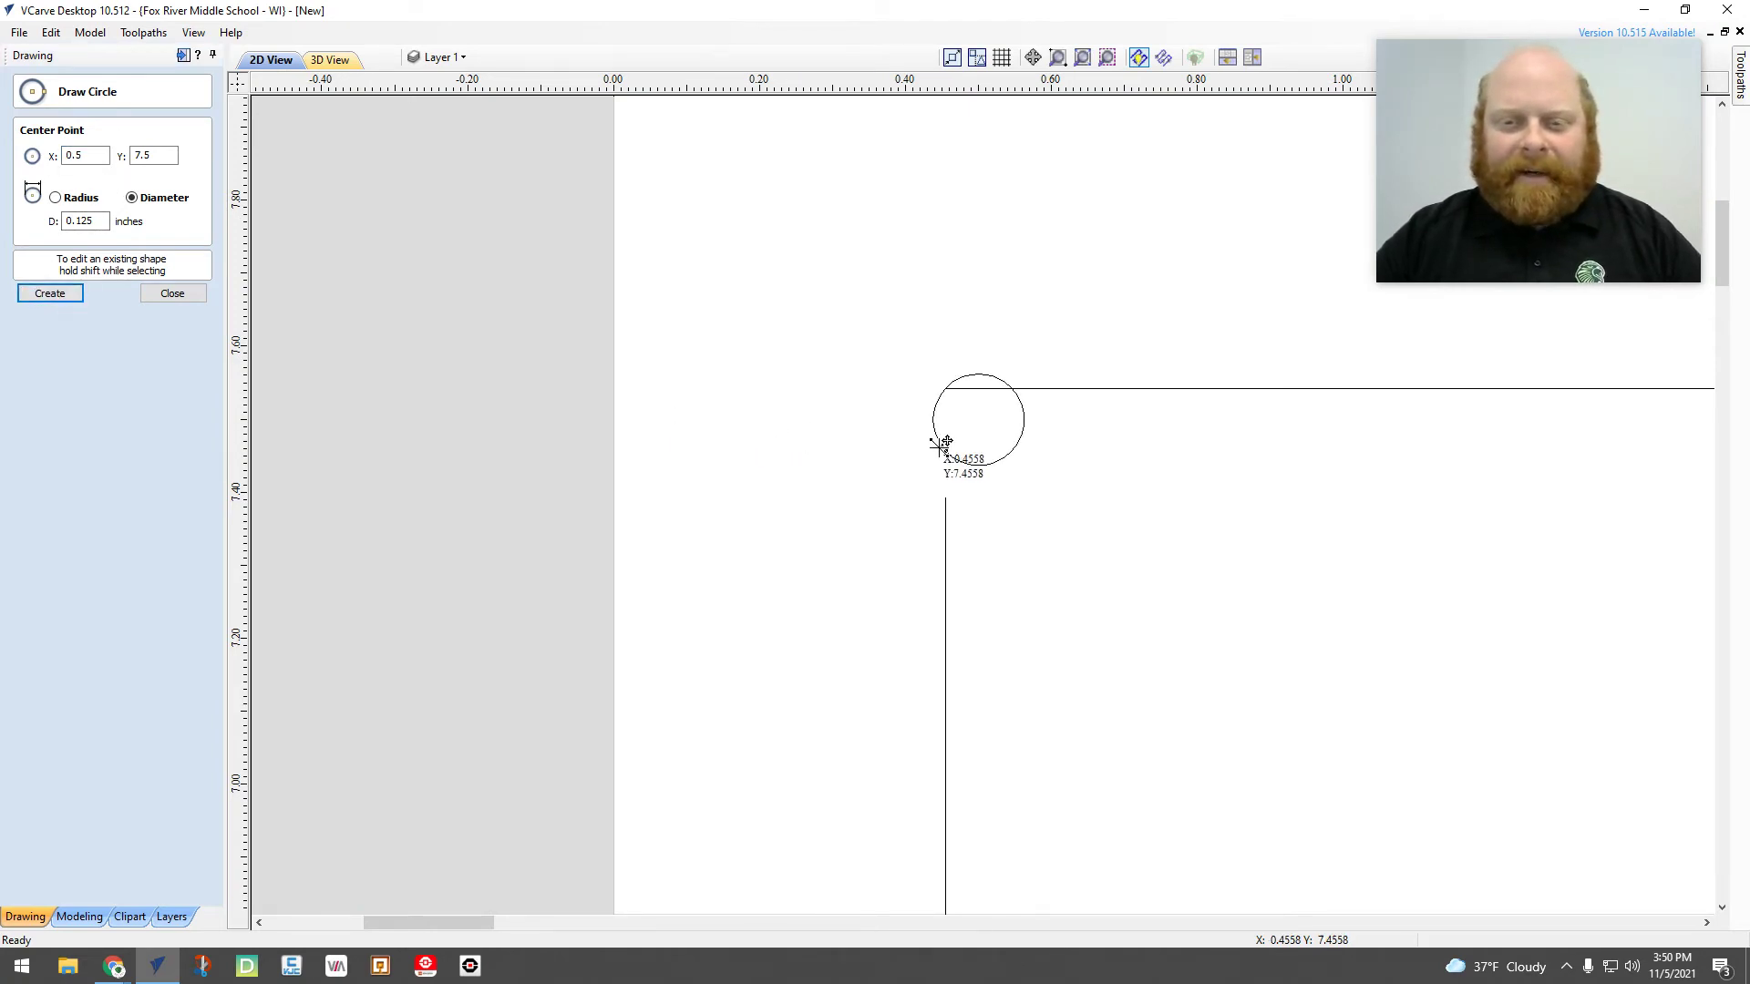
pyautogui.click(172, 293)
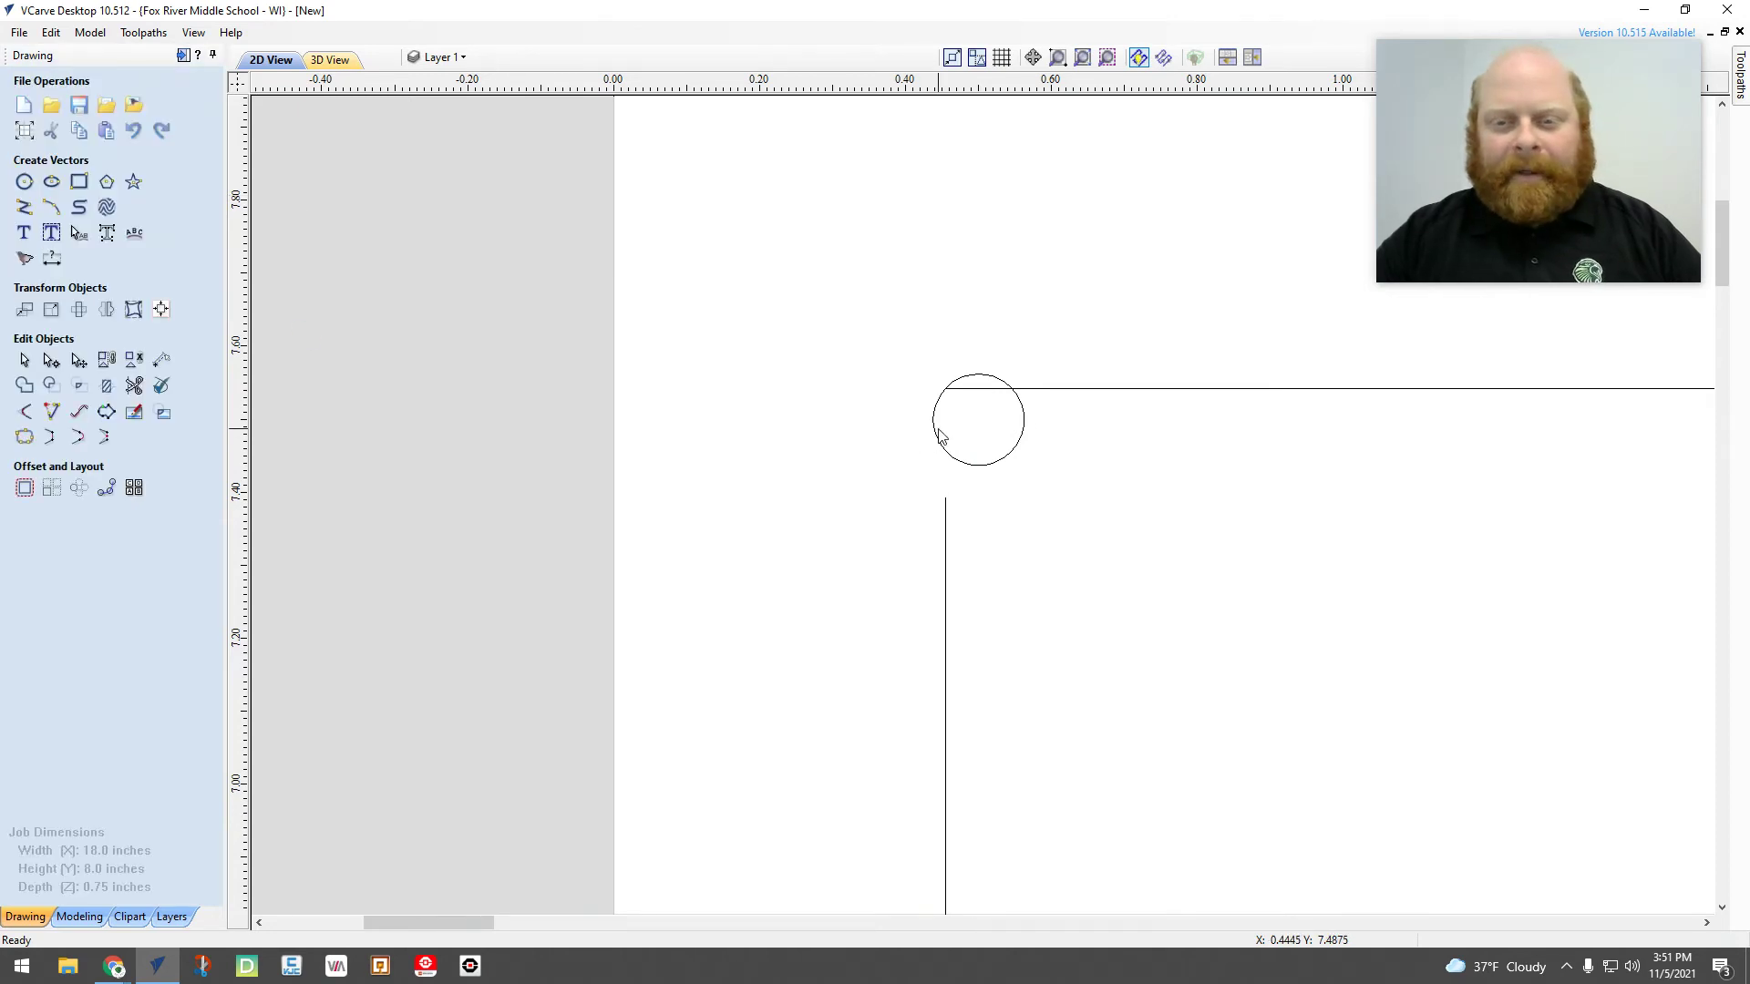
# Move the 0.125 inch circle straight up so it sits just above the guide path's upper line
pyautogui.moveTo(888, 373); pyautogui.dragTo(960, 467)
pyautogui.click(965, 468)
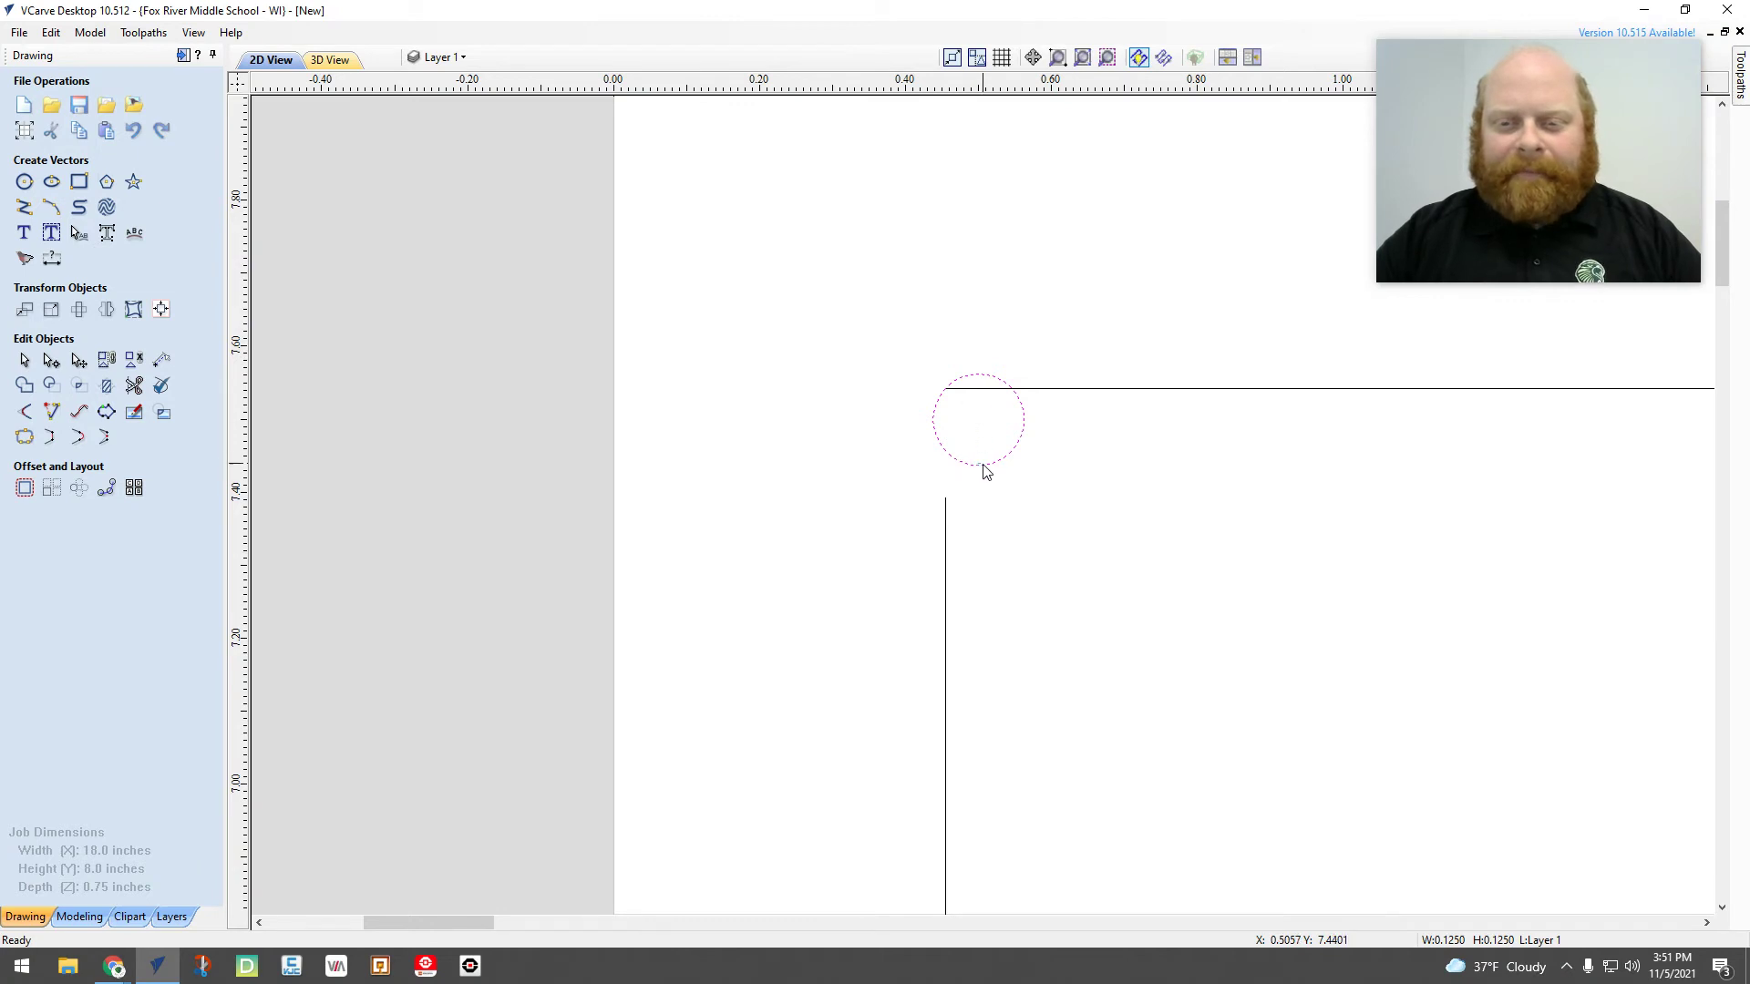
pyautogui.click(984, 472)
pyautogui.click(993, 468)
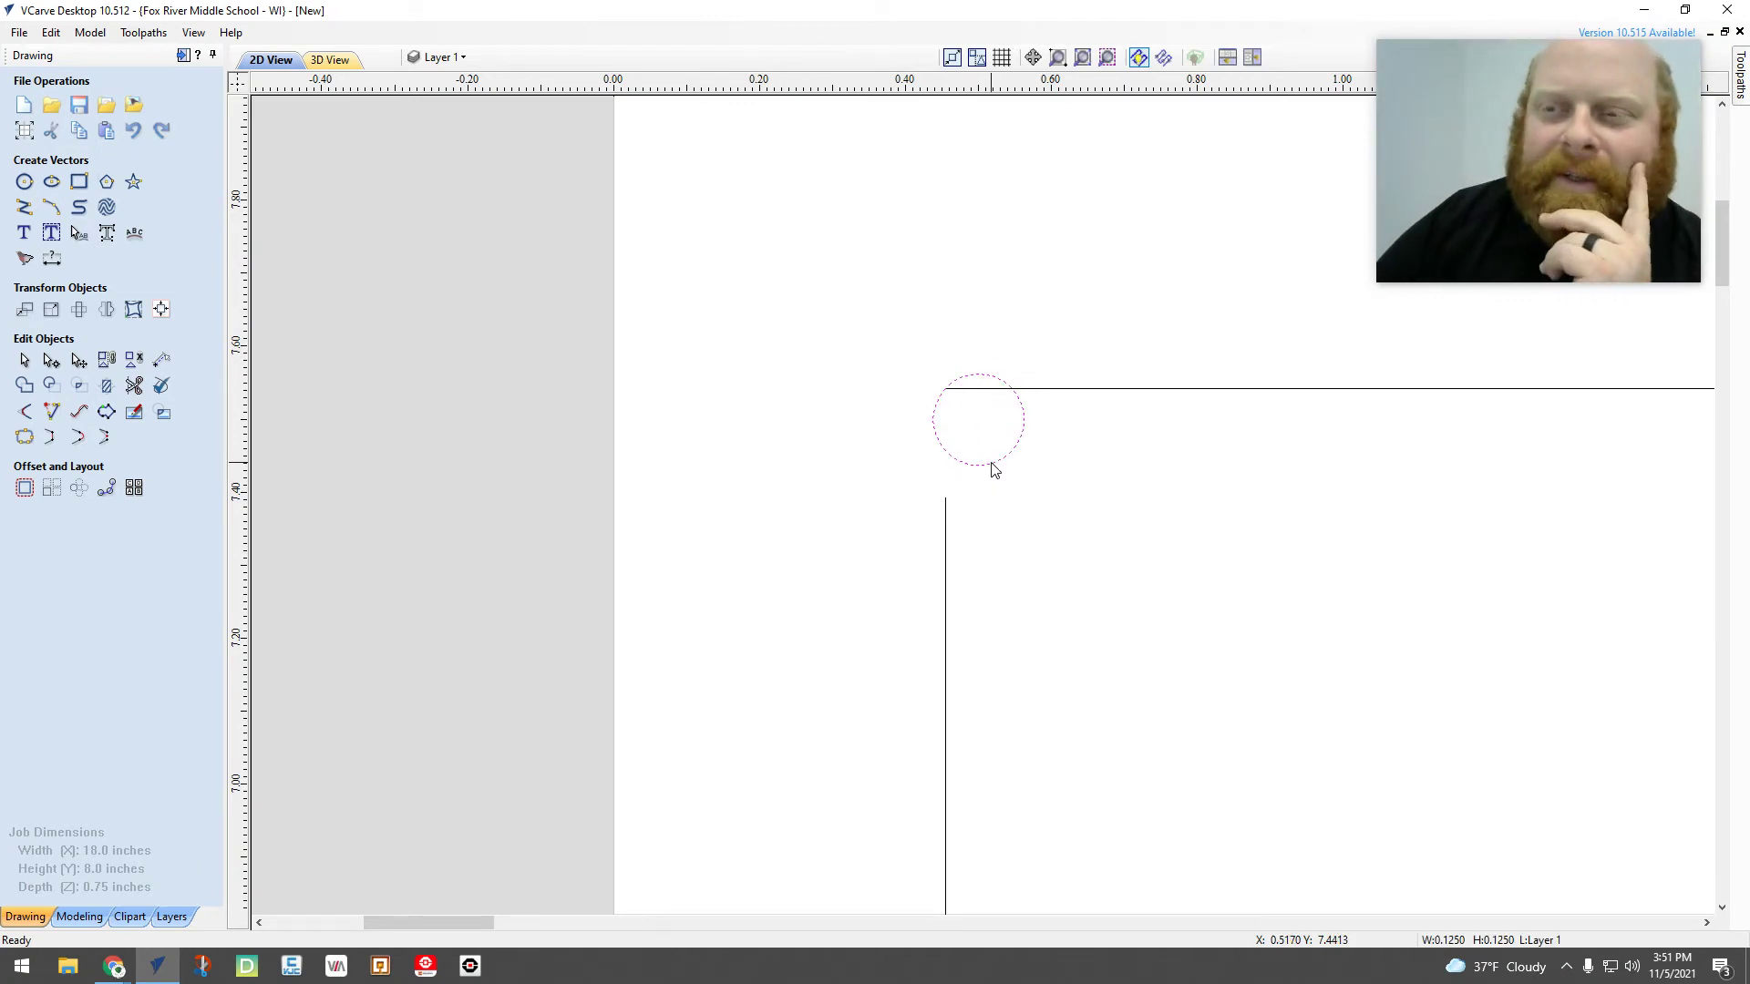
pyautogui.press('Up')
pyautogui.press('Up')
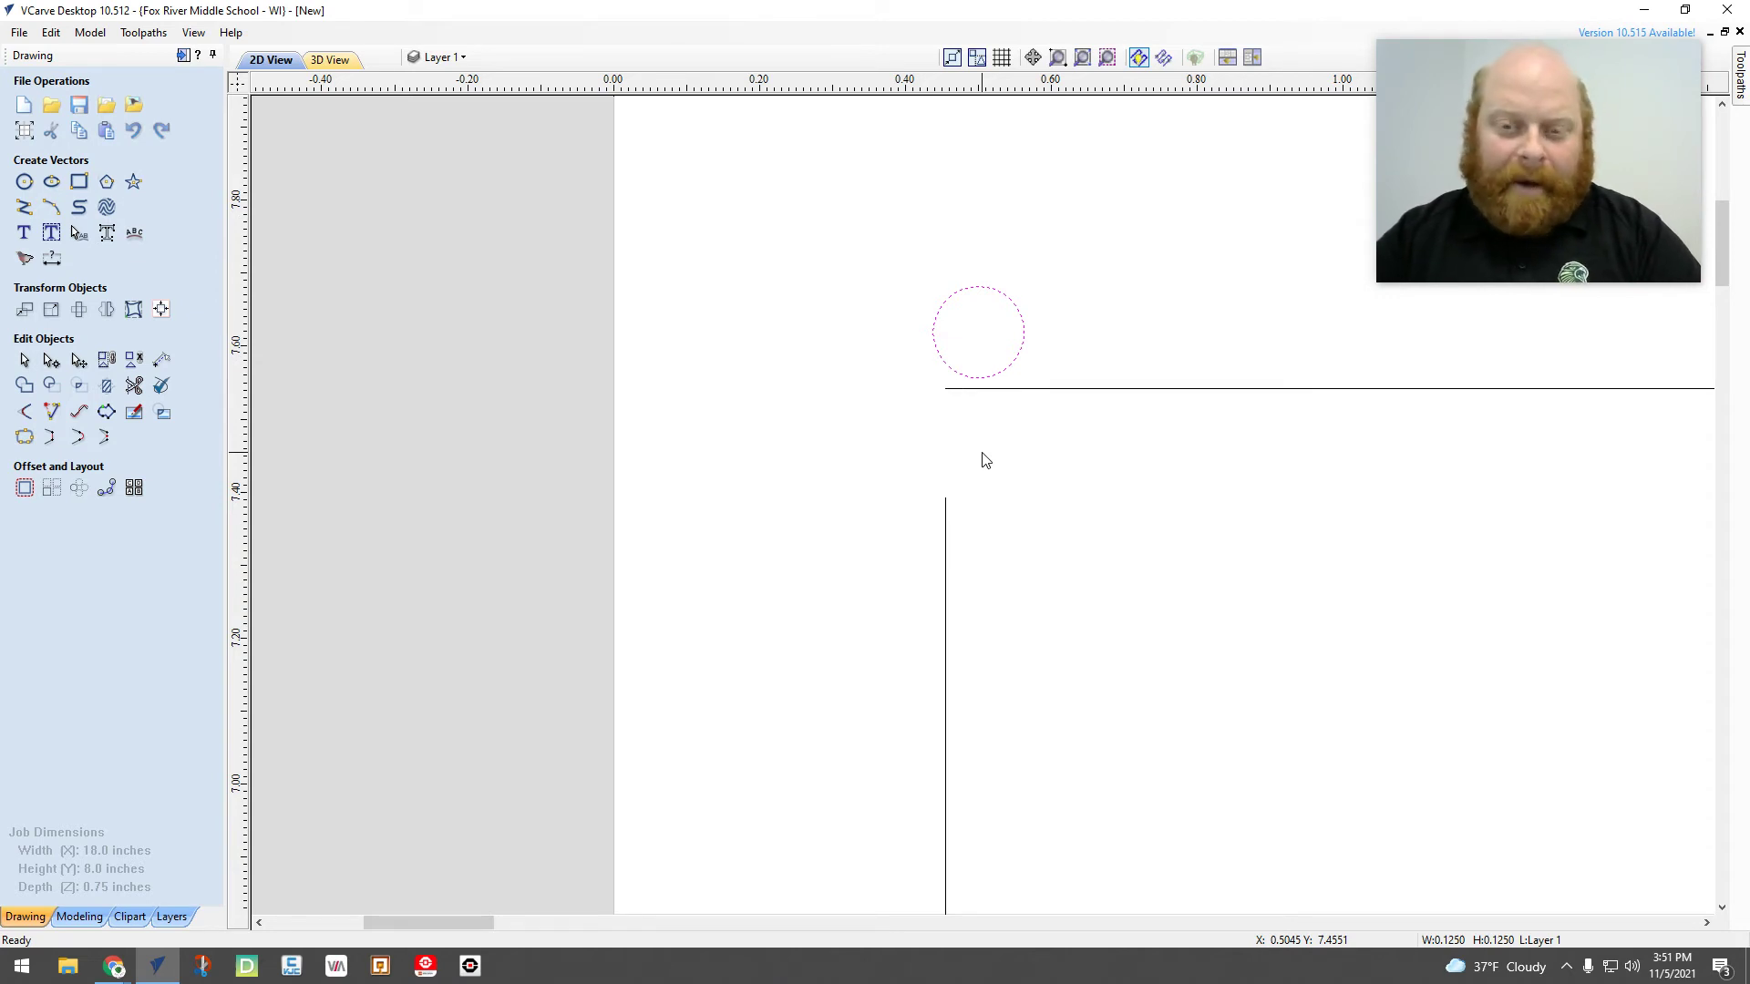
# Duplicate the circle and place the copy directly below it, just under the guide path's upper line
pyautogui.press('Down')
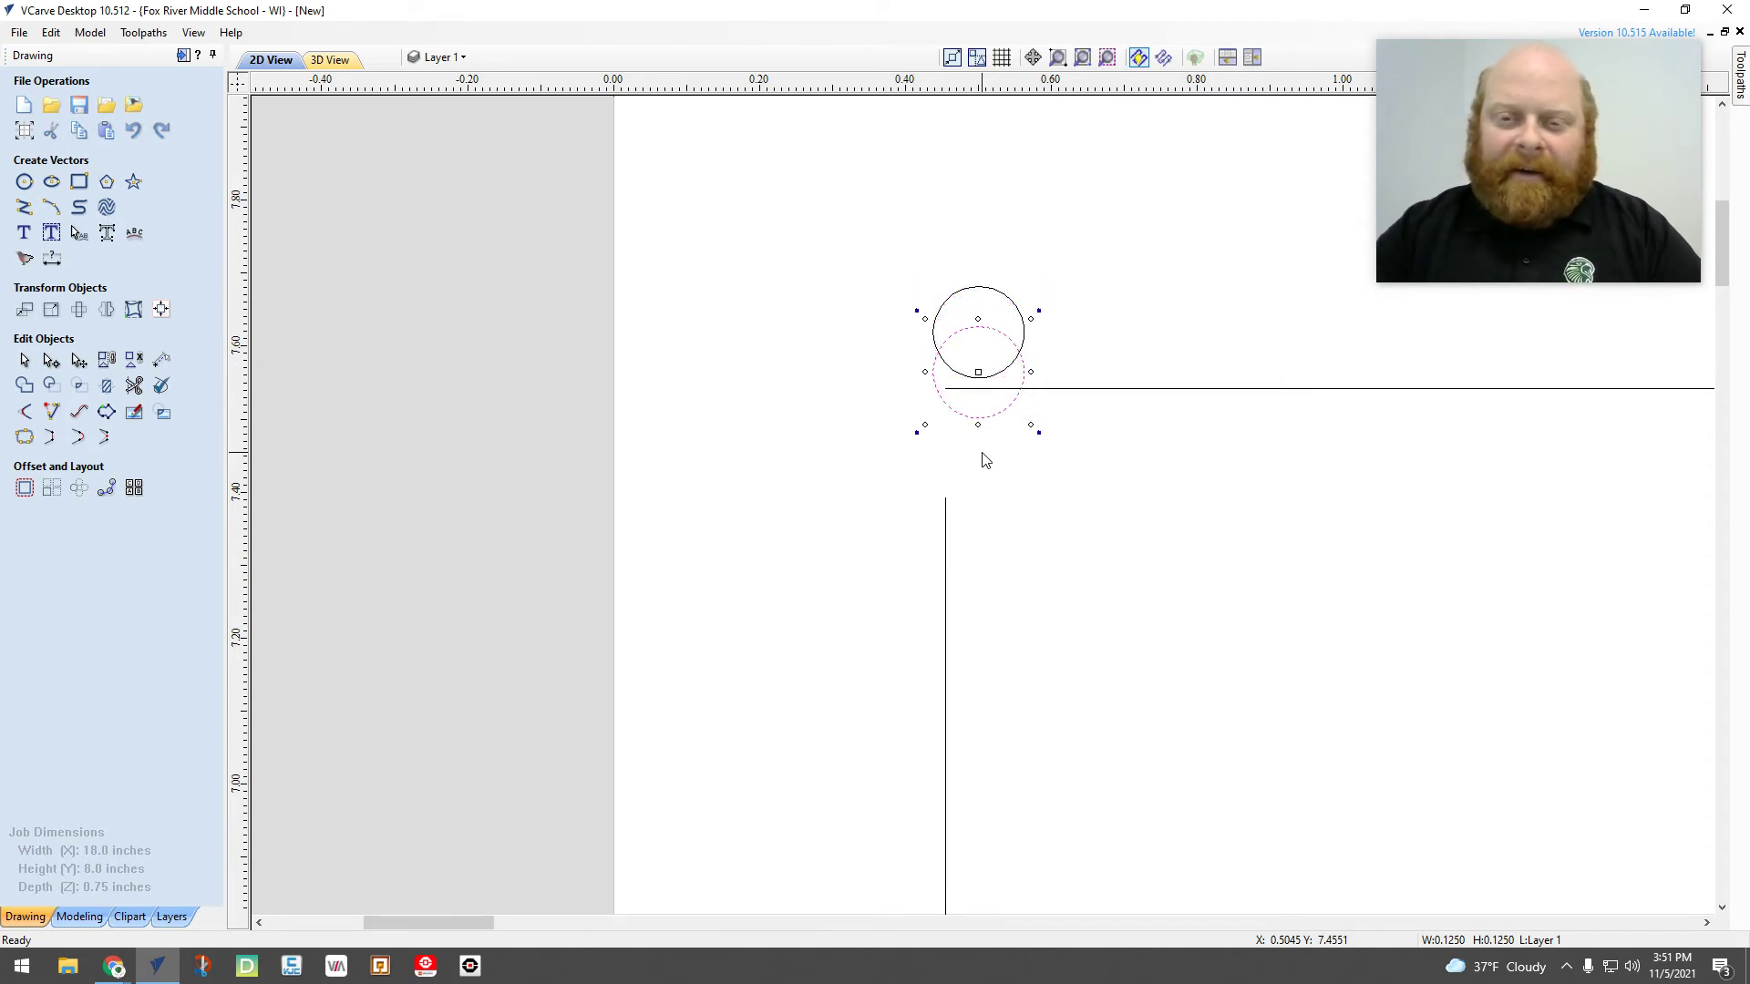
pyautogui.press('Down')
pyautogui.press('Down')
pyautogui.press('Down')
pyautogui.press('Down')
pyautogui.press('Down')
pyautogui.press('Down')
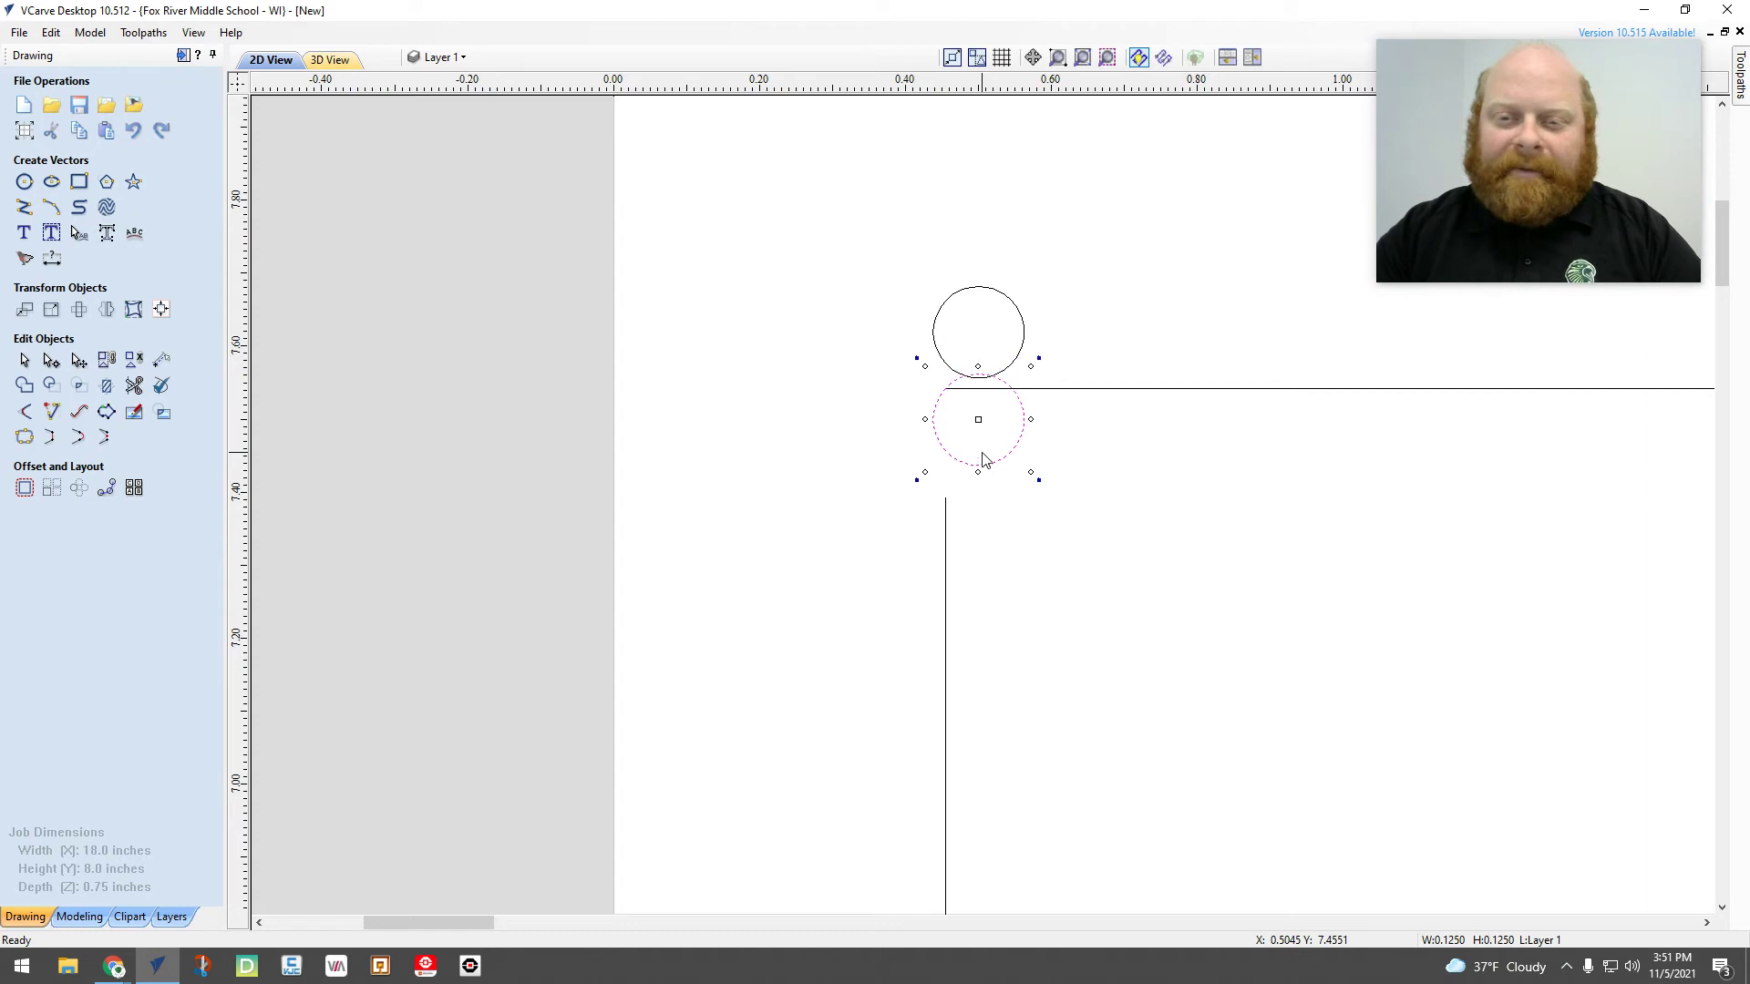
pyautogui.press('Down')
pyautogui.press('Down')
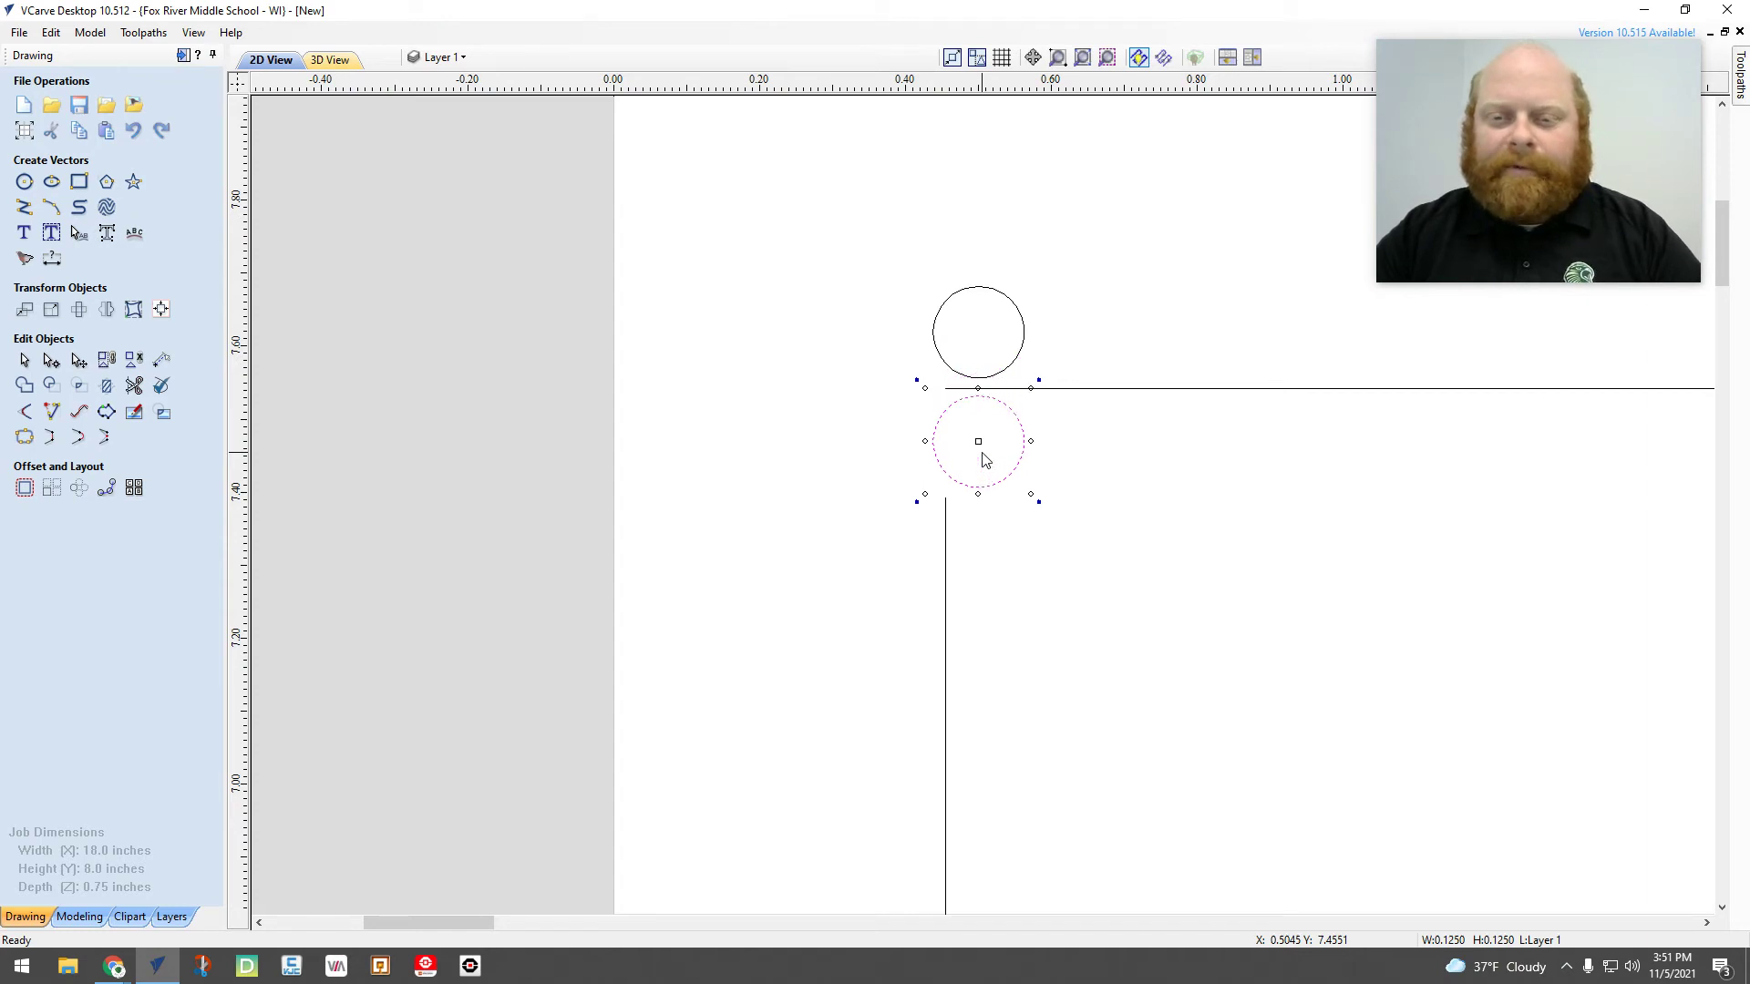
pyautogui.click(1117, 486)
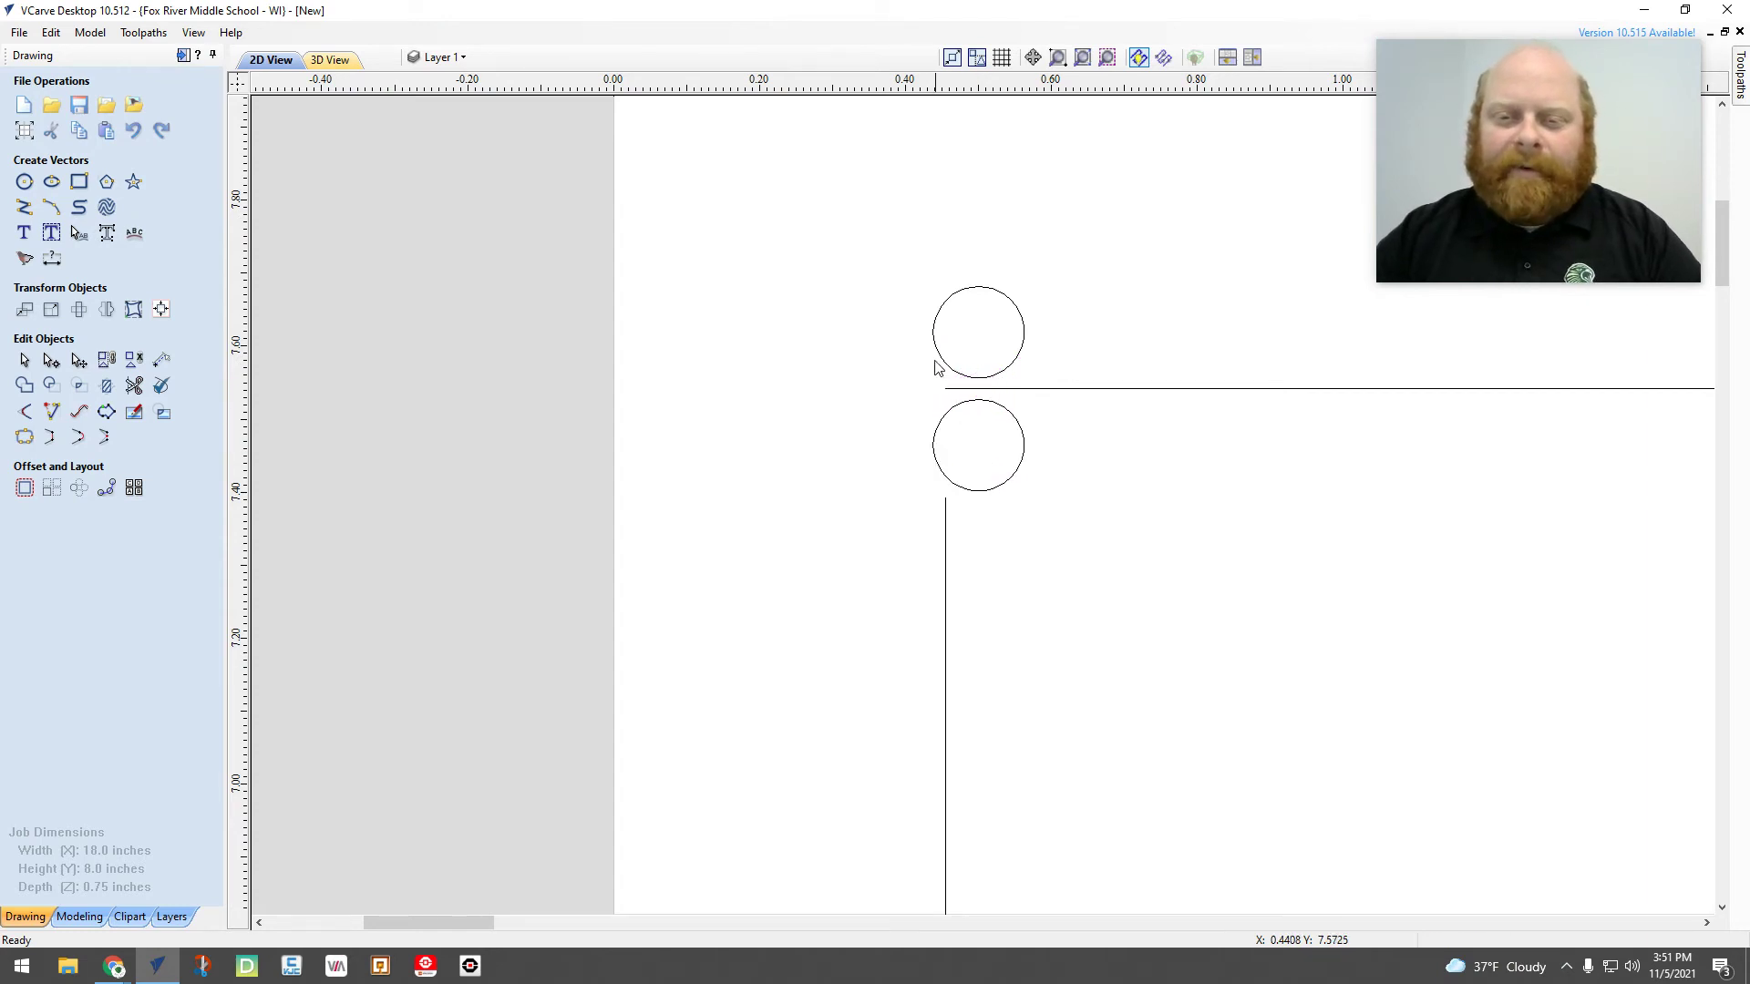
pyautogui.moveTo(920, 279); pyautogui.dragTo(1017, 354)
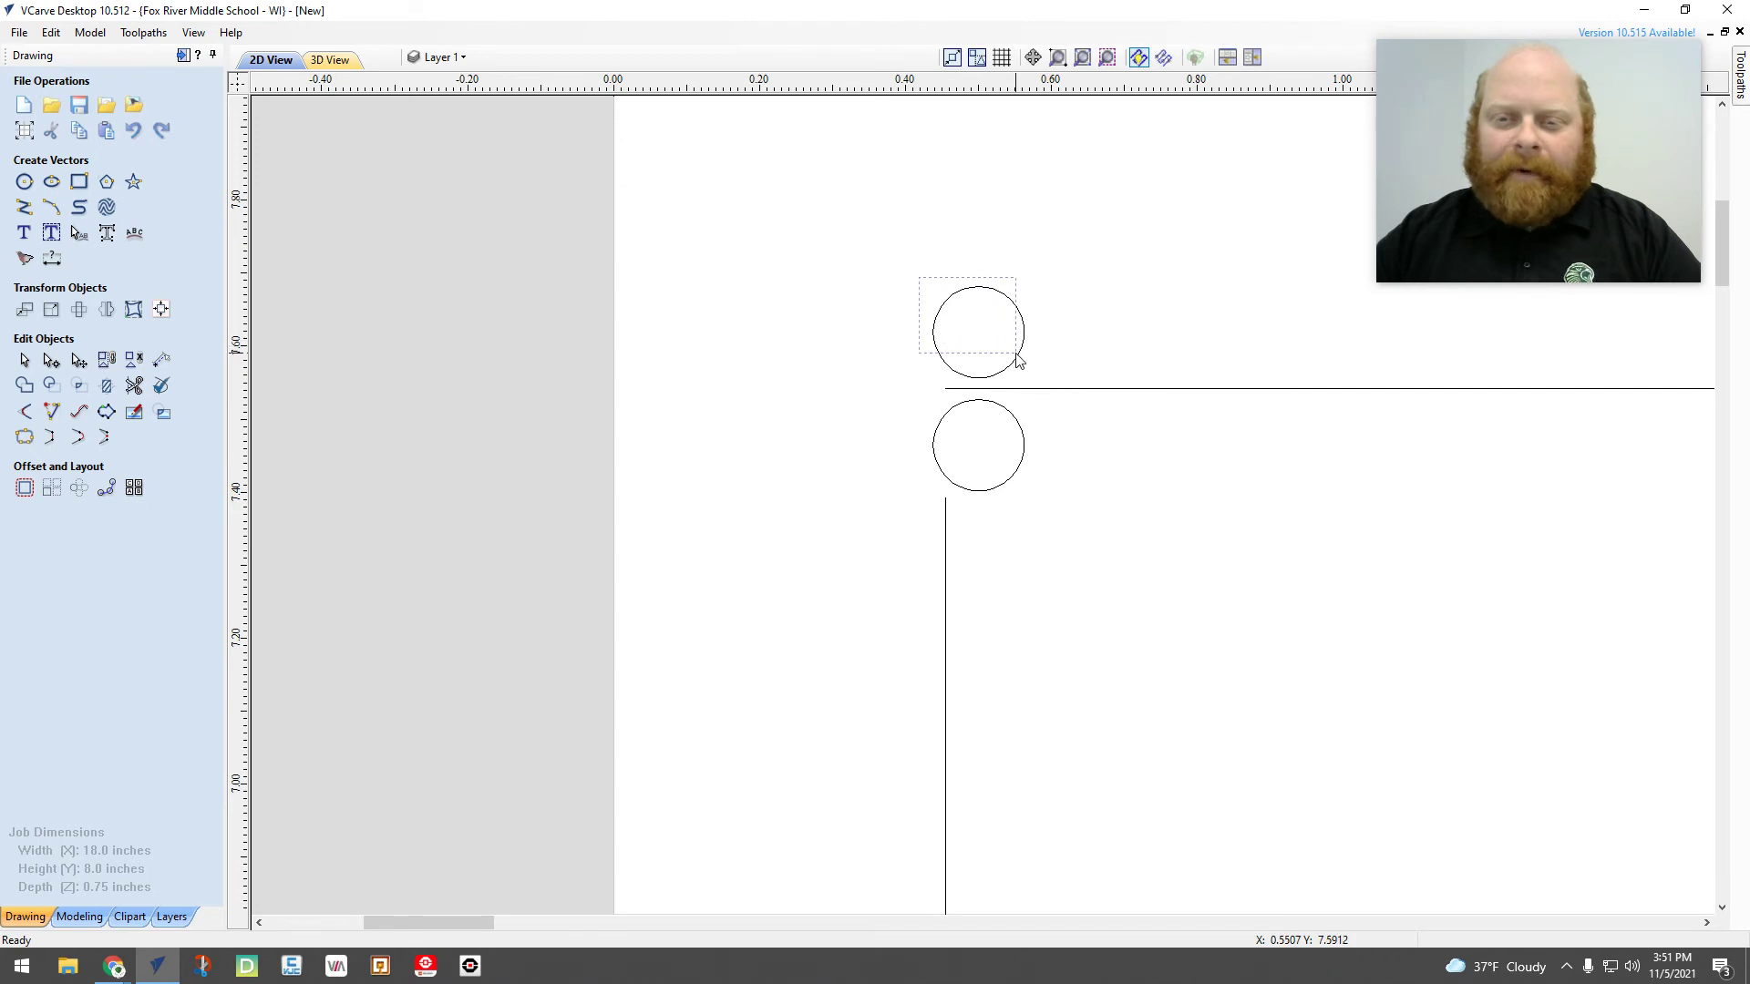
pyautogui.click(1013, 368)
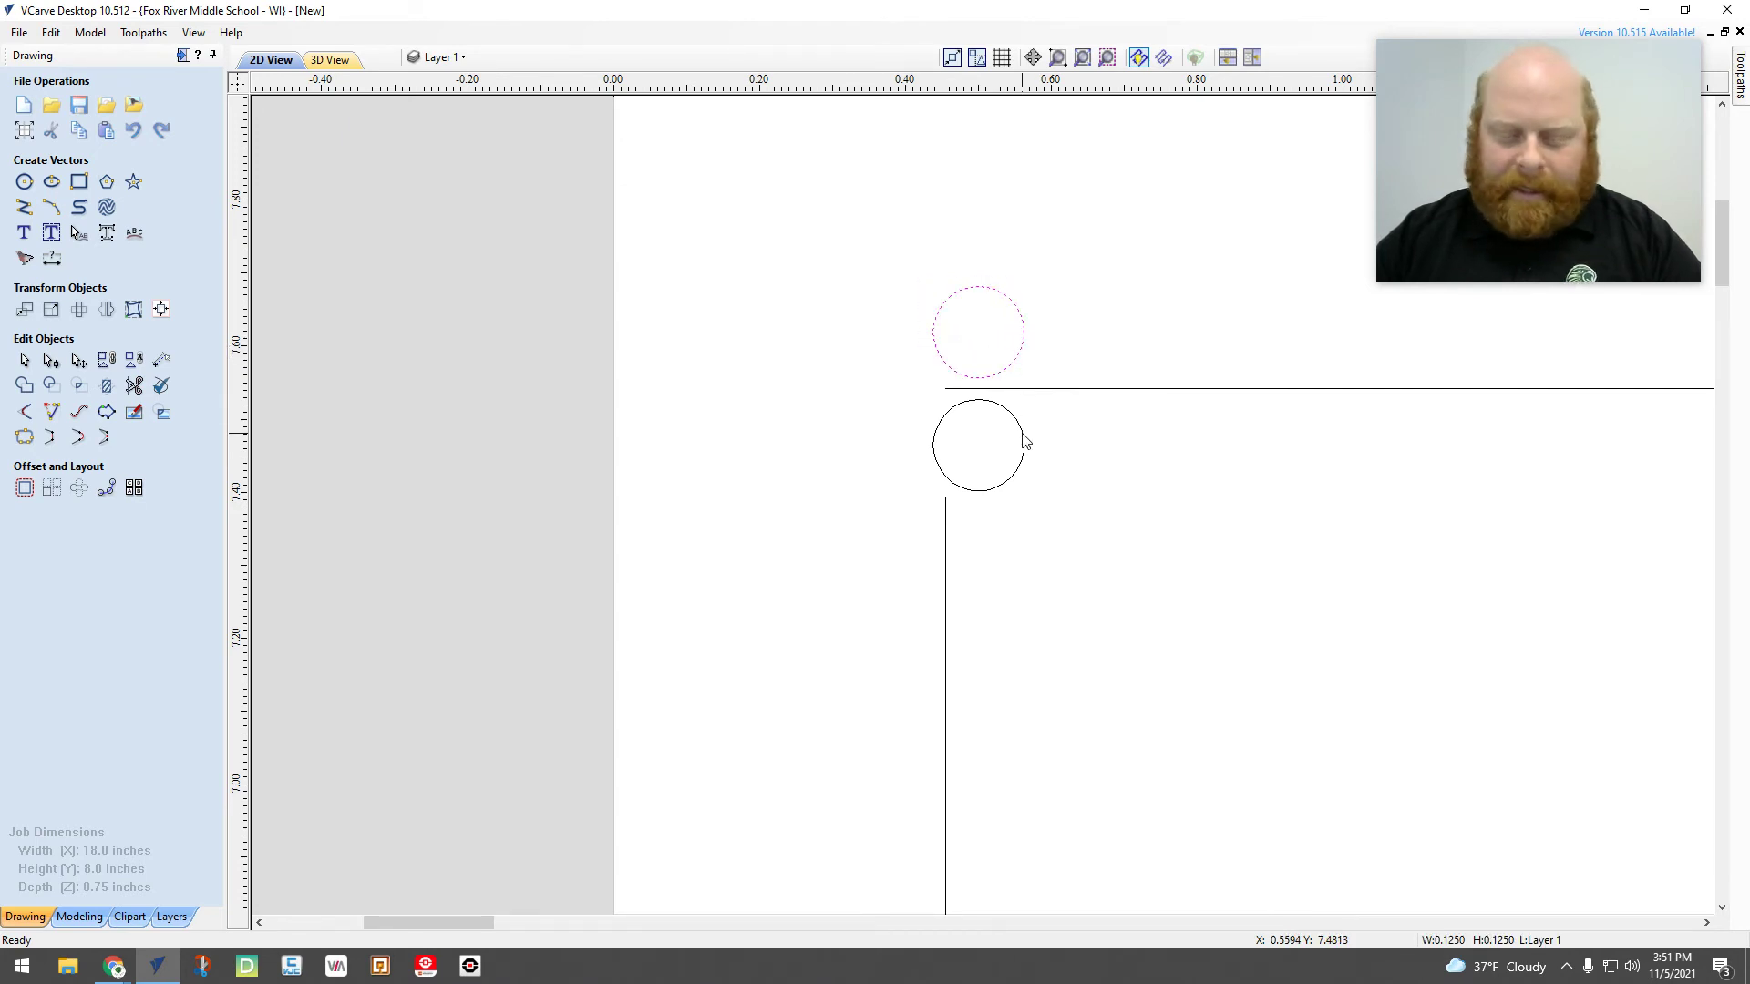
pyautogui.press('Escape')
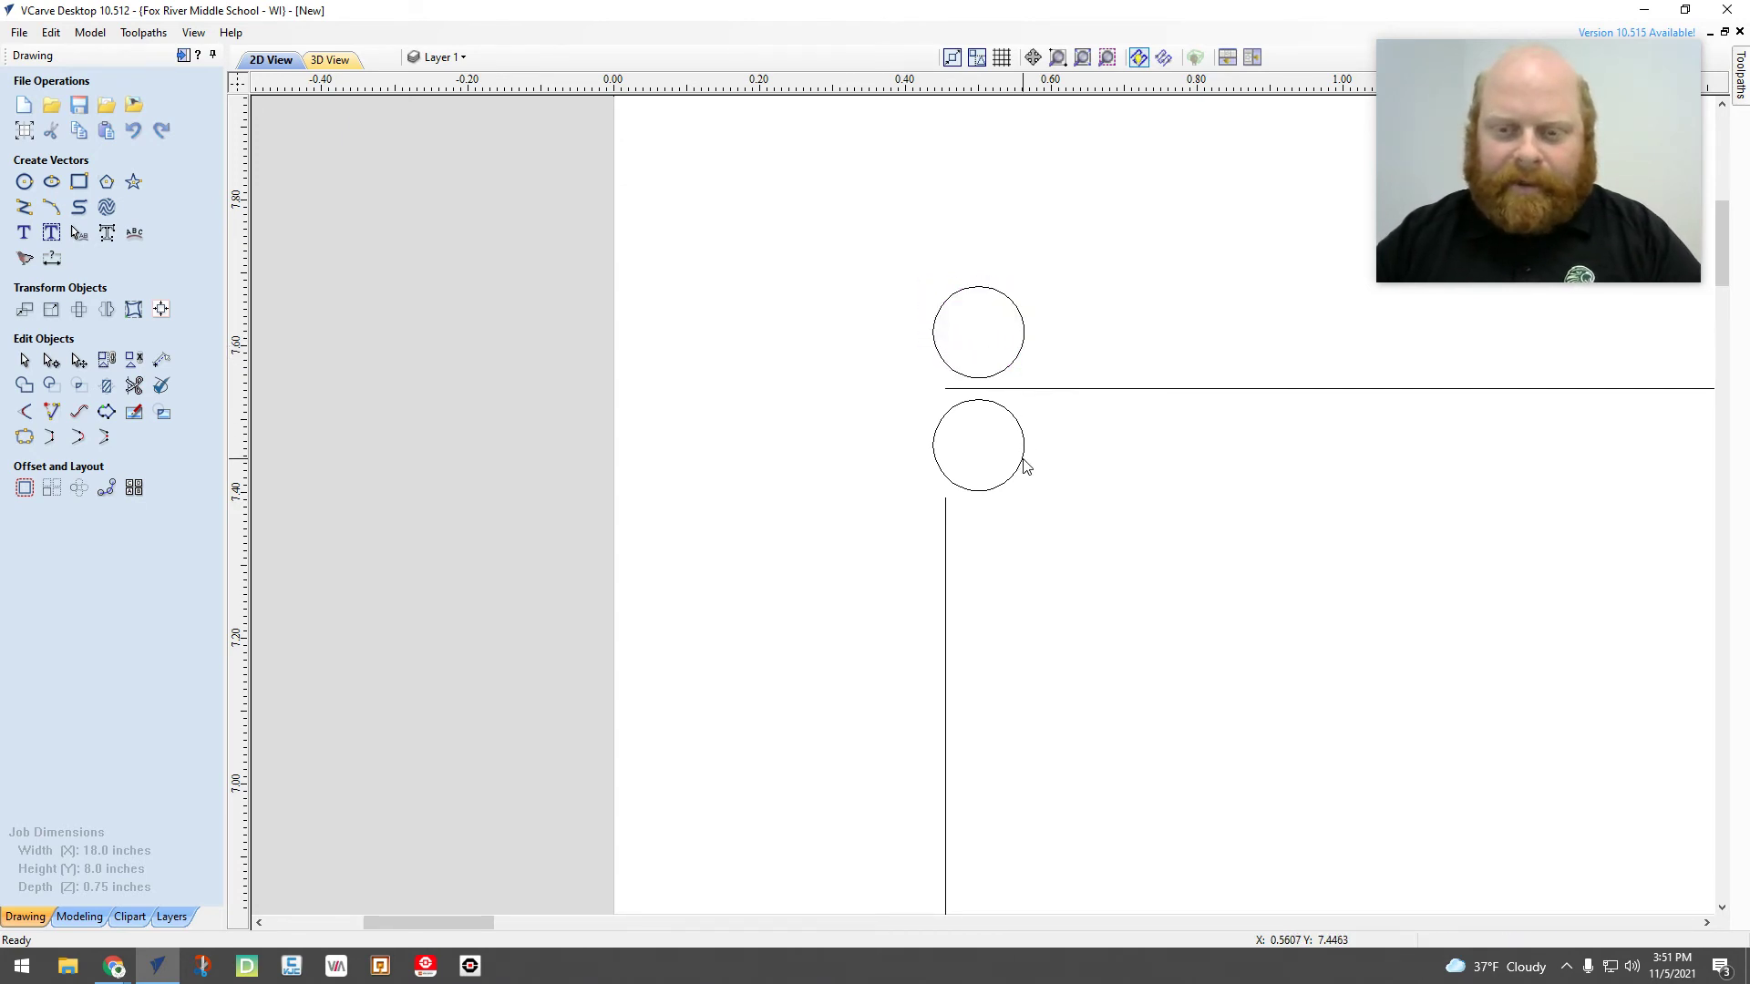
# Duplicate the circle below the guide line and shift the copy right, making a pair about 0.285 inch wide overall
pyautogui.click(1023, 466)
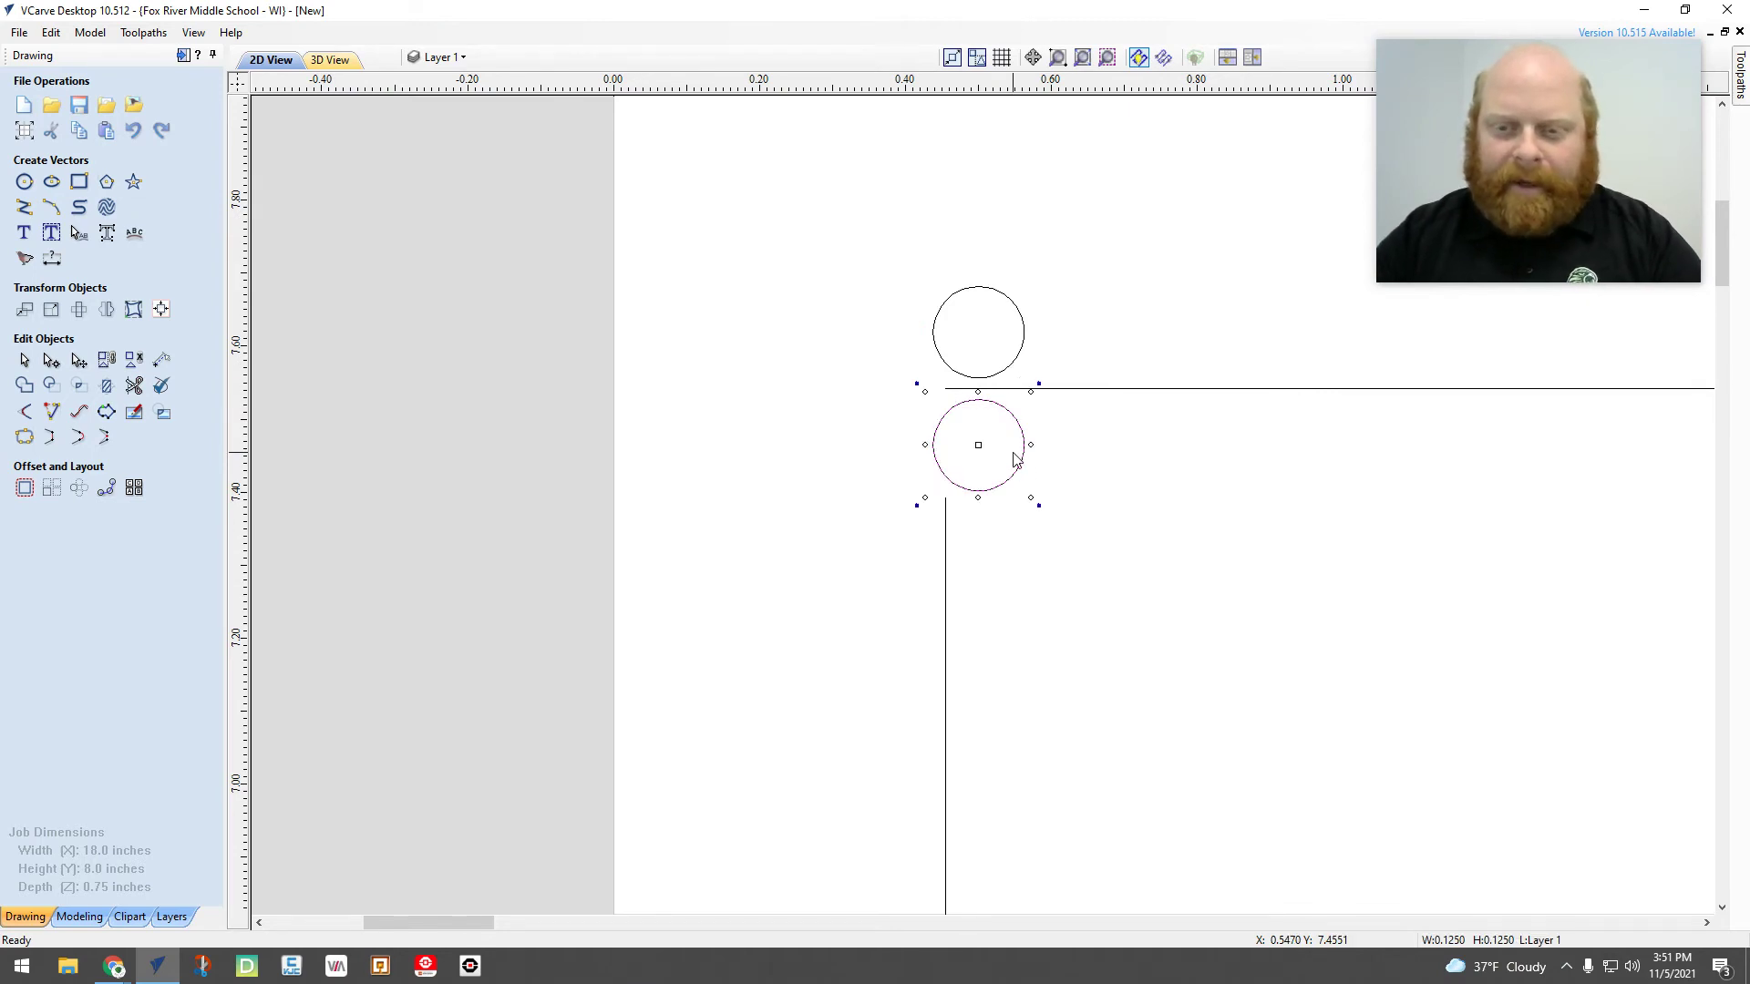
pyautogui.press('Right')
pyautogui.press('Right')
pyautogui.press('Right')
pyautogui.press('Right')
pyautogui.press('Right')
pyautogui.press('Right')
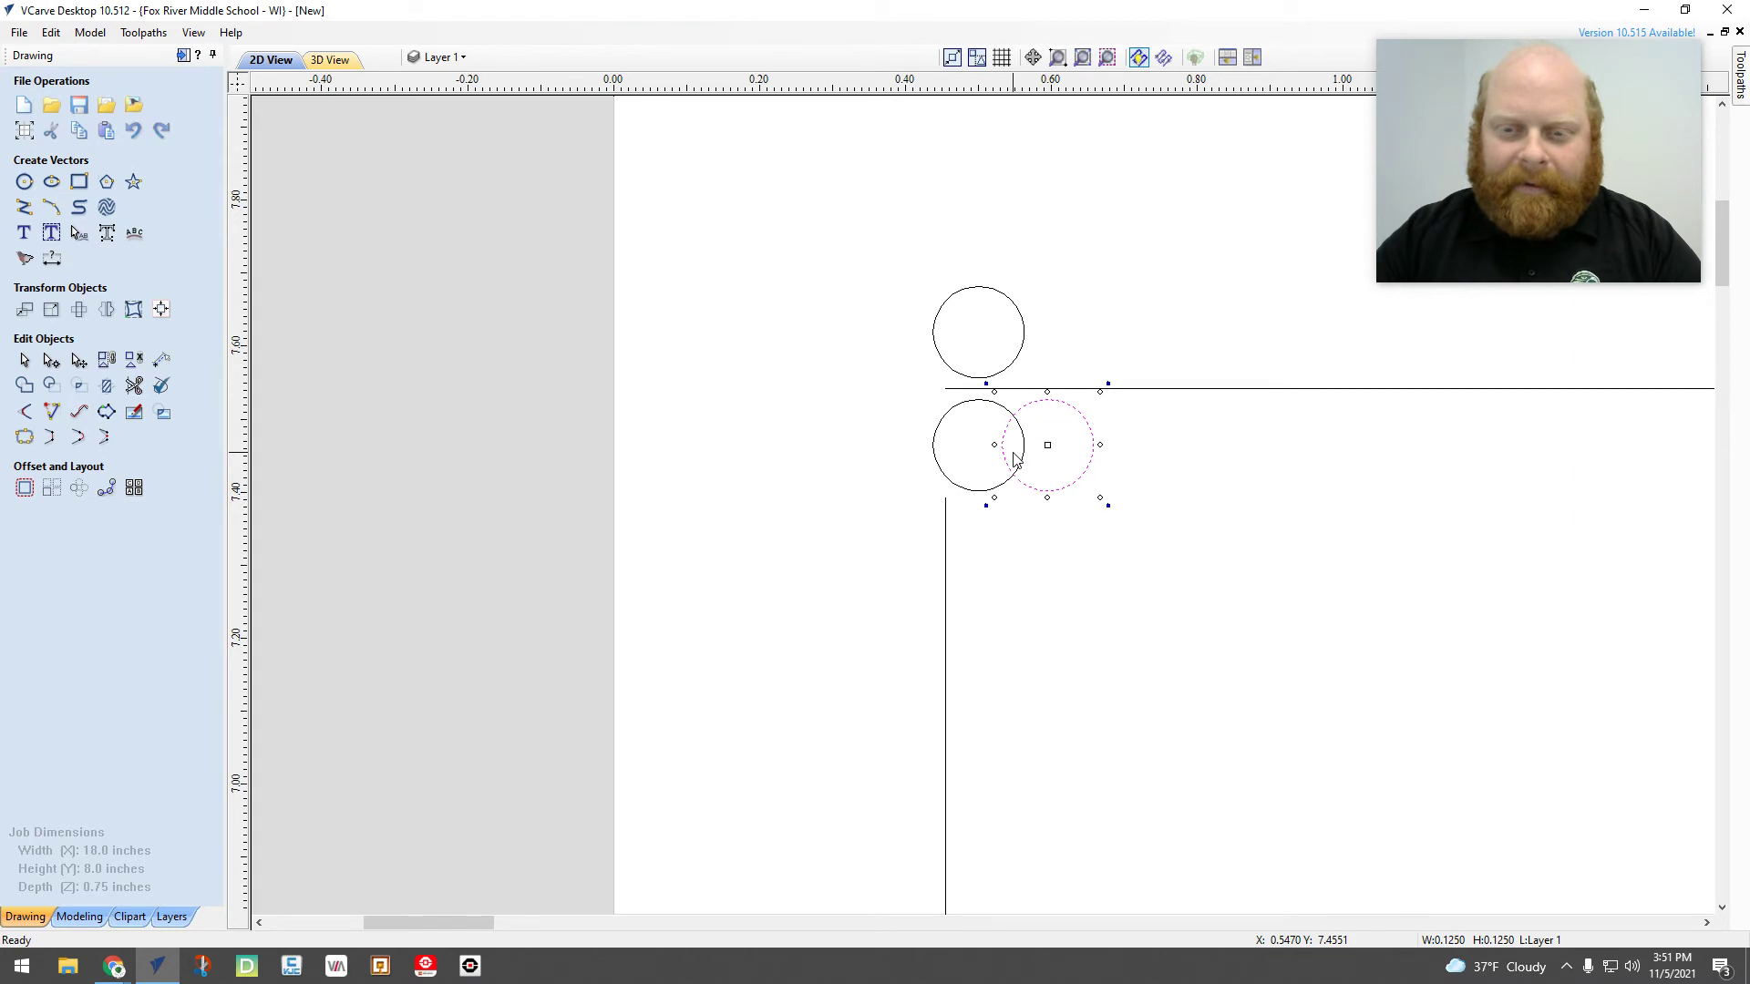
pyautogui.press('Right')
pyautogui.press('Right')
pyautogui.press('Right')
pyautogui.press('Right')
pyautogui.press('Right')
pyautogui.press('Right')
pyautogui.press('Right')
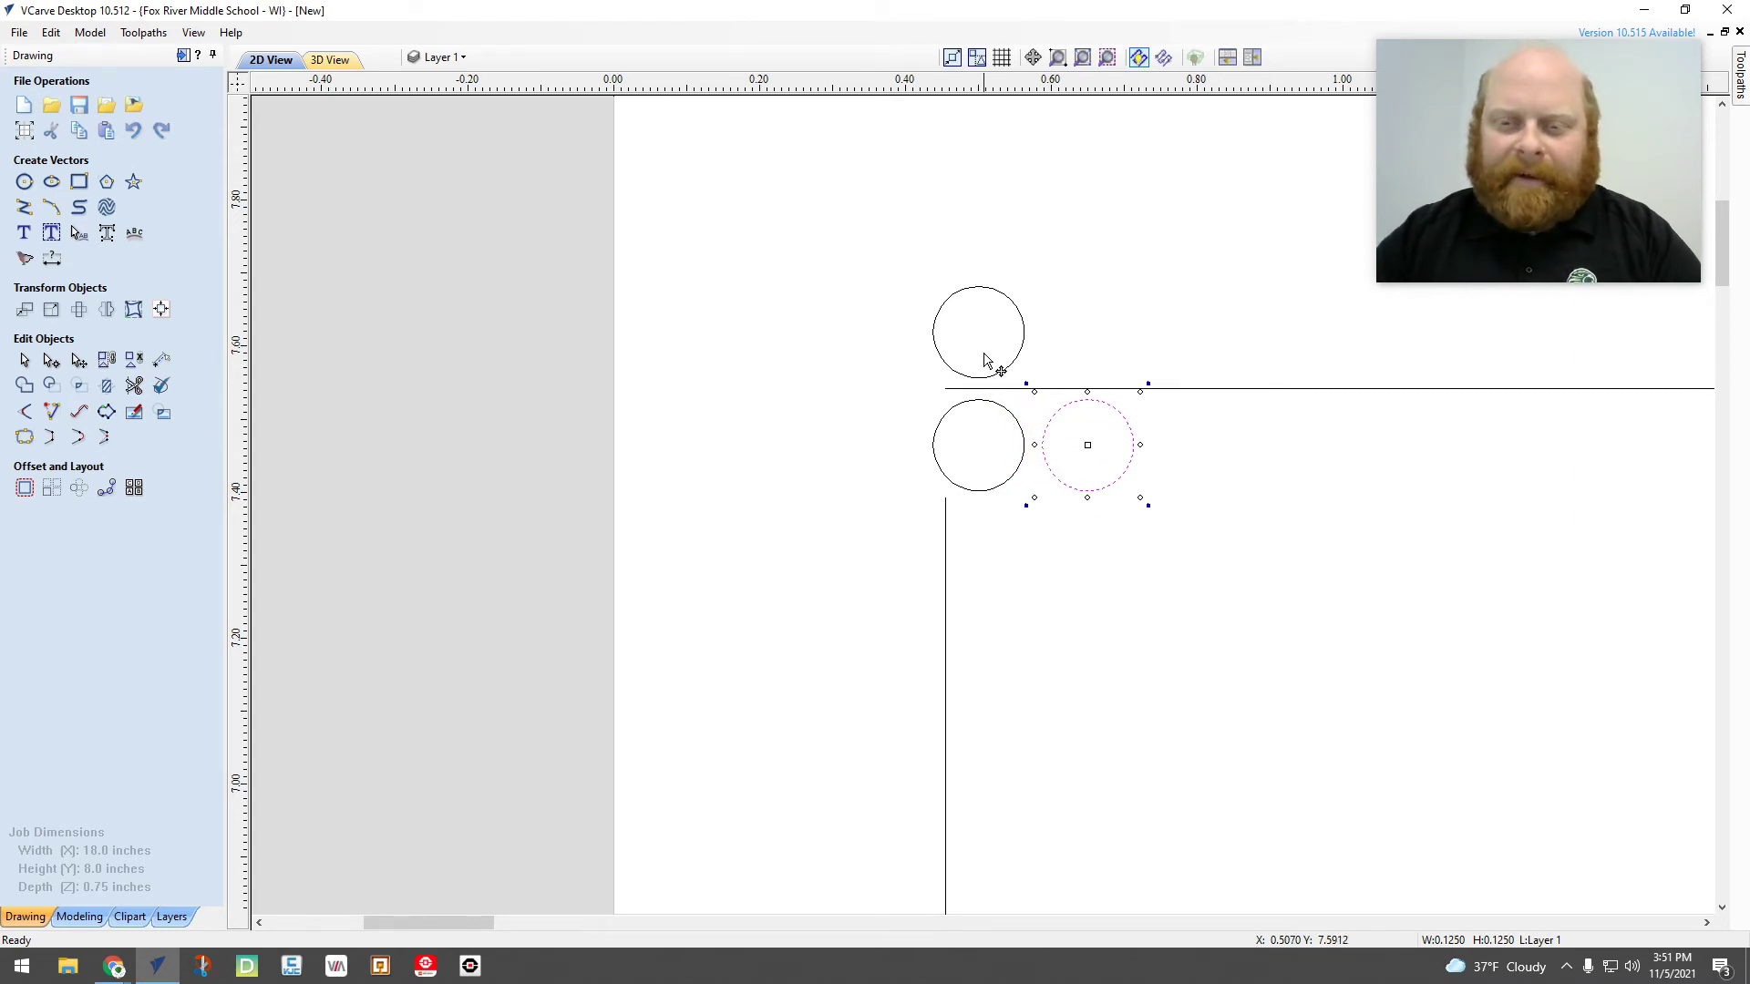
pyautogui.press('Right')
pyautogui.press('Right')
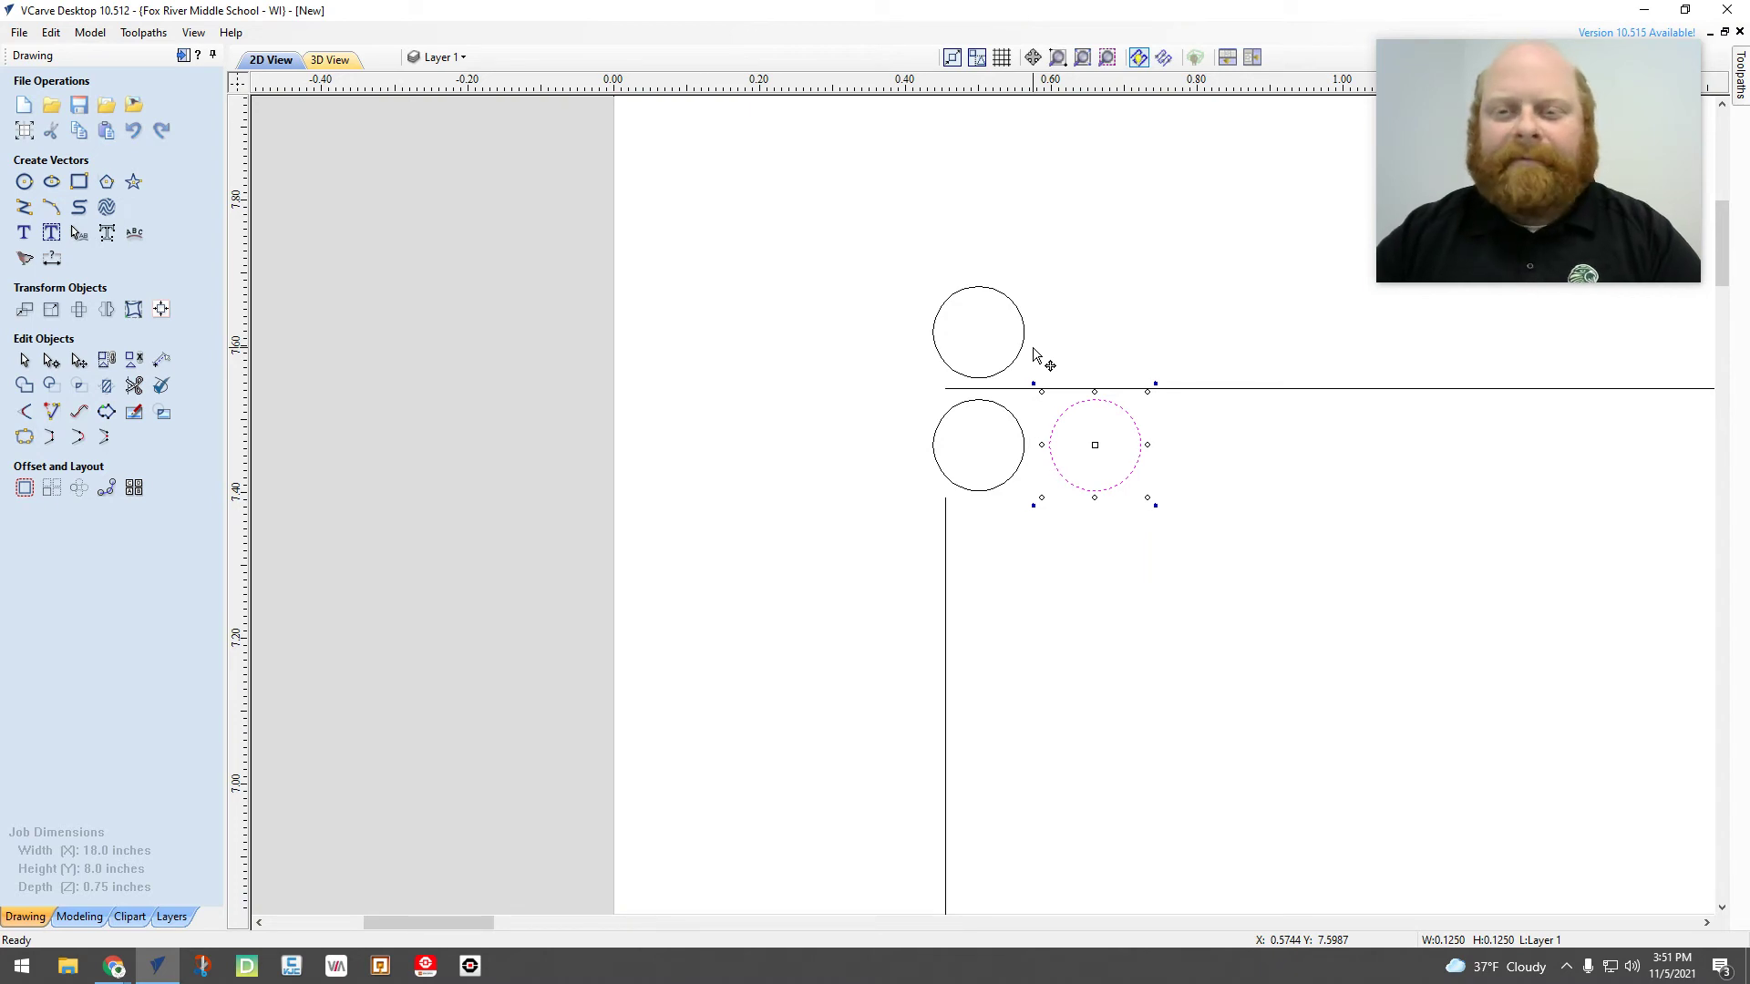
# Duplicate the circle above the guide line and shift the copy right until it aligns above the second lower circle
pyautogui.click(1026, 342)
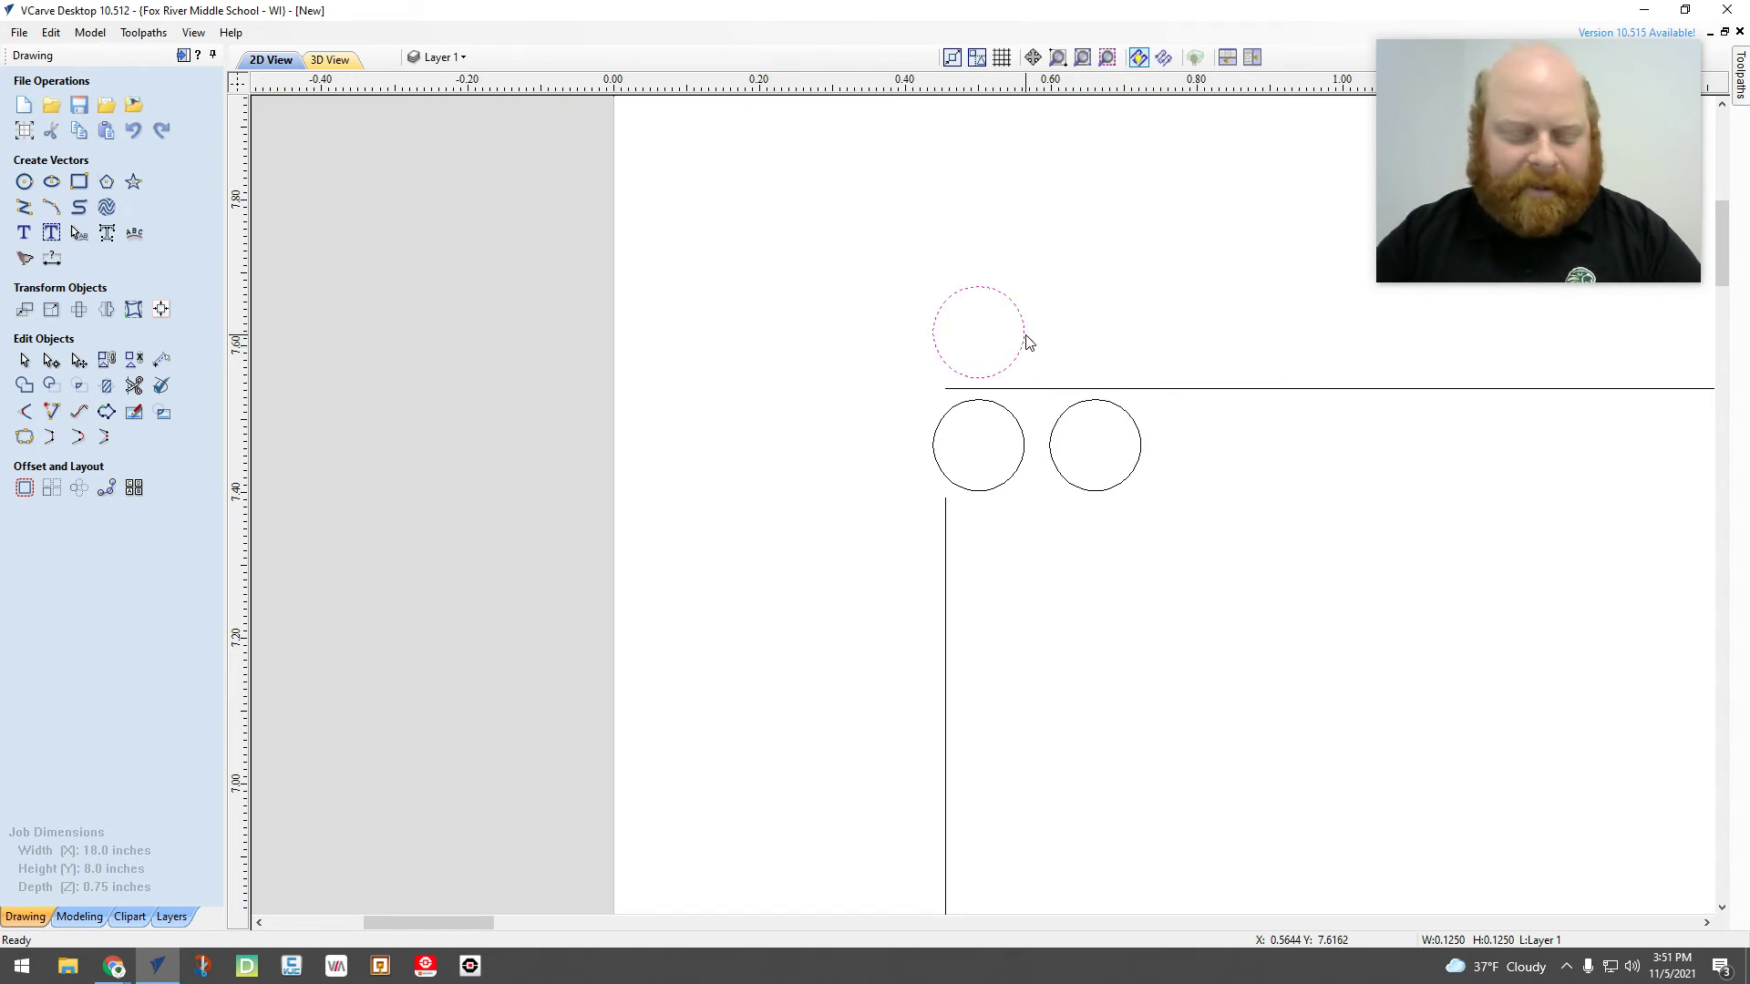
pyautogui.press('Right')
pyautogui.press('Right')
pyautogui.press('Right')
pyautogui.press('Right')
pyautogui.press('Right')
pyautogui.press('Right')
pyautogui.press('Right')
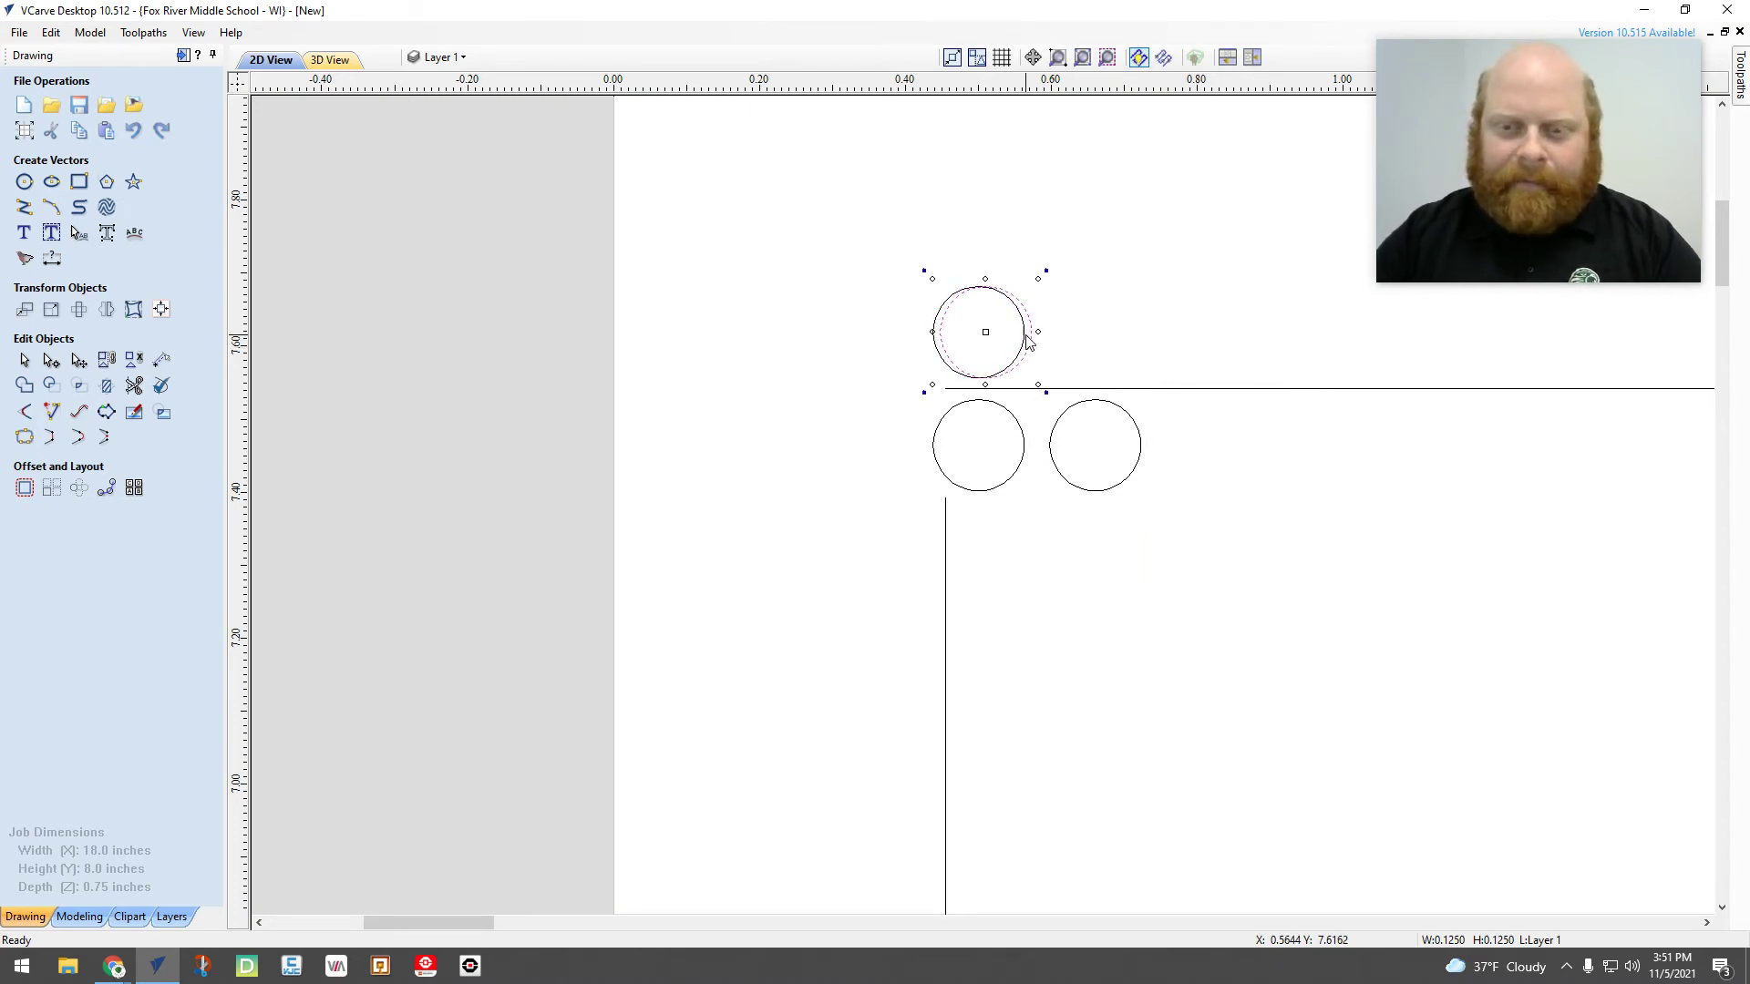
pyautogui.press('Right')
pyautogui.press('Right')
pyautogui.press('Right')
pyautogui.press('Right')
pyautogui.press('Right')
pyautogui.press('Right')
pyautogui.press('Right')
pyautogui.press('Right')
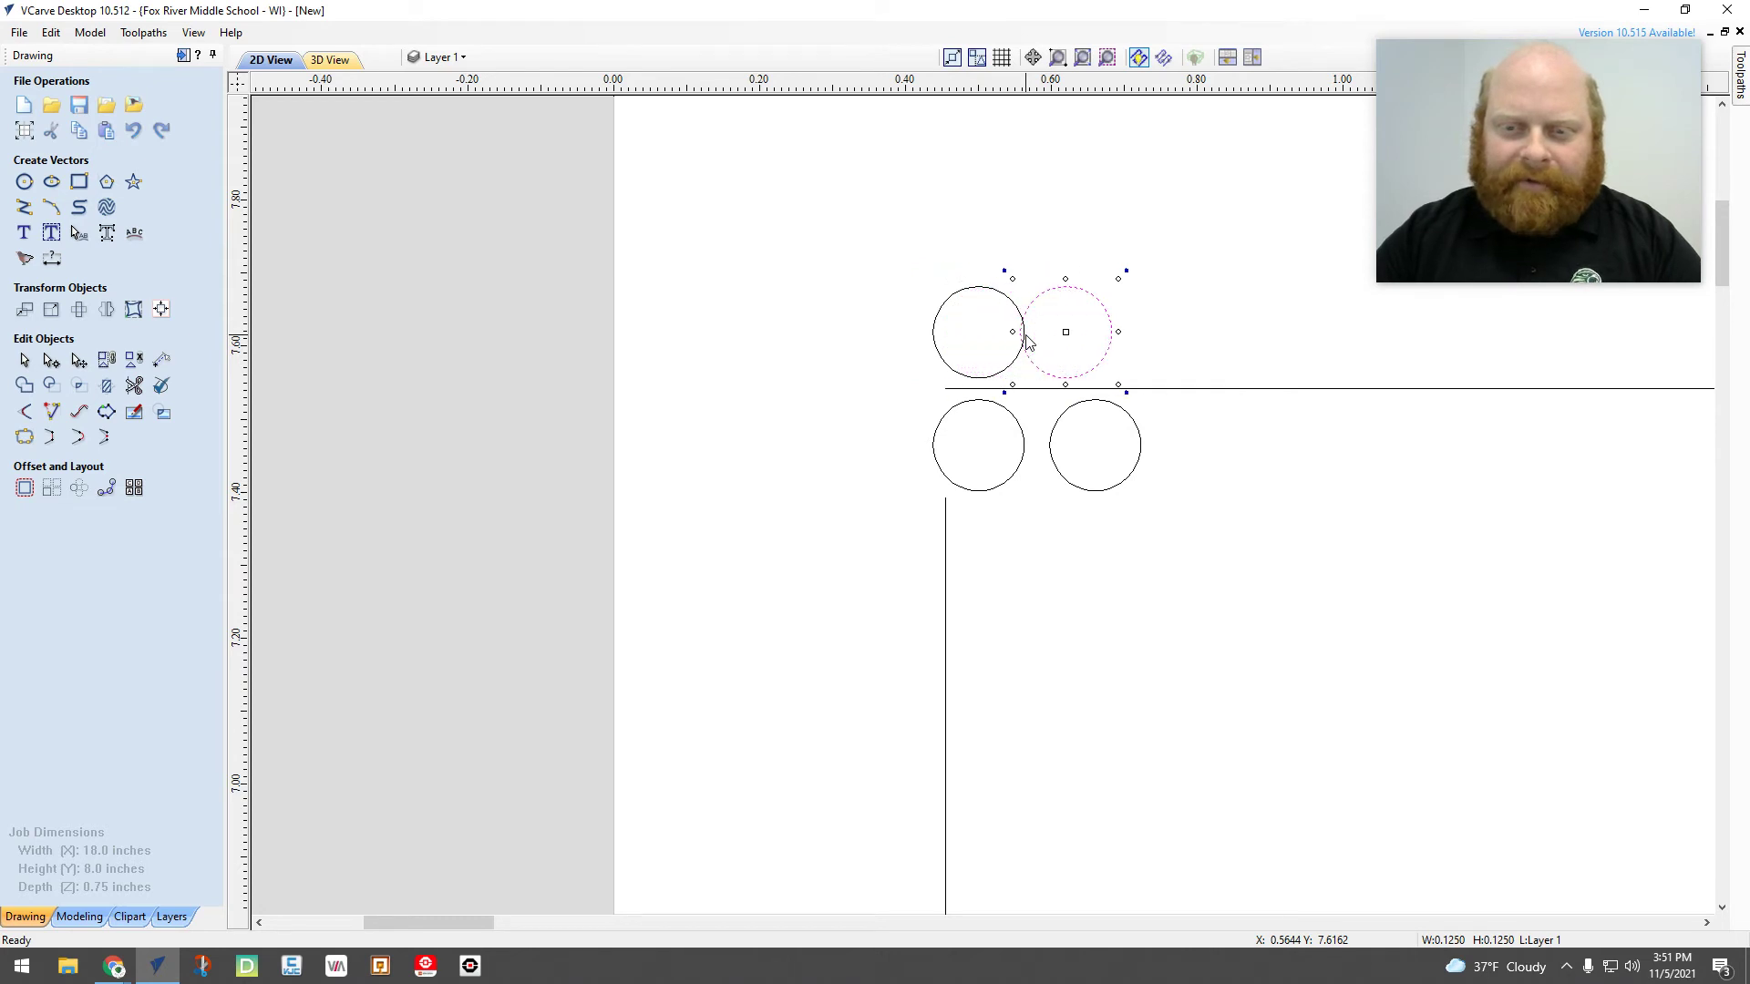
pyautogui.press('Right')
pyautogui.press('Right')
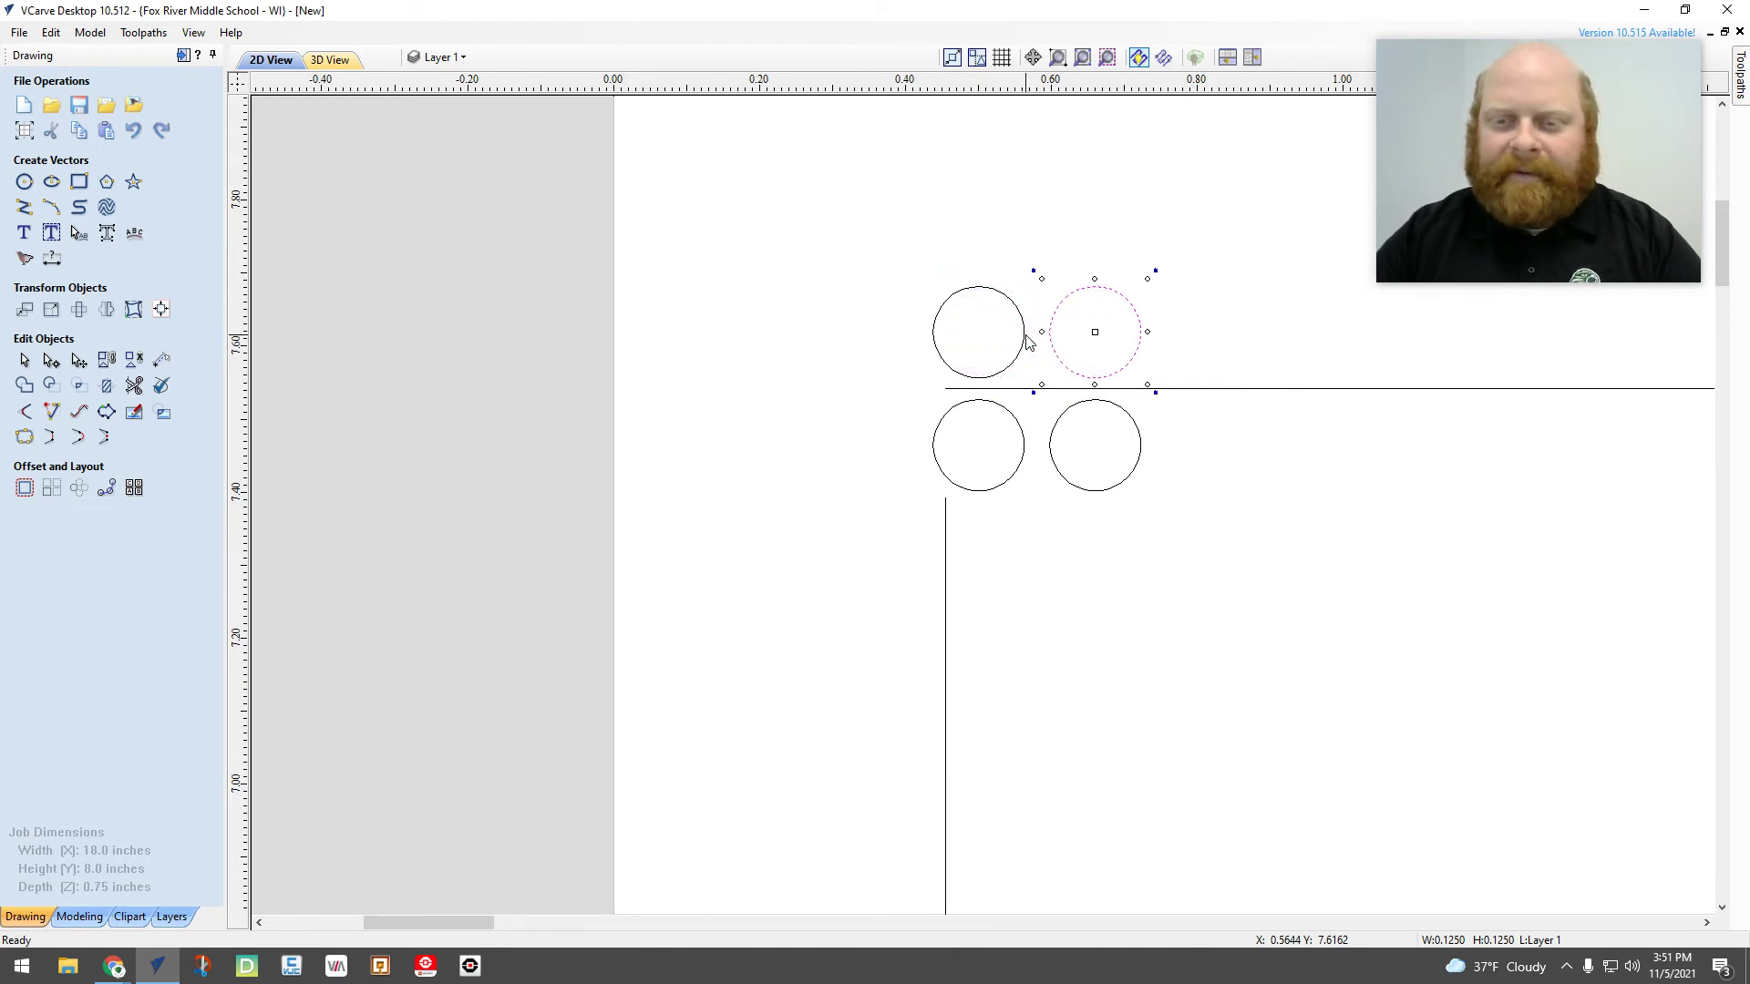
pyautogui.click(1215, 479)
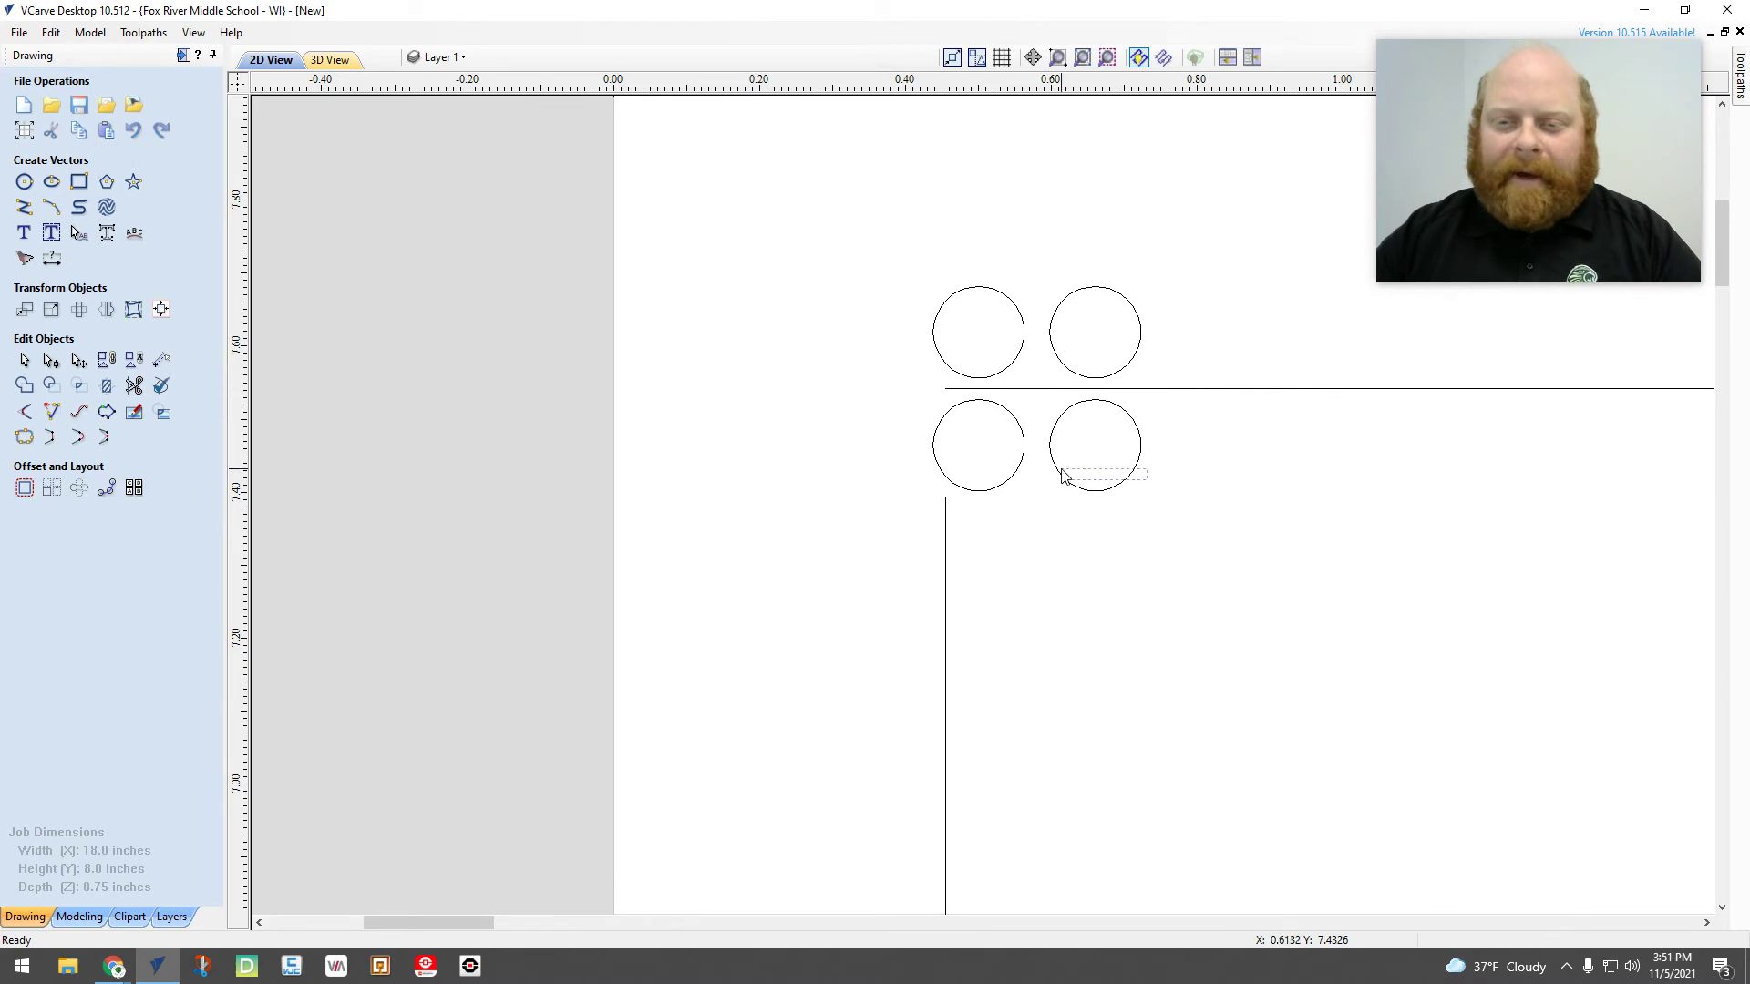
# Copy the pair of circles below the guide line and move the copy right to extend the row to four evenly spaced circles
pyautogui.moveTo(1061, 476); pyautogui.dragTo(932, 448)
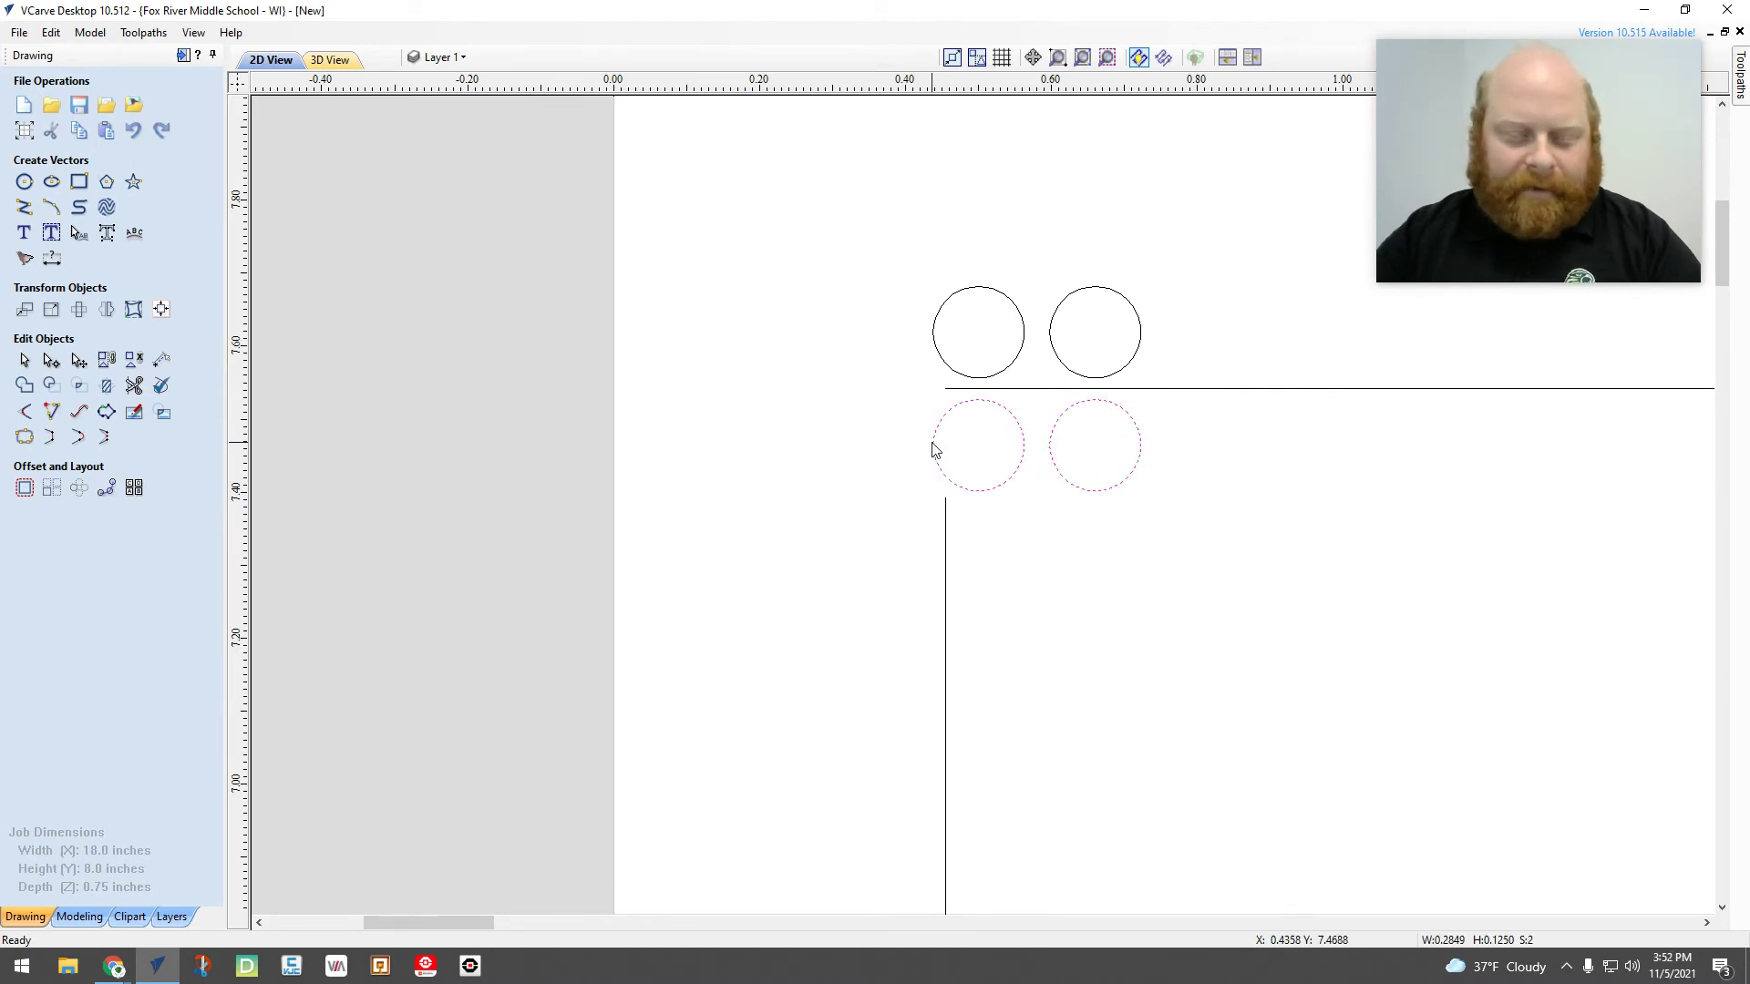
pyautogui.hotkey('ctrl', 'c')
pyautogui.hotkey('ctrl', 'v')
pyautogui.press('Right')
pyautogui.press('Right')
pyautogui.press('Right')
pyautogui.press('Right')
pyautogui.press('Right')
pyautogui.press('Right')
pyautogui.press('Right')
pyautogui.press('Right')
pyautogui.press('Right')
pyautogui.press('Right')
pyautogui.press('Right')
pyautogui.press('Right')
pyautogui.press('Right')
pyautogui.press('Right')
pyautogui.press('Right')
pyautogui.press('Right')
pyautogui.press('Right')
pyautogui.press('Right')
pyautogui.press('Right')
pyautogui.press('Right')
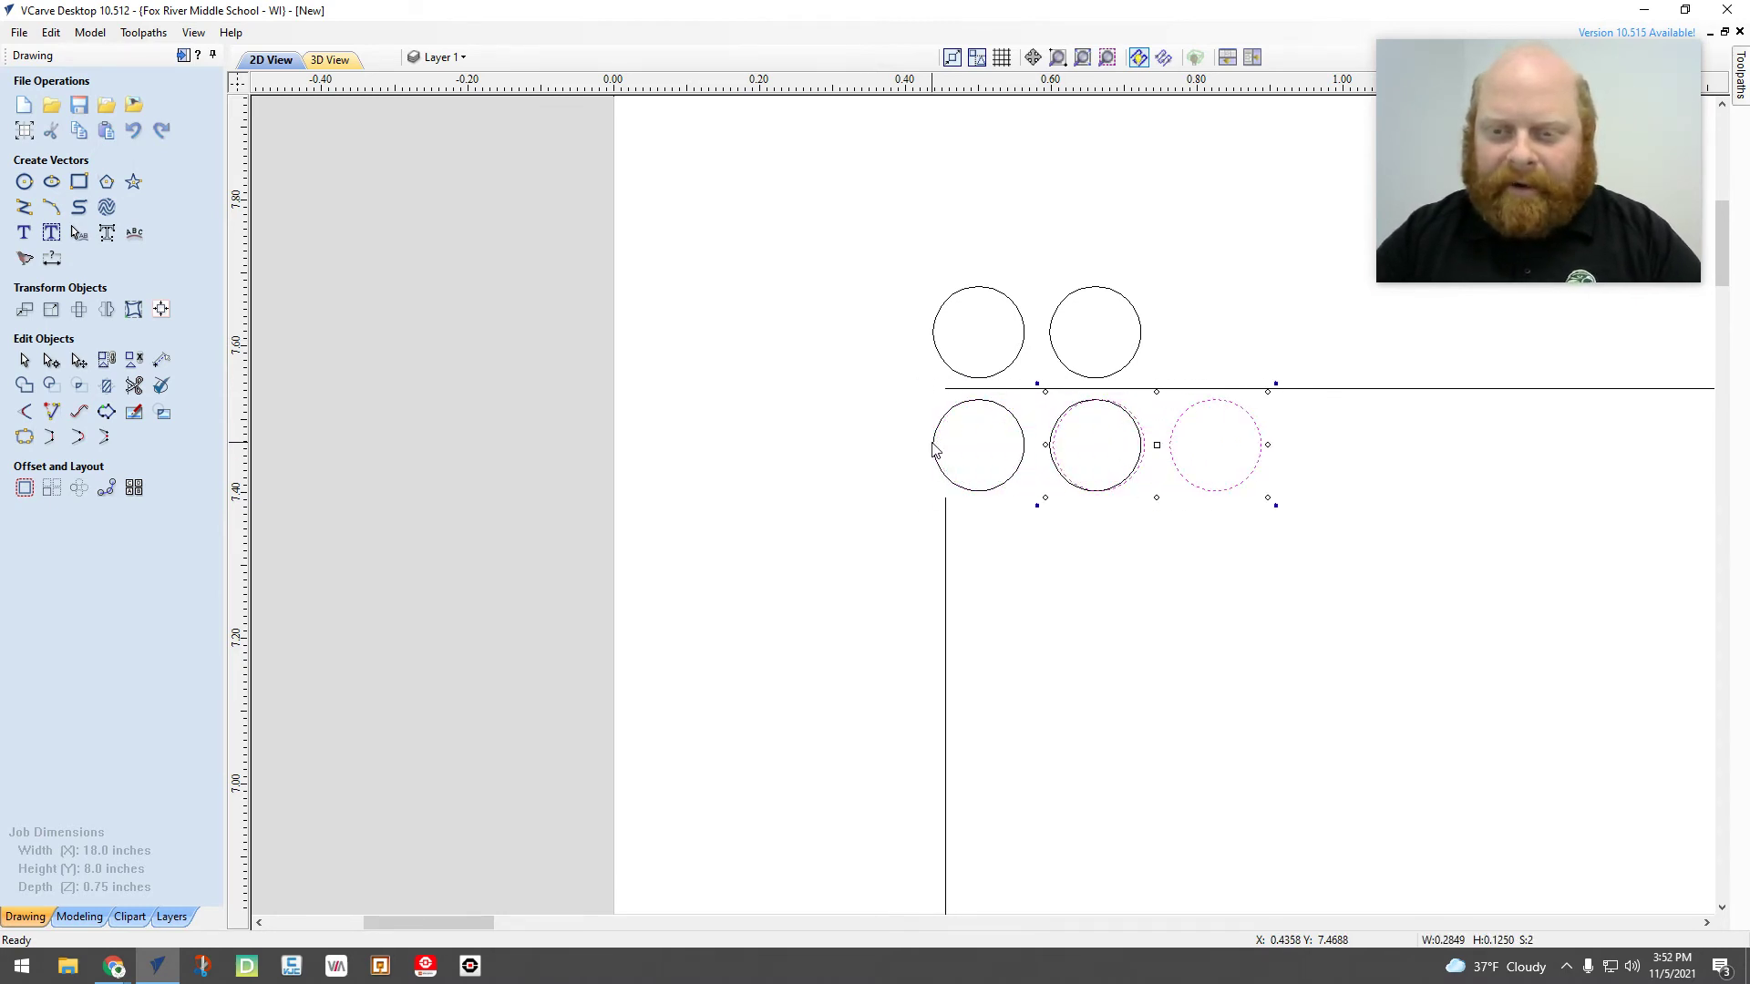
pyautogui.press('Right')
pyautogui.press('Right')
pyautogui.press('Right')
pyautogui.press('Right')
pyautogui.press('Right')
pyautogui.press('Right')
pyautogui.press('Right')
pyautogui.press('Right')
pyautogui.press('Right')
pyautogui.press('Right')
pyautogui.press('Right')
pyautogui.press('Right')
pyautogui.press('Right')
pyautogui.press('Right')
pyautogui.press('Right')
pyautogui.press('Right')
pyautogui.press('Right')
pyautogui.press('Right')
pyautogui.press('Right')
pyautogui.press('Right')
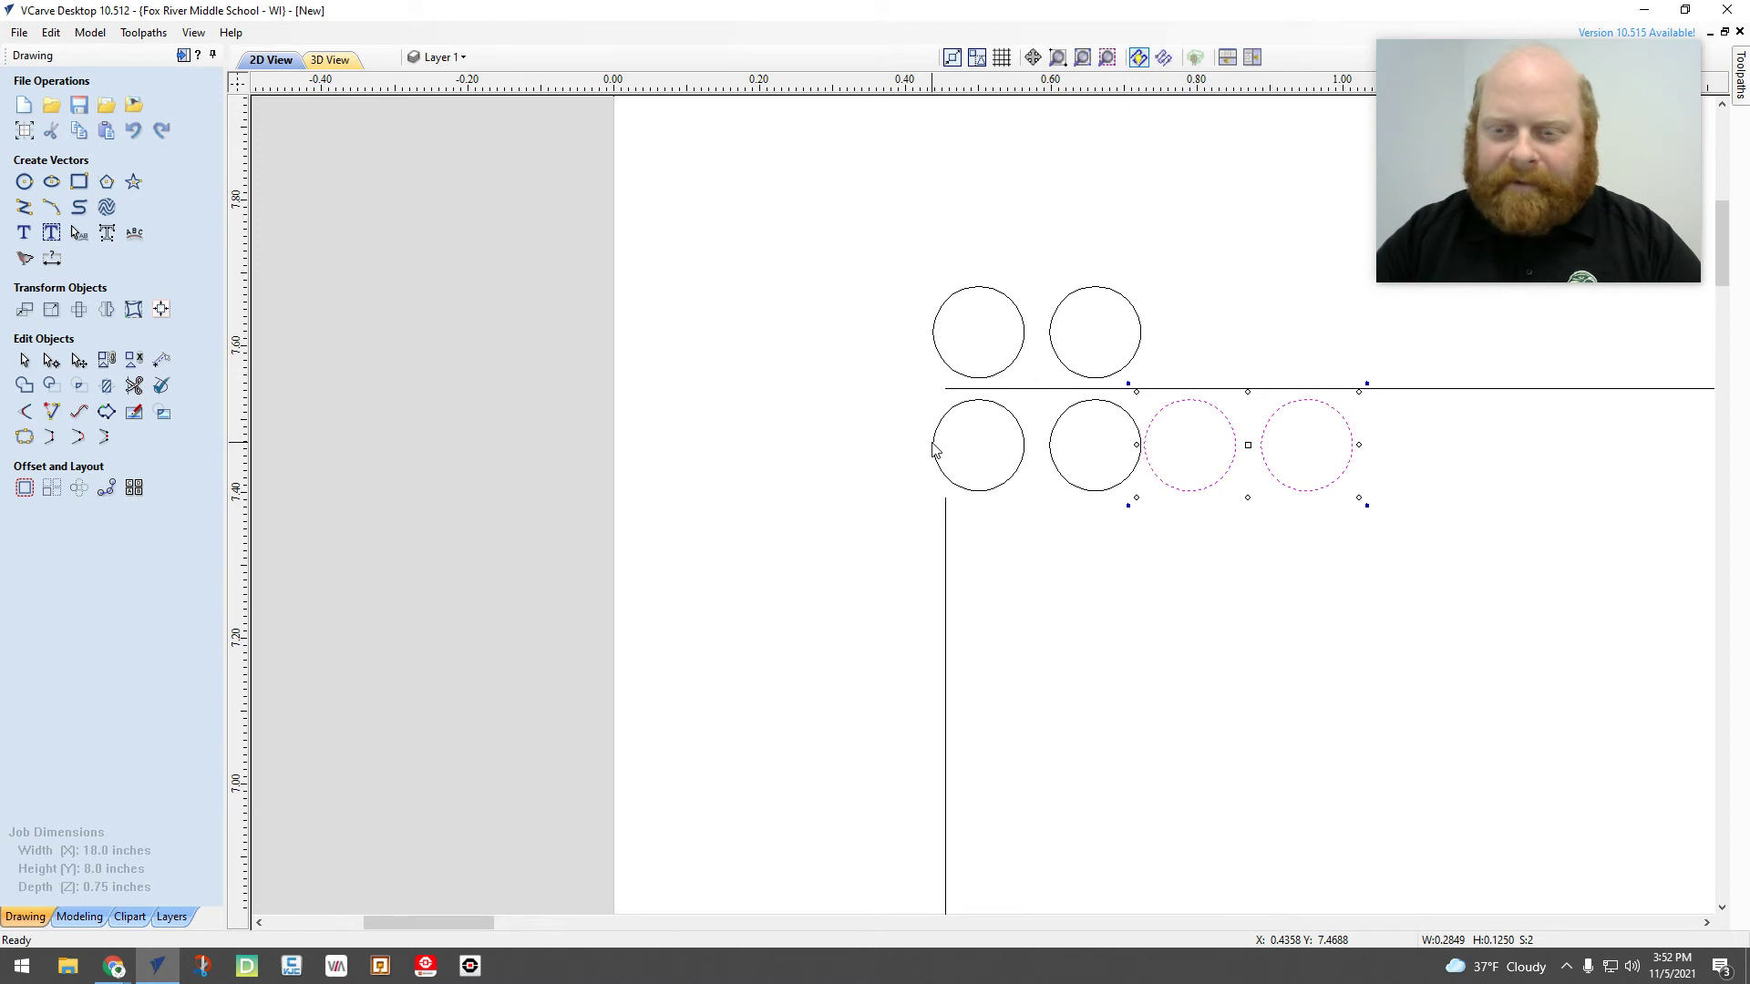
pyautogui.press('Right')
pyautogui.press('Right')
pyautogui.press('Right')
pyautogui.press('Right')
pyautogui.press('Right')
pyautogui.press('Right')
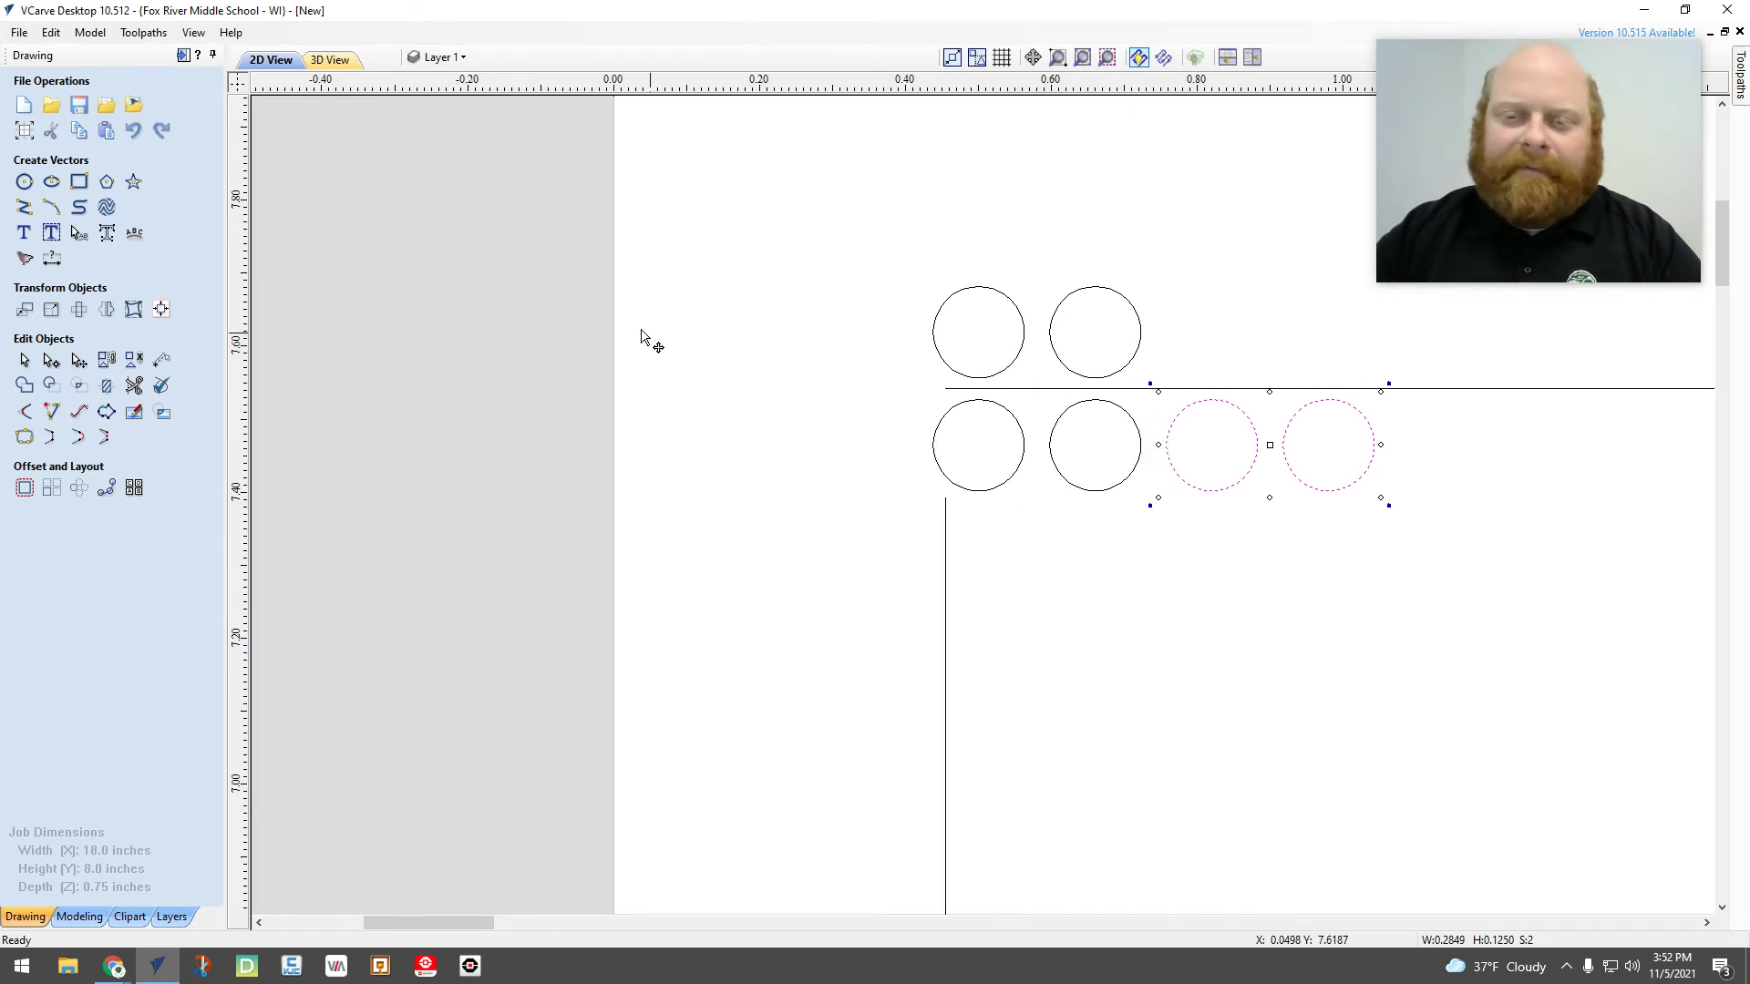
# Copy the pair of circles above the guide line and move the copy right, aligned above the third and fourth lower circles
pyautogui.moveTo(906, 269); pyautogui.dragTo(955, 359)
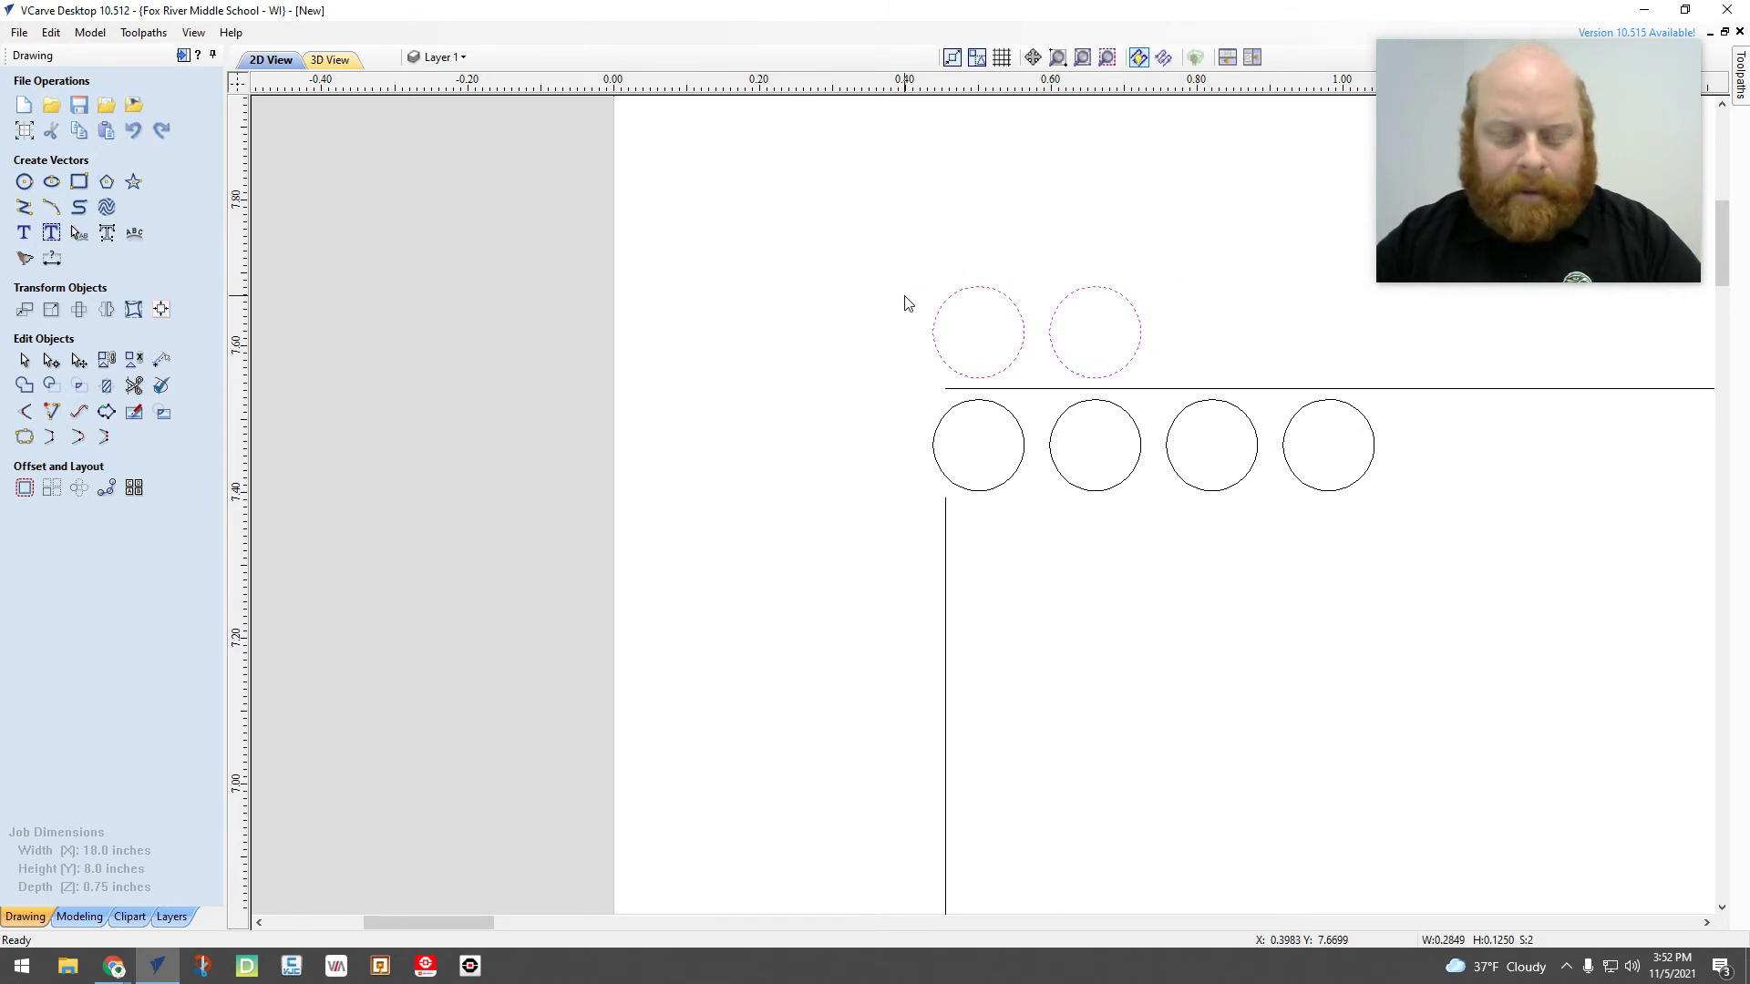
pyautogui.hotkey('ctrl', 'v')
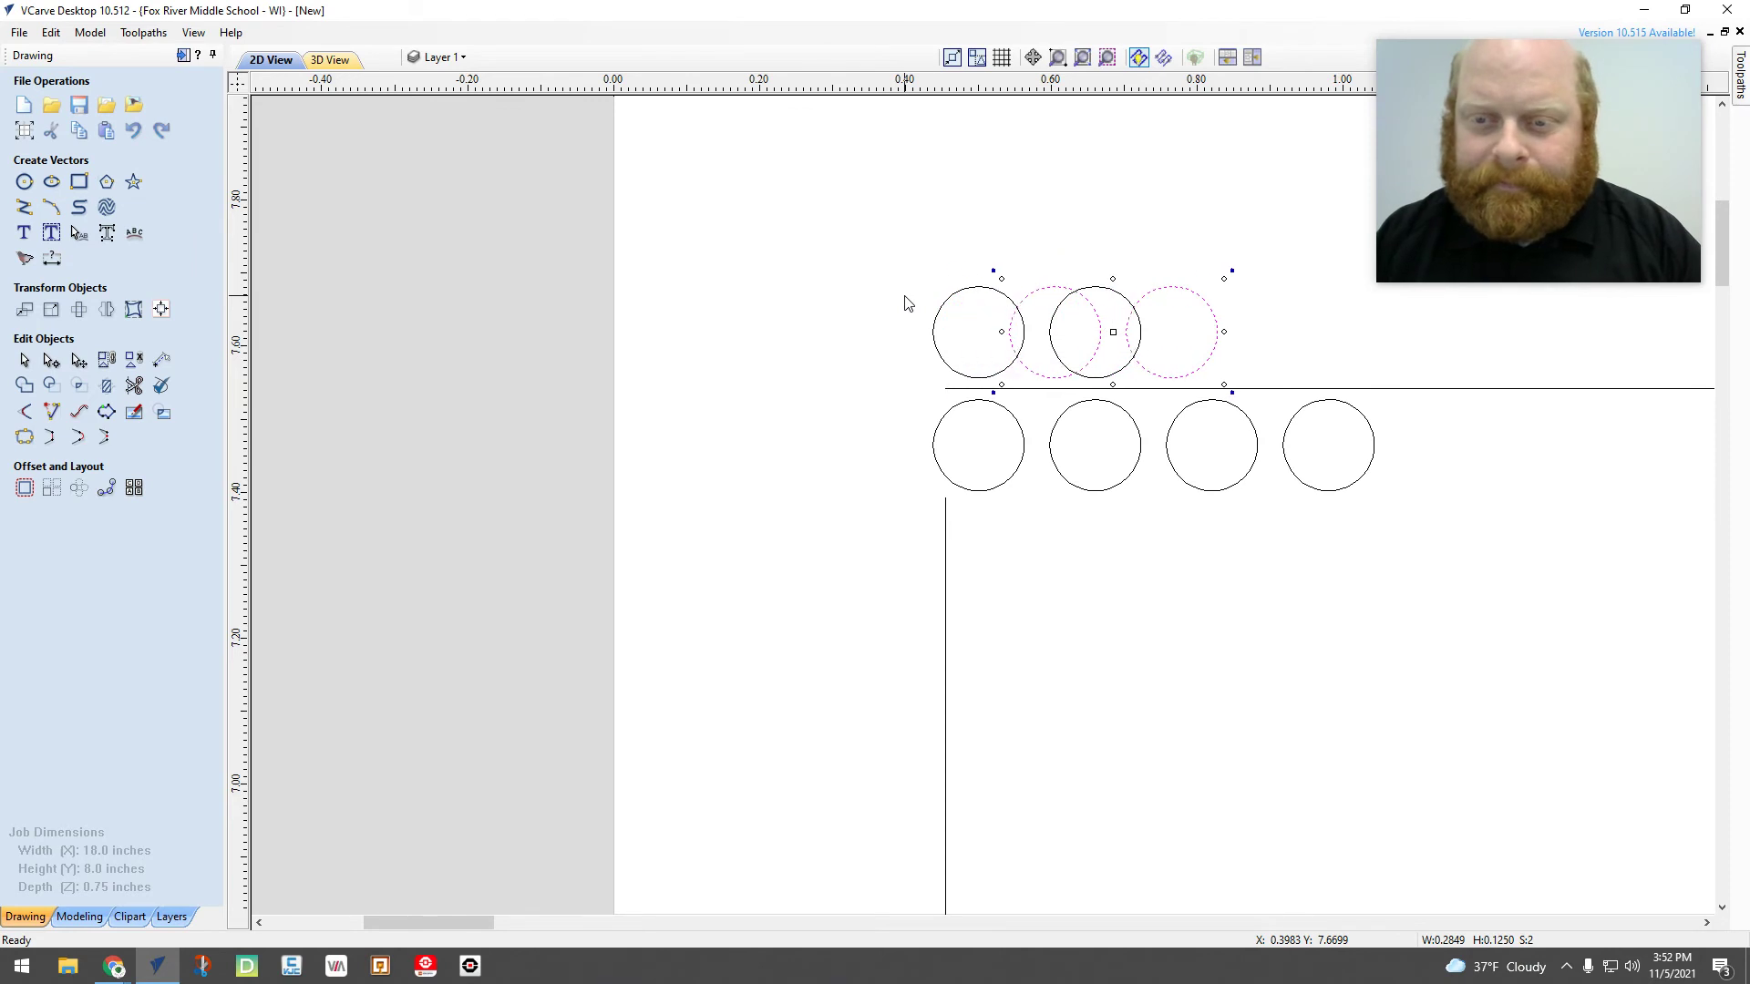
pyautogui.press('Right')
pyautogui.press('Right')
pyautogui.press('Right')
pyautogui.press('Right')
pyautogui.press('Right')
pyautogui.press('Right')
pyautogui.press('Right')
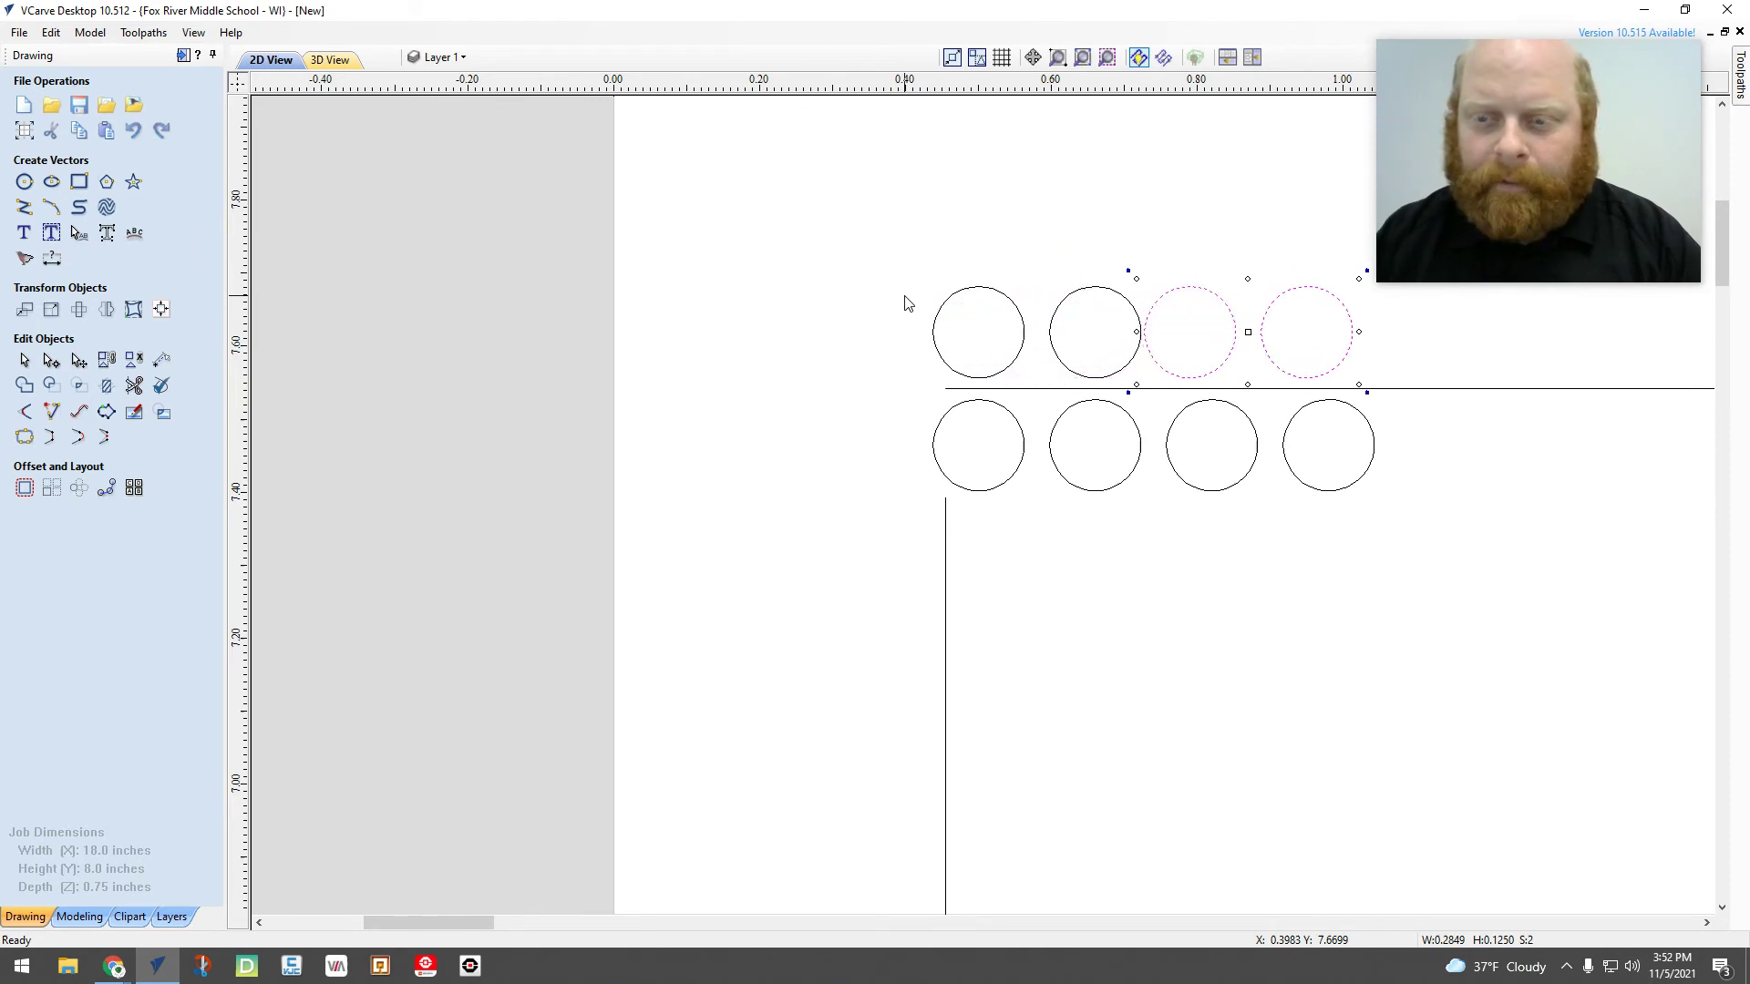
pyautogui.press('Right')
pyautogui.press('Right')
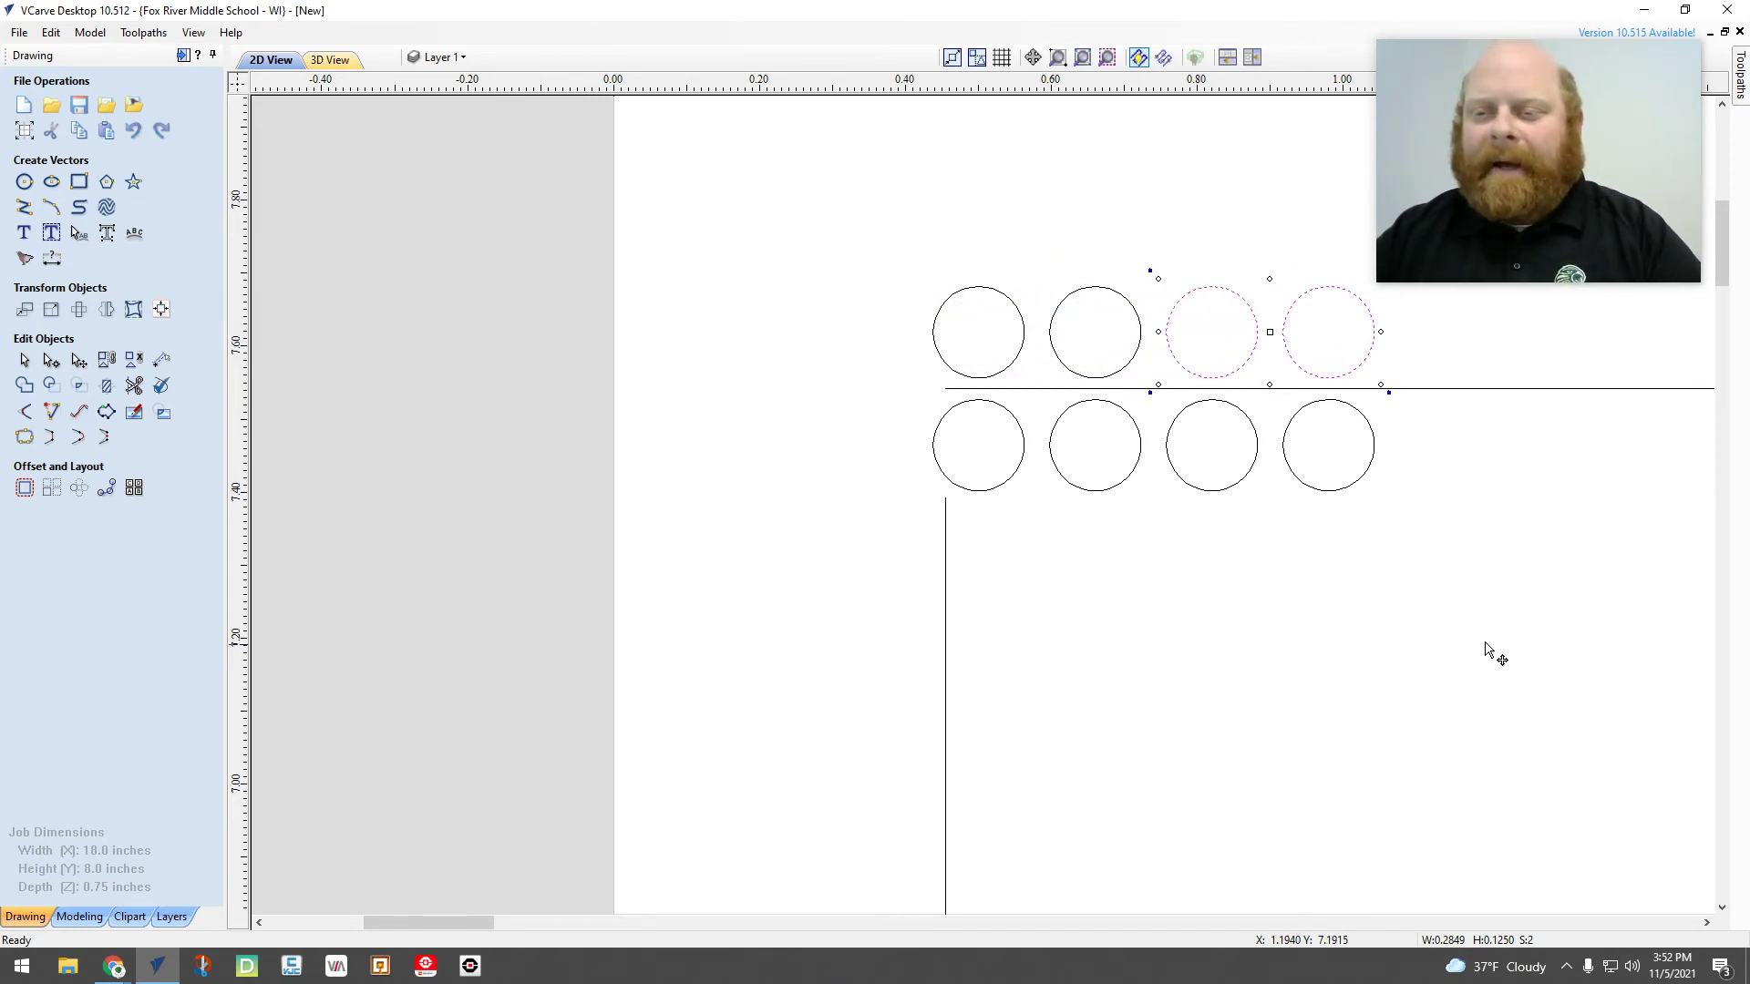
pyautogui.click(1486, 649)
# Duplicate the last circle of the lower row and shift the copy right as the fifth evenly spaced hole
pyautogui.click(1367, 480)
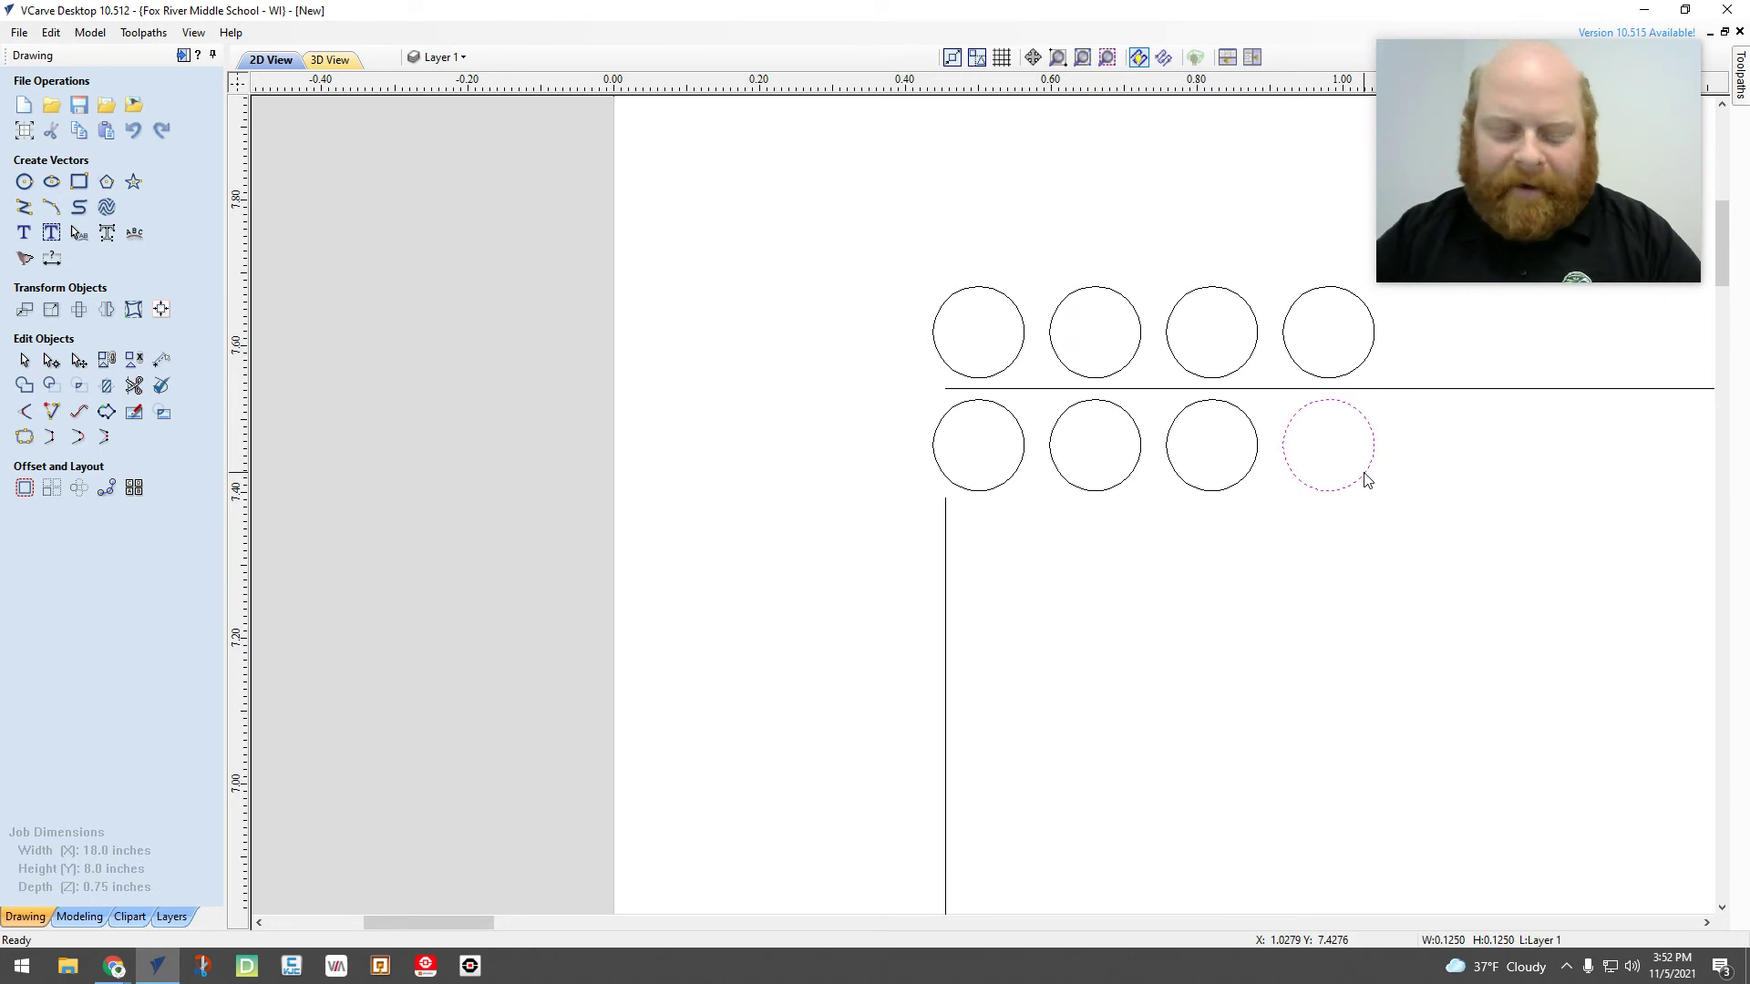
pyautogui.click(1367, 480)
pyautogui.press('Right')
pyautogui.press('Right')
pyautogui.press('Right')
pyautogui.press('Right')
pyautogui.press('Right')
pyautogui.press('Right')
pyautogui.press('Right')
pyautogui.press('Right')
pyautogui.press('Right')
pyautogui.press('Right')
pyautogui.press('Right')
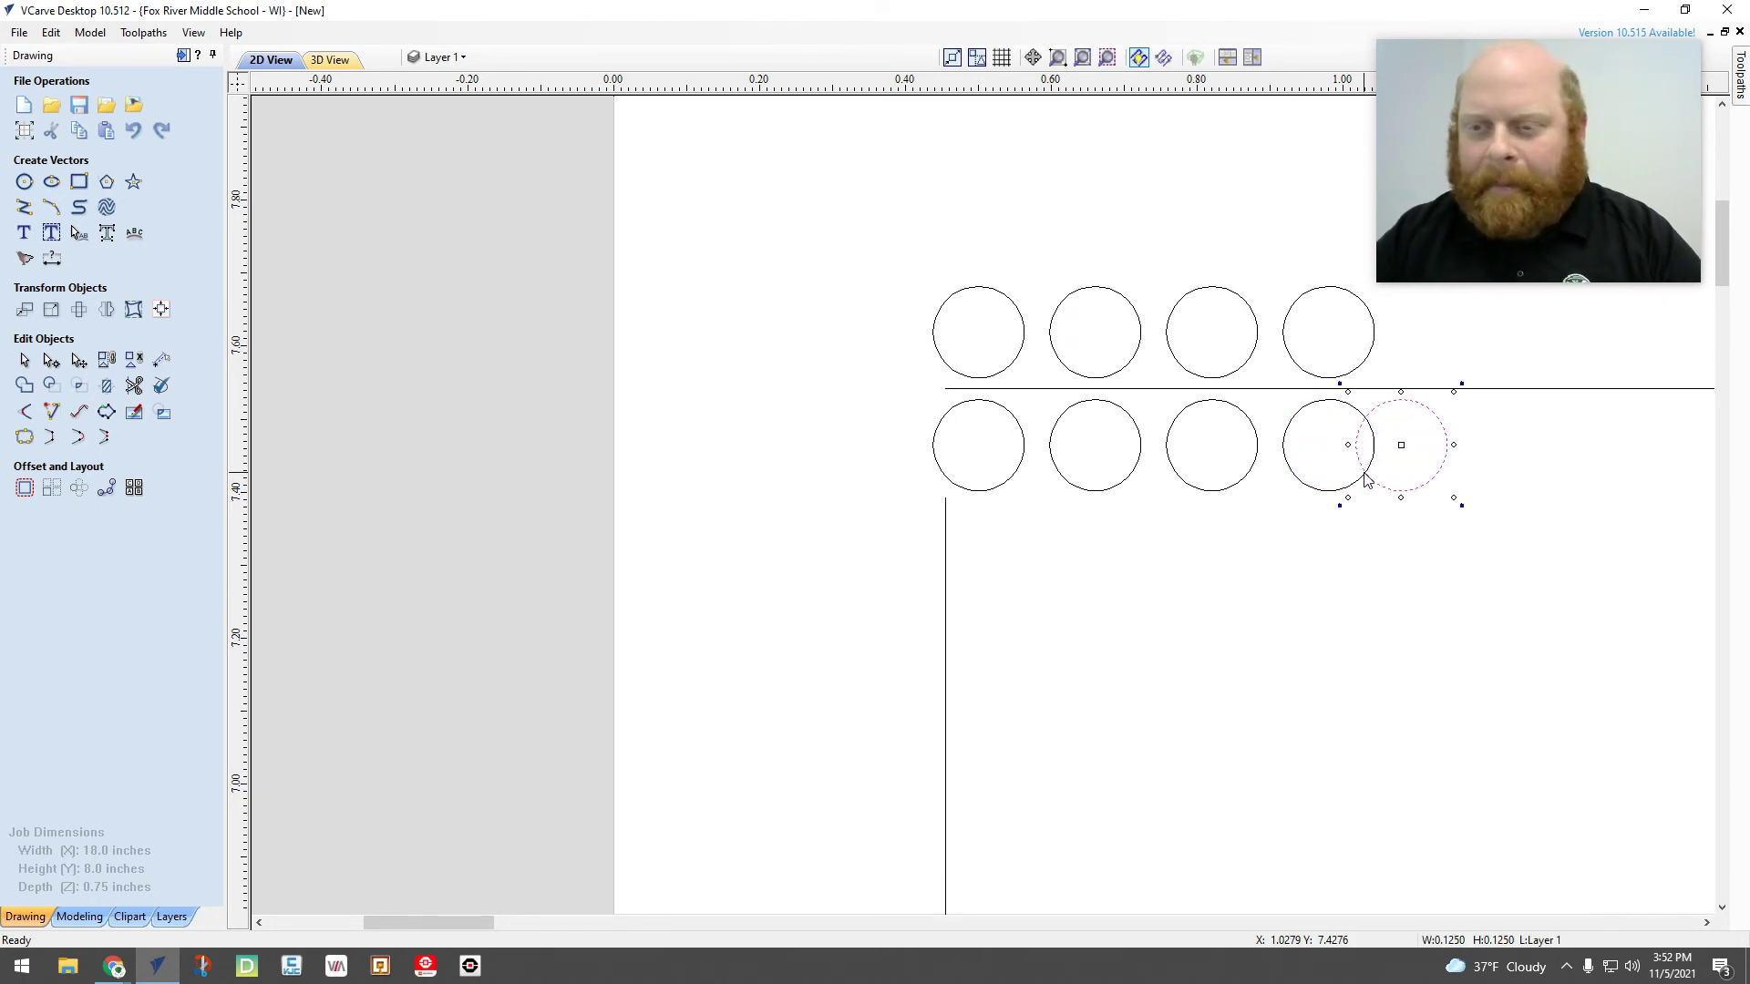
pyautogui.press('Right')
pyautogui.press('Right')
pyautogui.press('Right')
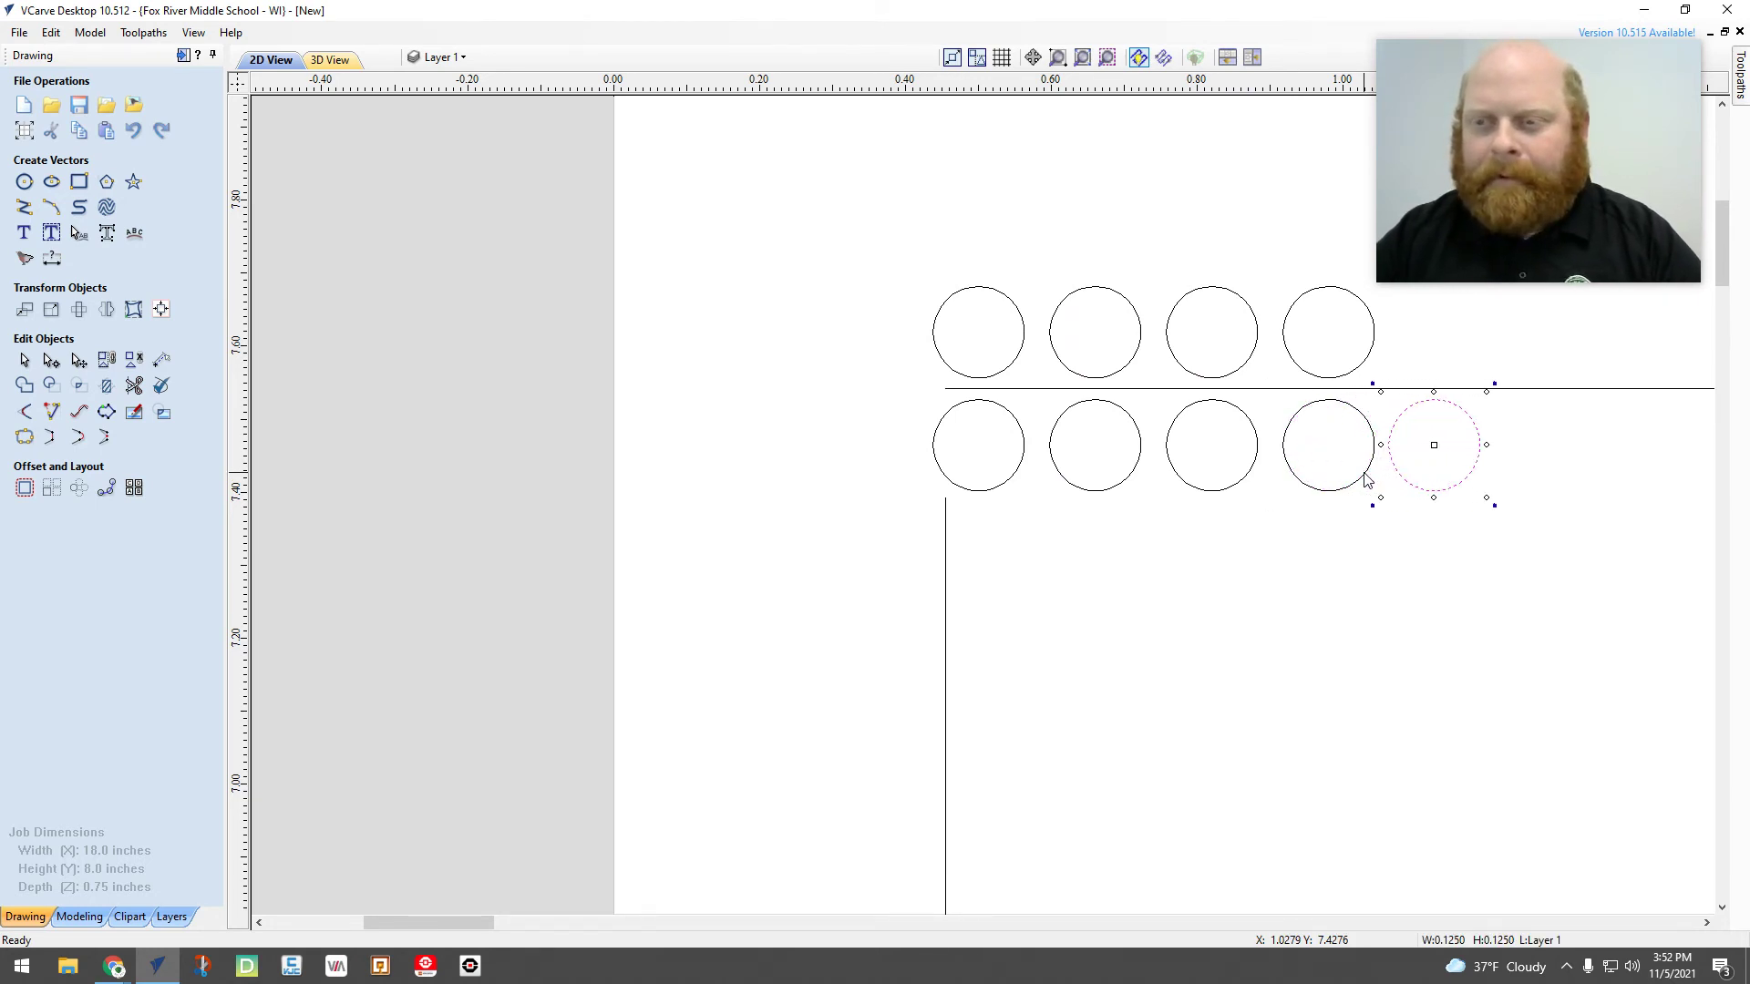
# Duplicate the last circle of the upper row and shift the copy right, aligned above the fifth lower circle
pyautogui.click(1377, 345)
pyautogui.press('Right')
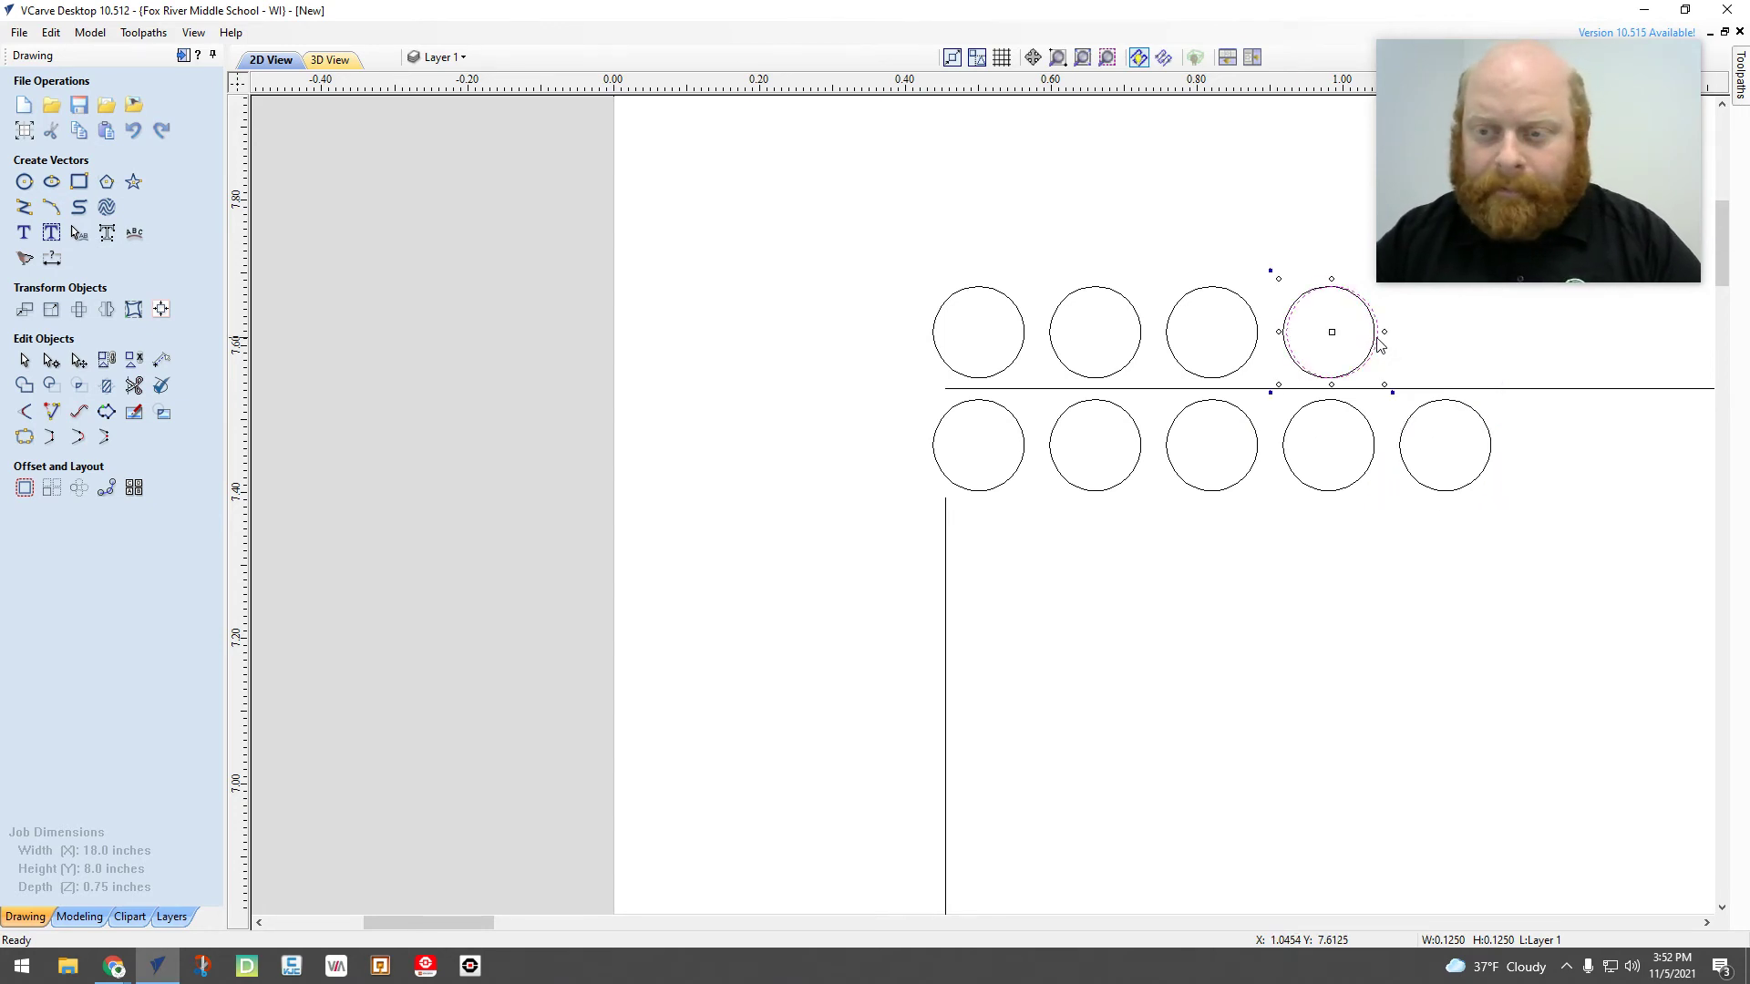
pyautogui.press('Right')
pyautogui.press('Right')
pyautogui.press('Right')
pyautogui.press('Right')
pyautogui.press('Right')
pyautogui.press('Right')
pyautogui.press('Right')
pyautogui.press('Right')
pyautogui.press('Right')
pyautogui.press('Right')
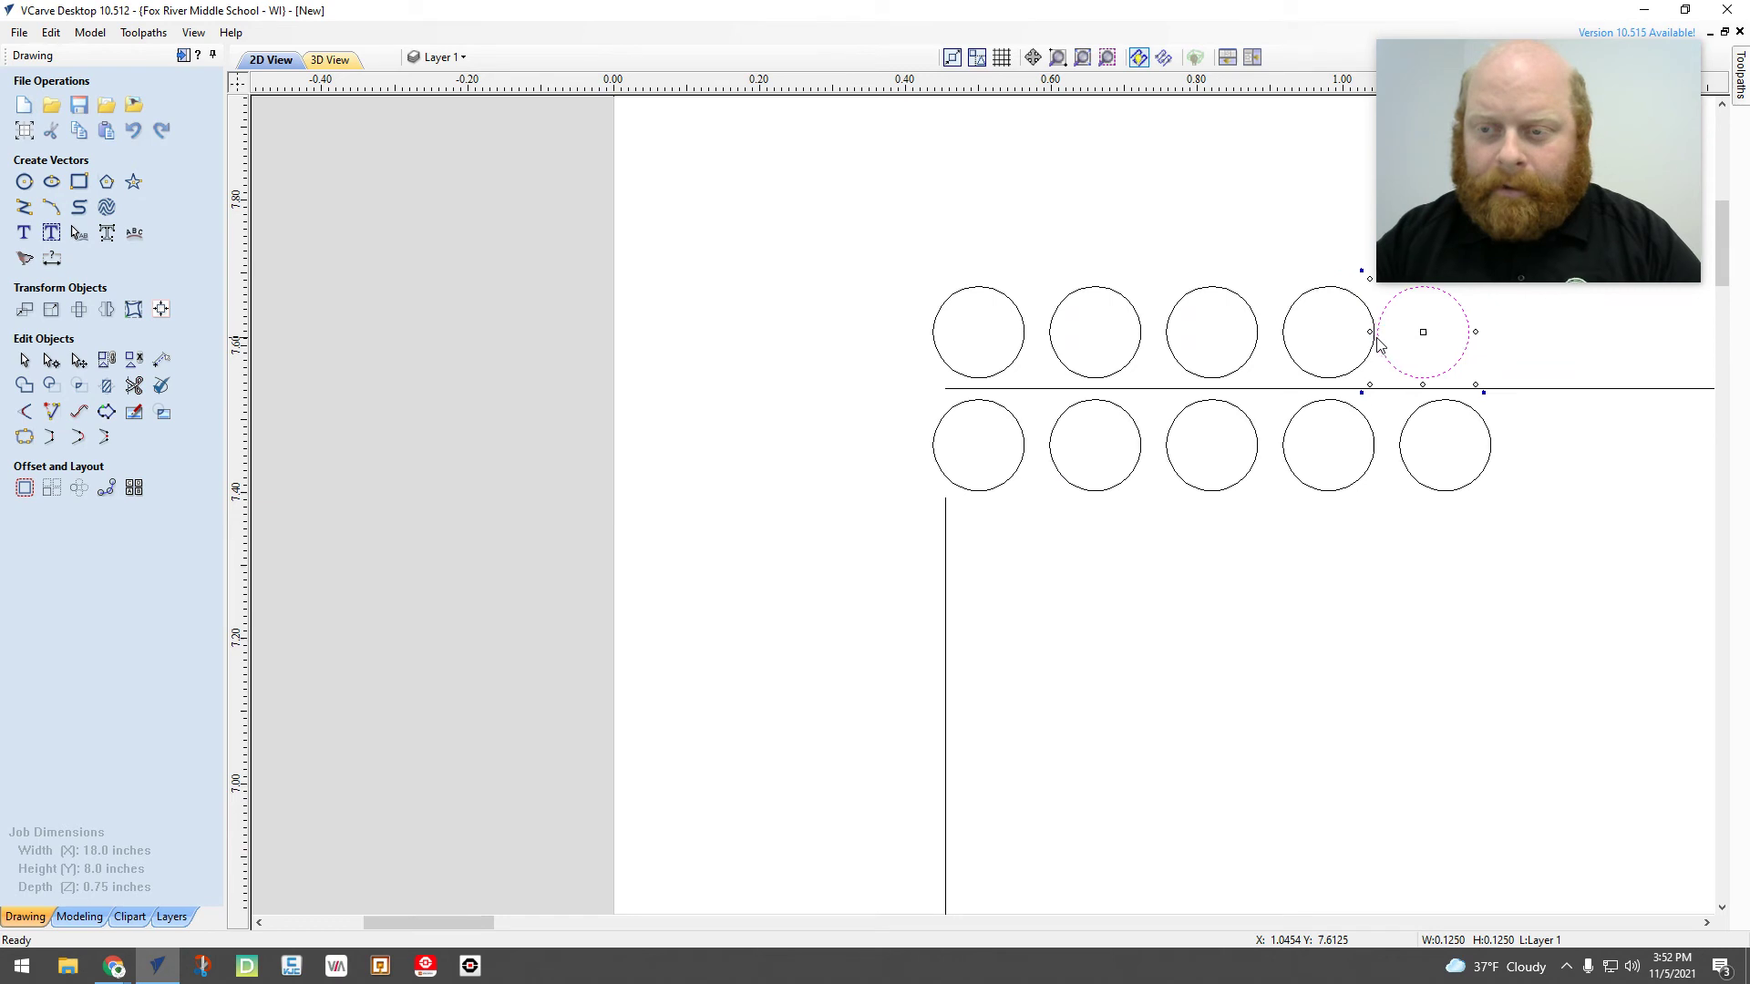
pyautogui.press('Right')
pyautogui.press('Right')
pyautogui.press('Right')
pyautogui.press('Right')
pyautogui.press('Right')
pyautogui.press('Right')
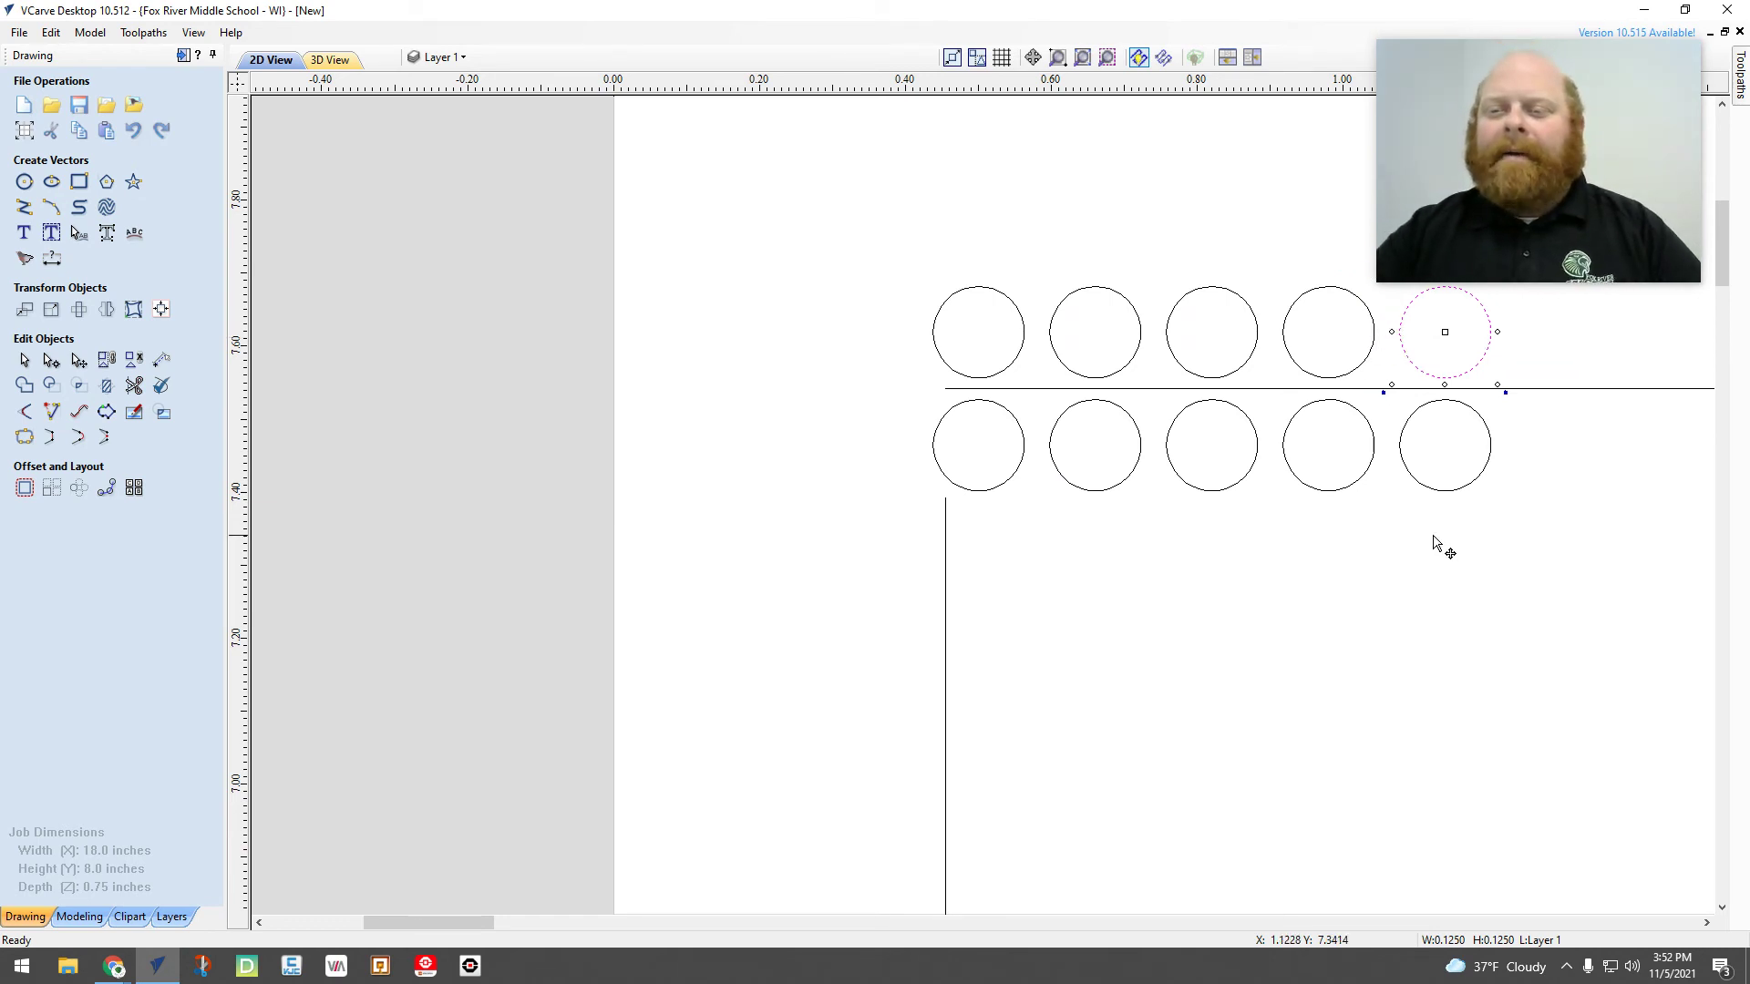
pyautogui.click(1466, 771)
pyautogui.scroll(-3, 1413, 773)
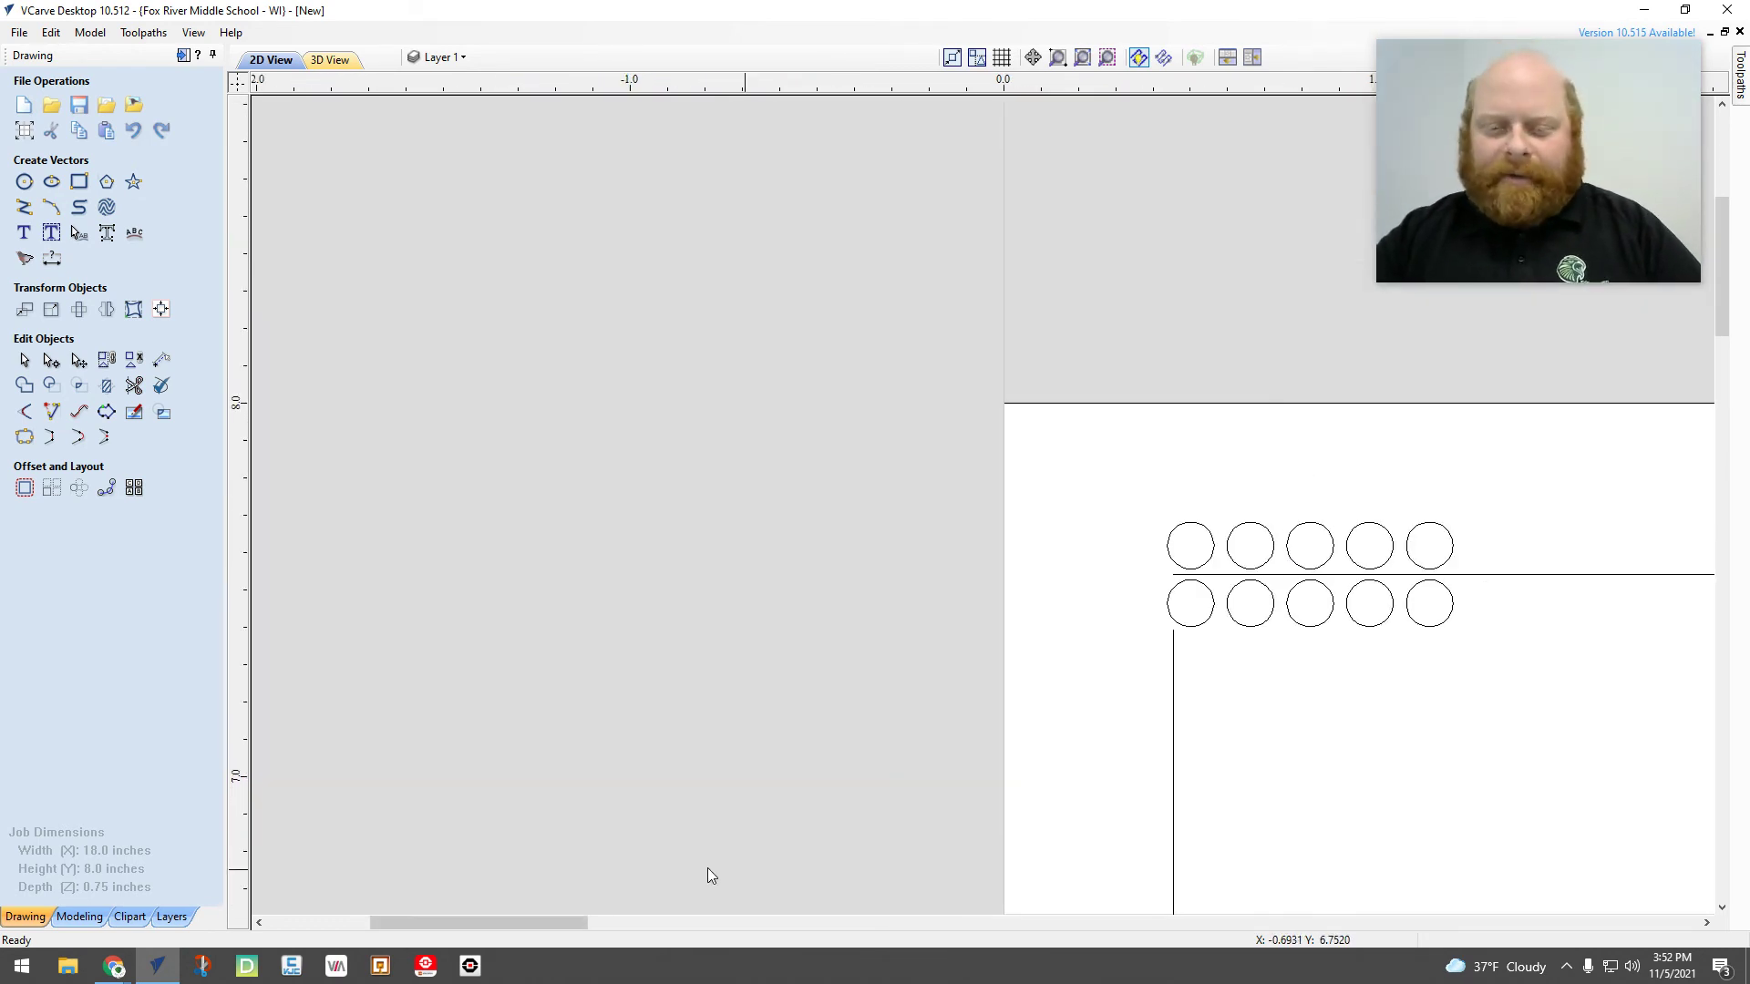
pyautogui.moveTo(507, 922); pyautogui.dragTo(595, 922)
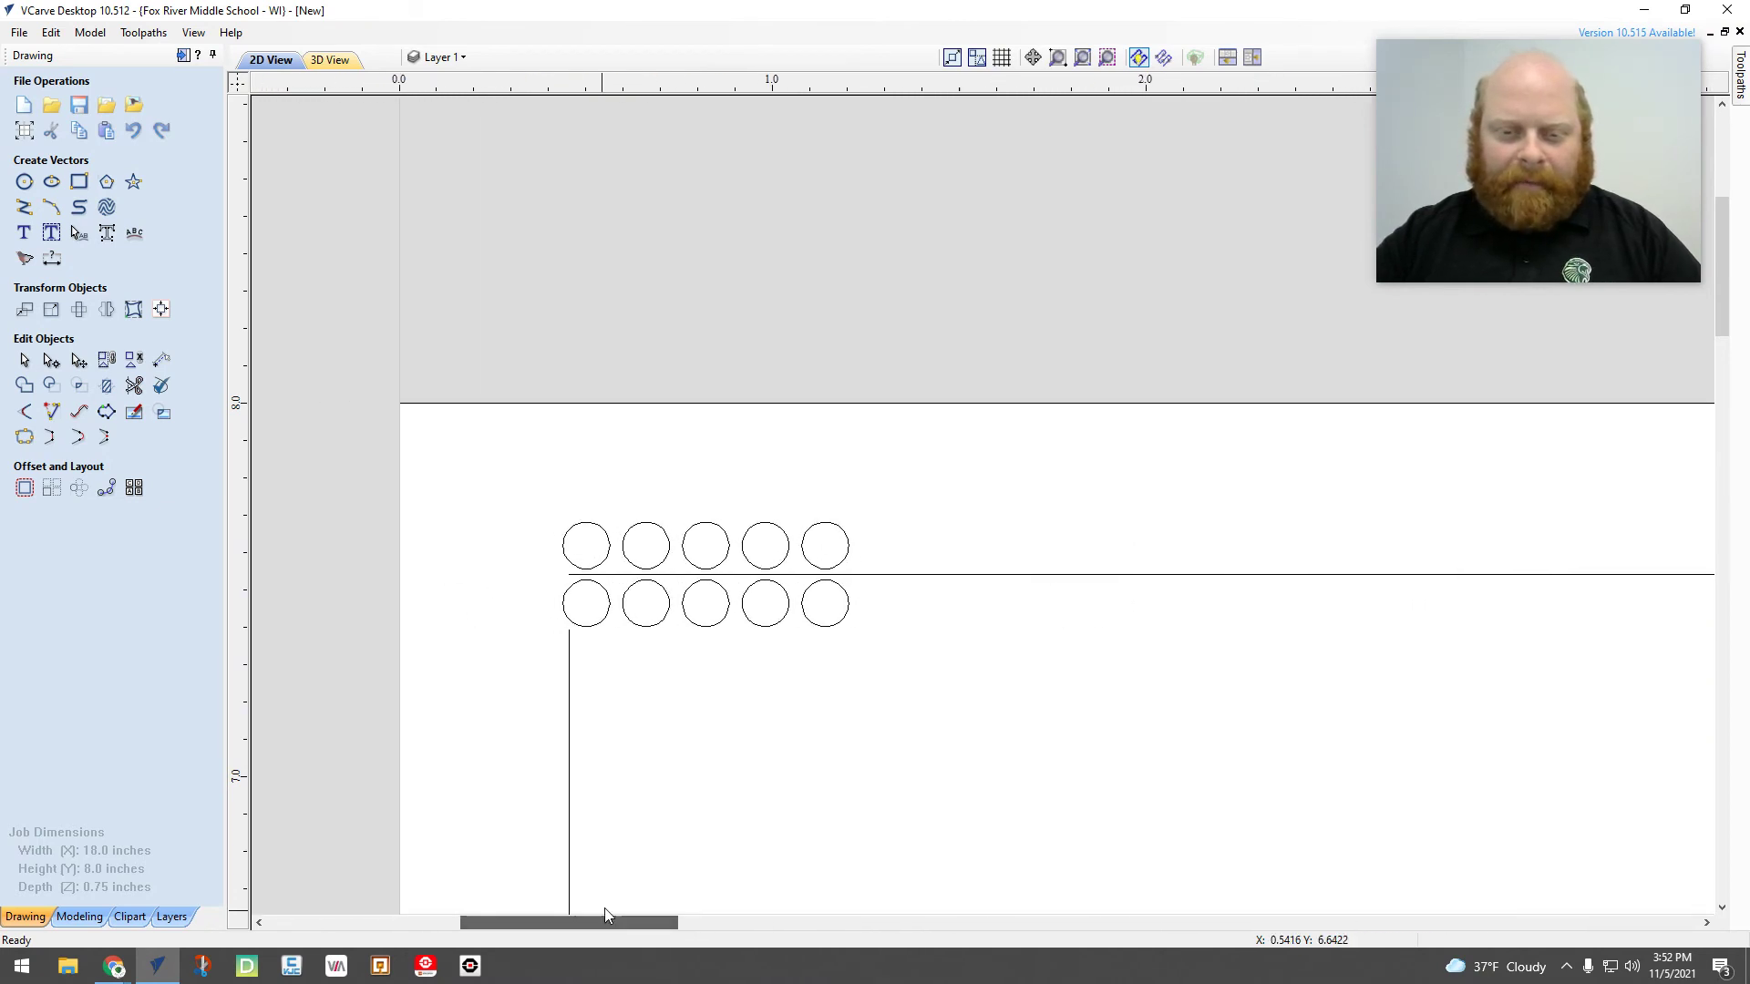
# Copy the five circles below the guide line and move the copy right as a second lower group, leaving a wider gap
pyautogui.moveTo(867, 628); pyautogui.dragTo(601, 620)
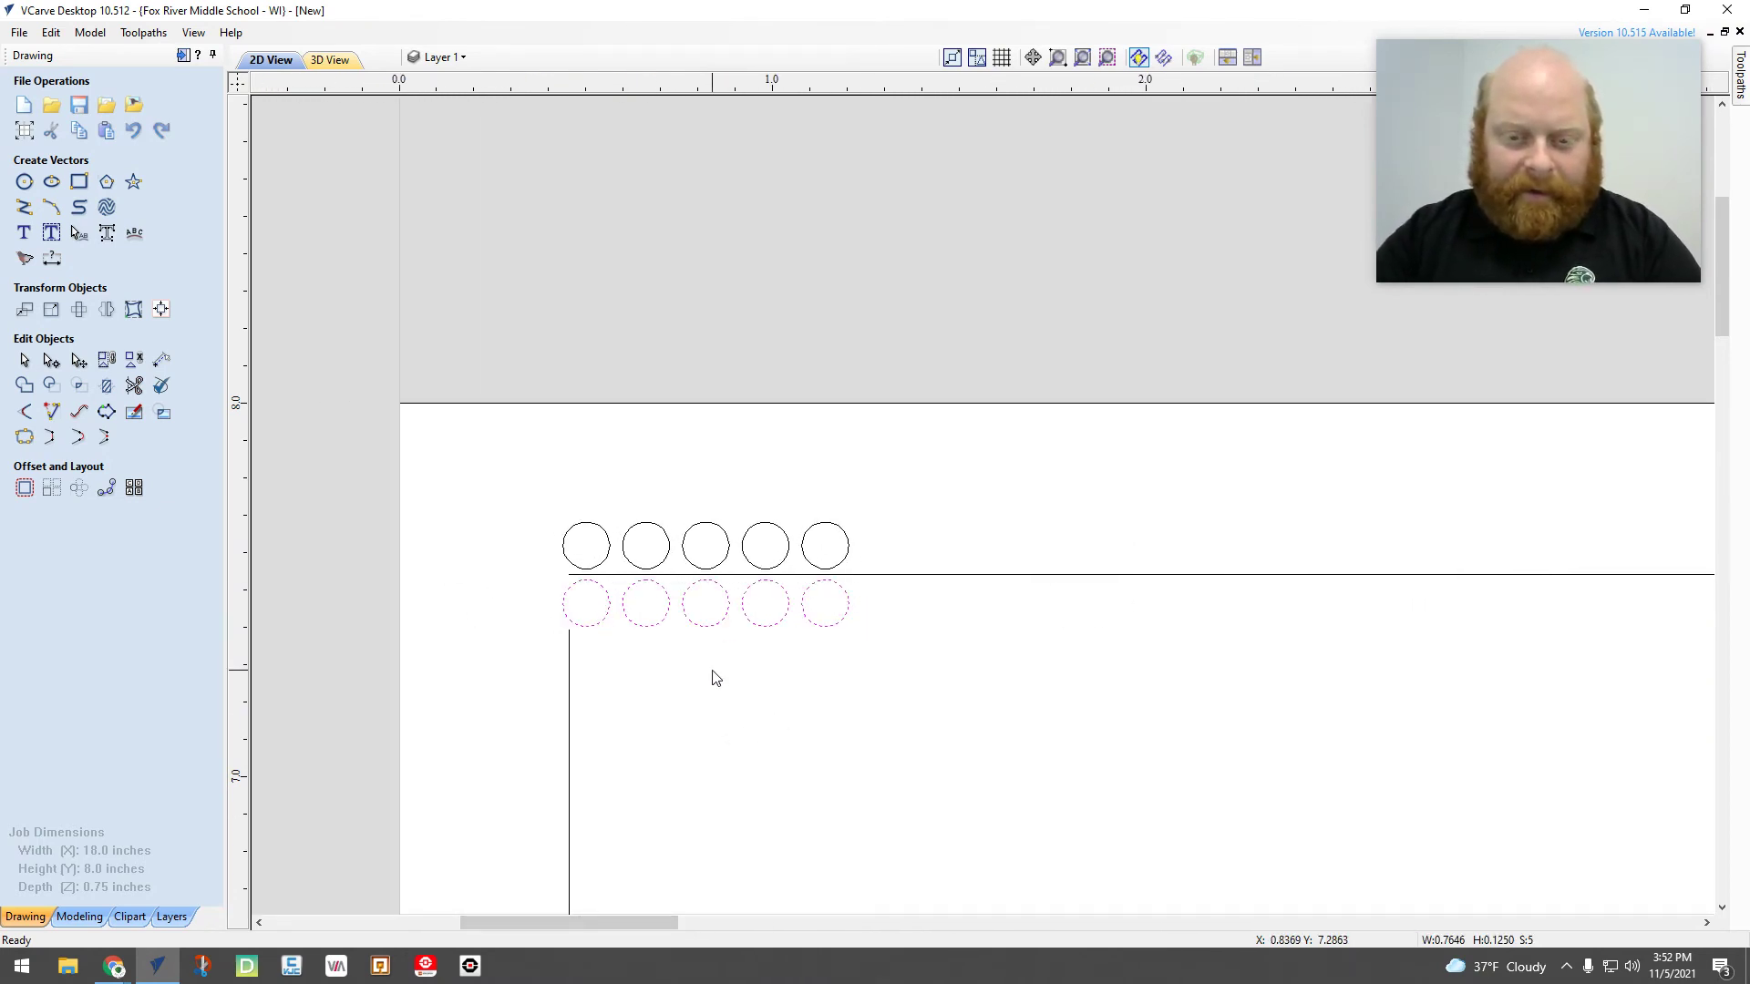
pyautogui.hotkey('ctrl', 'c')
pyautogui.hotkey('ctrl', 'v')
pyautogui.press('Right')
pyautogui.press('Right')
pyautogui.press('Right')
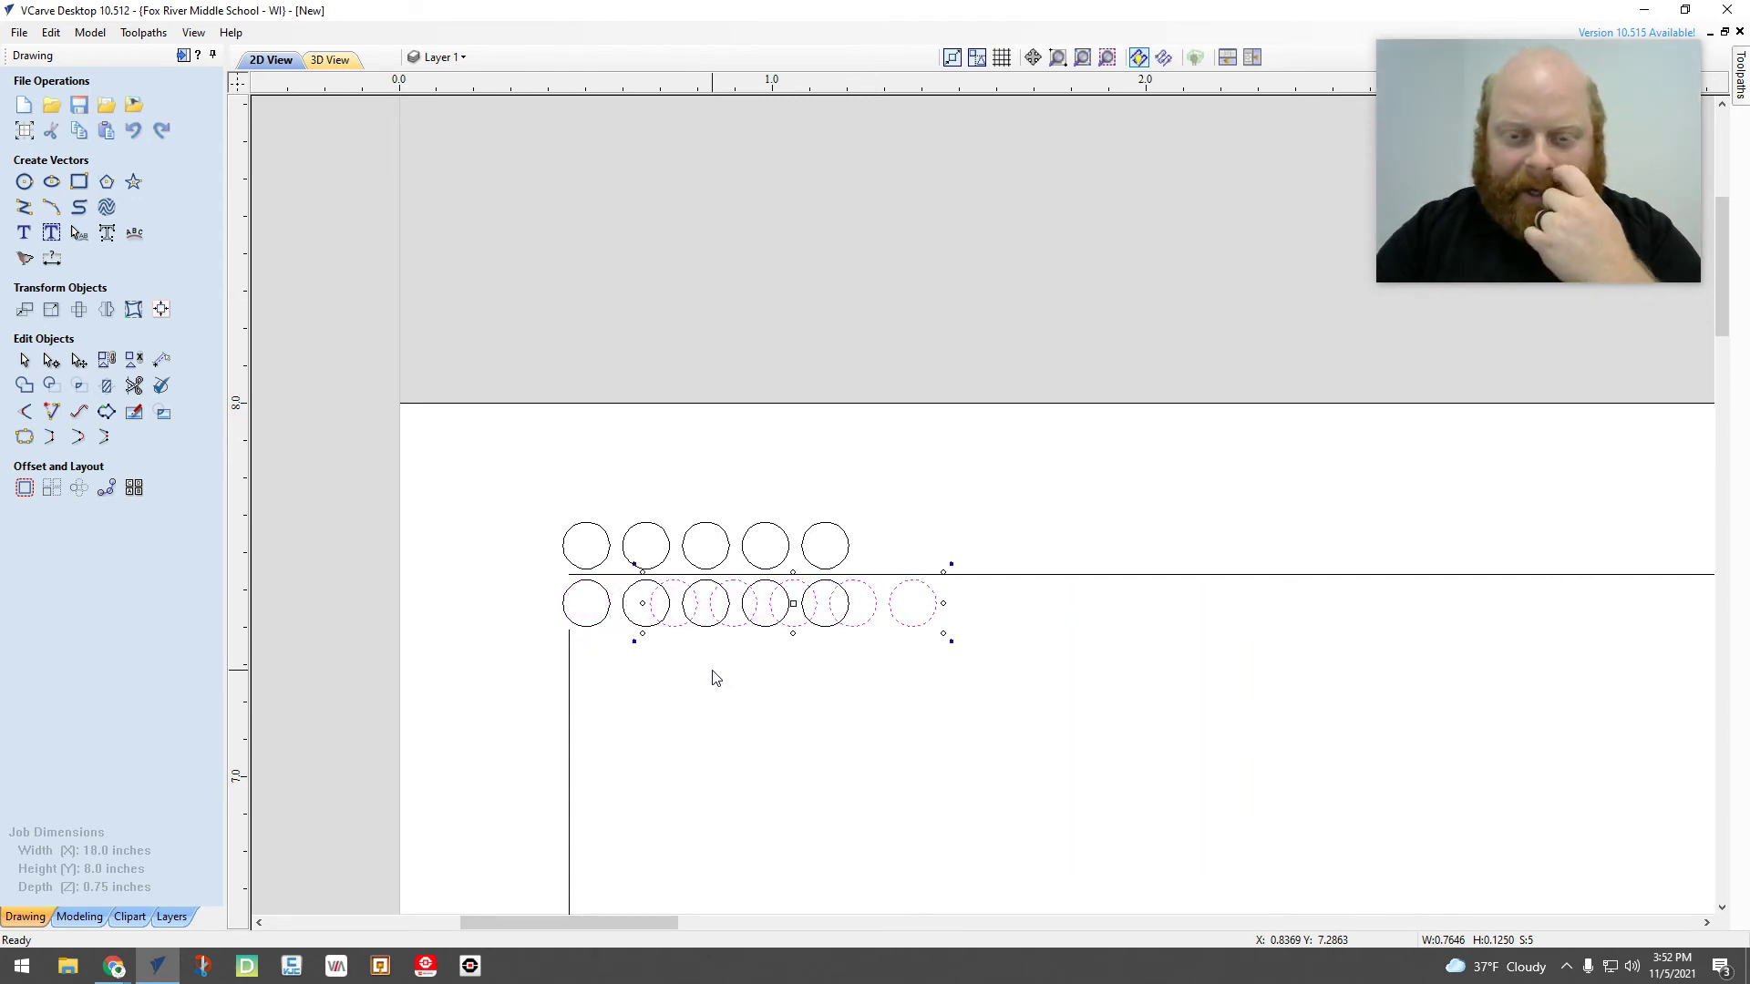
pyautogui.press('Right')
pyautogui.press('Right')
pyautogui.press('Right')
pyautogui.press('Right')
pyautogui.press('Right')
pyautogui.press('Right')
pyautogui.press('Right')
pyautogui.press('Right')
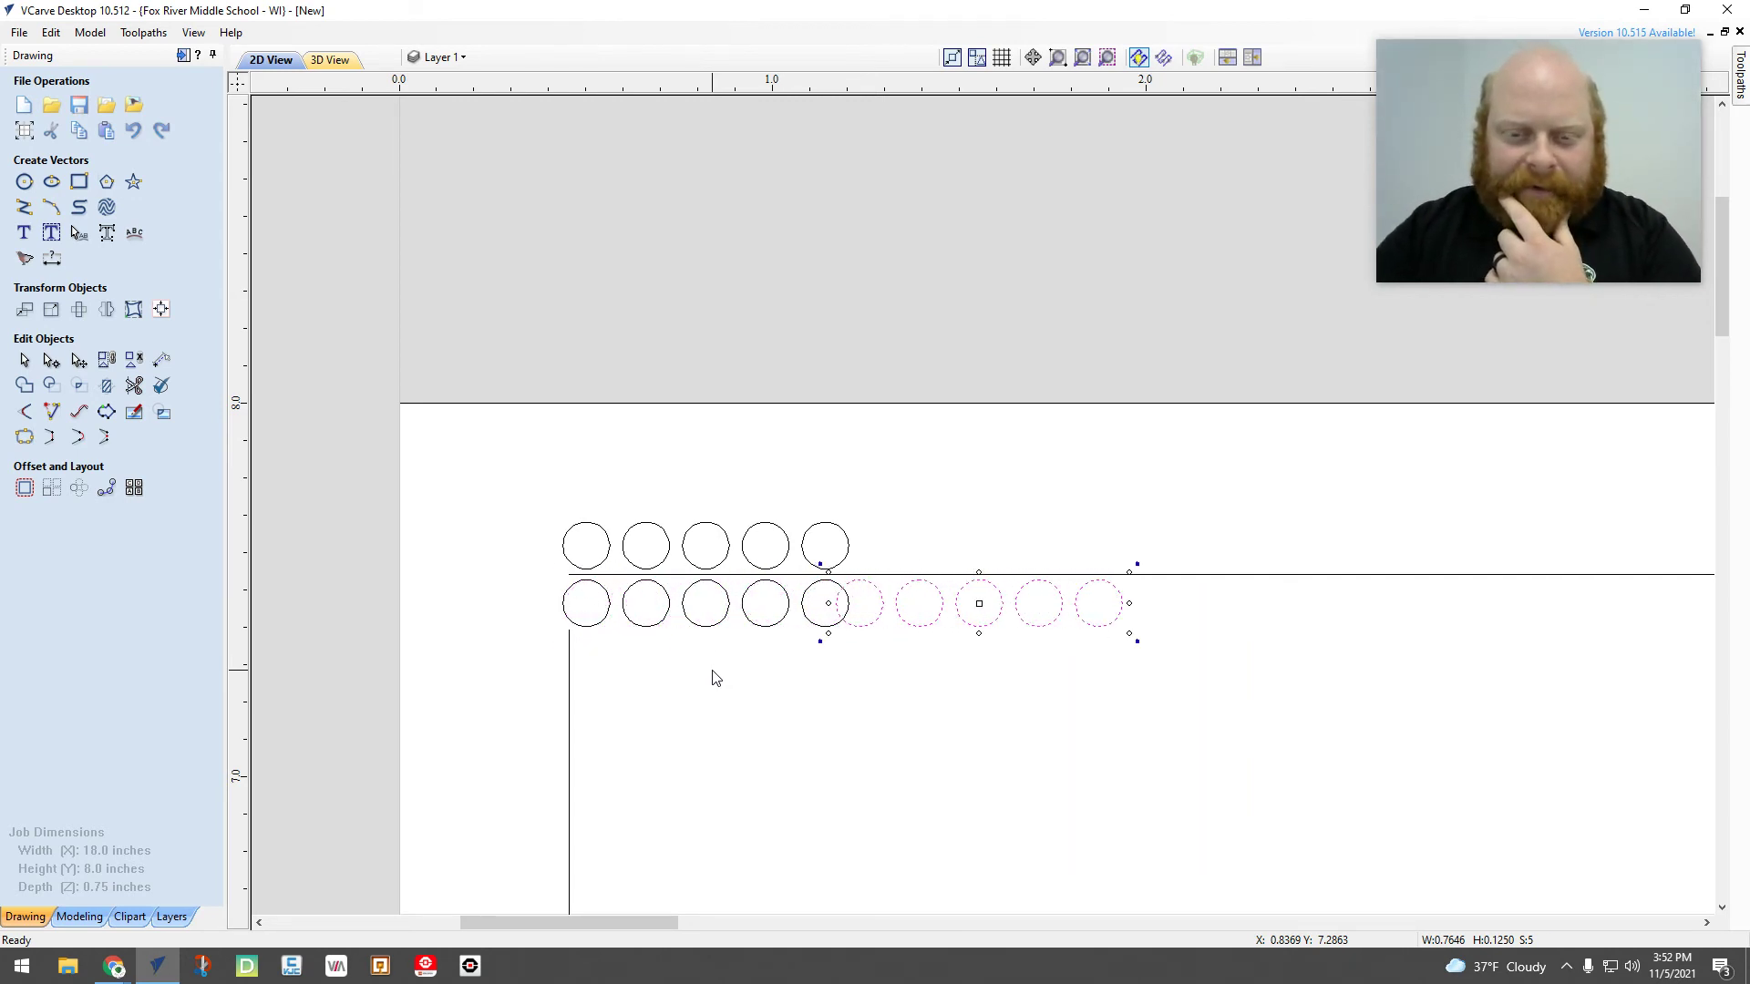
pyautogui.press('Right')
pyautogui.press('Right')
pyautogui.press('Right')
pyautogui.press('Right')
pyautogui.press('Right')
pyautogui.press('Right')
pyautogui.press('Right')
pyautogui.press('Right')
pyautogui.press('Right')
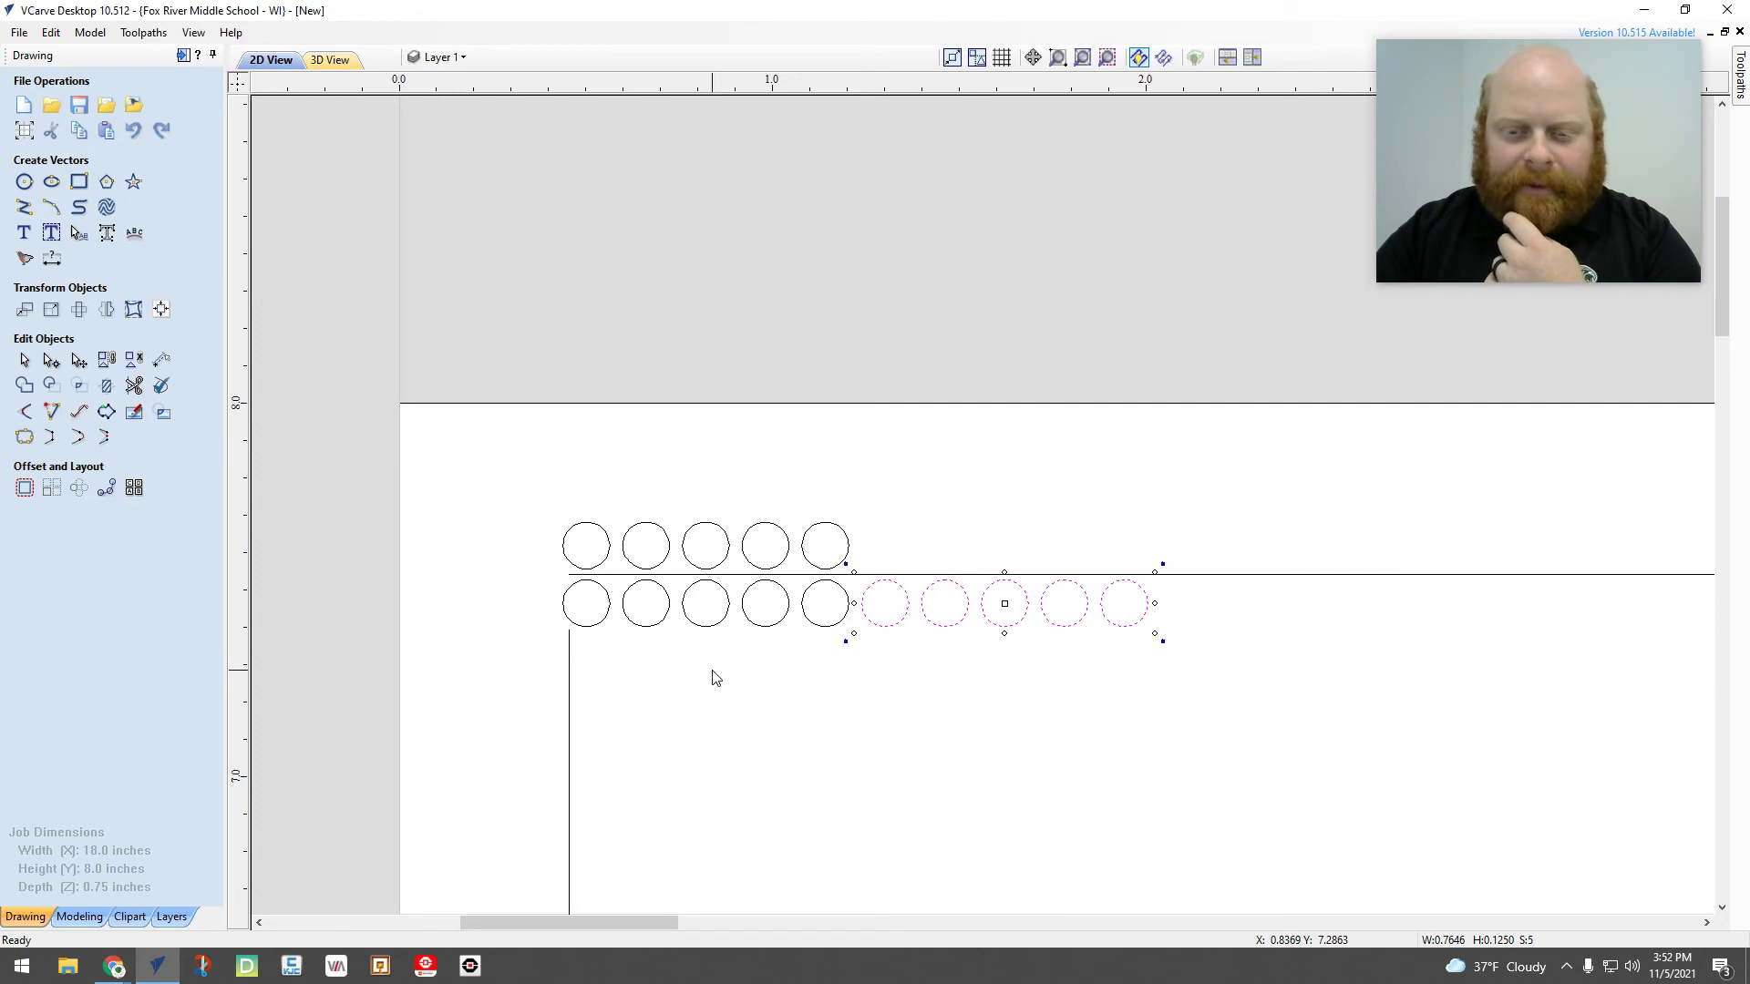
pyautogui.press('Right')
pyautogui.press('Right')
pyautogui.press('Right')
pyautogui.press('Right')
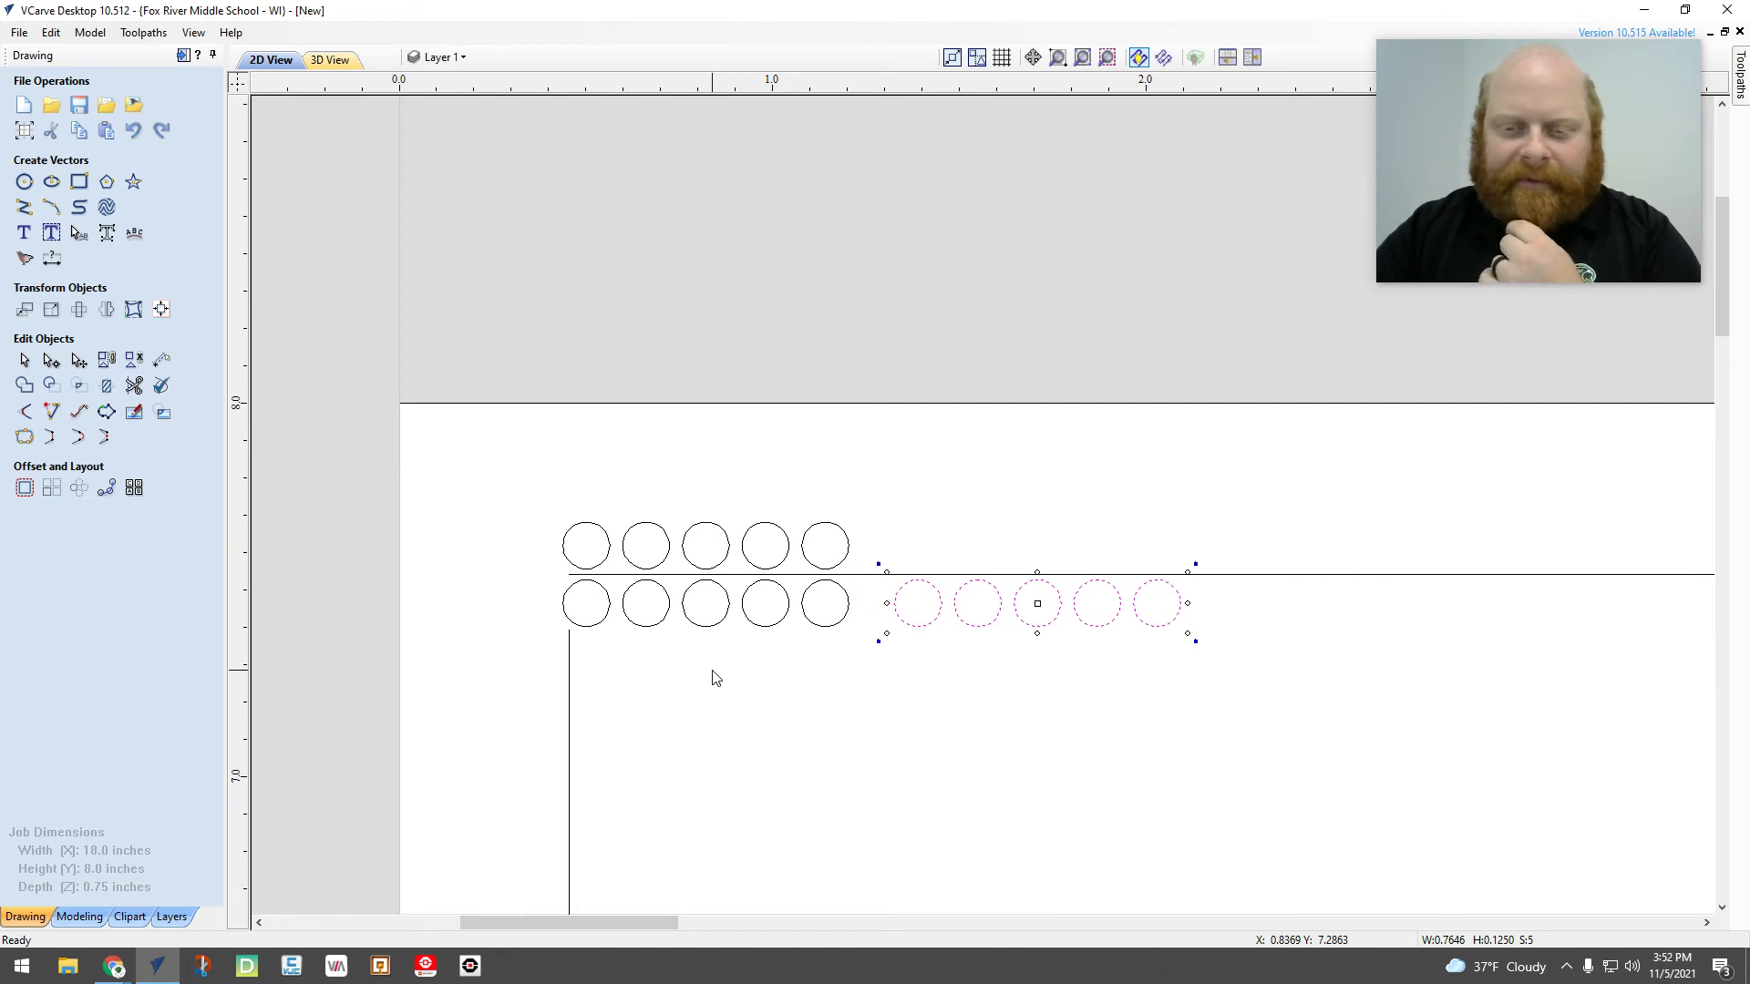
pyautogui.click(607, 510)
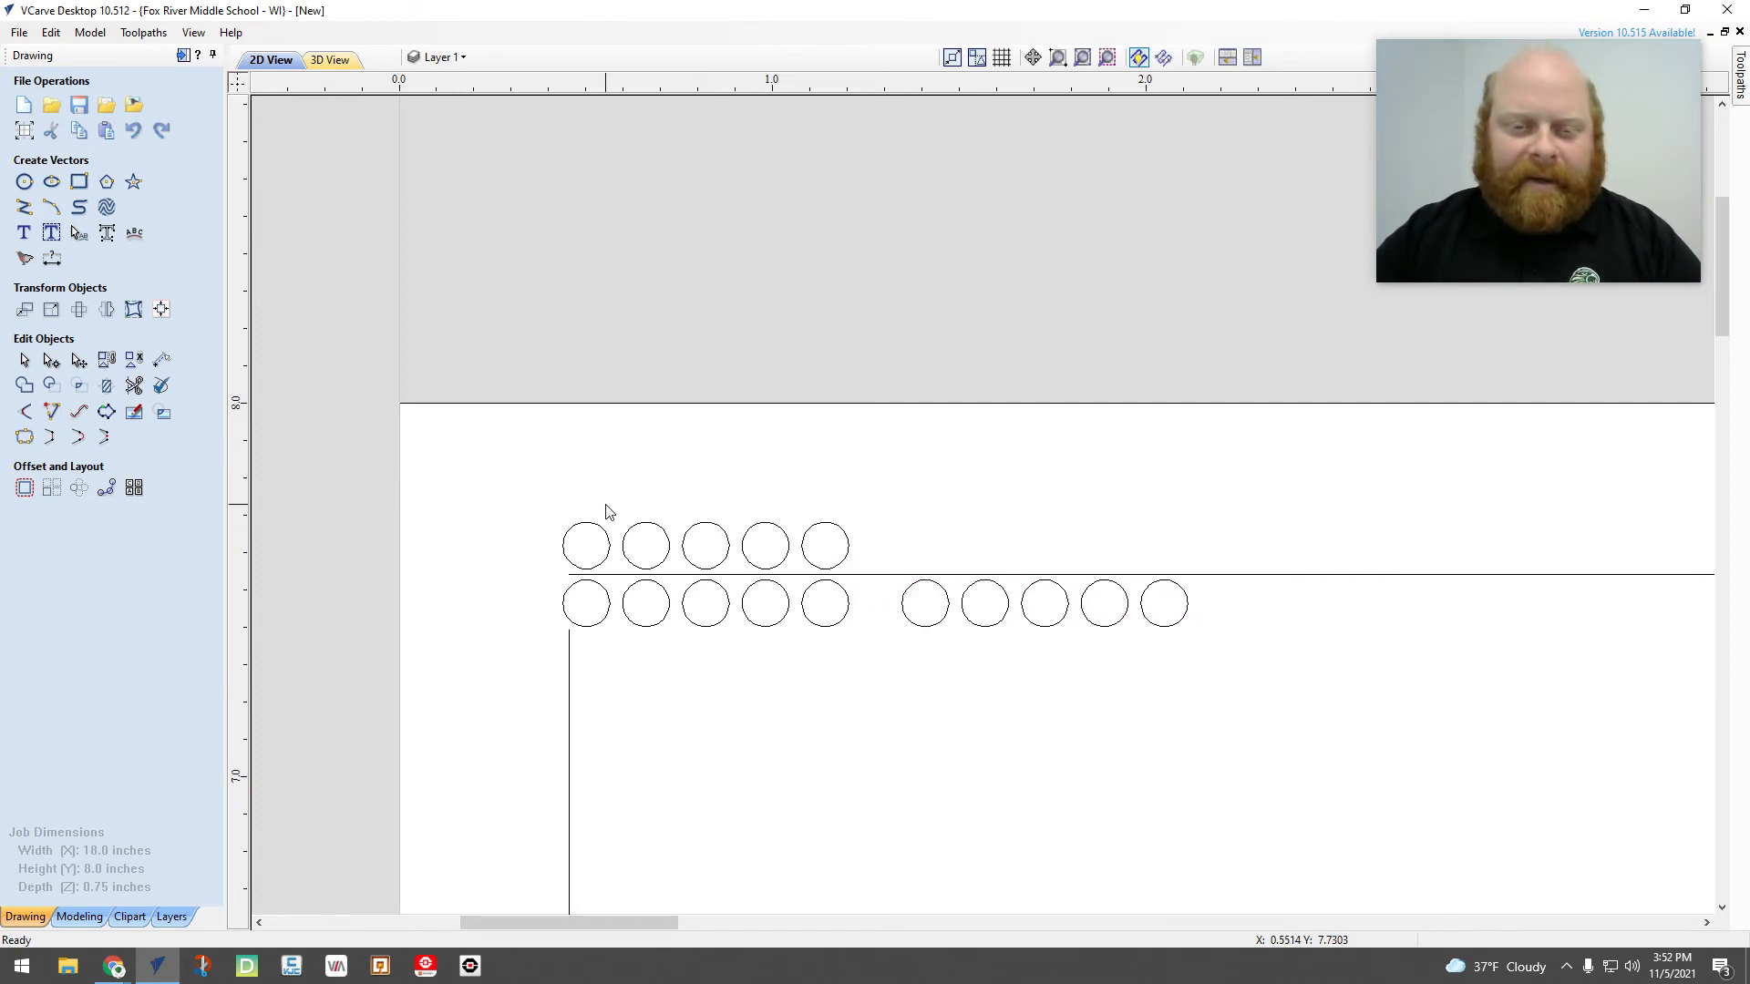
# Duplicate the first five circles above the guide line and move the copy right, approximately above the second lower group
pyautogui.moveTo(563, 521); pyautogui.dragTo(866, 559)
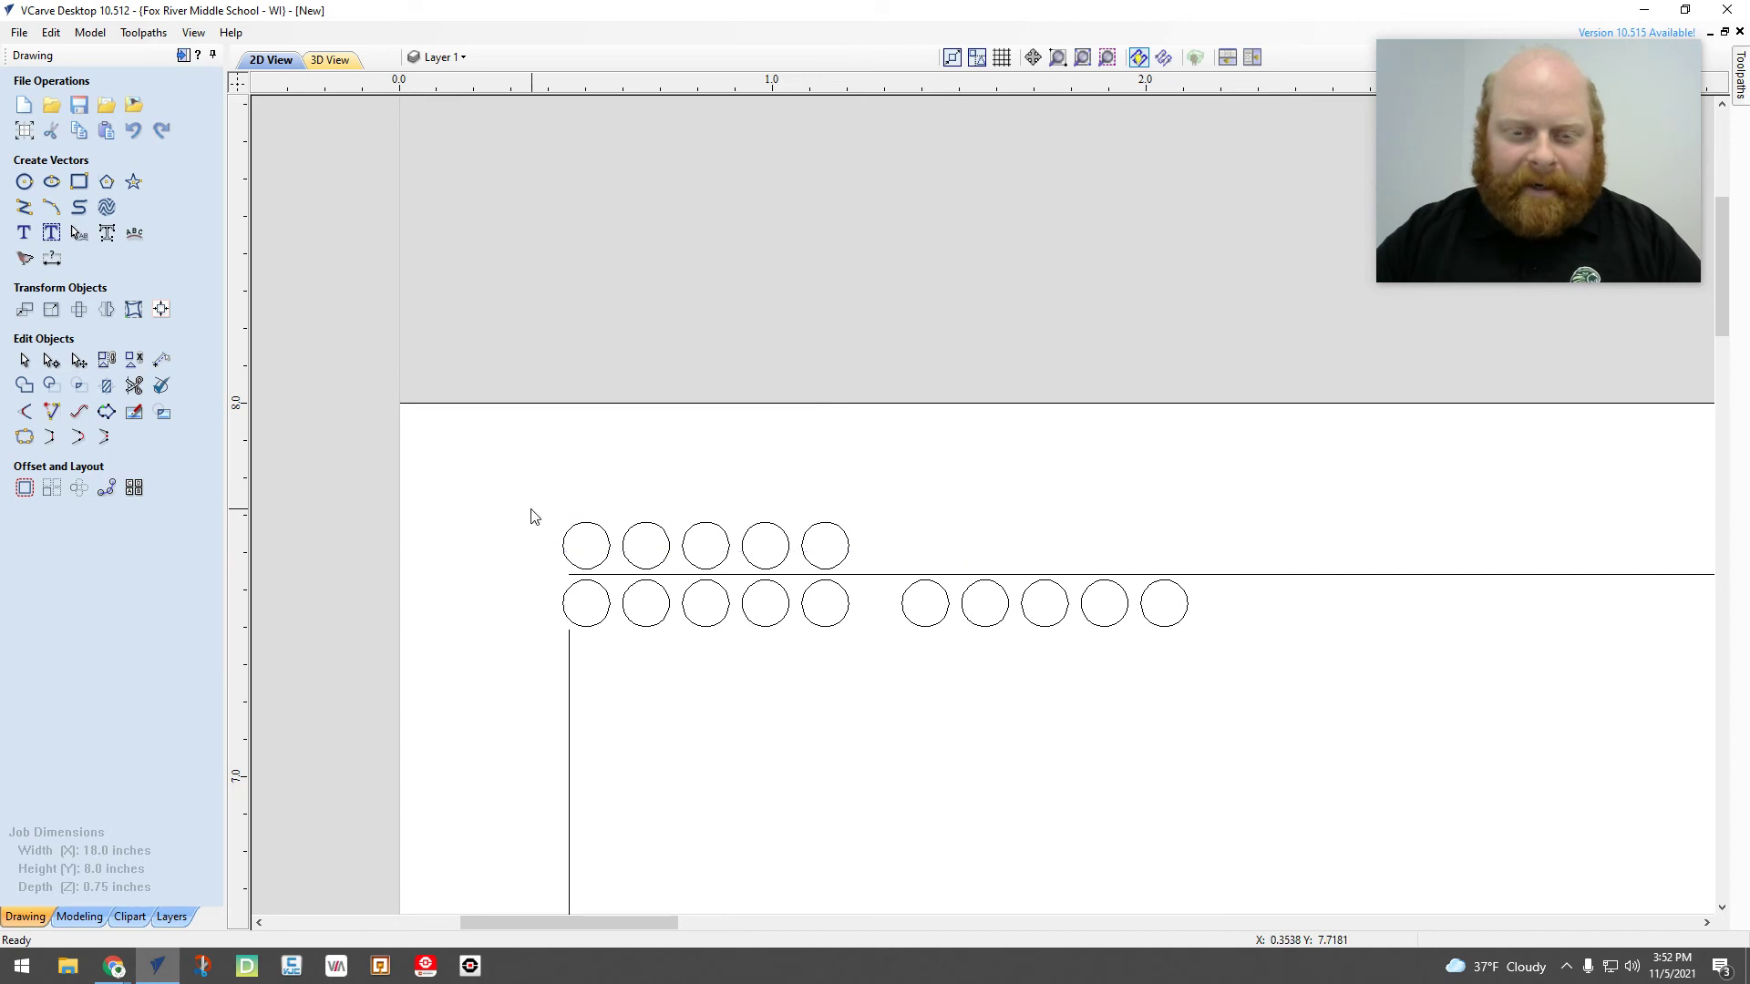
pyautogui.moveTo(533, 515)
pyautogui.mouseDown()
pyautogui.moveTo(807, 592)
pyautogui.moveTo(866, 567)
pyautogui.moveTo(553, 519)
pyautogui.mouseUp()
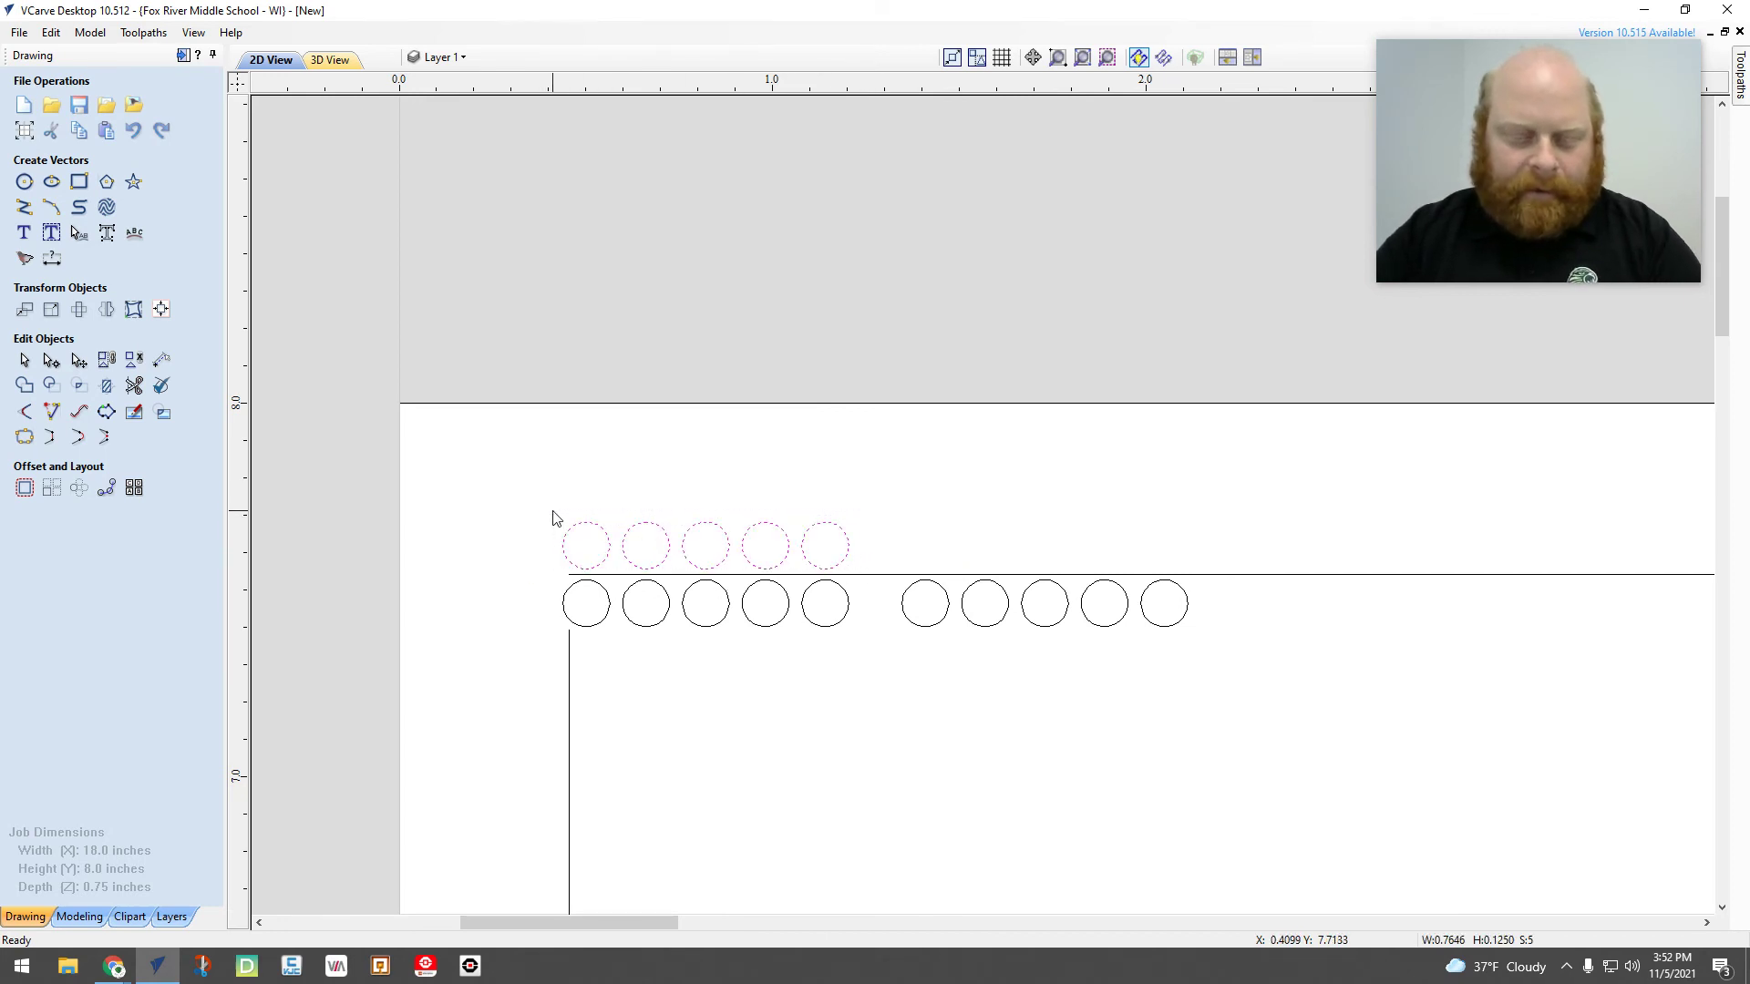
pyautogui.press('Right')
pyautogui.press('Right')
pyautogui.press('Right')
pyautogui.press('Right')
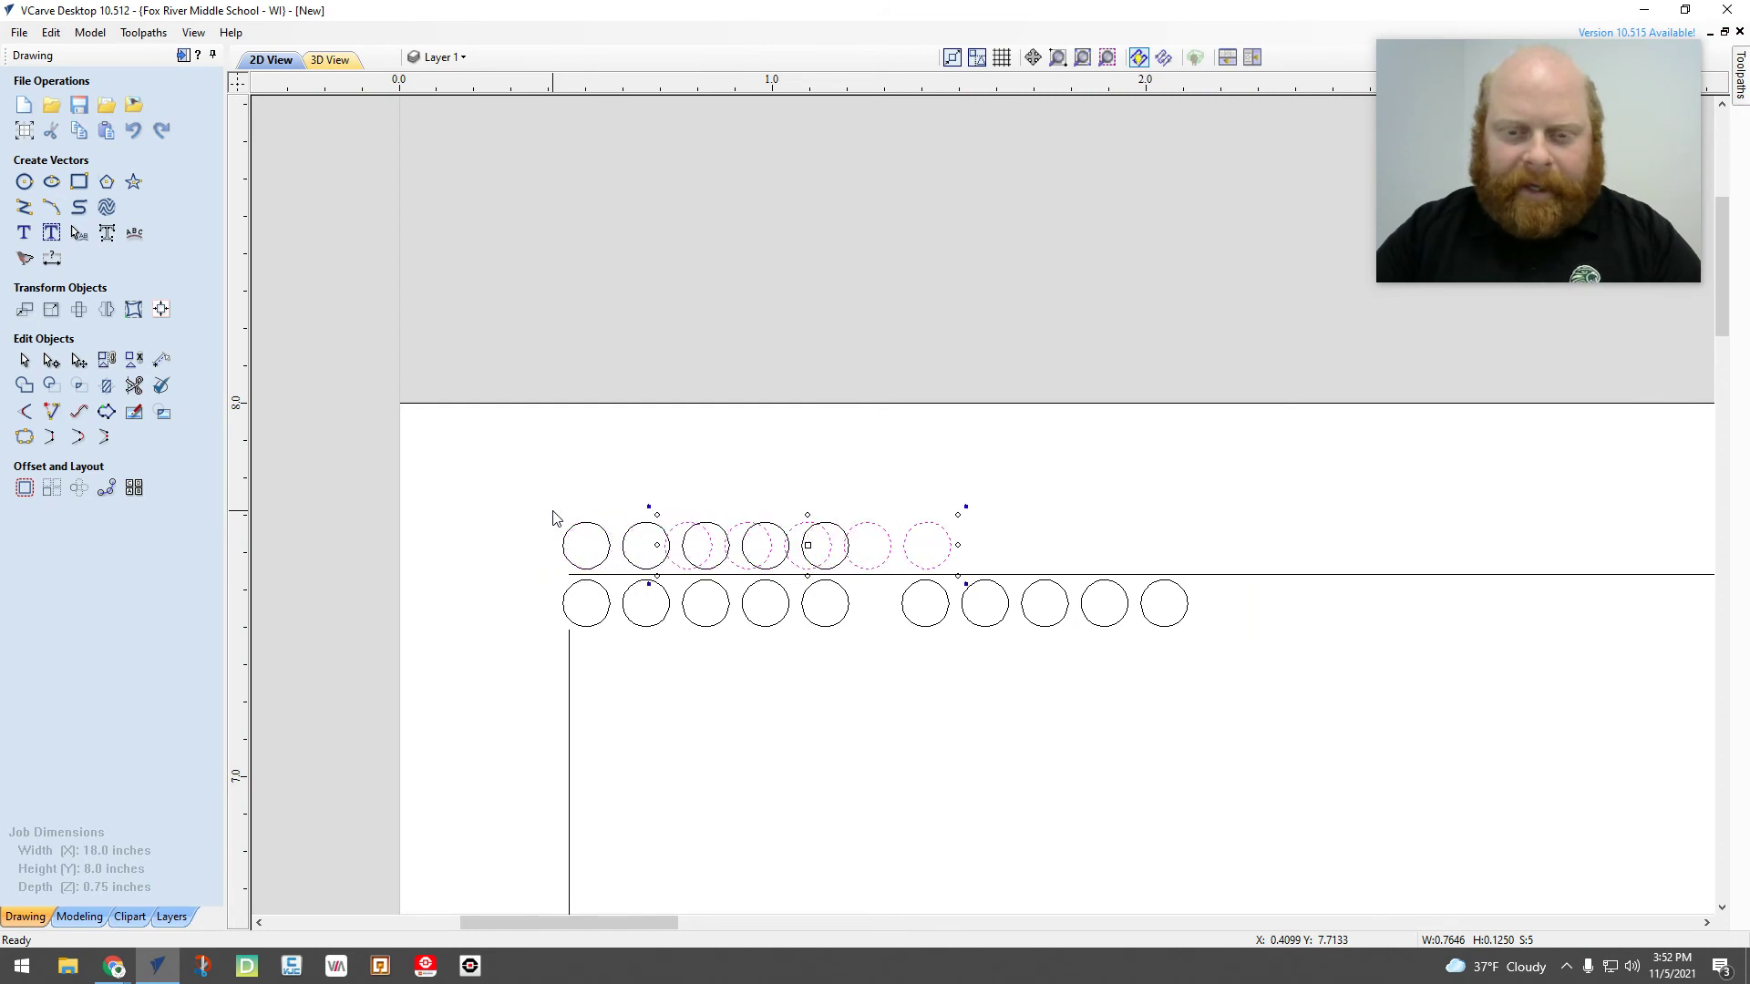
pyautogui.press('Right')
pyautogui.press('Right')
pyautogui.press('Right')
pyautogui.press('Right')
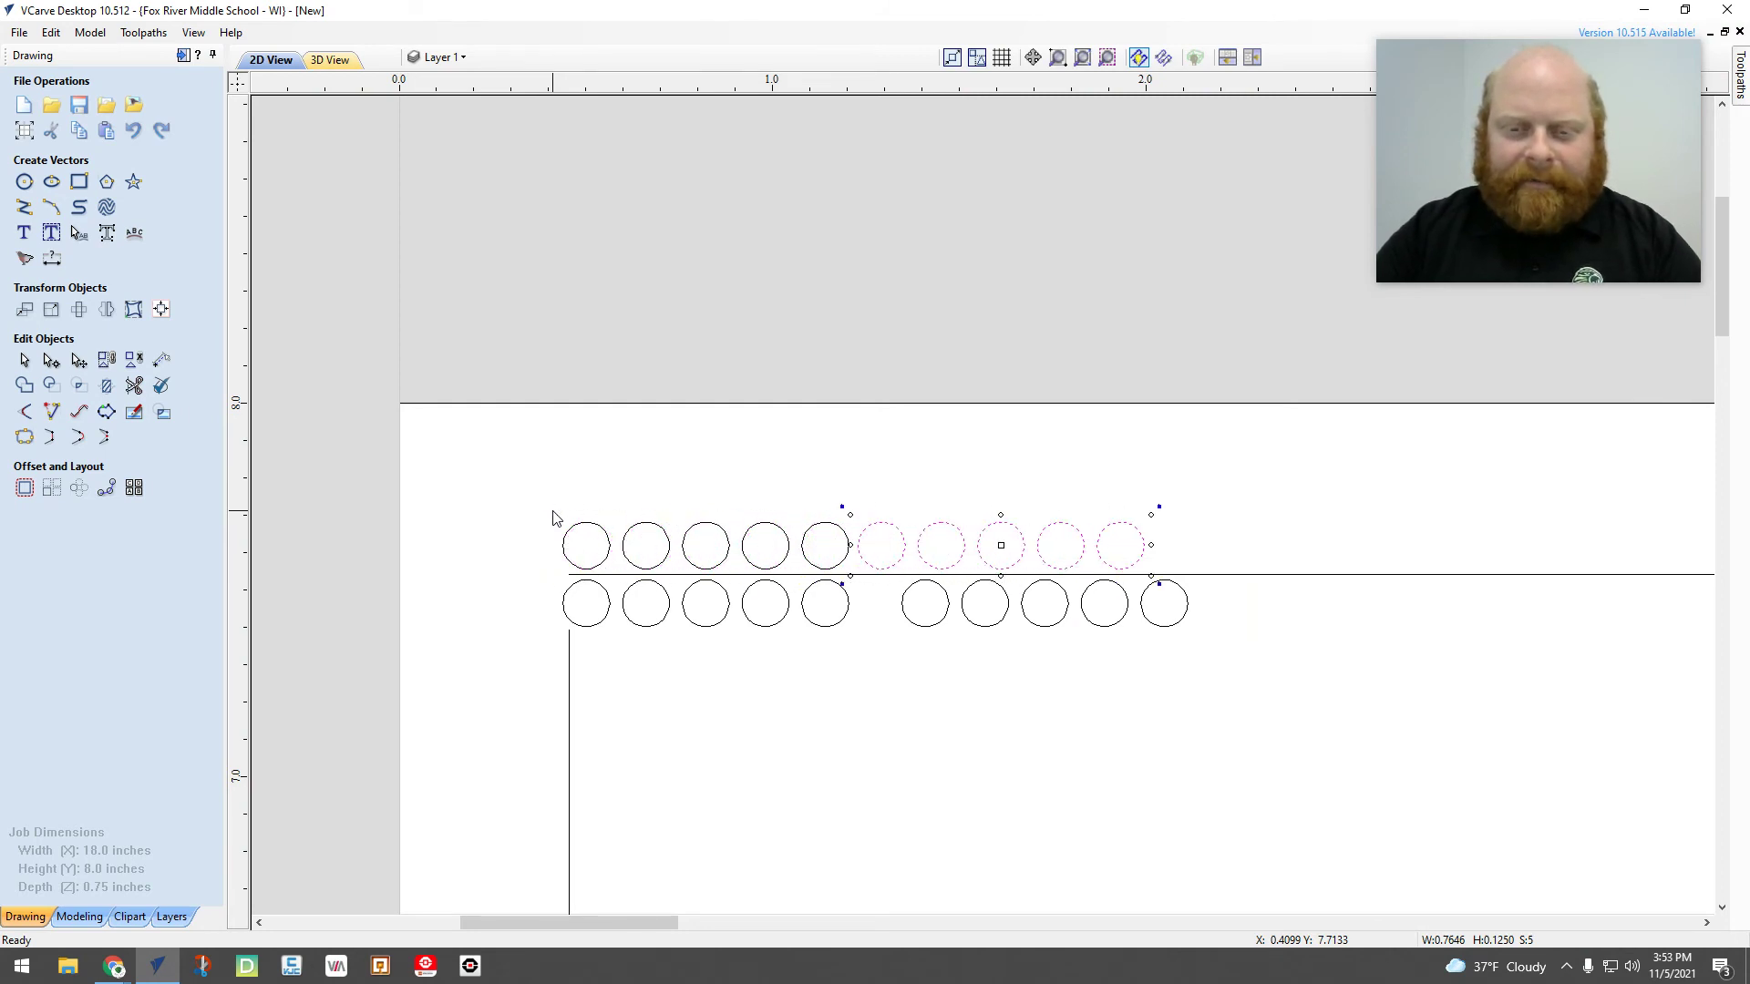
pyautogui.press('Left')
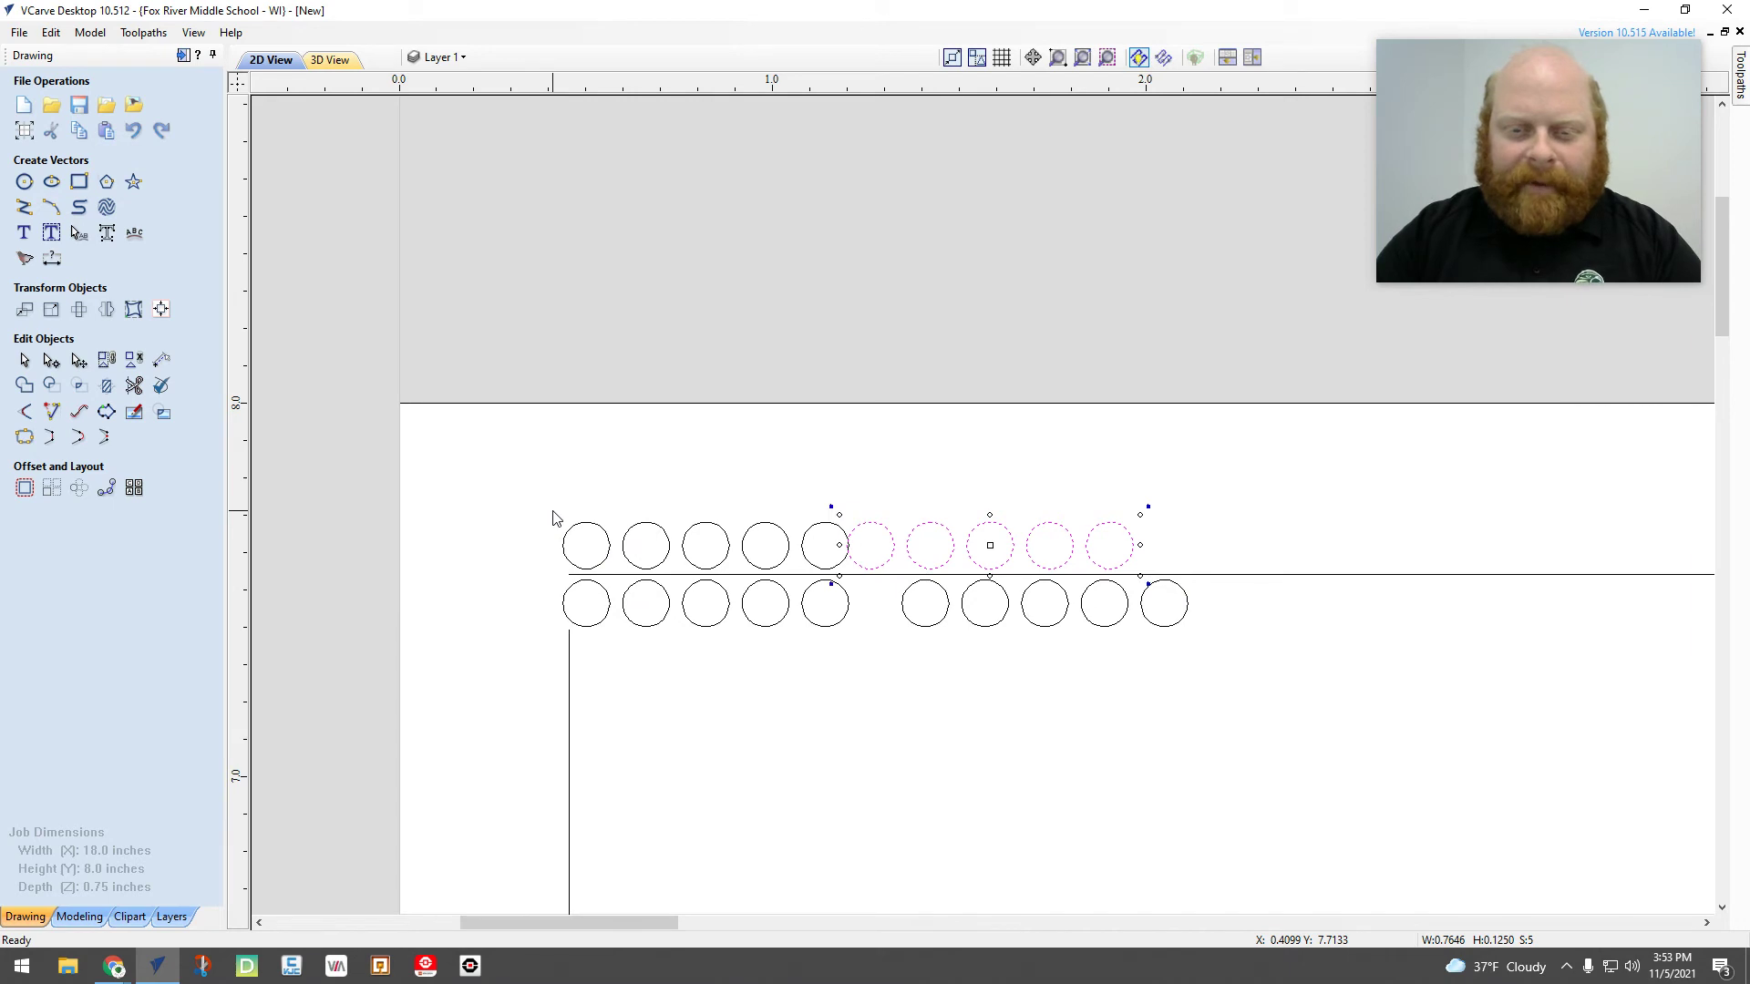
pyautogui.press('Right')
pyautogui.press('Right')
pyautogui.press('Right')
pyautogui.press('Right')
pyautogui.press('Right')
pyautogui.press('Right')
pyautogui.press('Right')
pyautogui.press('Right')
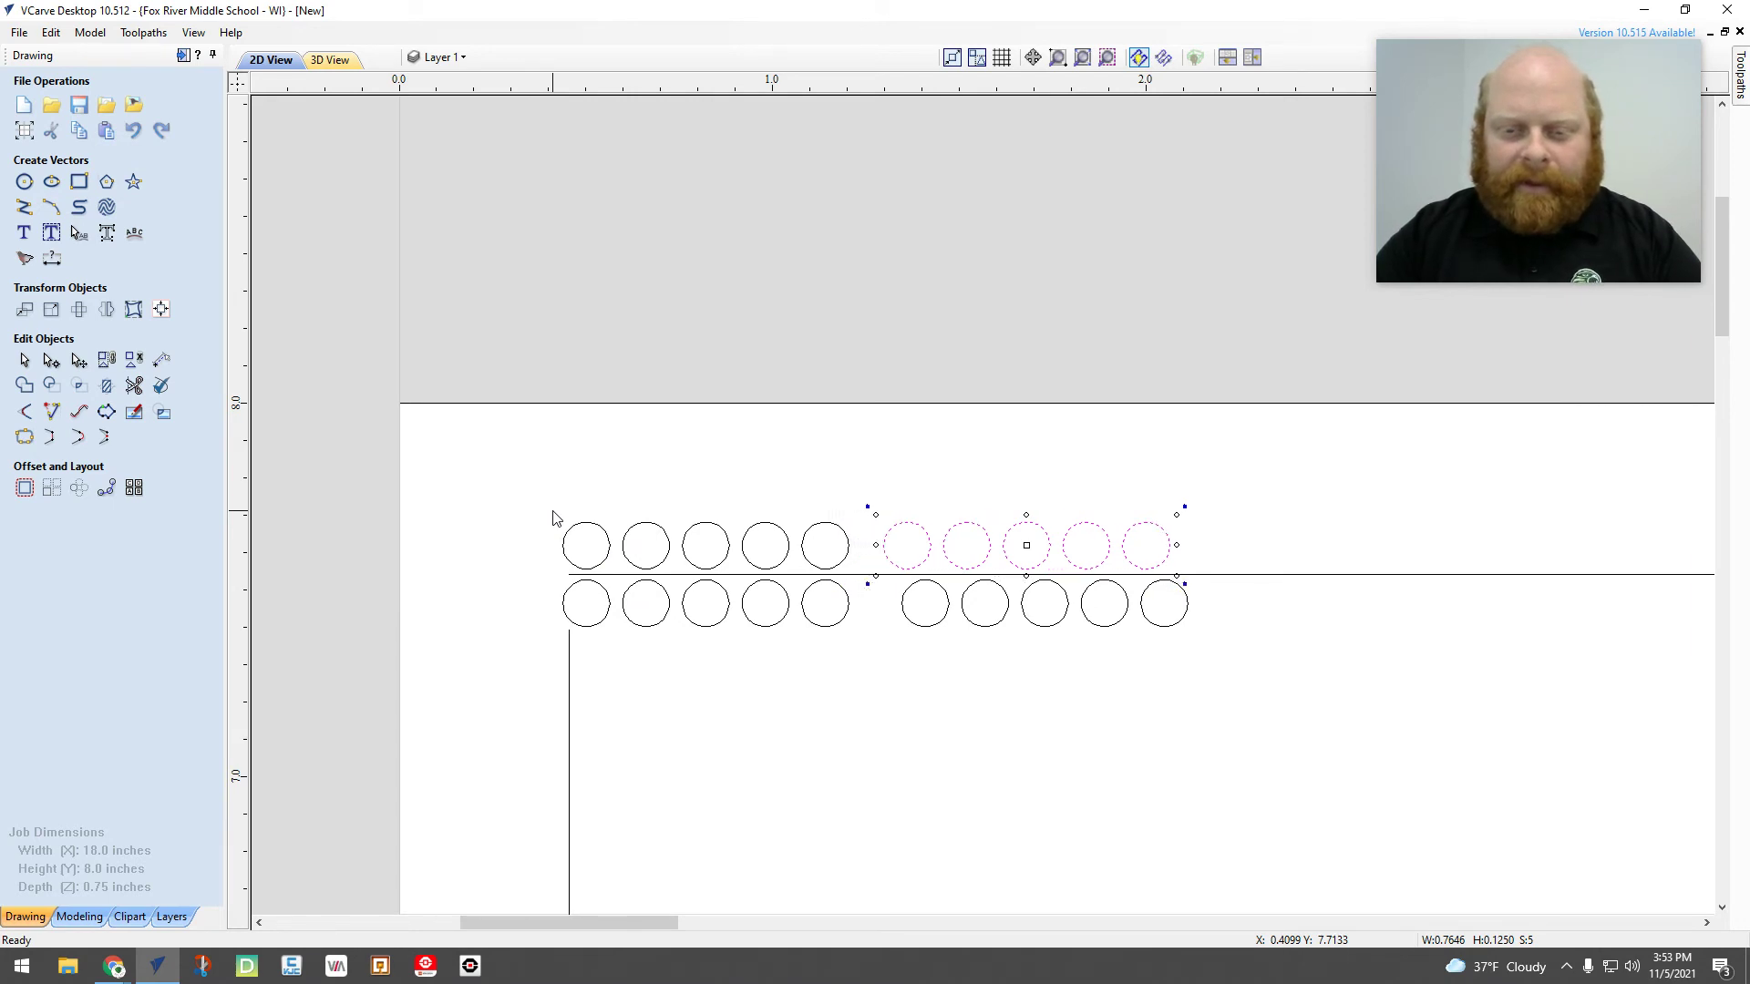
pyautogui.press('Right')
pyautogui.press('Right')
pyautogui.press('Right')
pyautogui.press('Right')
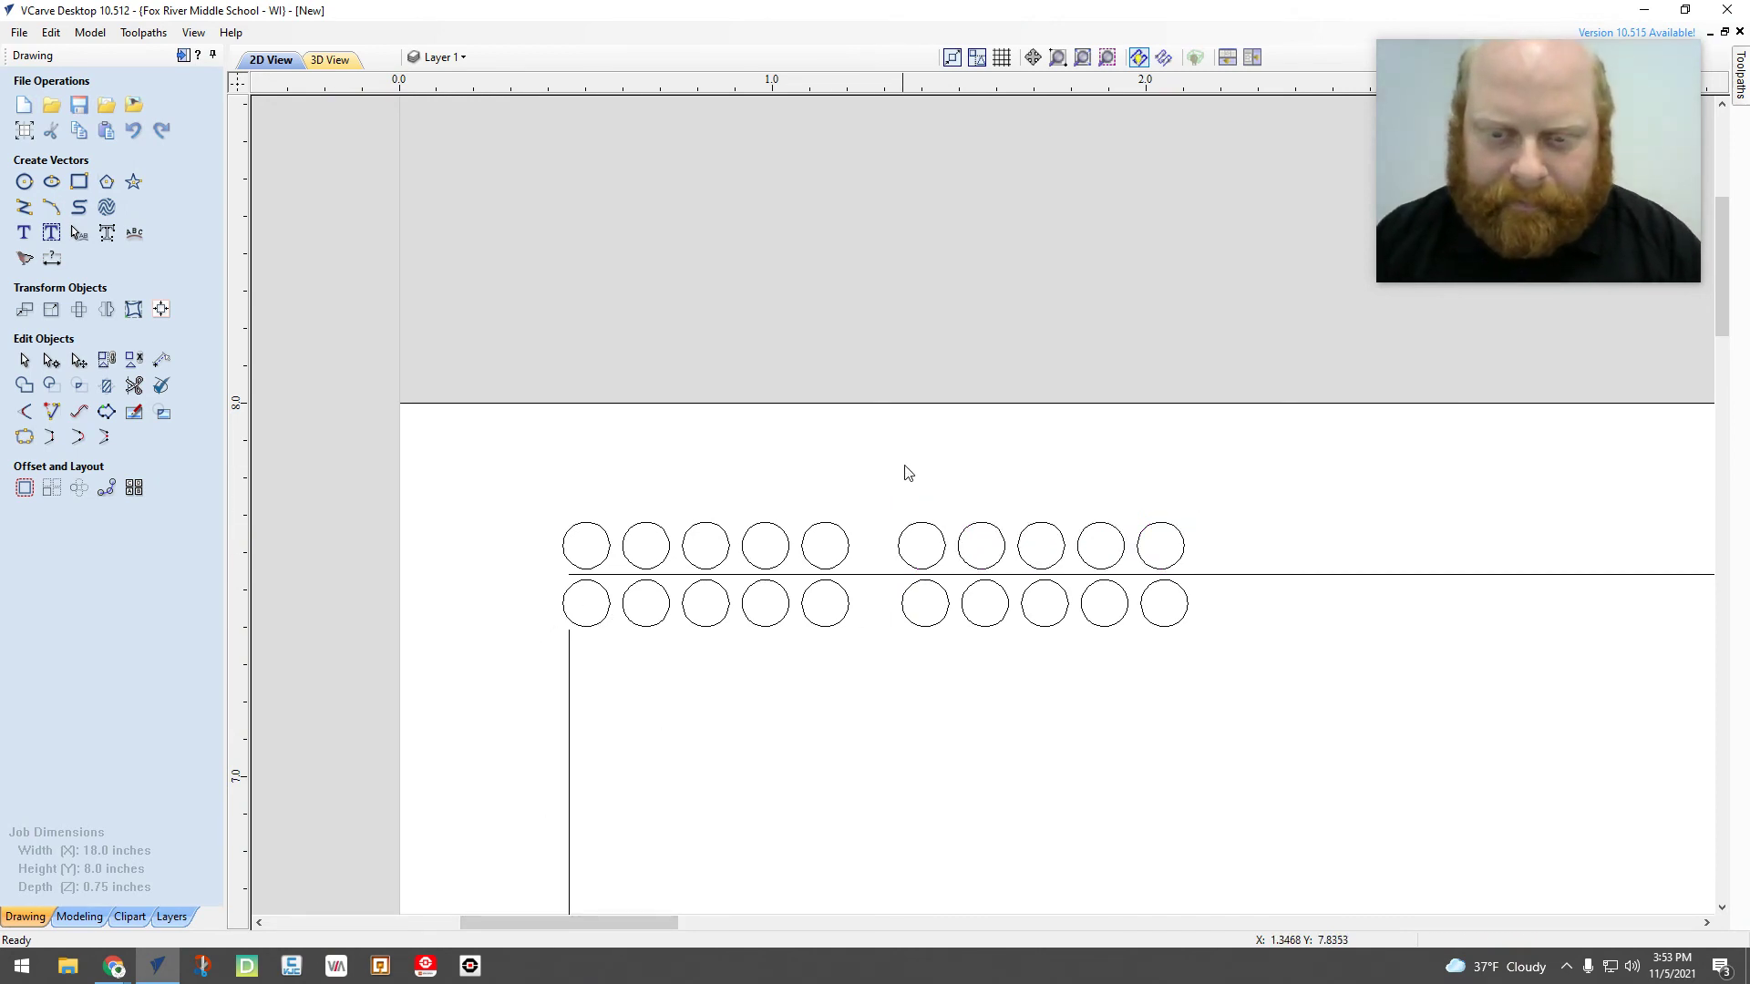
# Duplicate the second two-row group of ten circles and shift the copy right off the original
pyautogui.moveTo(906, 473); pyautogui.dragTo(1203, 655)
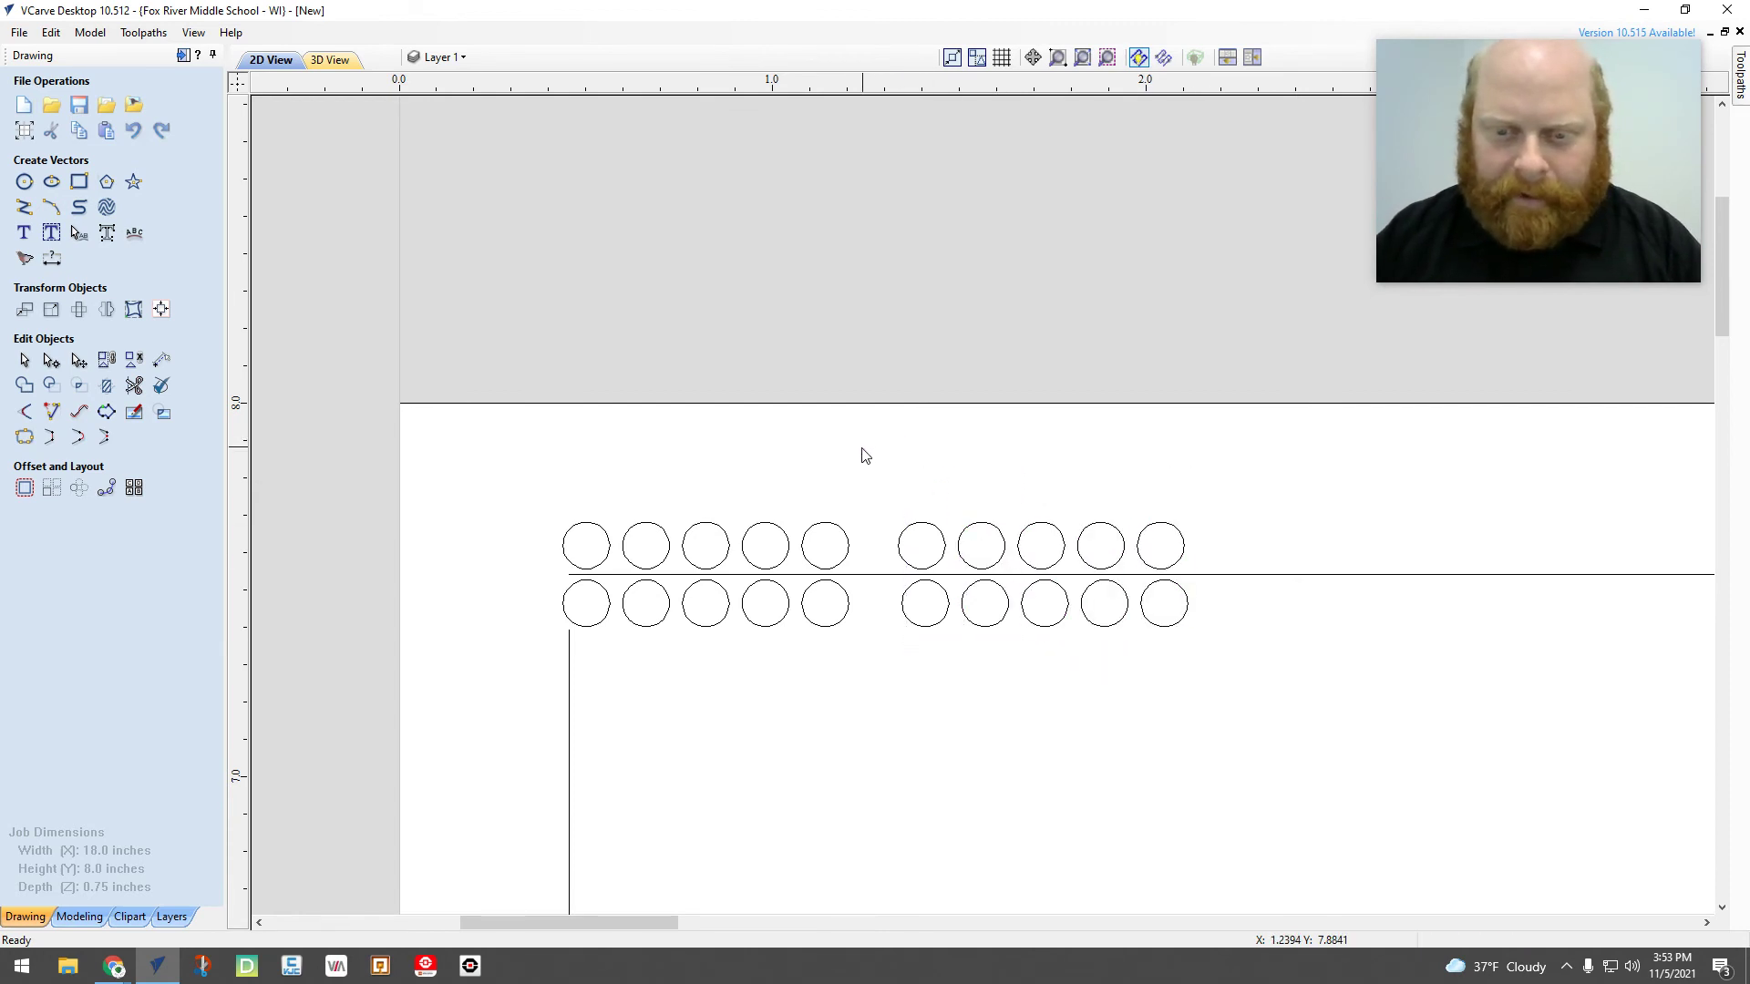
pyautogui.moveTo(863, 453); pyautogui.dragTo(1209, 655)
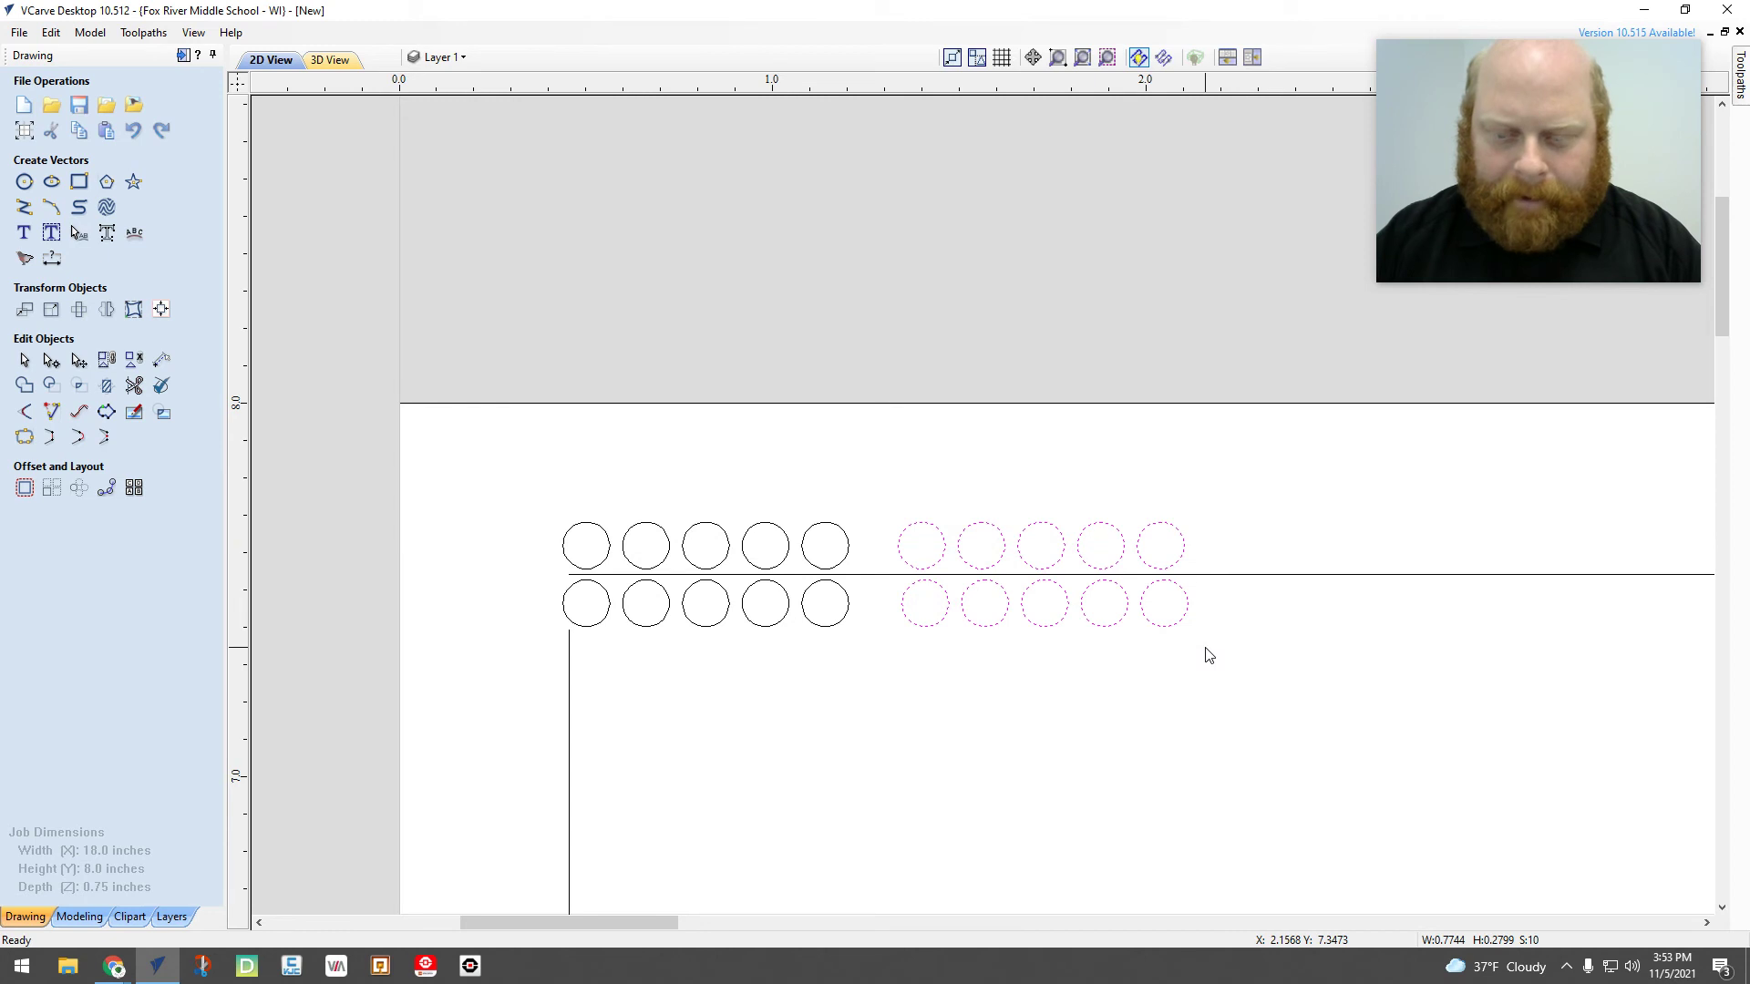
pyautogui.press('Right')
pyautogui.press('Right')
pyautogui.press('Right')
pyautogui.press('Right')
pyautogui.press('Right')
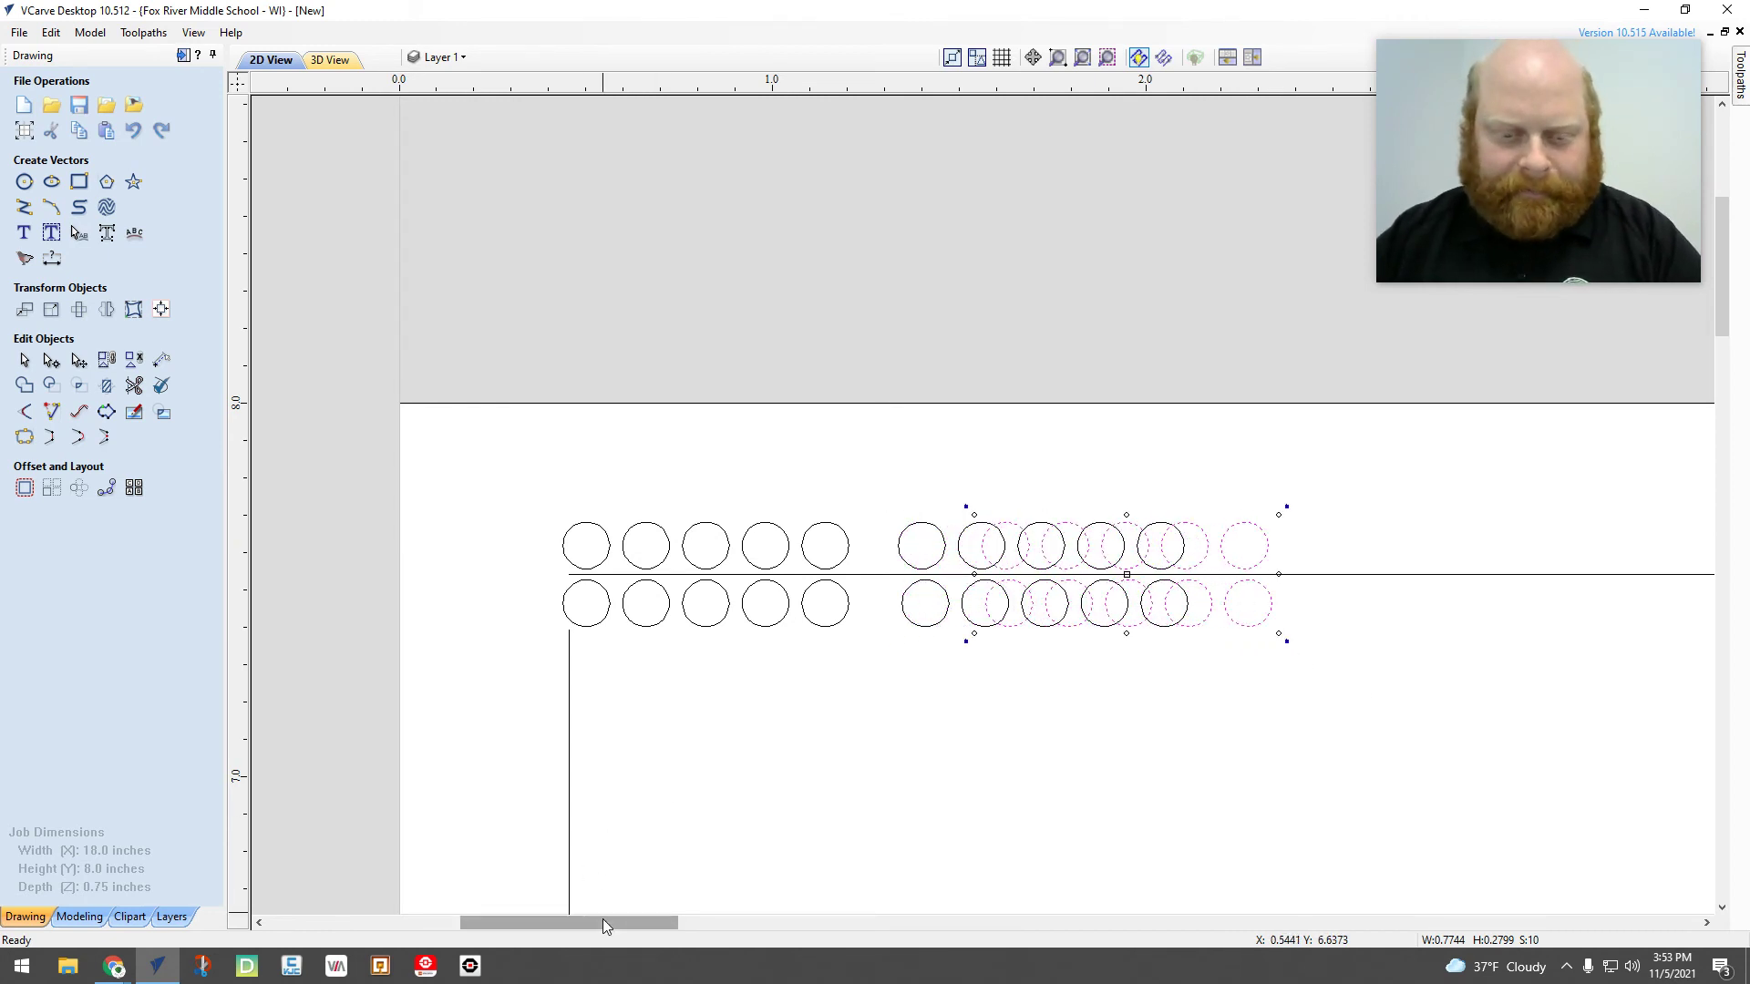
# Move the copied ten-circle group right along the guide line to about X 16.1 to 16.9 inches, near the guide's right corner
pyautogui.moveTo(605, 921); pyautogui.dragTo(704, 922)
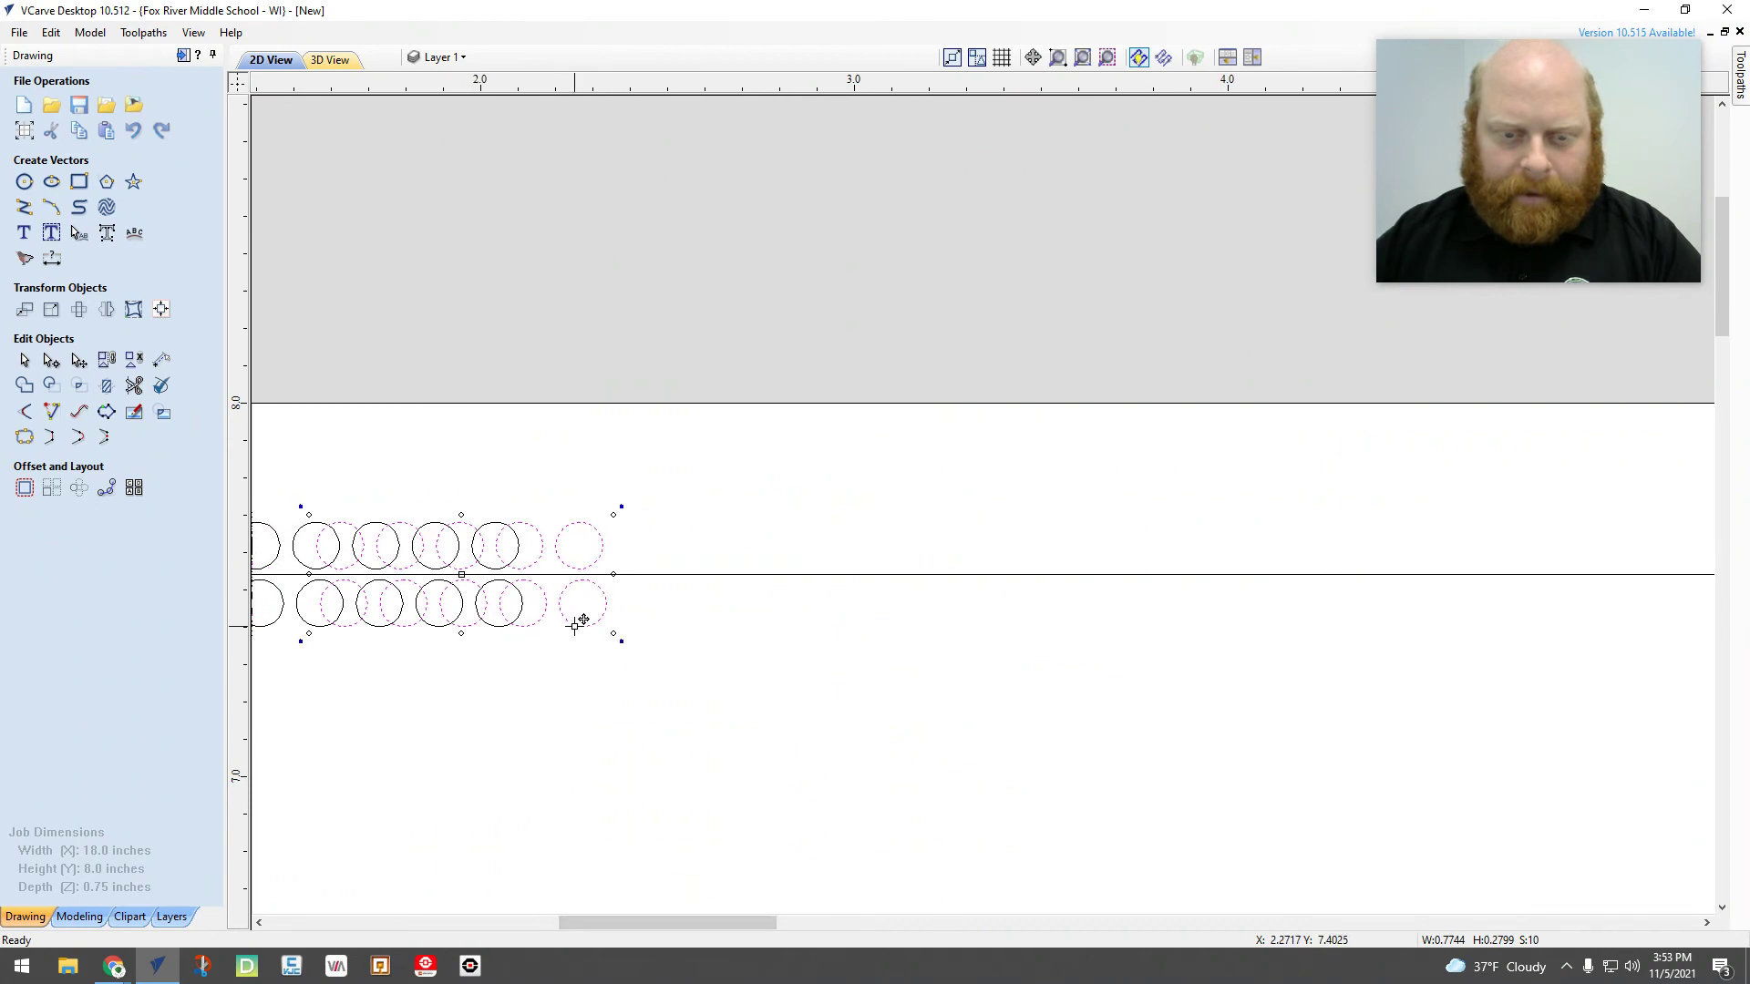
pyautogui.moveTo(577, 617); pyautogui.dragTo(1638, 630)
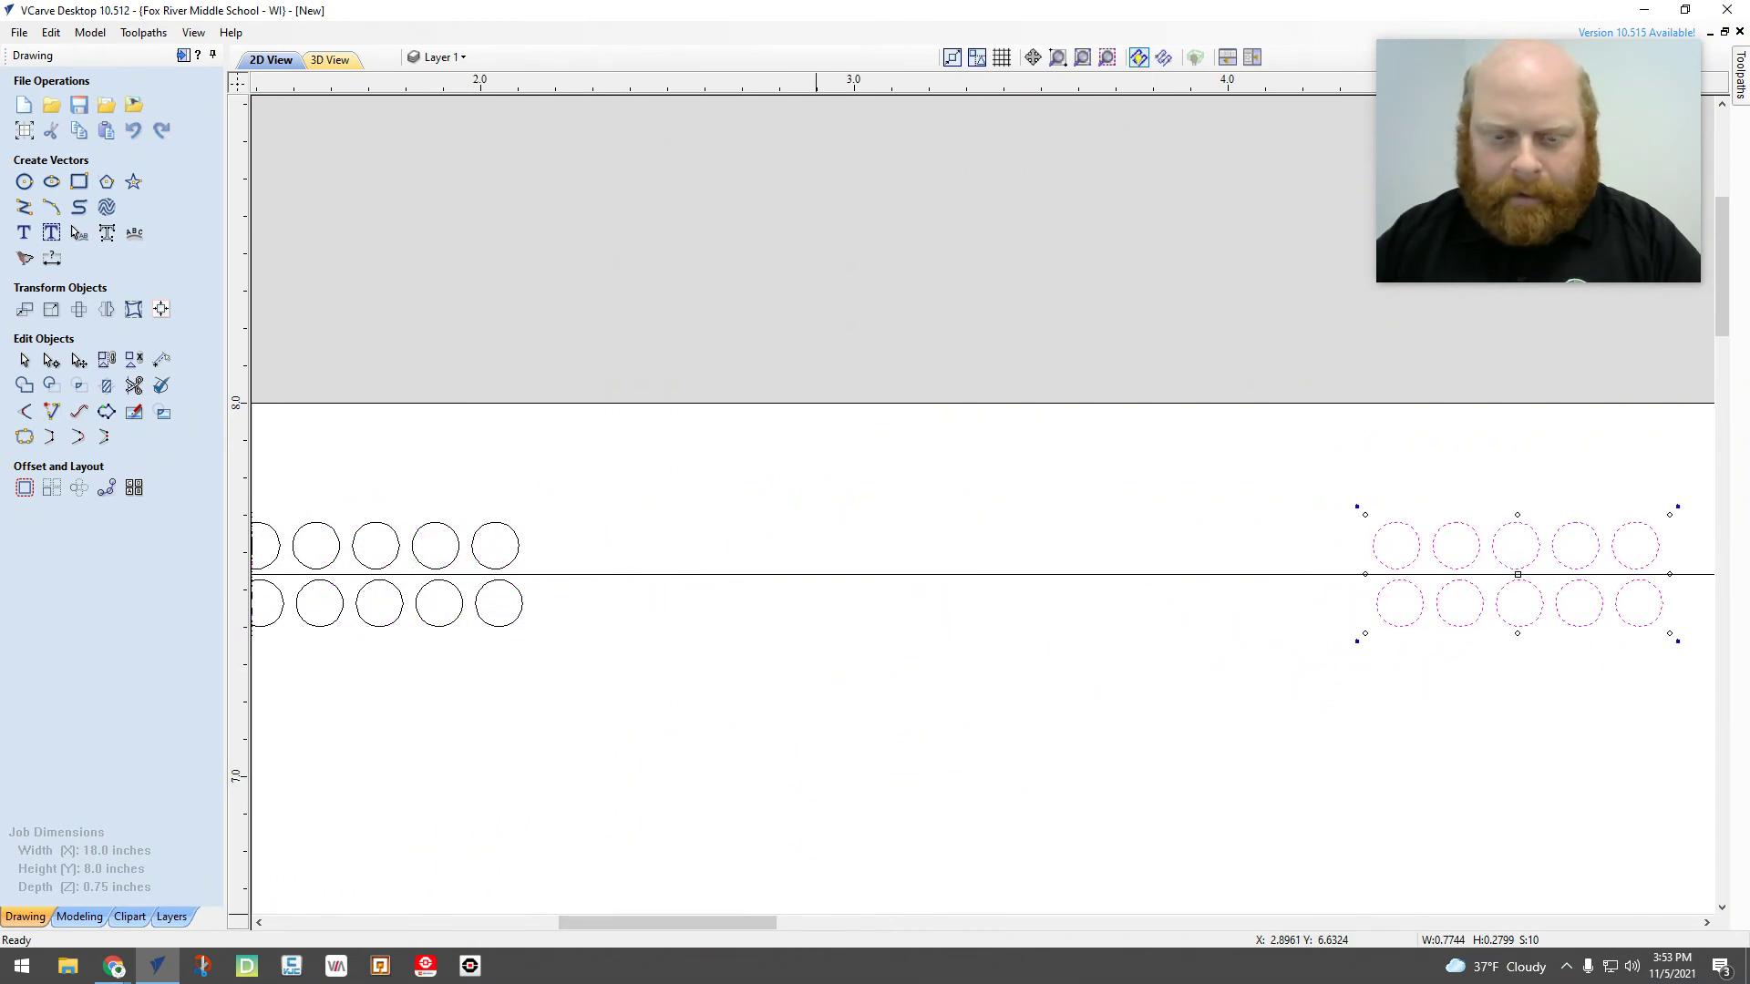
pyautogui.moveTo(618, 928); pyautogui.dragTo(812, 928)
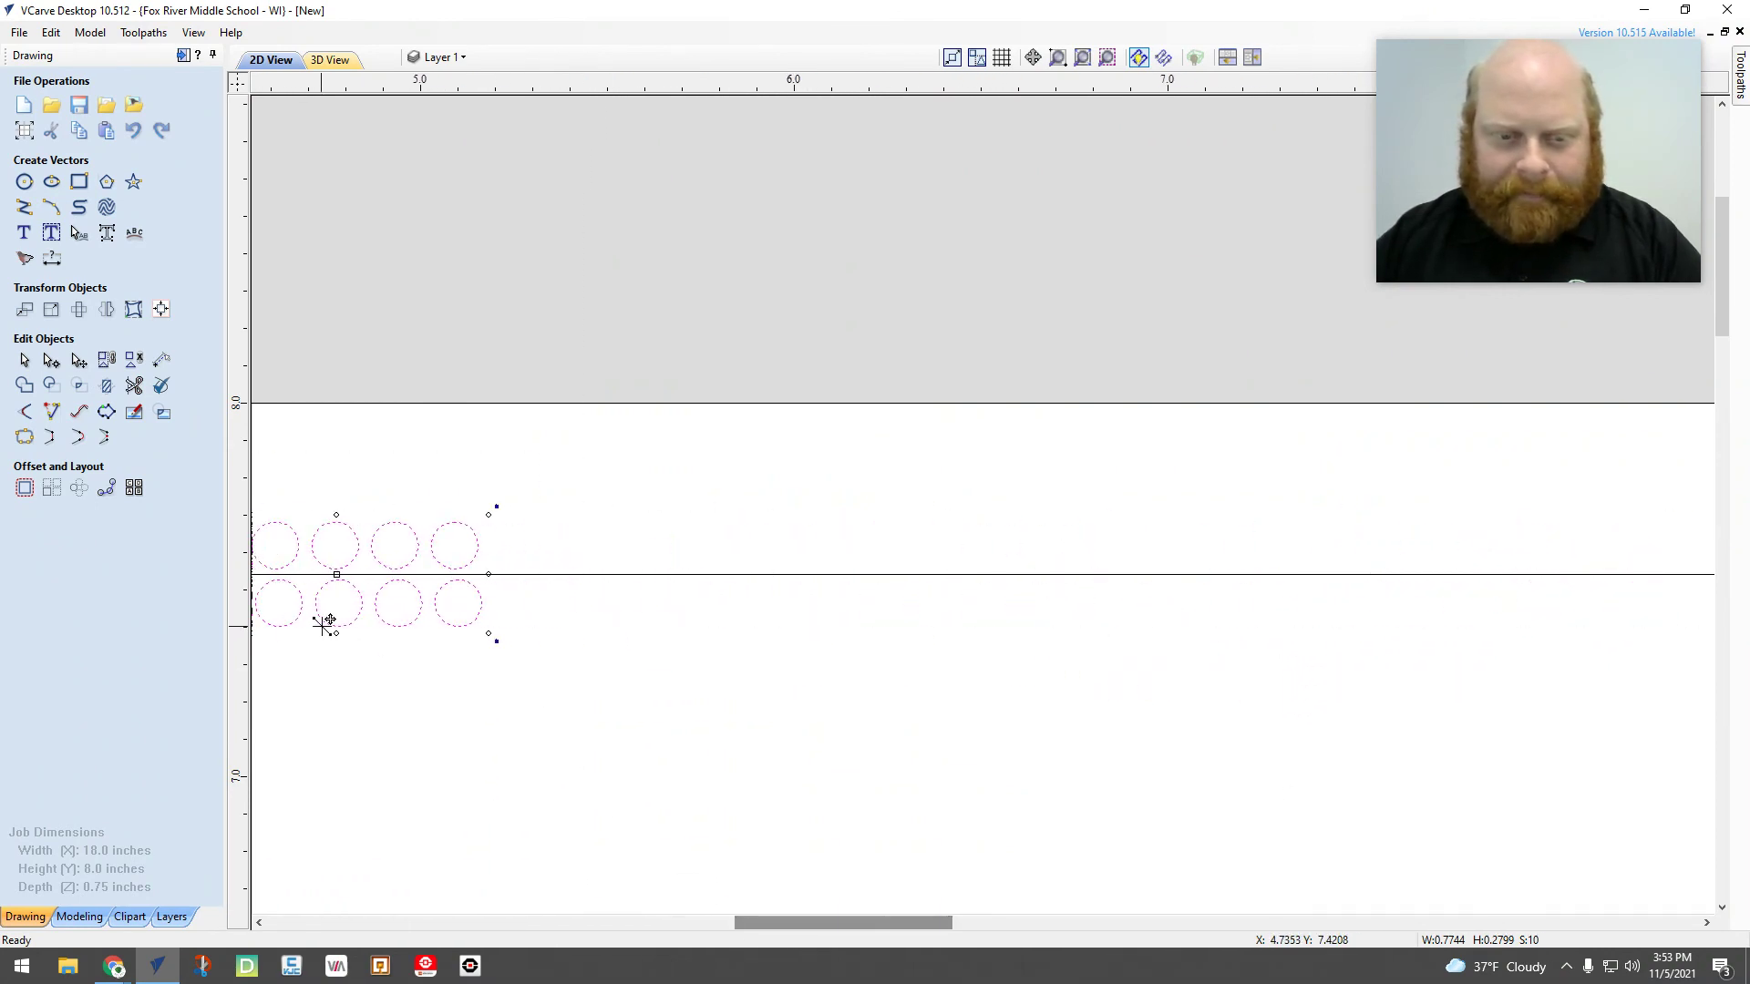
pyautogui.moveTo(470, 625); pyautogui.dragTo(1611, 626)
pyautogui.moveTo(800, 923); pyautogui.dragTo(923, 940)
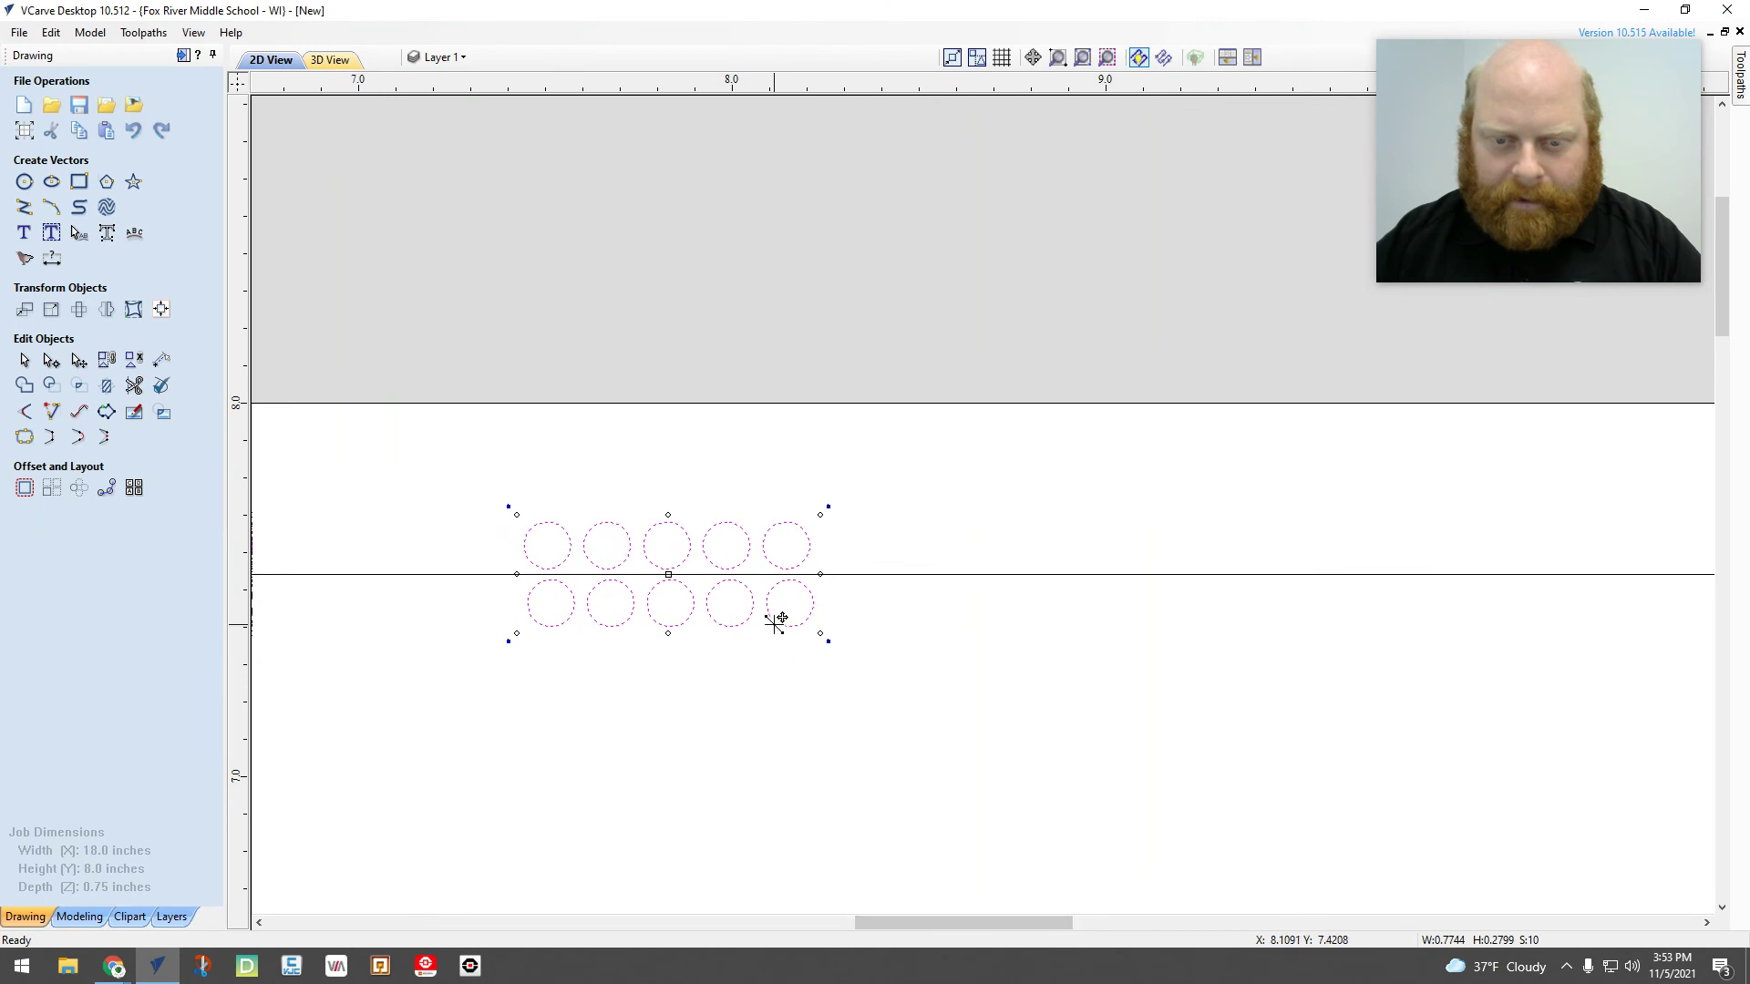
pyautogui.moveTo(775, 619); pyautogui.dragTo(1612, 615)
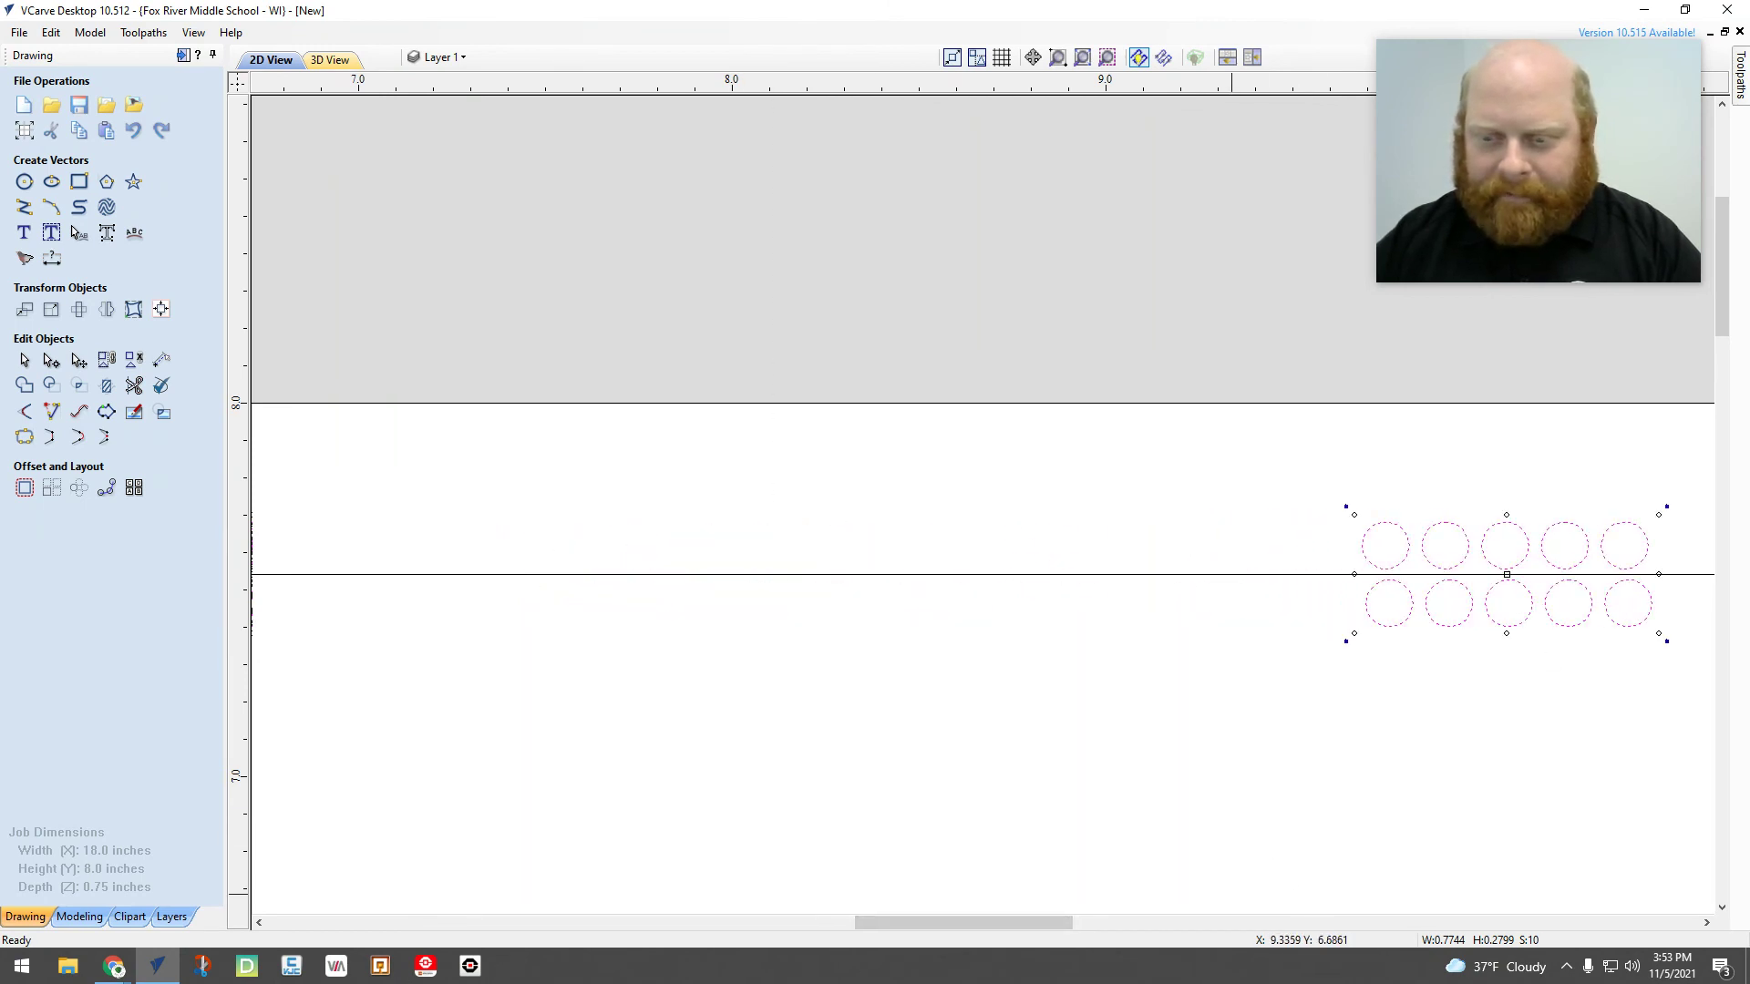
pyautogui.moveTo(895, 927); pyautogui.dragTo(1018, 922)
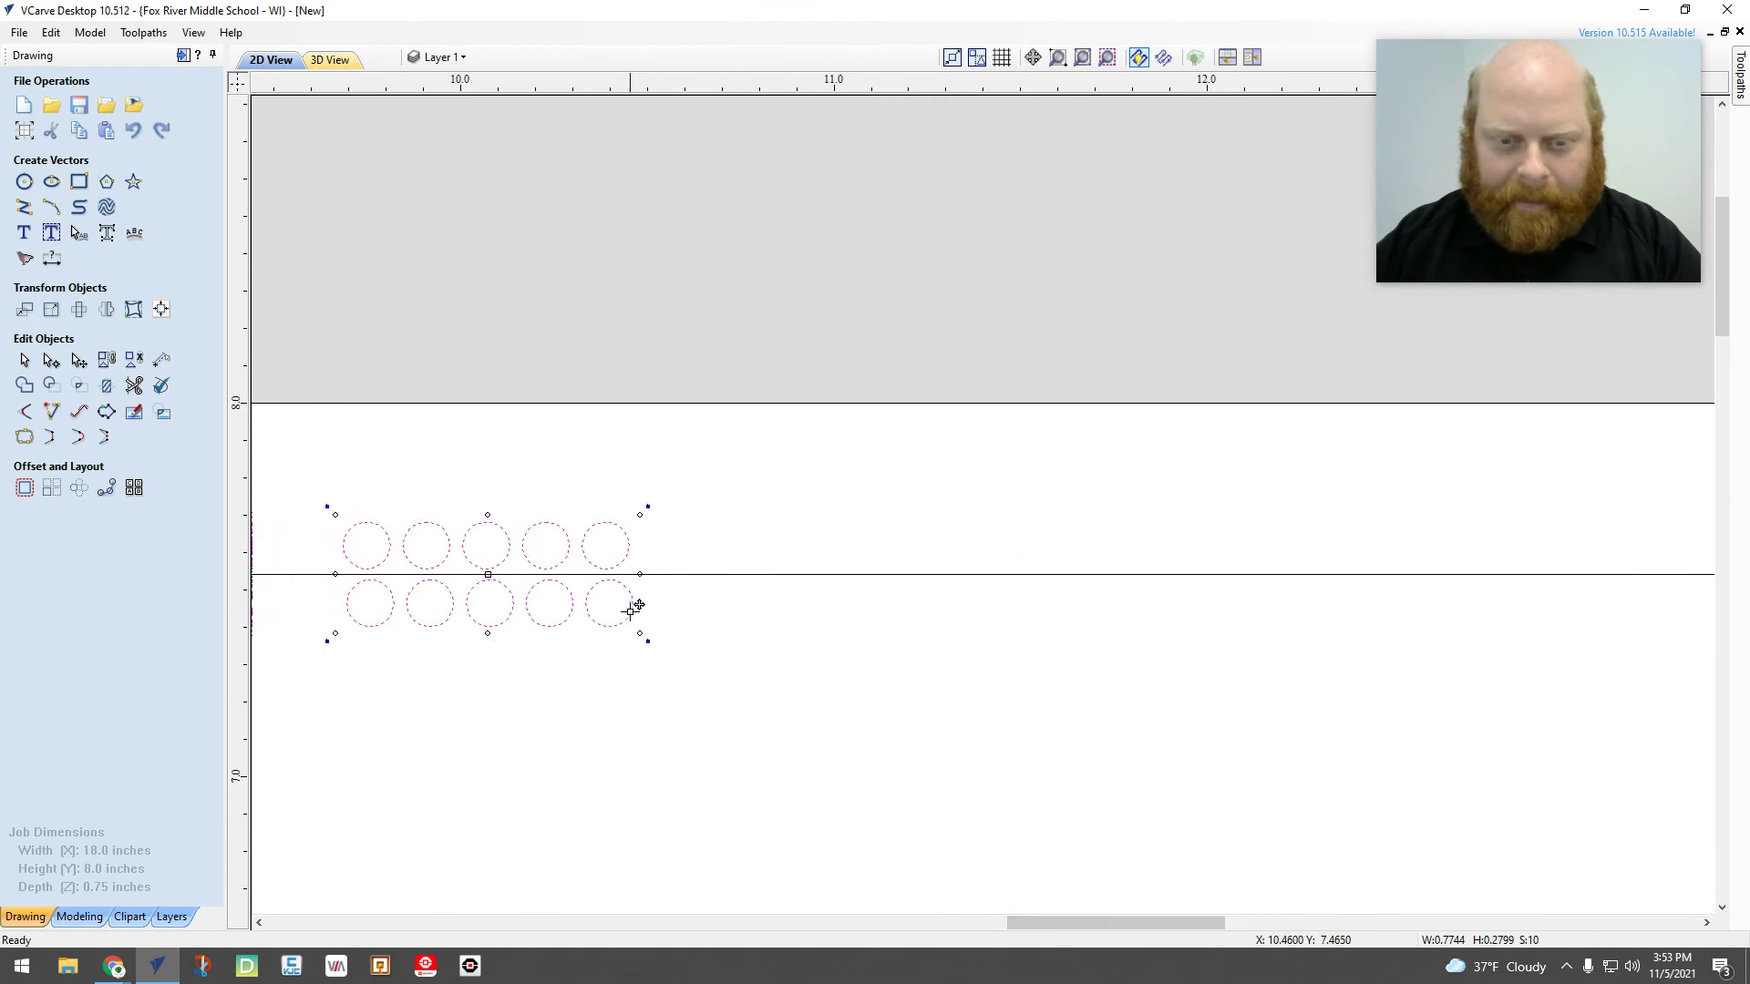
pyautogui.moveTo(636, 608); pyautogui.dragTo(1631, 602)
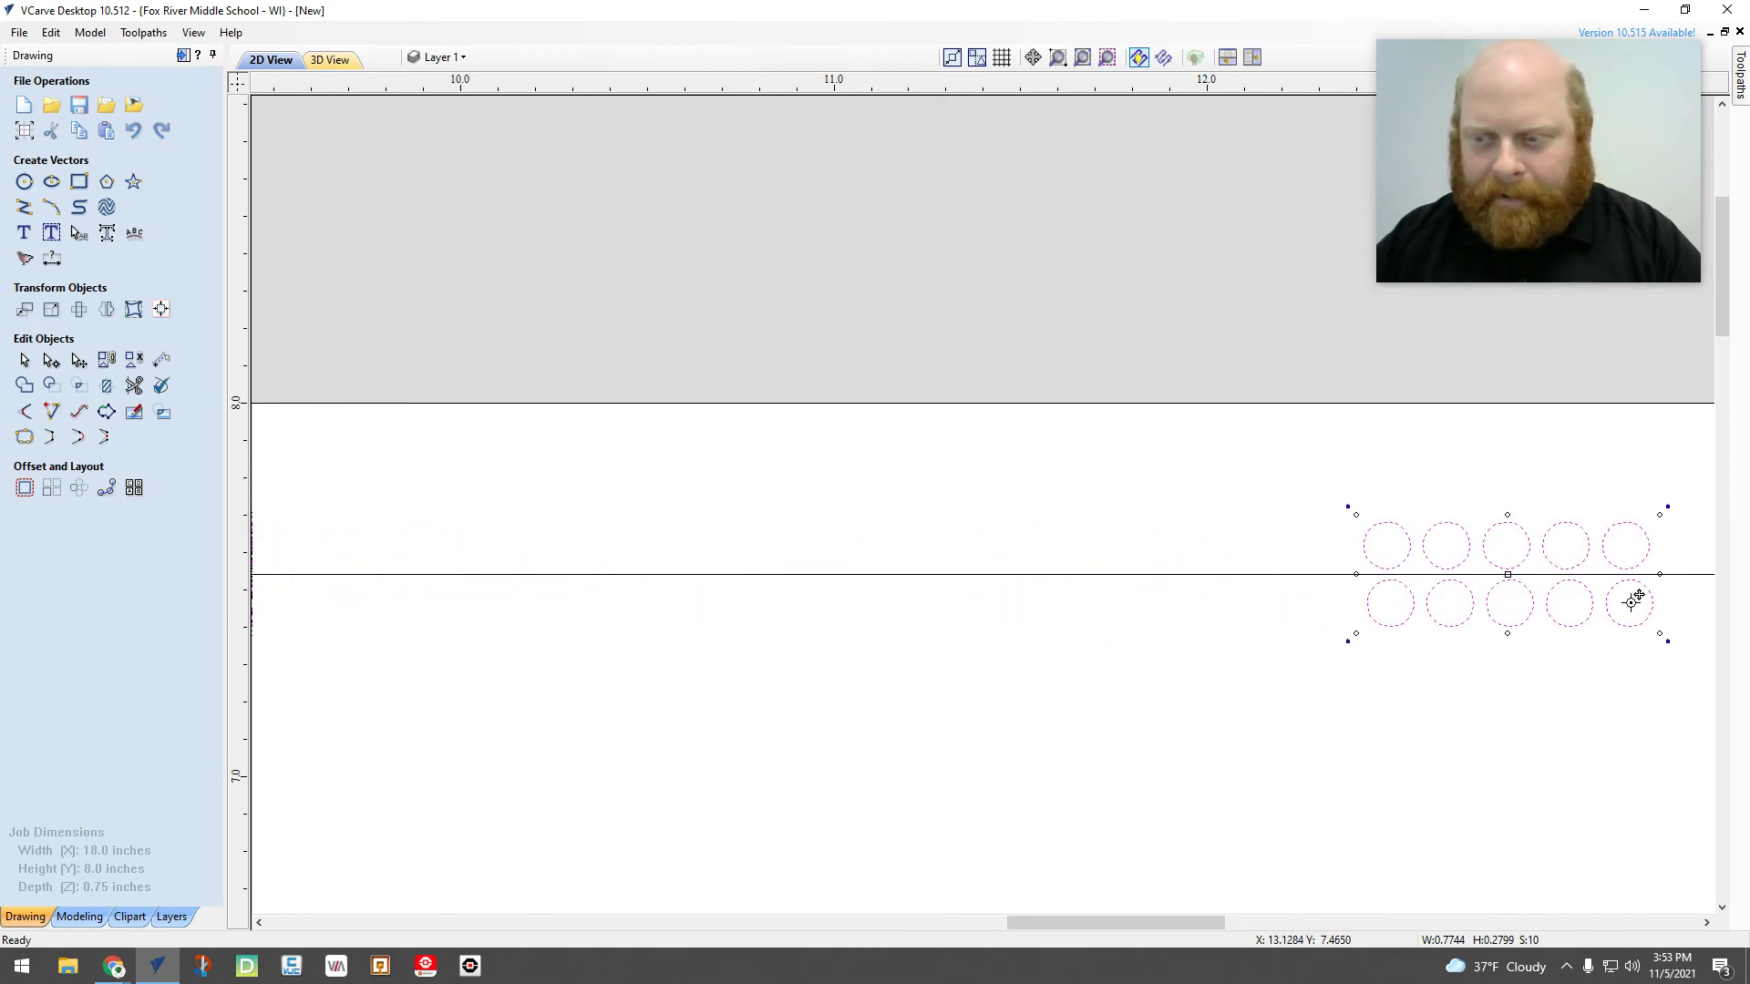
pyautogui.moveTo(1072, 927); pyautogui.dragTo(1201, 923)
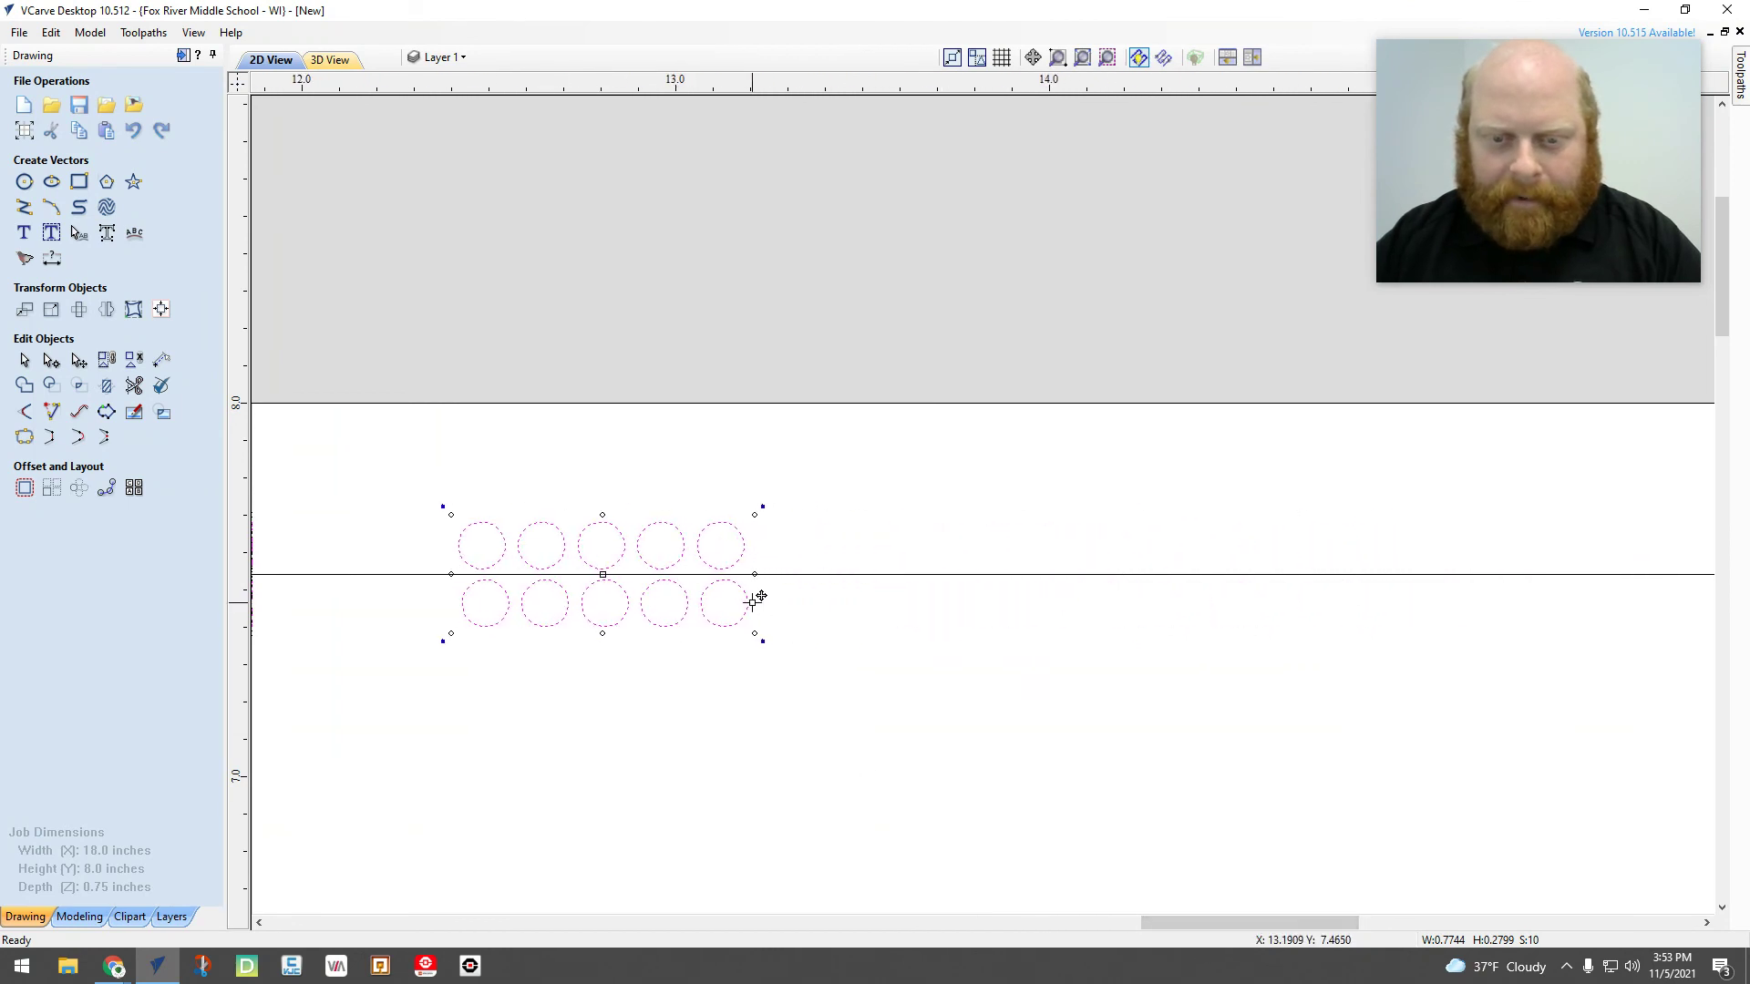
pyautogui.moveTo(754, 600); pyautogui.dragTo(1581, 603)
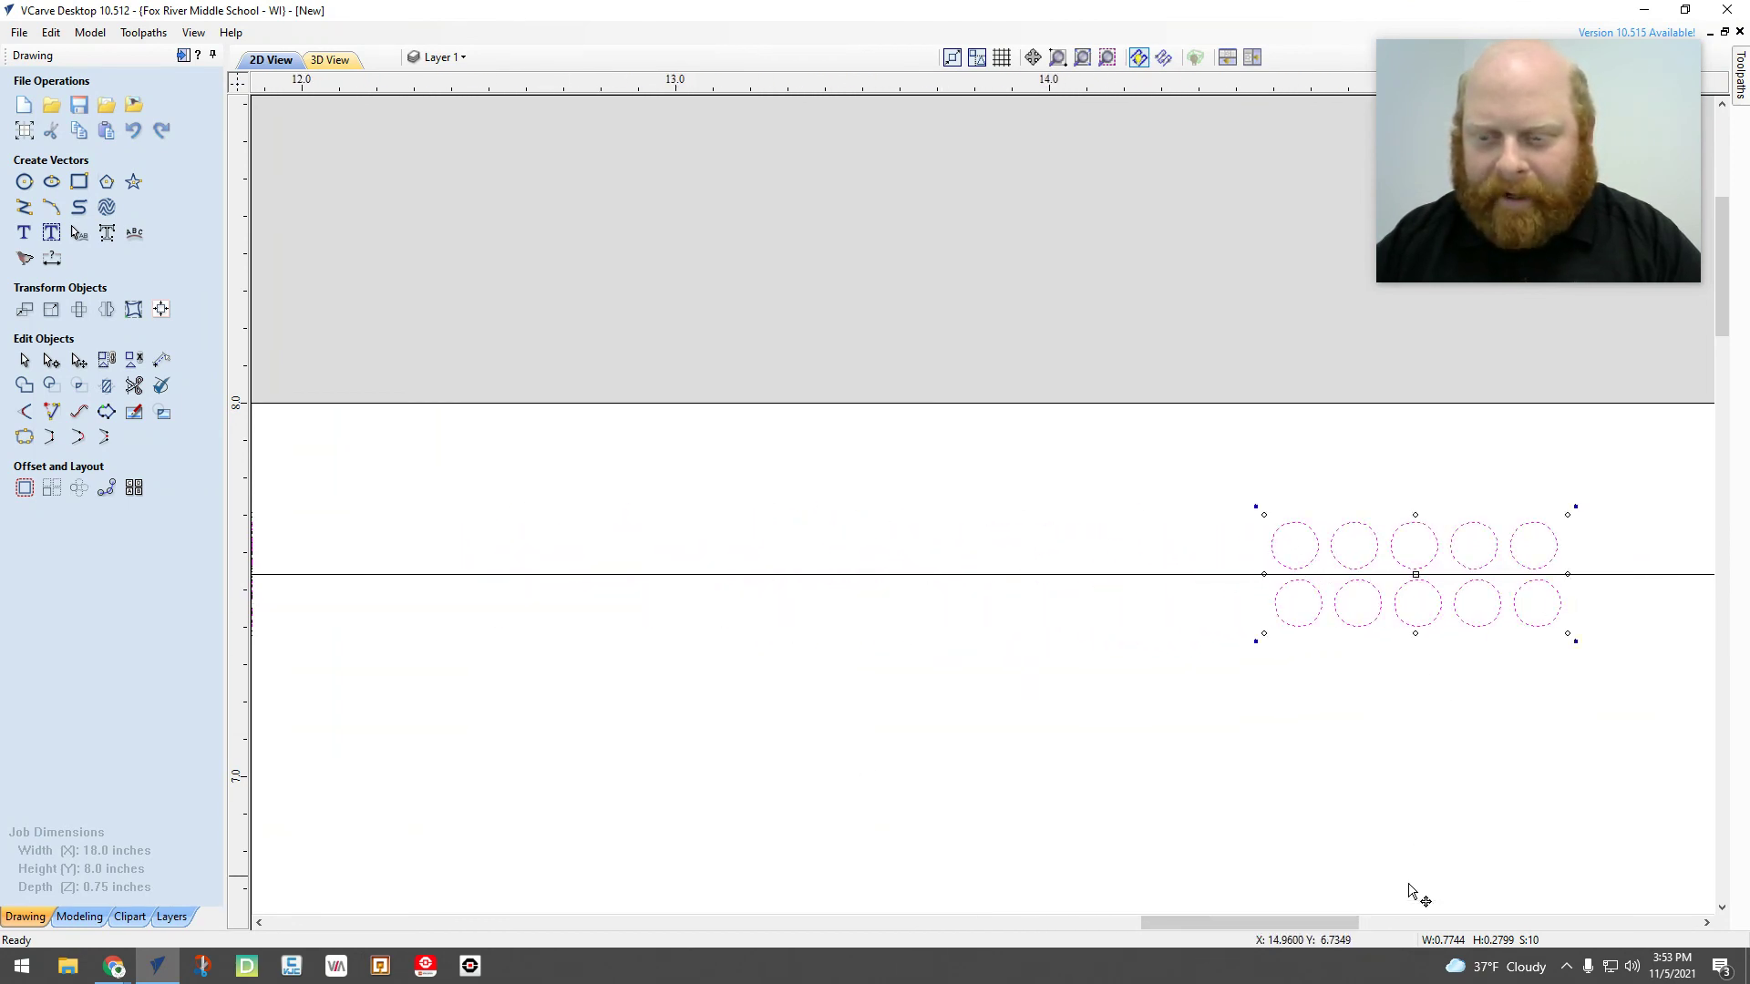
pyautogui.moveTo(1318, 922); pyautogui.dragTo(1429, 929)
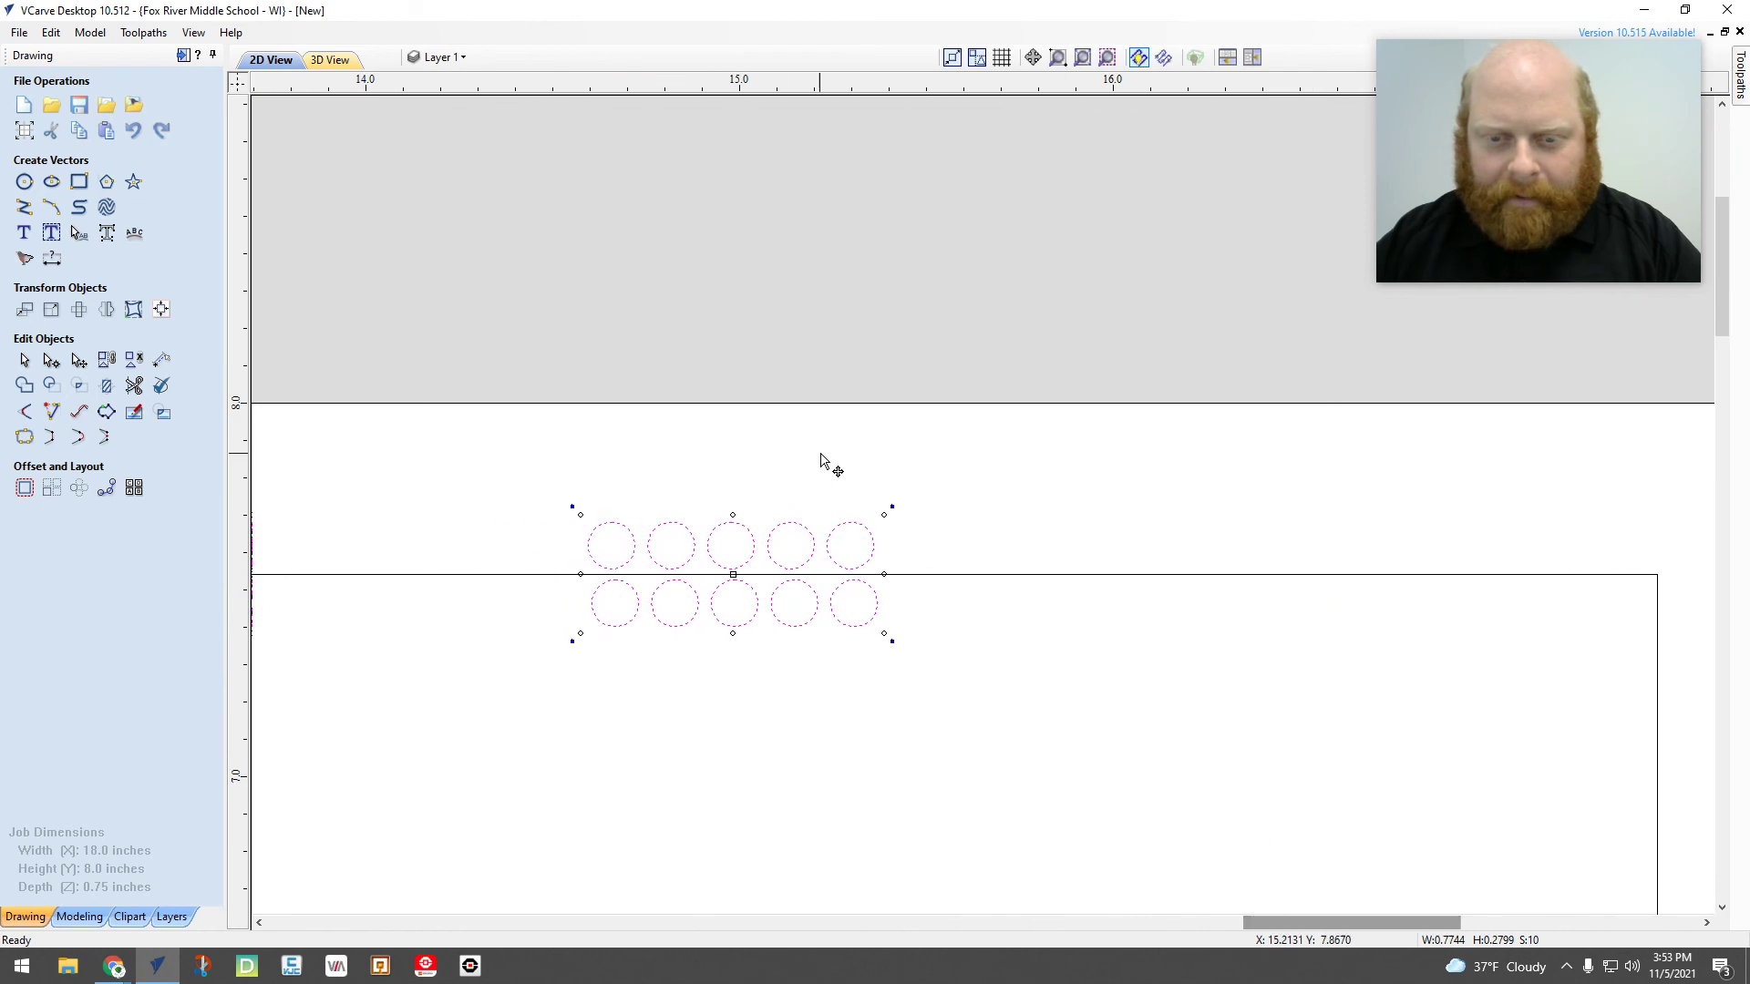
pyautogui.moveTo(840, 578); pyautogui.dragTo(1391, 588)
pyautogui.click(1274, 855)
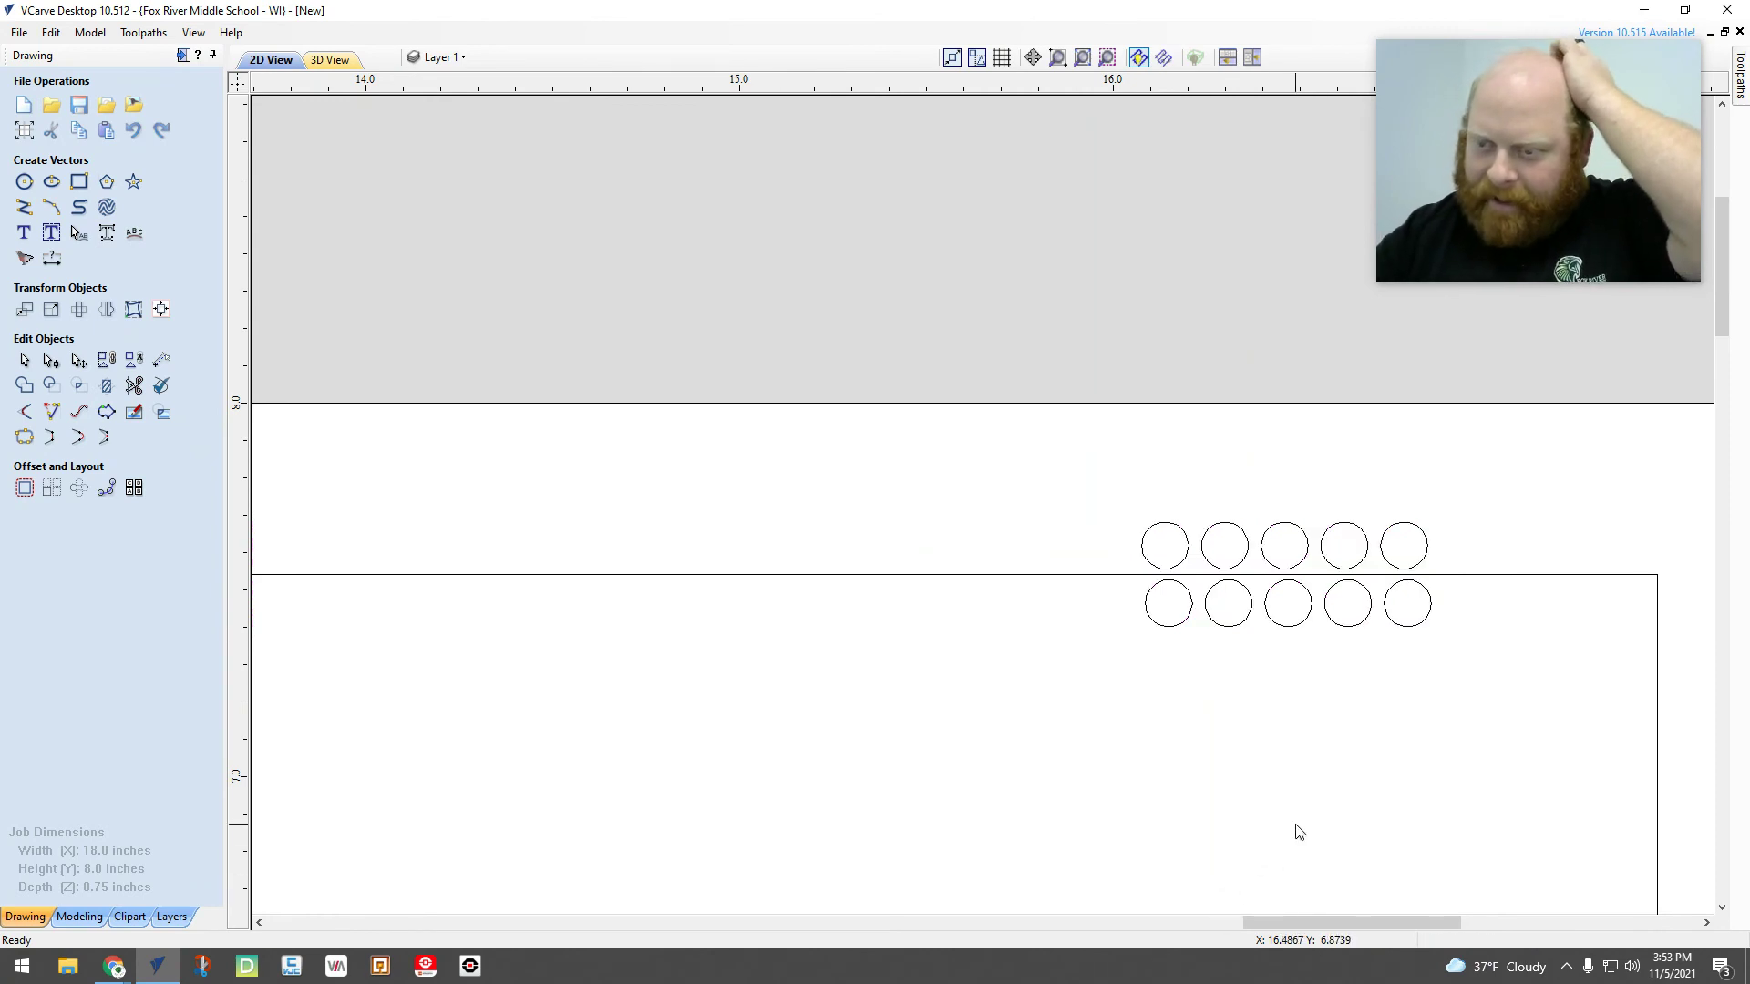
# Duplicate the far-right group's last pair of circles at the guide's right corner and delete the guide path copied with them
pyautogui.moveTo(1326, 920); pyautogui.dragTo(1359, 920)
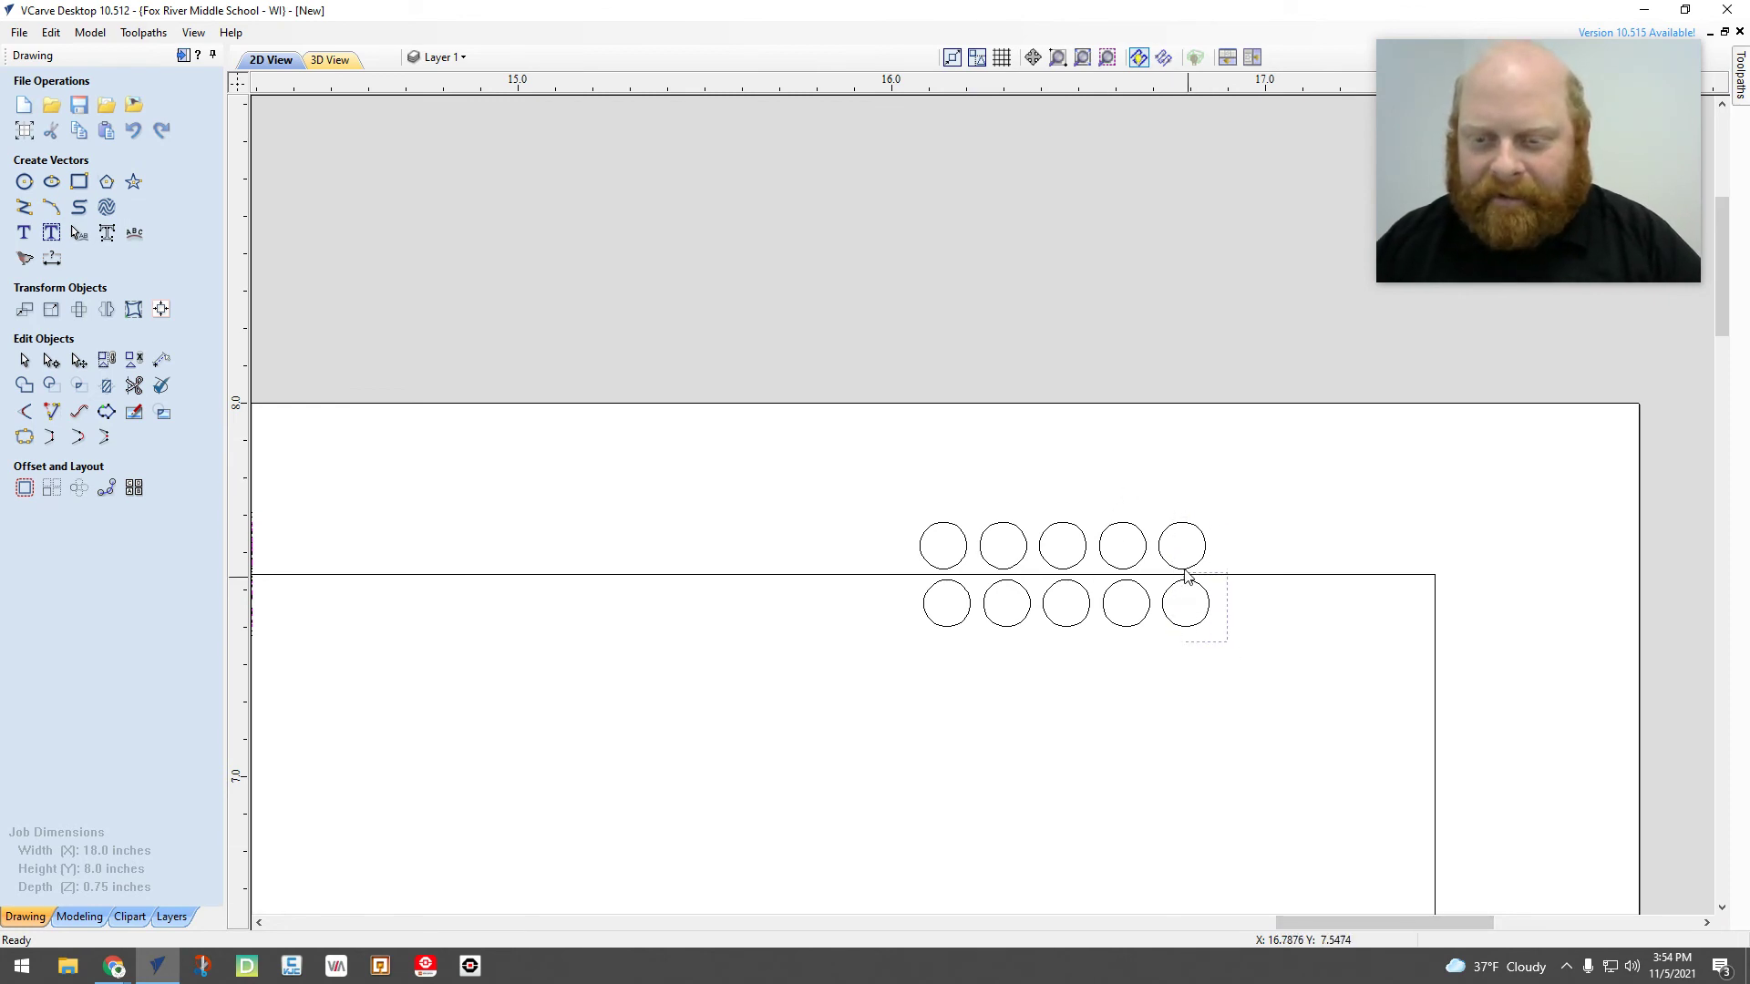
pyautogui.moveTo(1210, 625); pyautogui.dragTo(1184, 512)
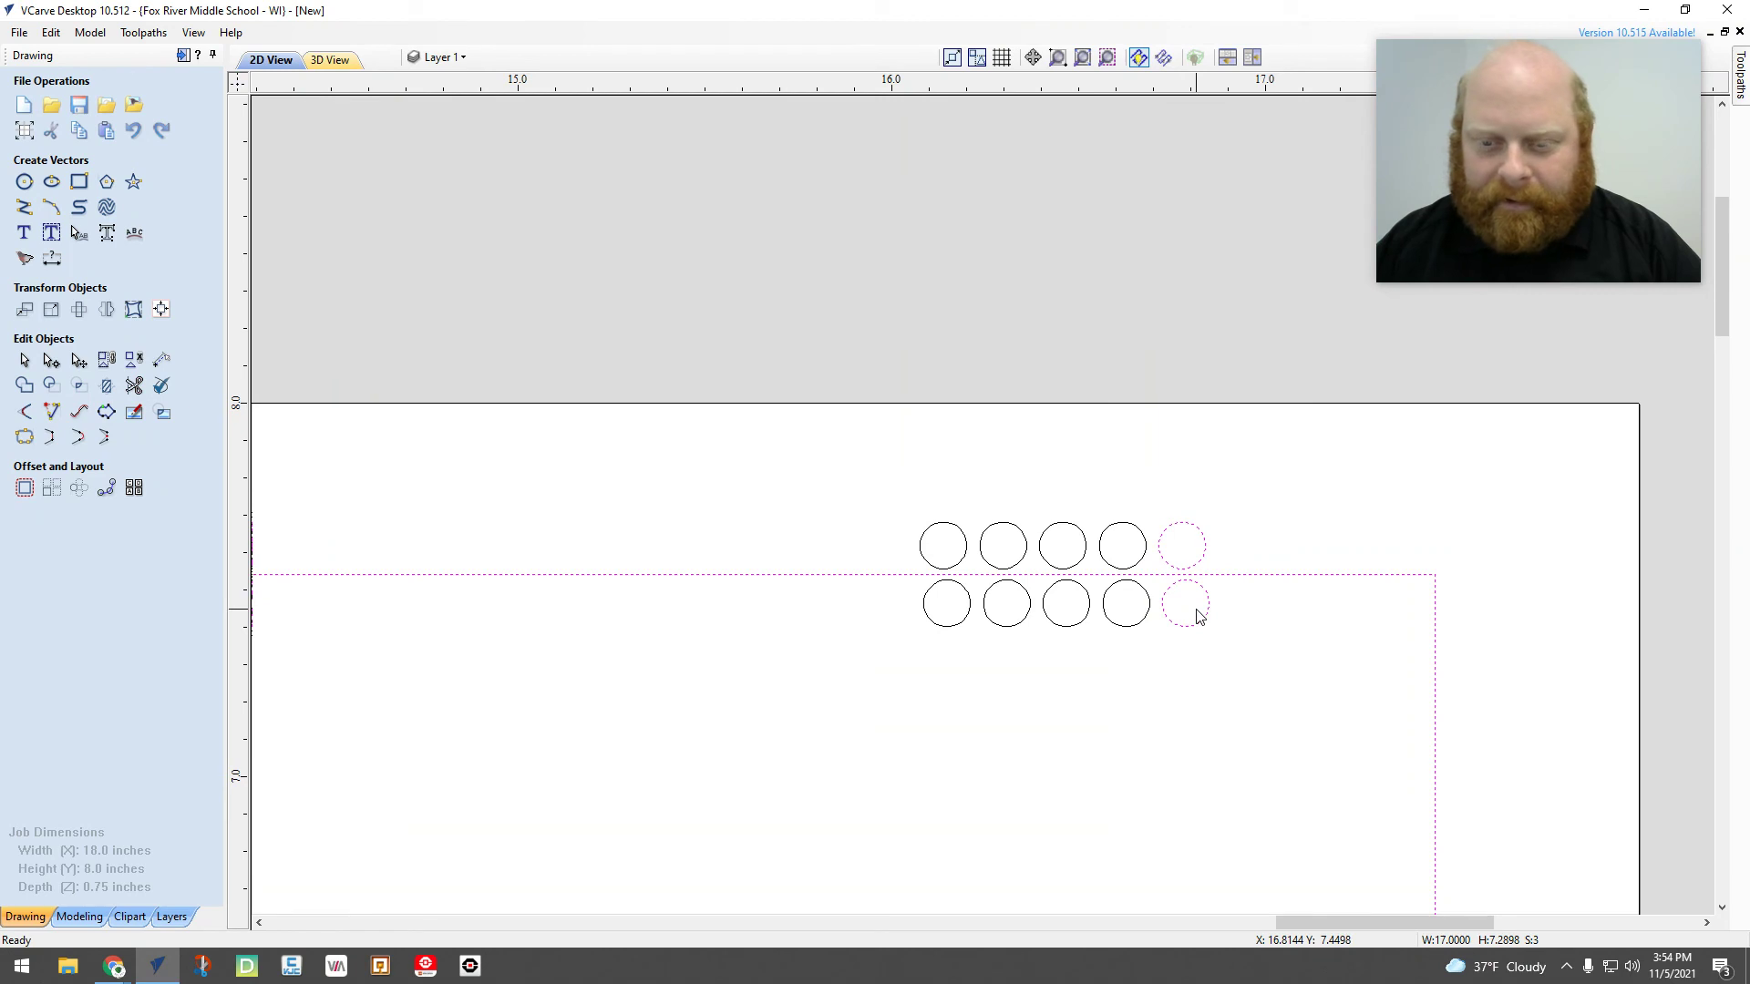
pyautogui.press('Right')
pyautogui.press('Right')
pyautogui.press('Right')
pyautogui.press('Right')
pyautogui.press('Right')
pyautogui.press('Right')
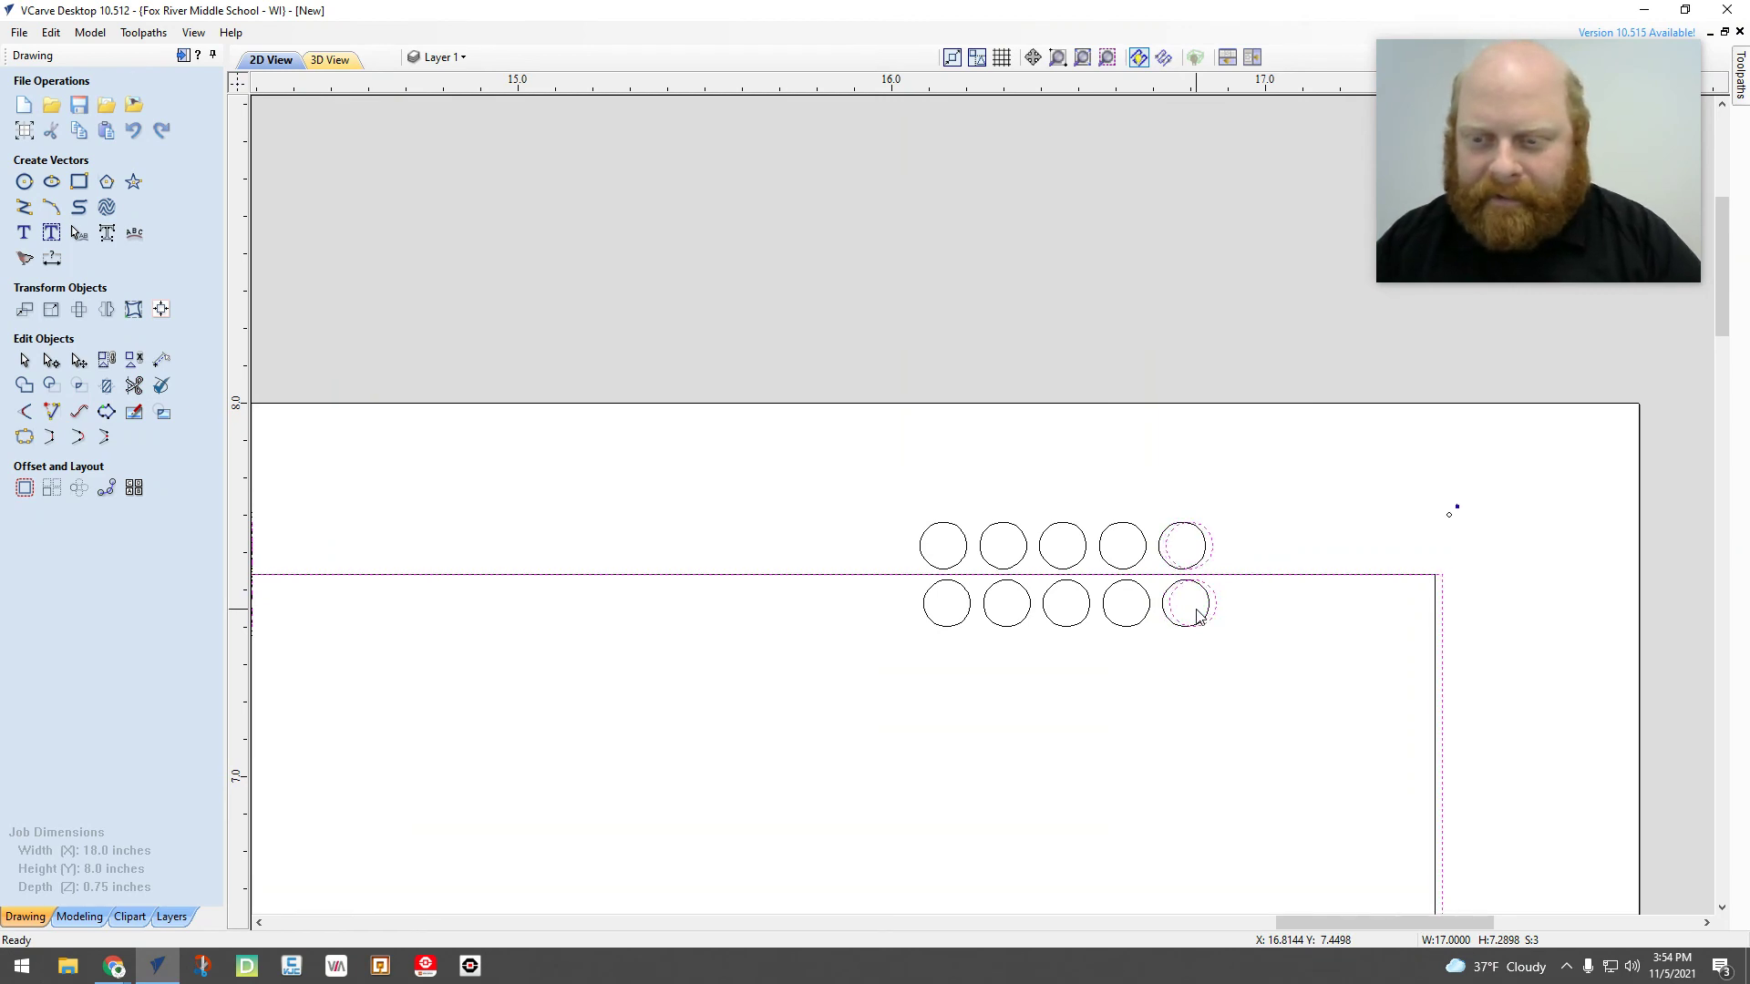
pyautogui.press('Right')
pyautogui.press('Right')
pyautogui.press('Right')
pyautogui.press('Right')
pyautogui.press('Right')
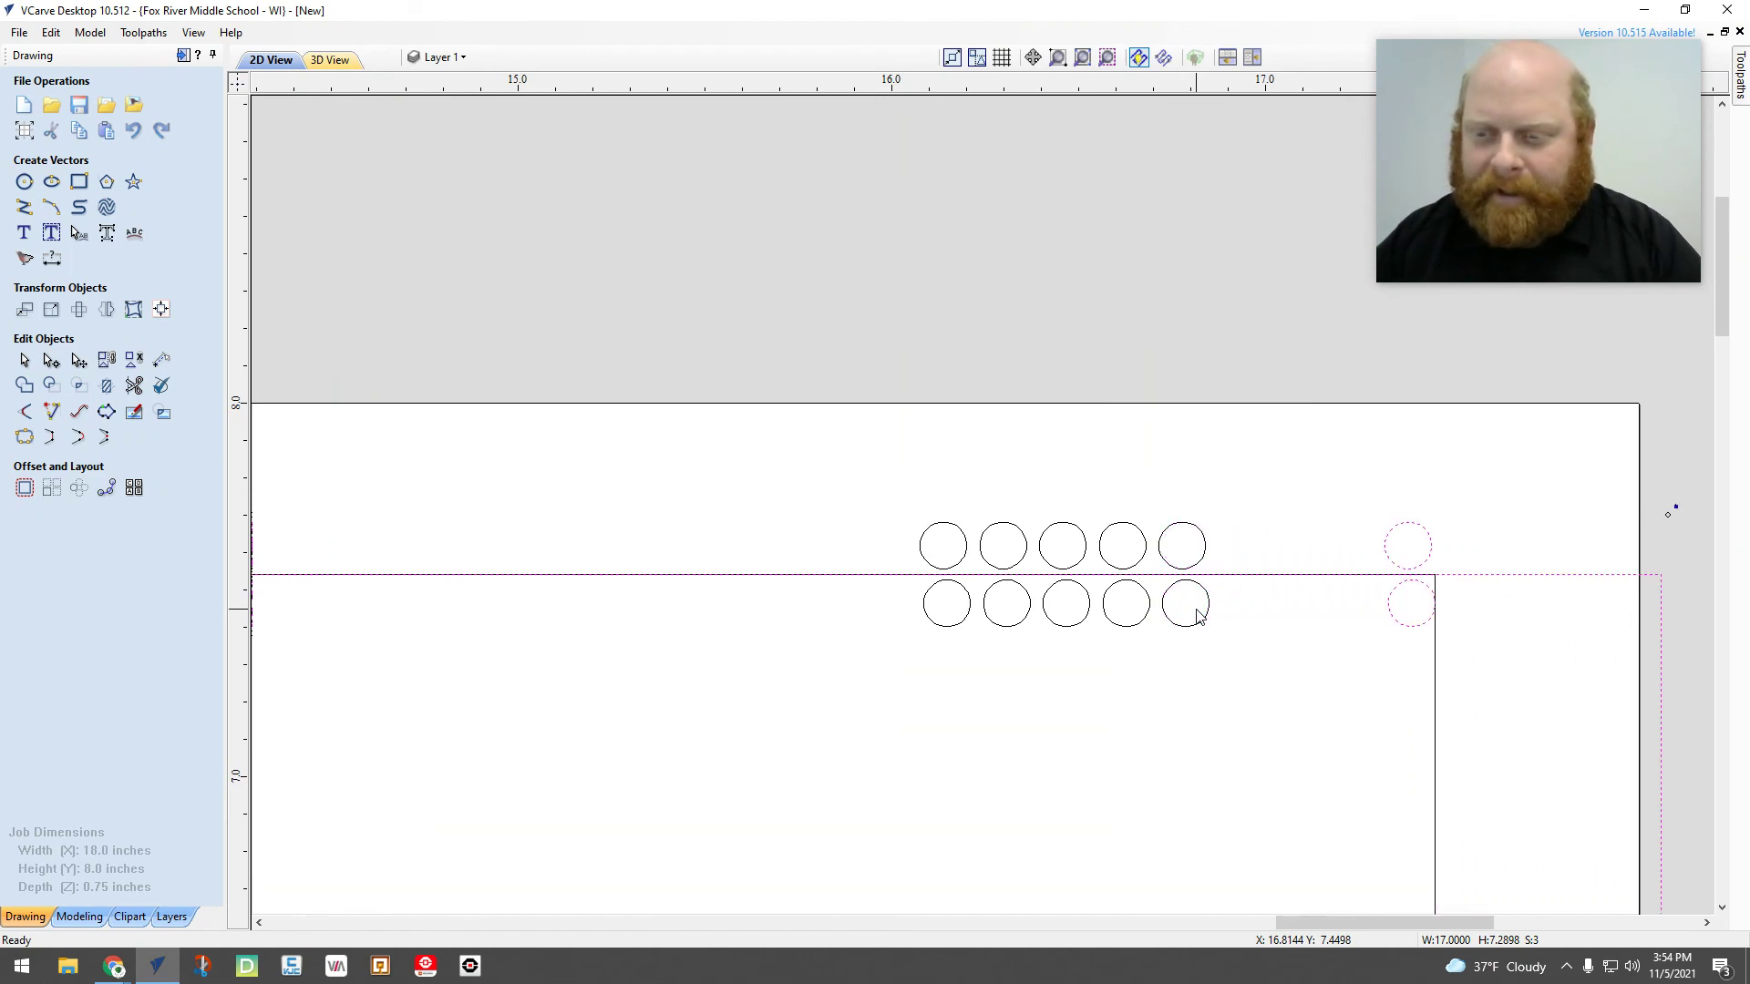
pyautogui.click(1517, 606)
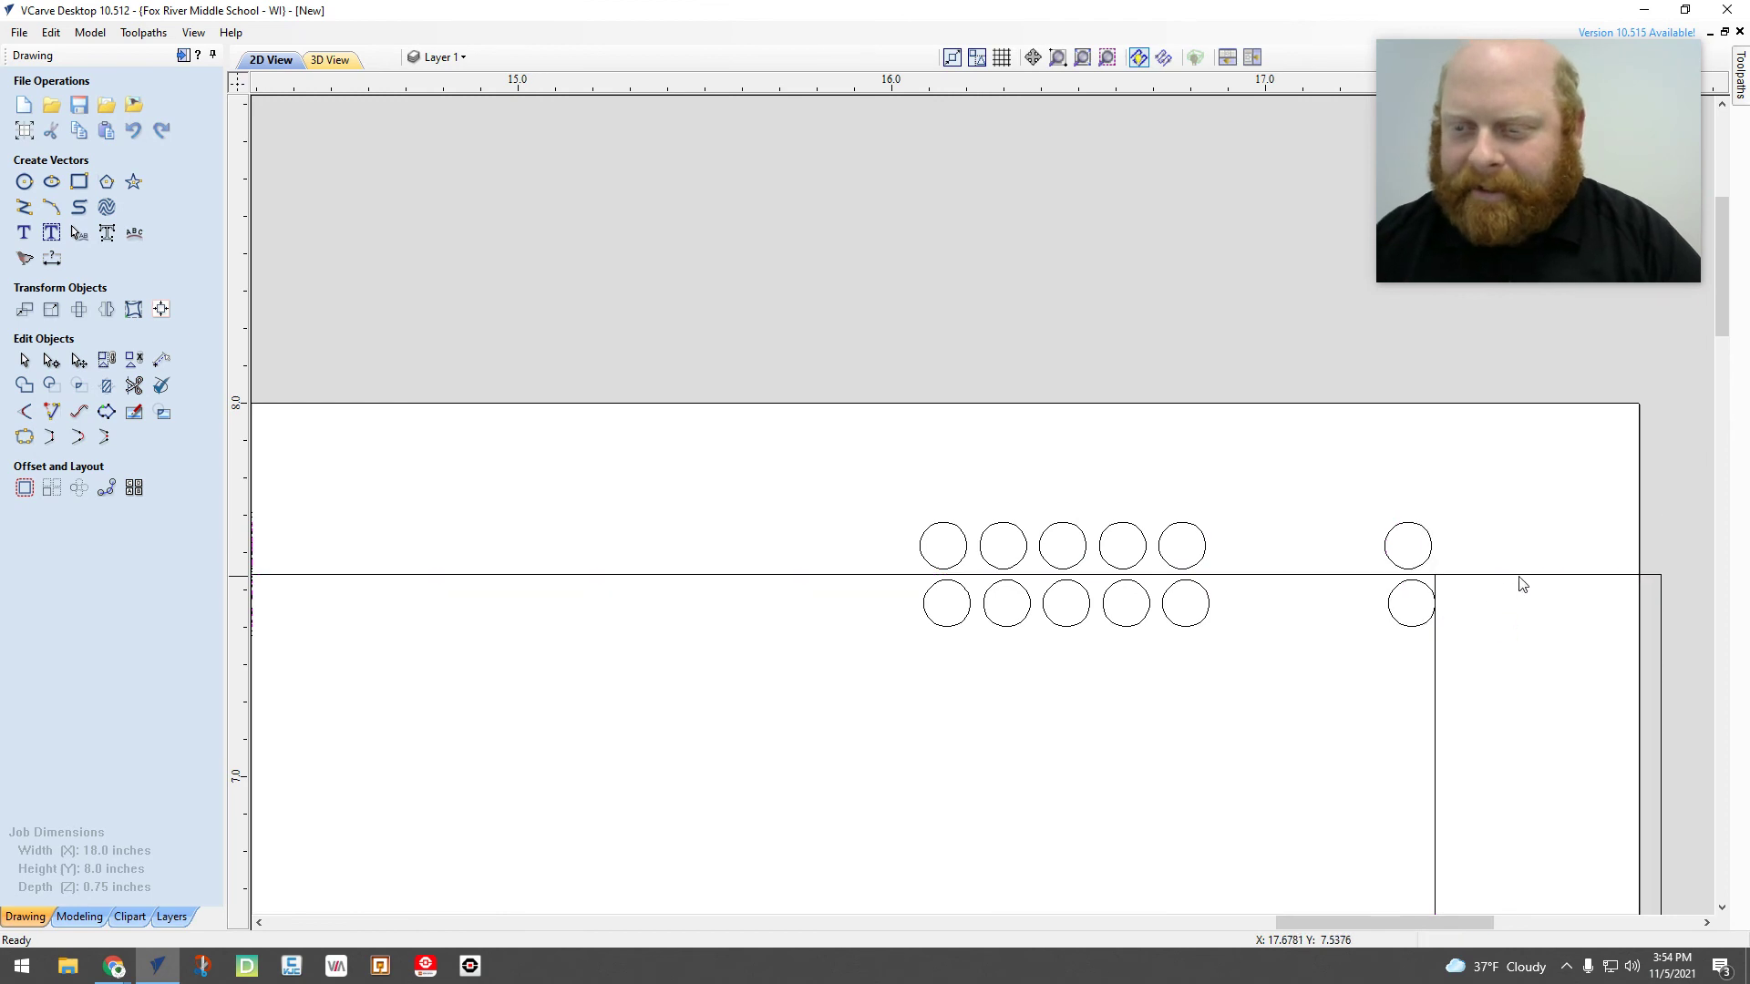
pyautogui.click(1522, 580)
pyautogui.press('Delete')
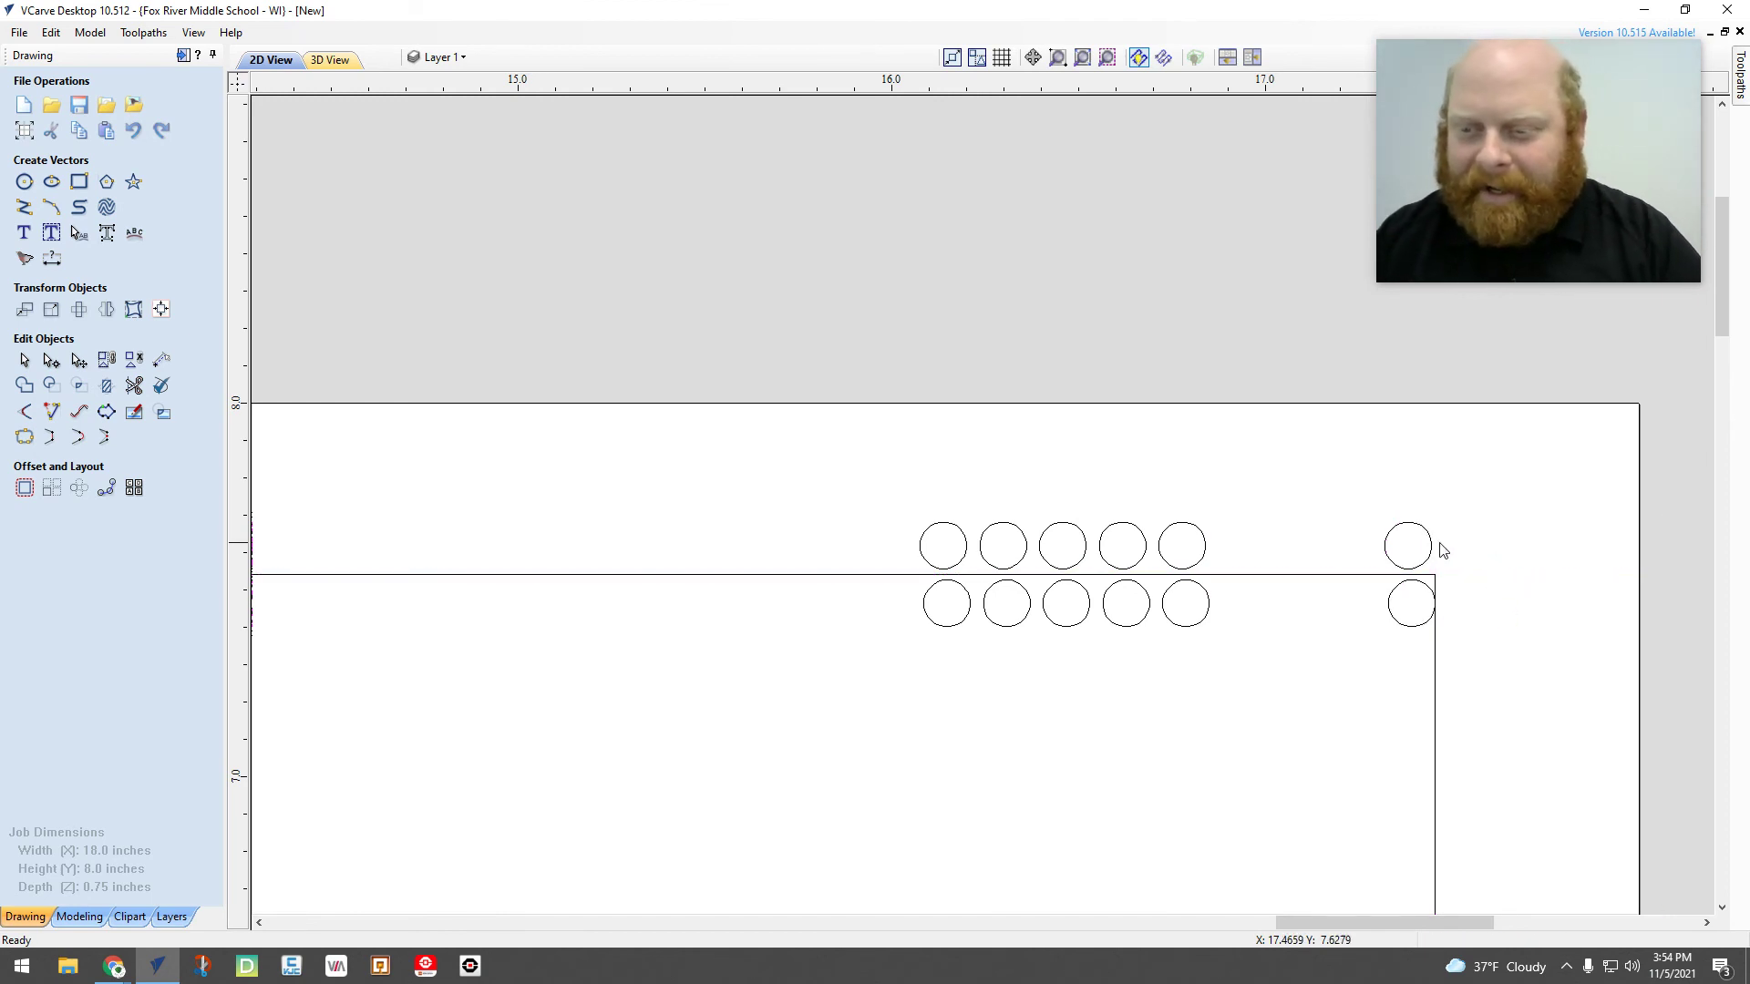
# Separate the corner pair: place the upper circle diagonally outside the guide's corner and the lower one just inside it, near X 17.34, Y 7.42
pyautogui.moveTo(1461, 549); pyautogui.dragTo(1462, 547)
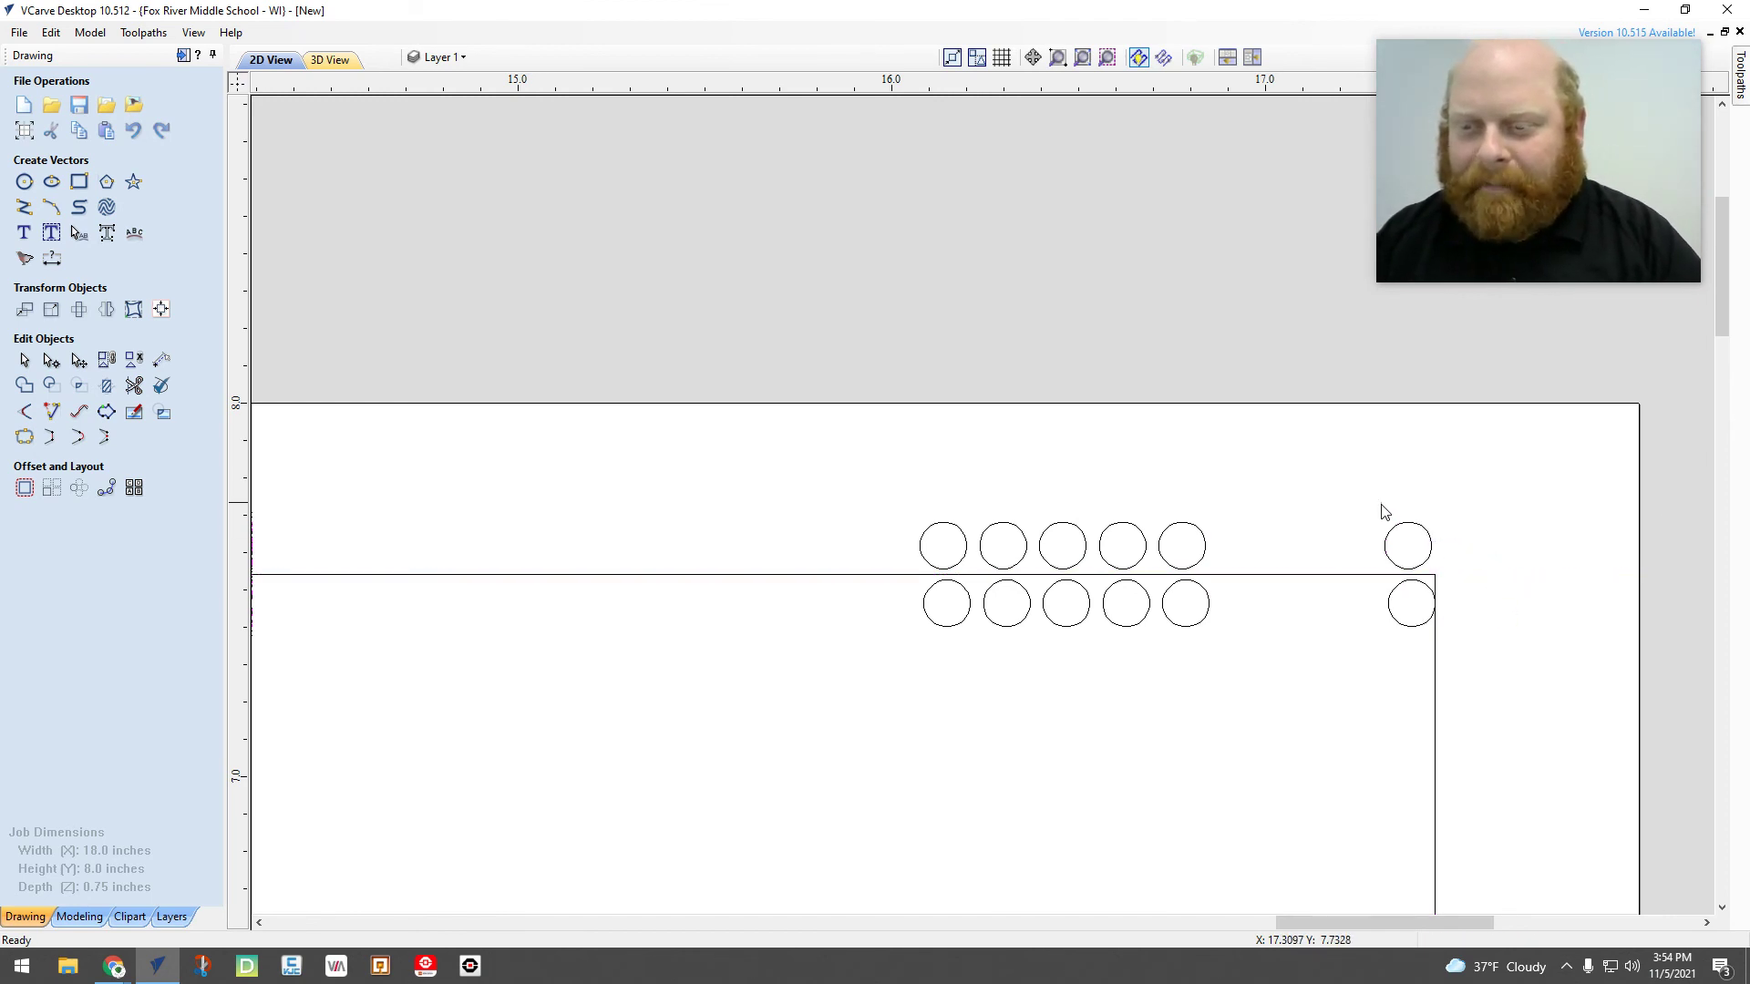
pyautogui.click(1405, 561)
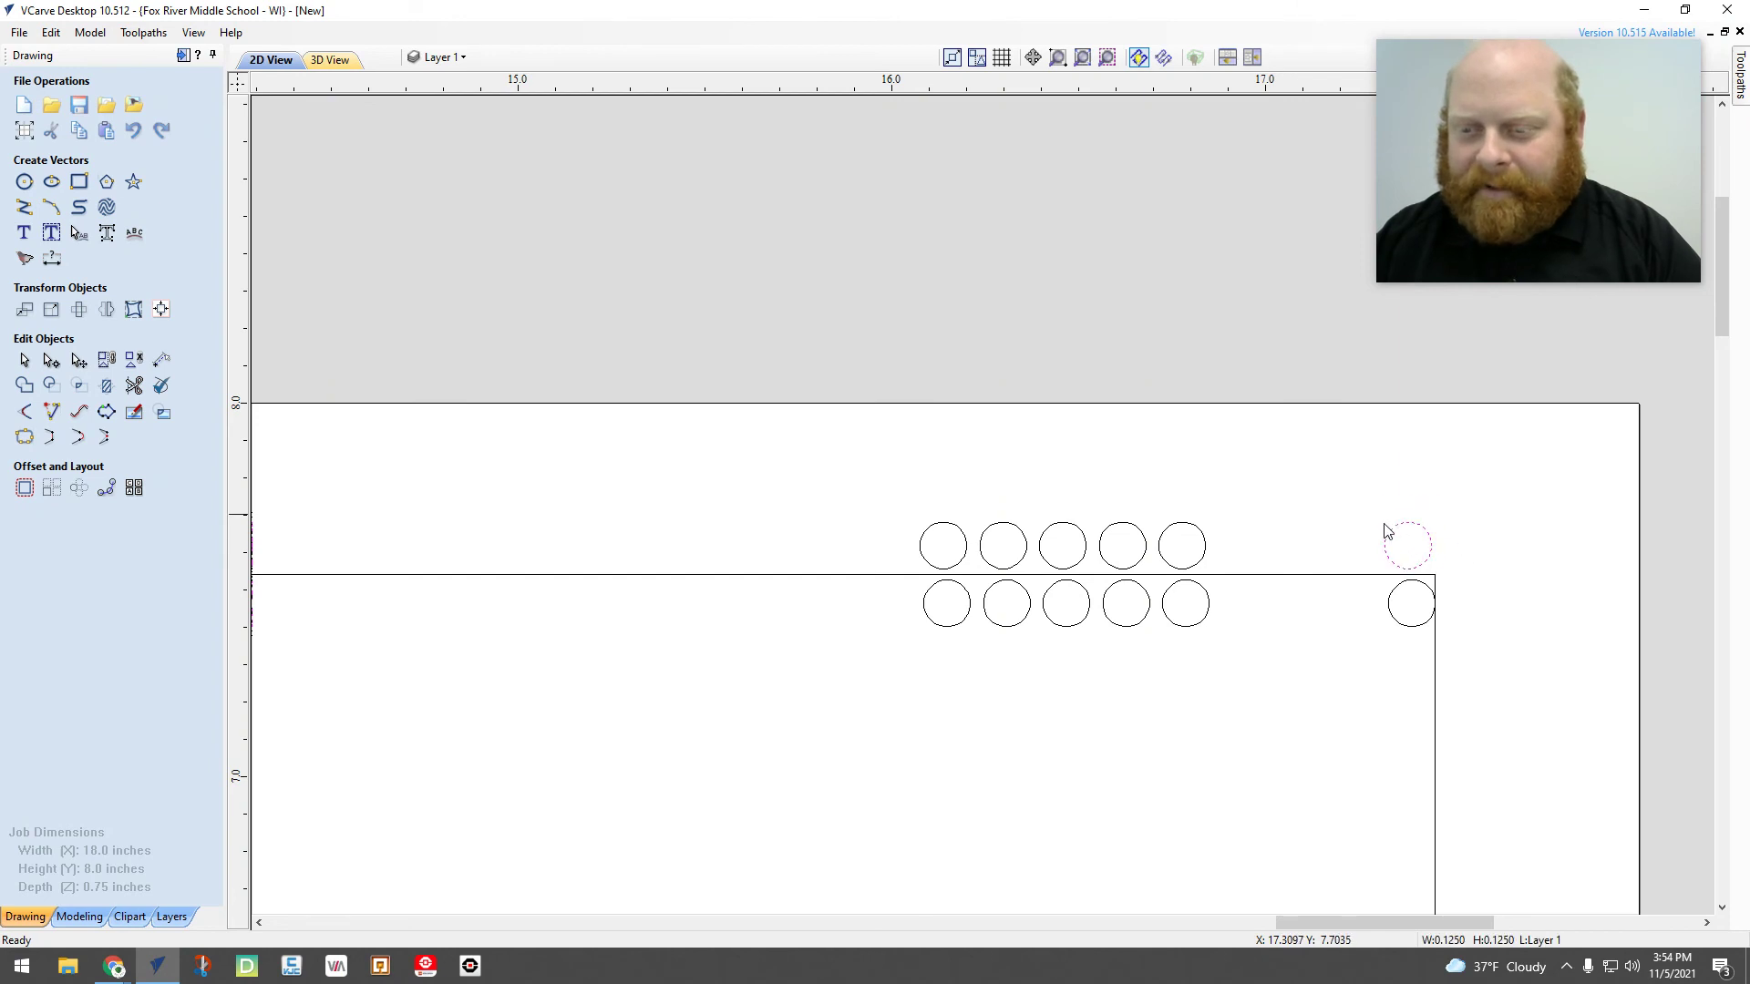
pyautogui.moveTo(1430, 545)
pyautogui.mouseDown()
pyautogui.moveTo(1472, 539)
pyautogui.moveTo(1438, 554)
pyautogui.mouseUp()
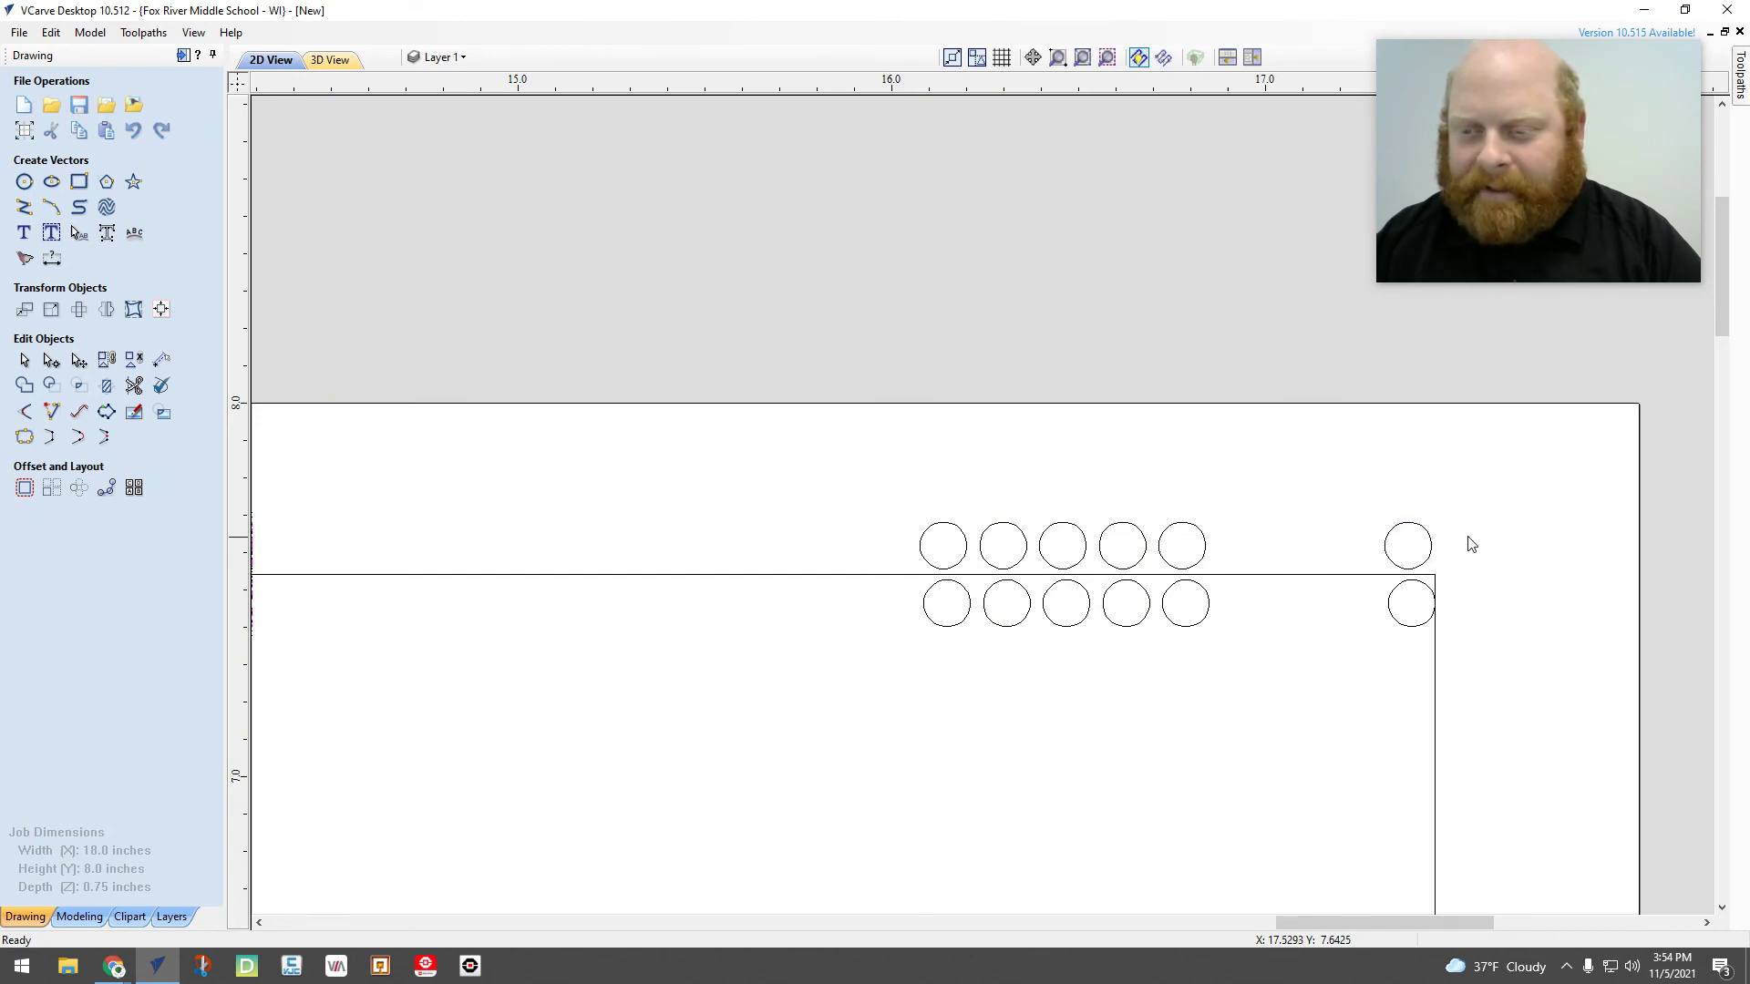
pyautogui.click(1380, 515)
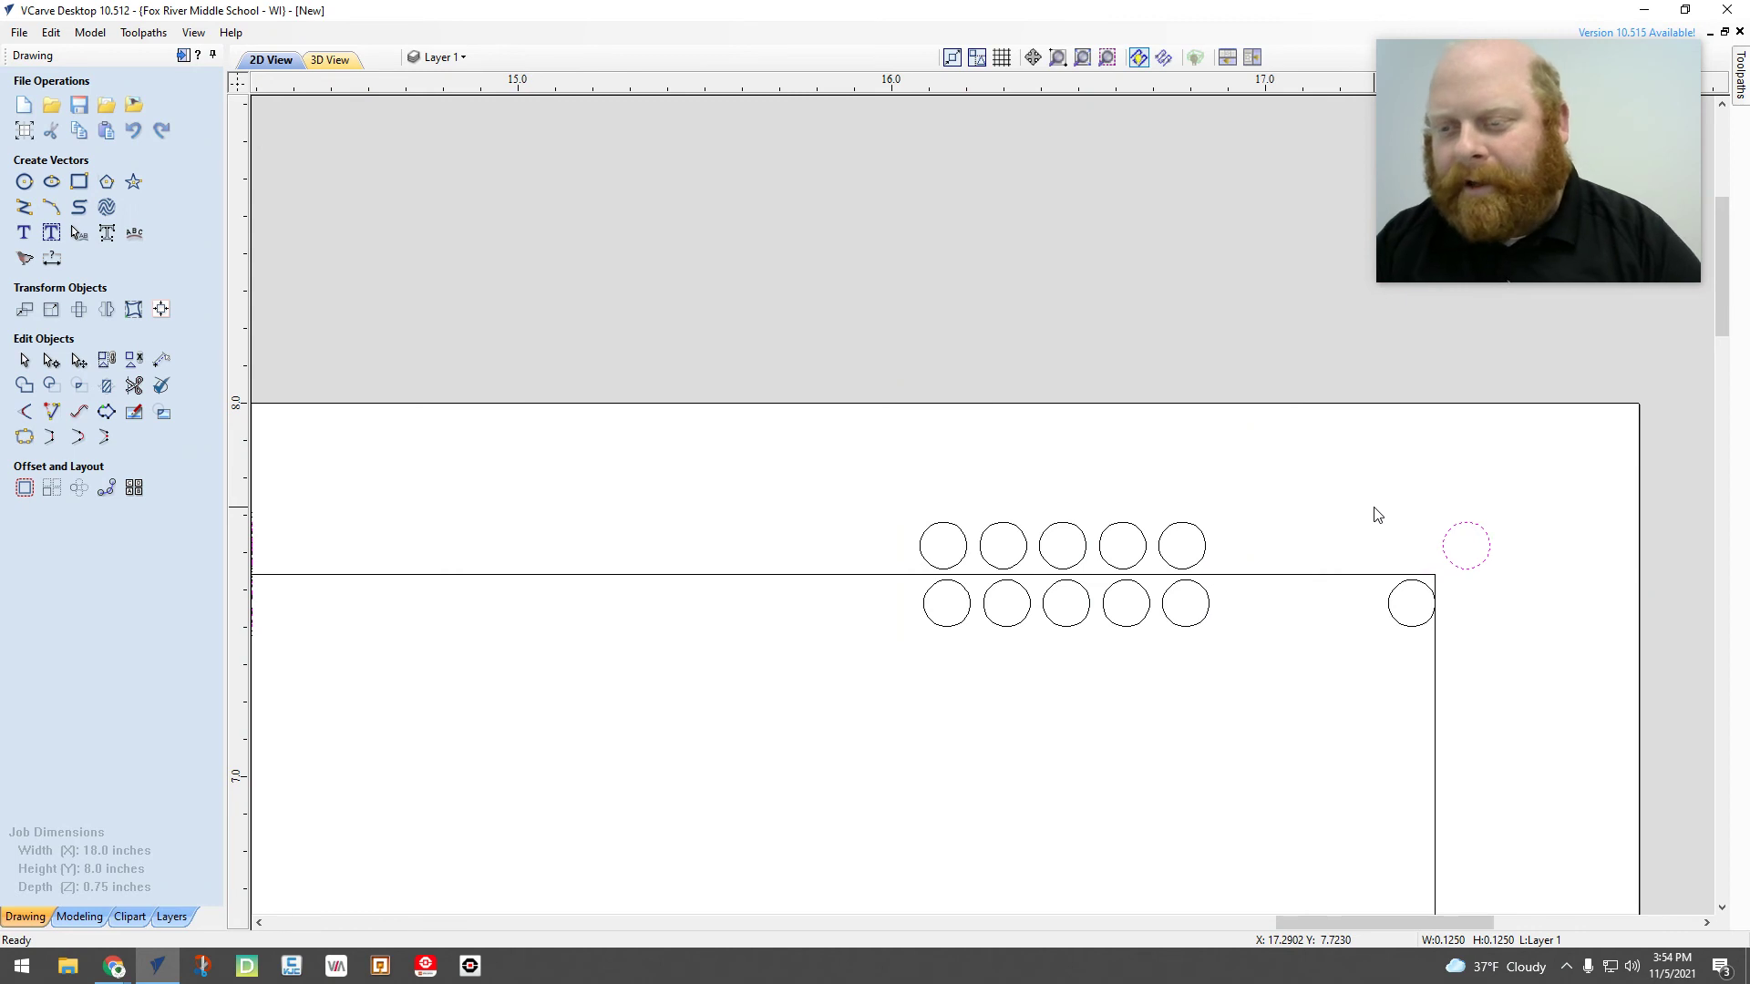
pyautogui.click(1397, 620)
pyautogui.click(1392, 625)
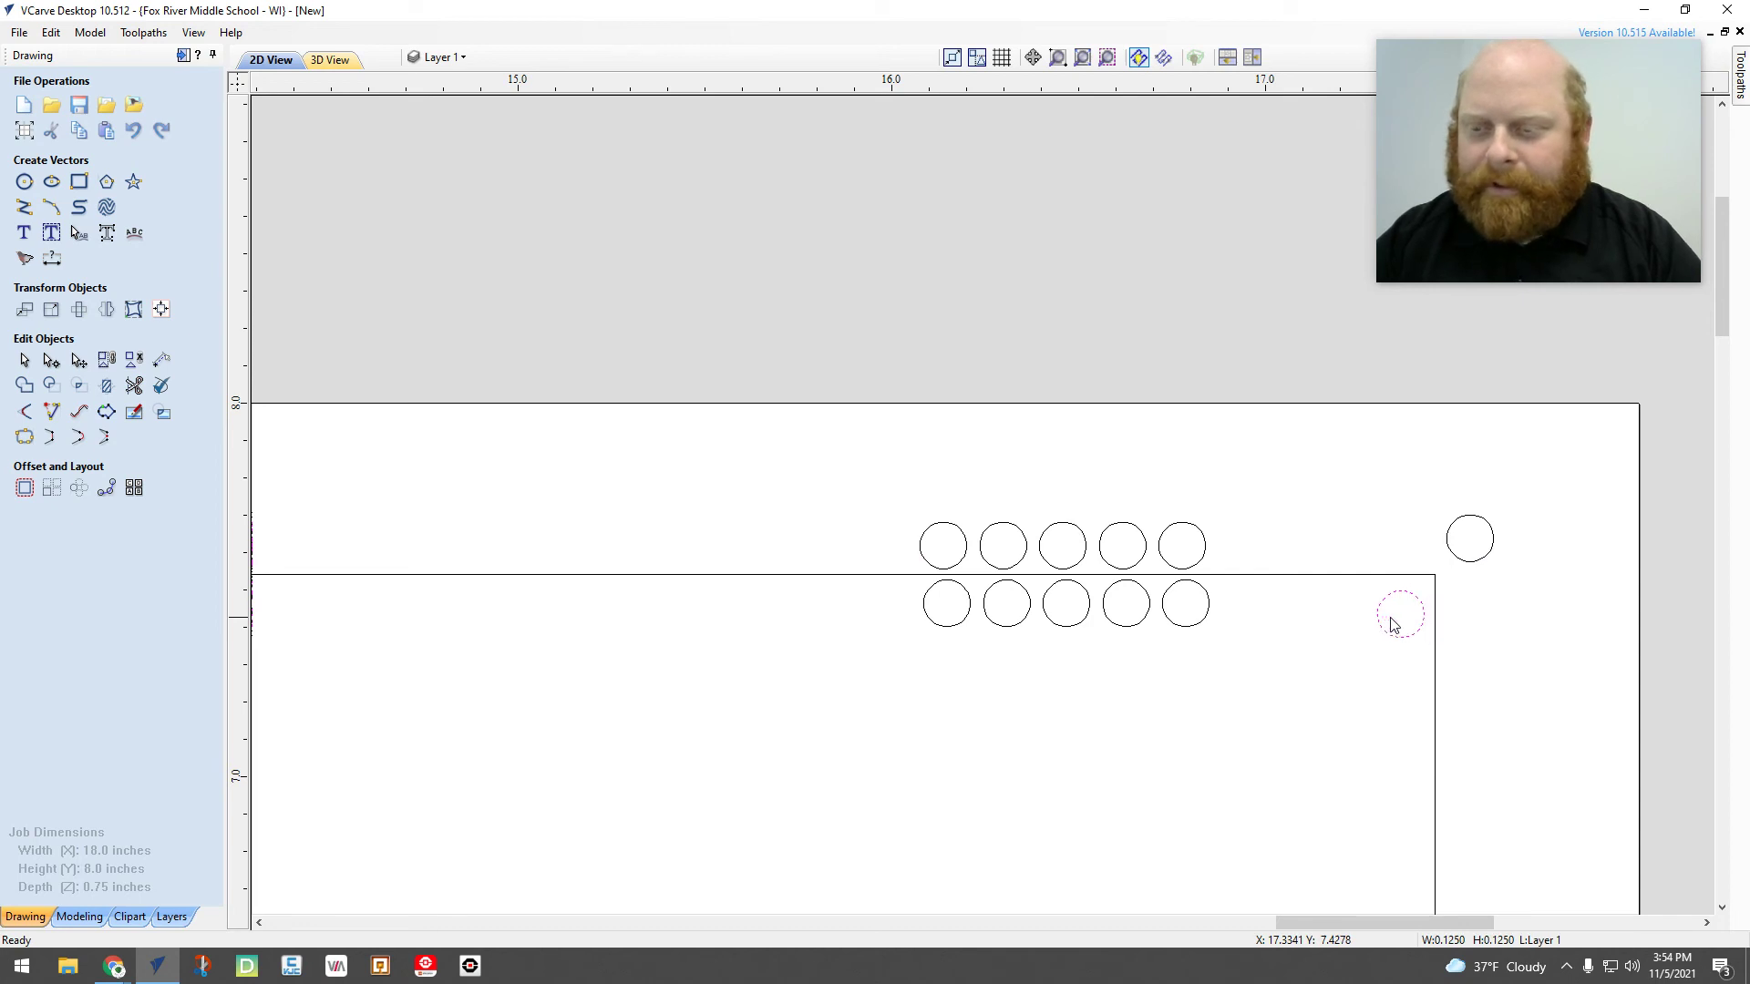
# Delete the last pair of circles, one above and one below the guide line, from the far-right two-row group
pyautogui.click(1254, 632)
pyautogui.click(1203, 630)
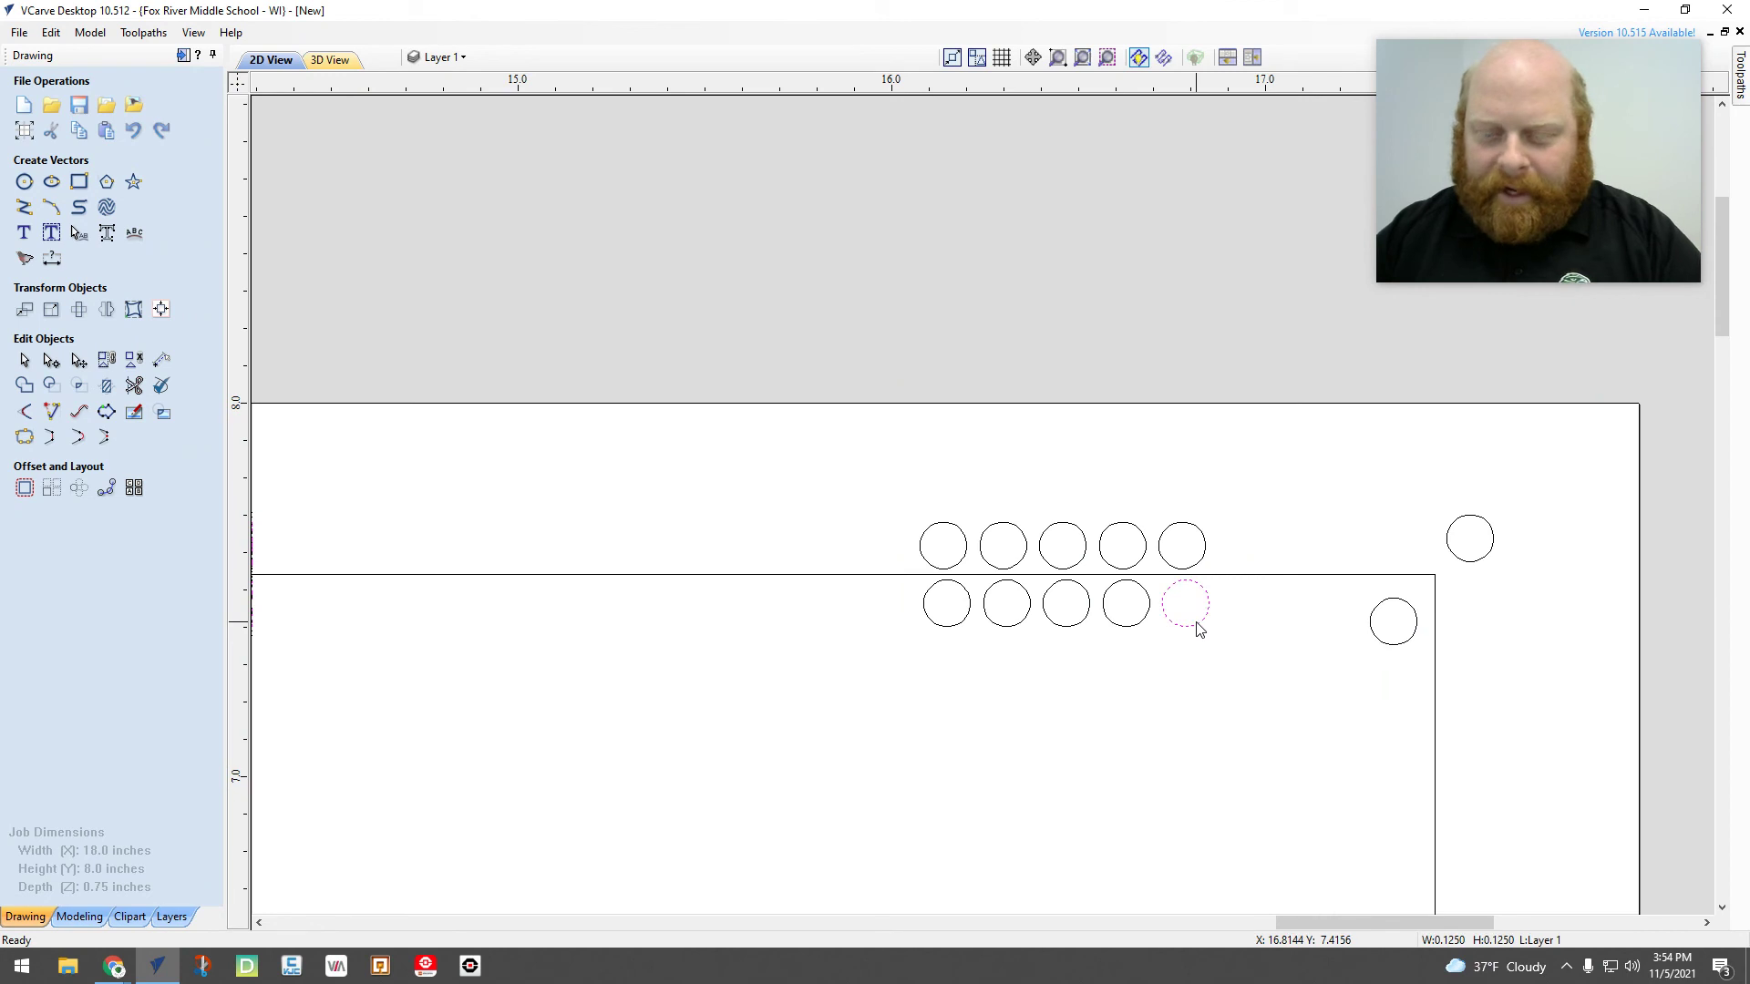
pyautogui.press('Delete')
pyautogui.click(1197, 546)
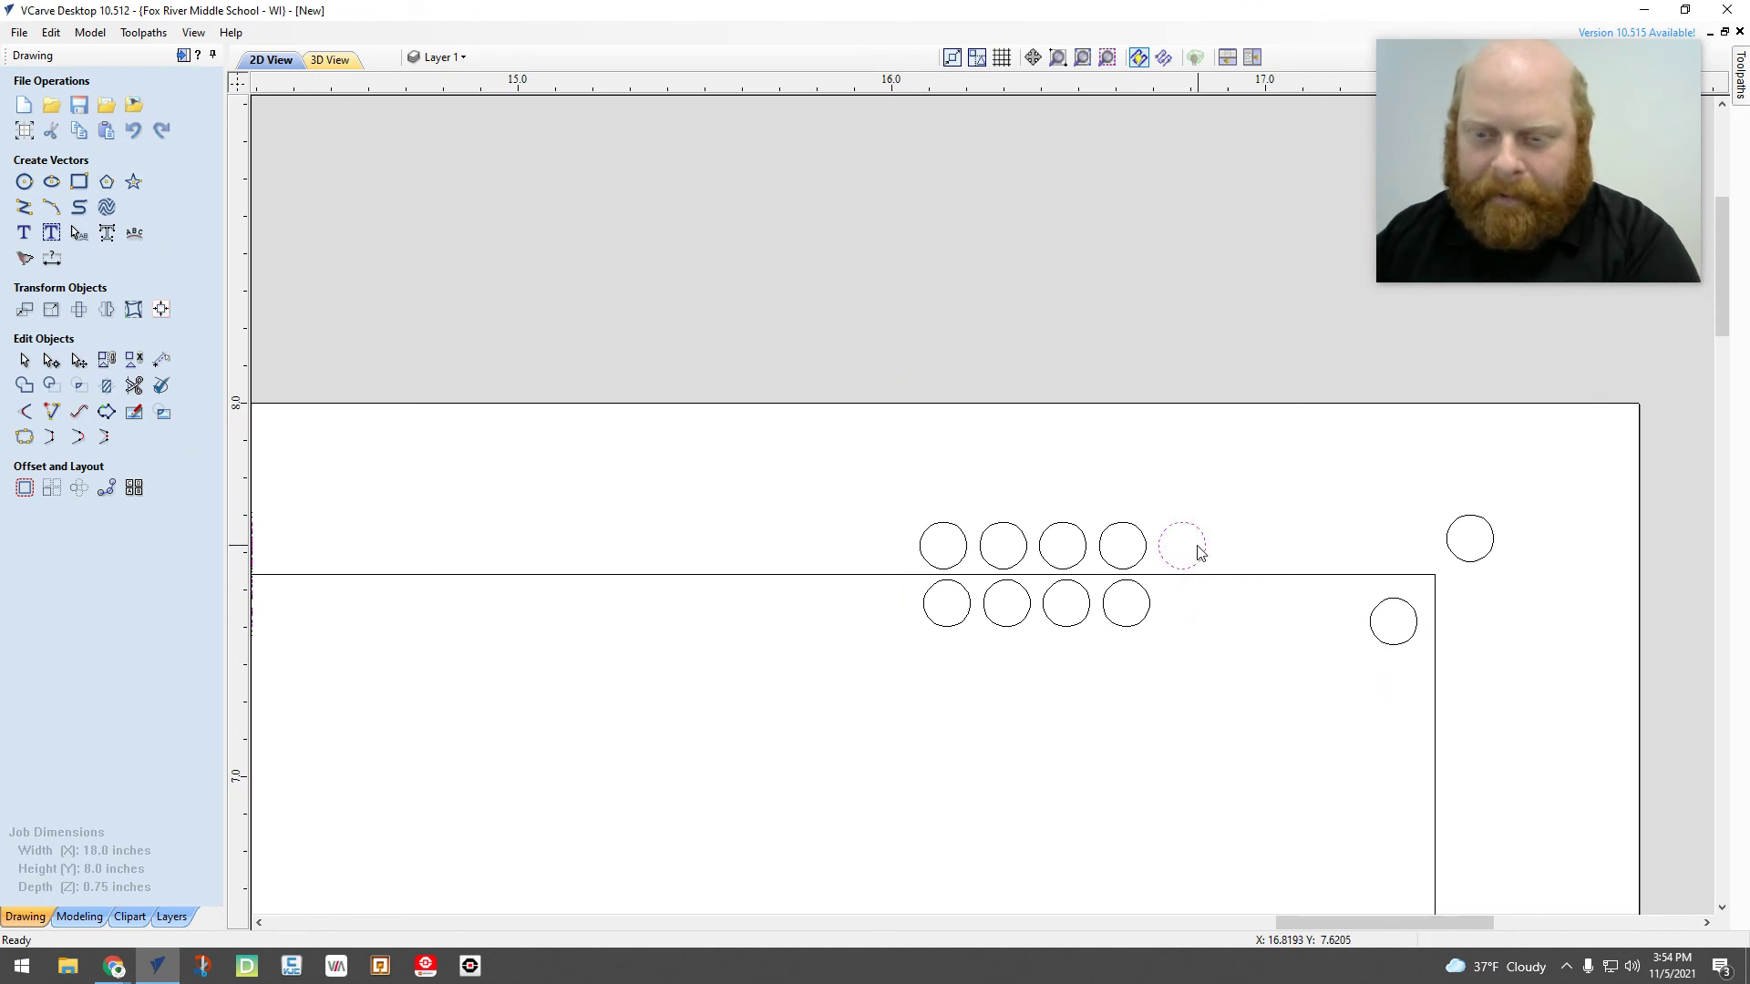
pyautogui.moveTo(1119, 535); pyautogui.dragTo(1246, 555)
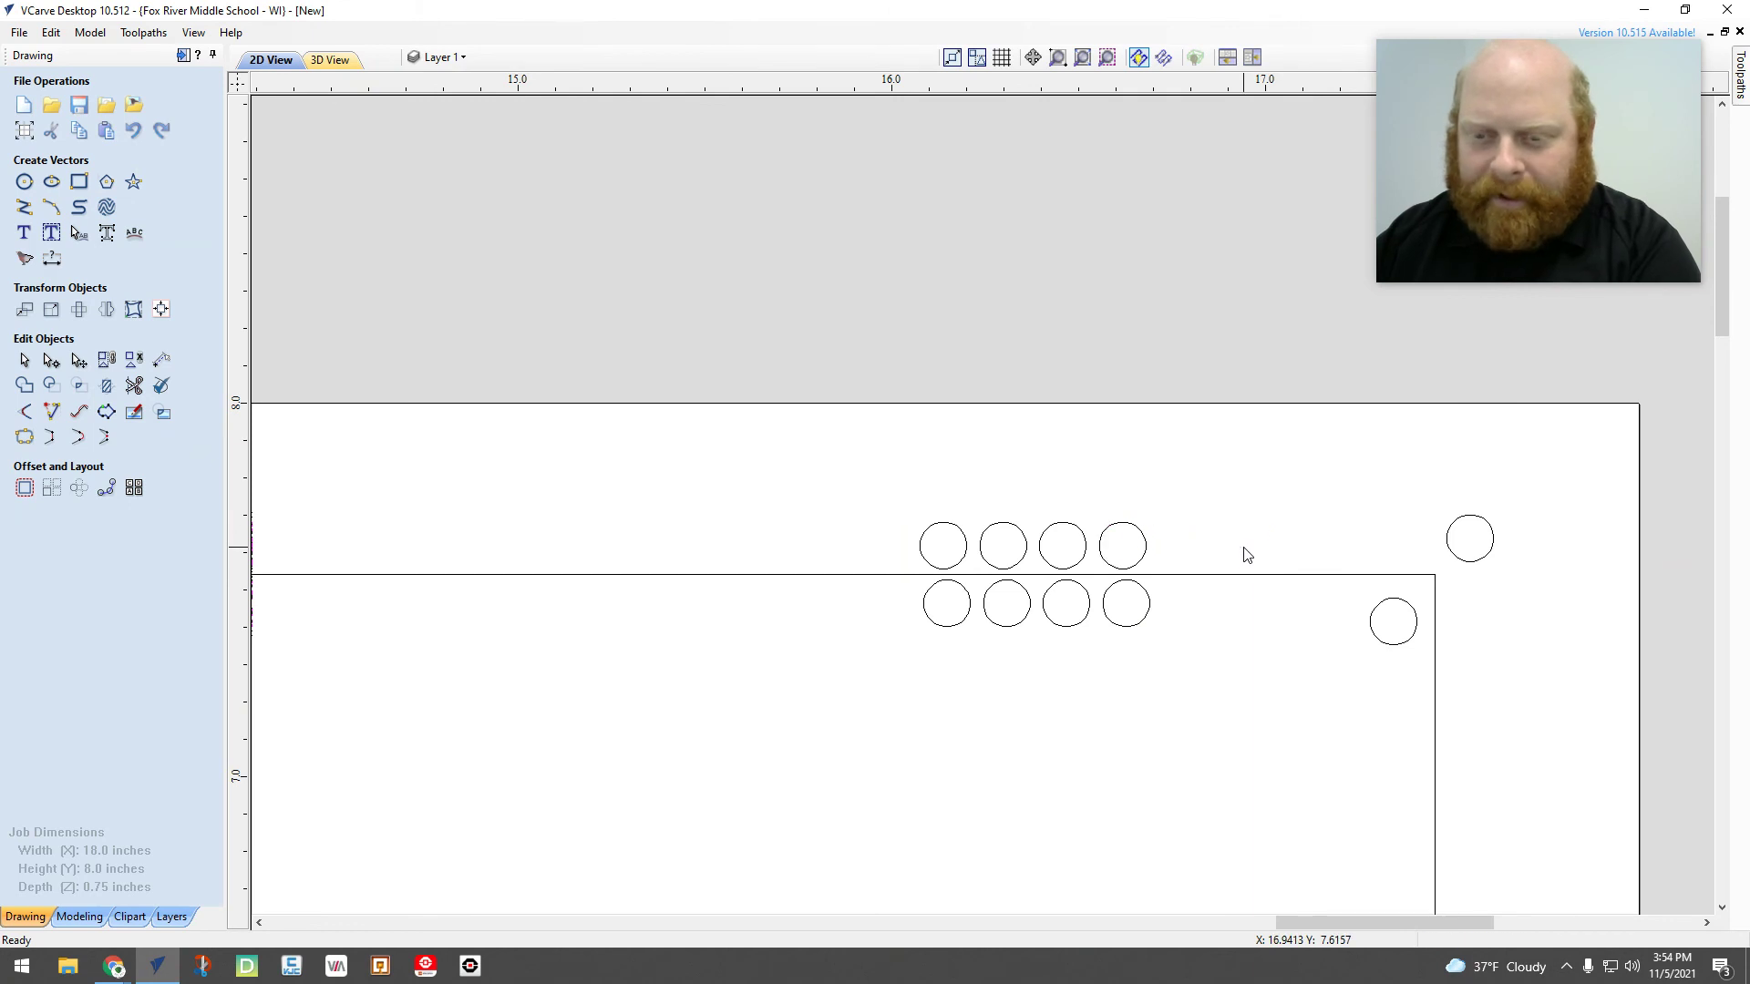
# Move the last two upper circles of the group right and slightly up, to about X 17.1 to 17.26, Y 7.67, before the outer corner circle
pyautogui.moveTo(1134, 567); pyautogui.dragTo(1037, 541)
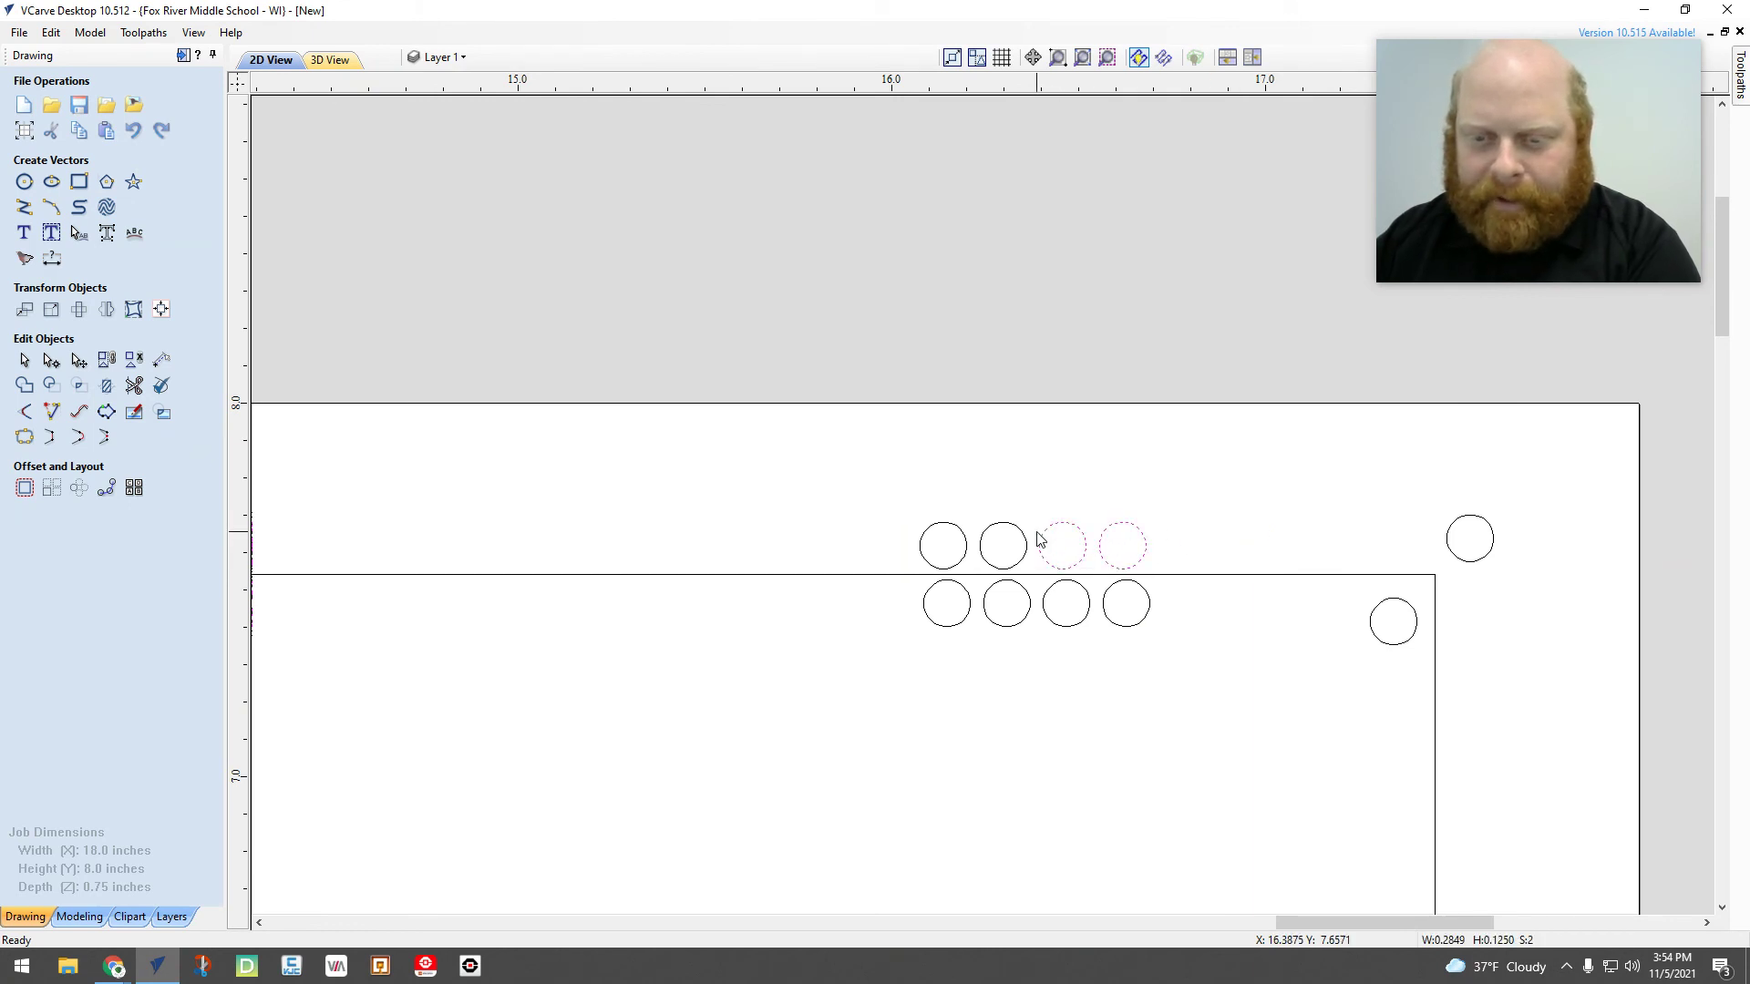
pyautogui.press('Right')
pyautogui.press('Right')
pyautogui.press('Right')
pyautogui.press('Right')
pyautogui.press('Right')
pyautogui.press('Right')
pyautogui.press('Right')
pyautogui.press('Right')
pyautogui.press('Right')
pyautogui.press('Right')
pyautogui.press('Right')
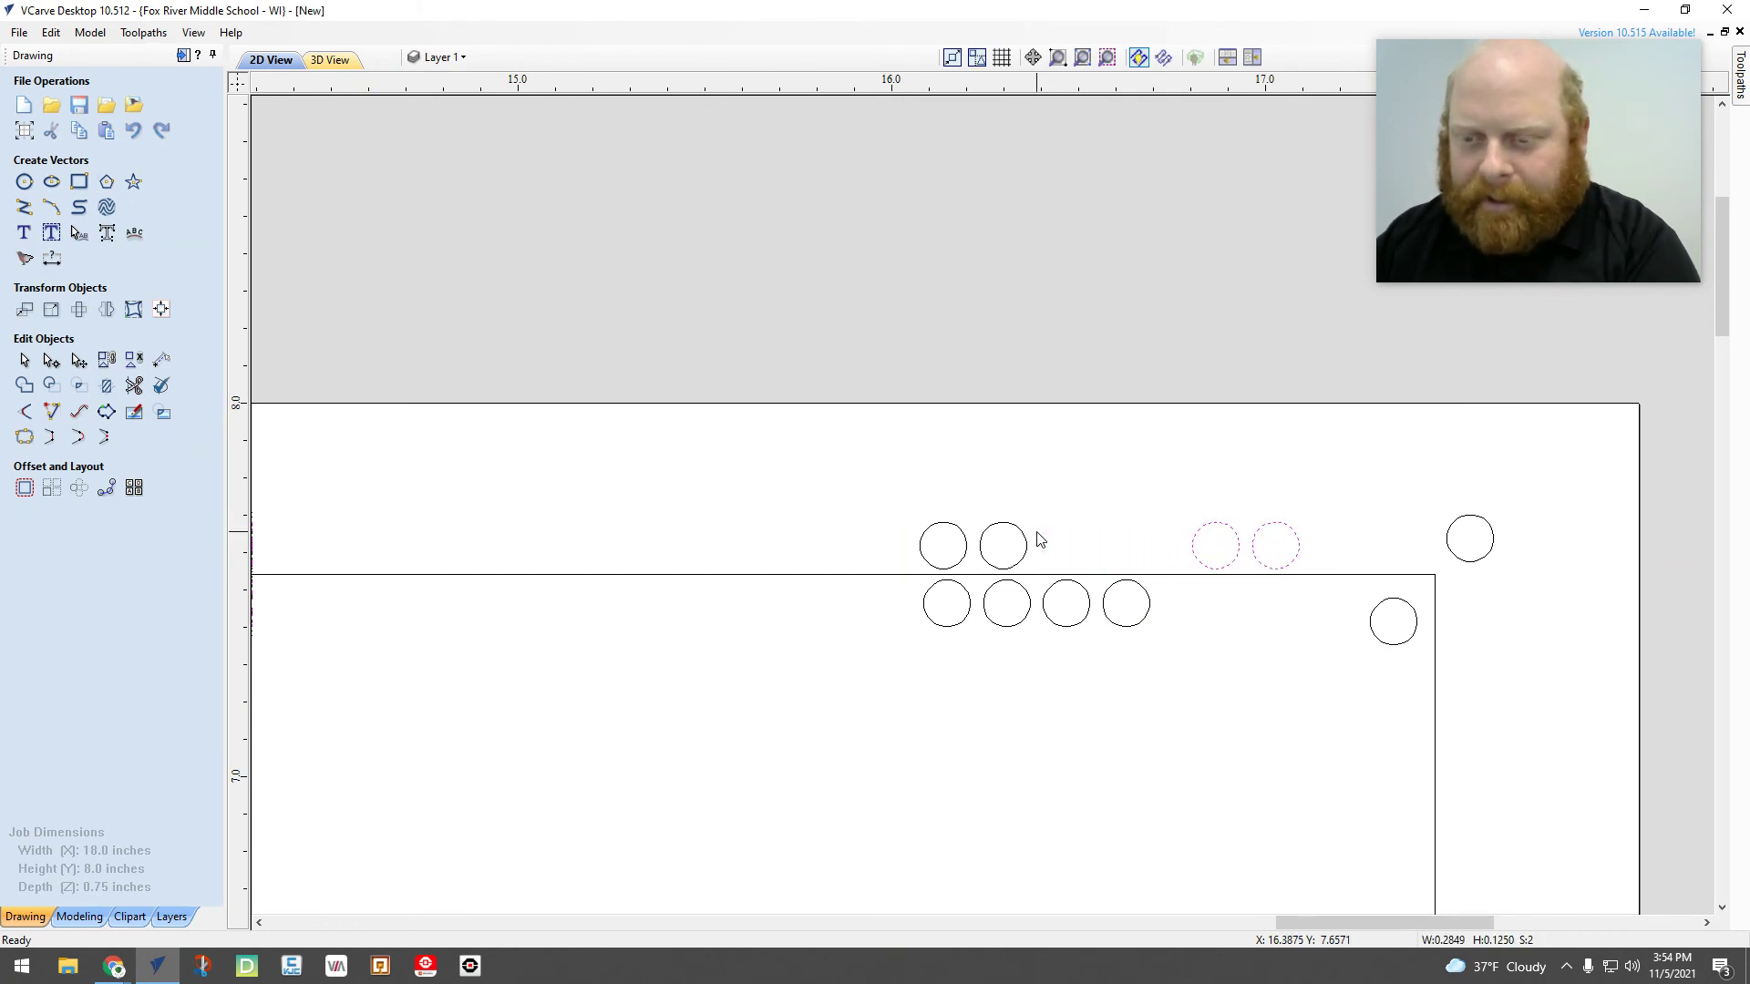
pyautogui.press('Up')
pyautogui.press('Up')
pyautogui.press('Up')
pyautogui.press('Up')
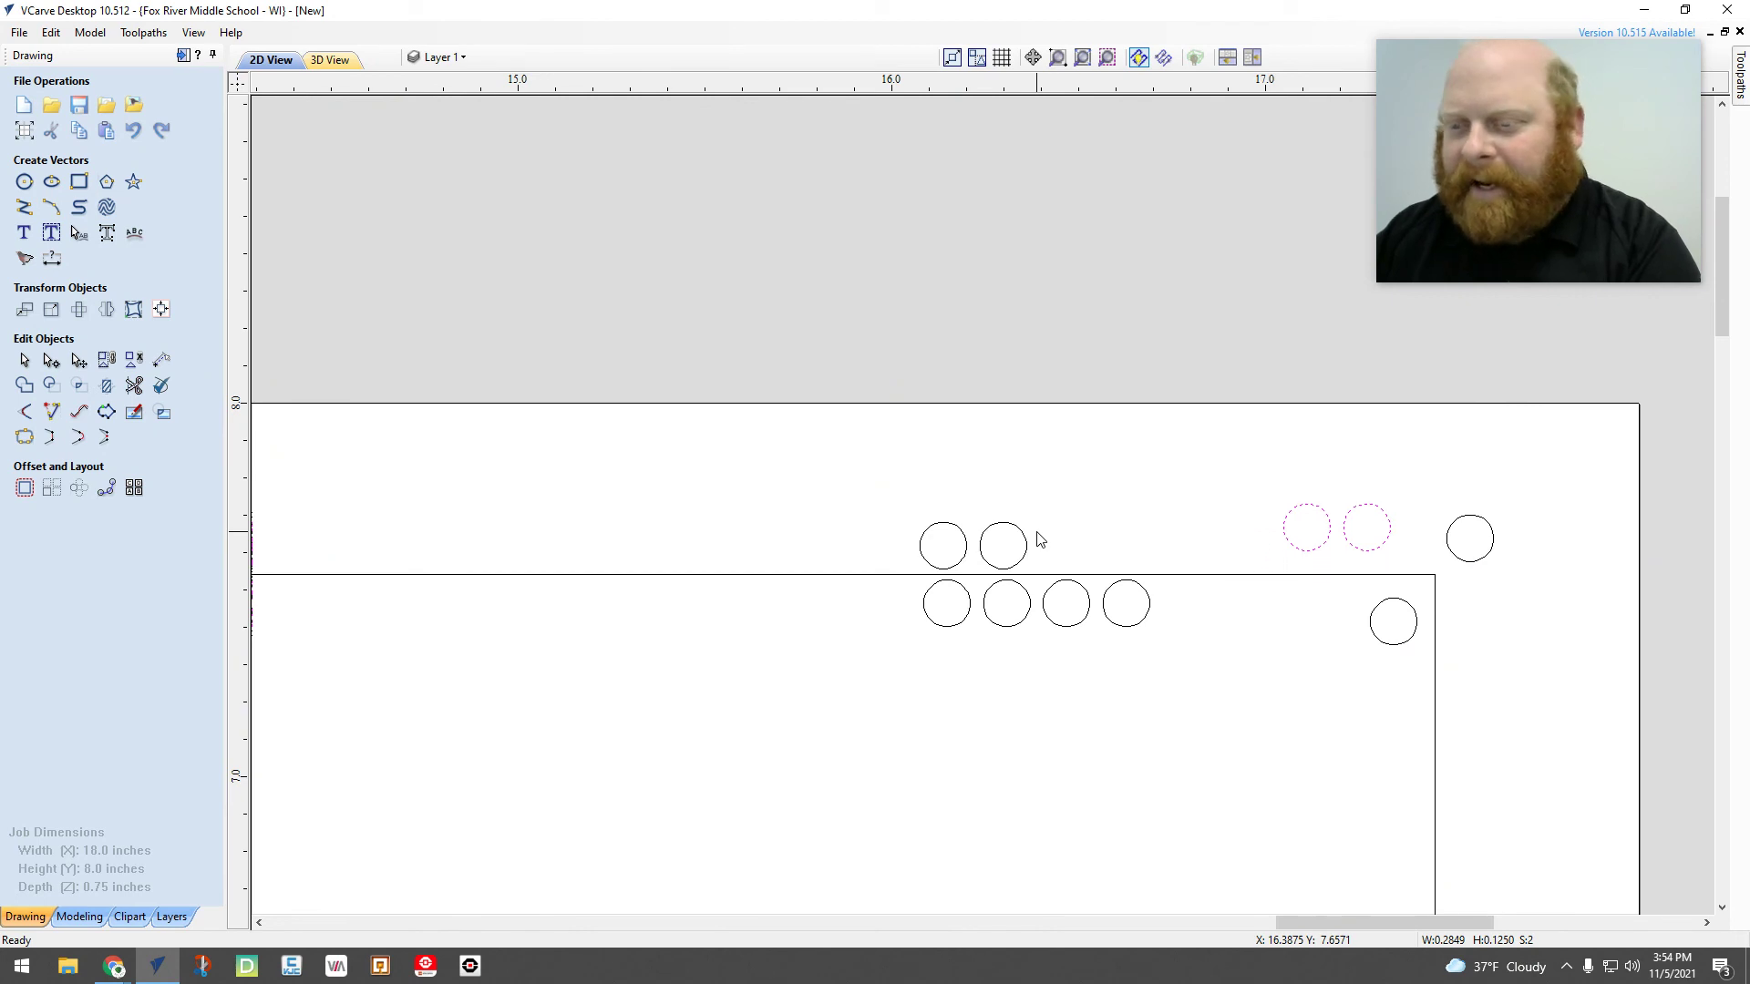
pyautogui.press('Left')
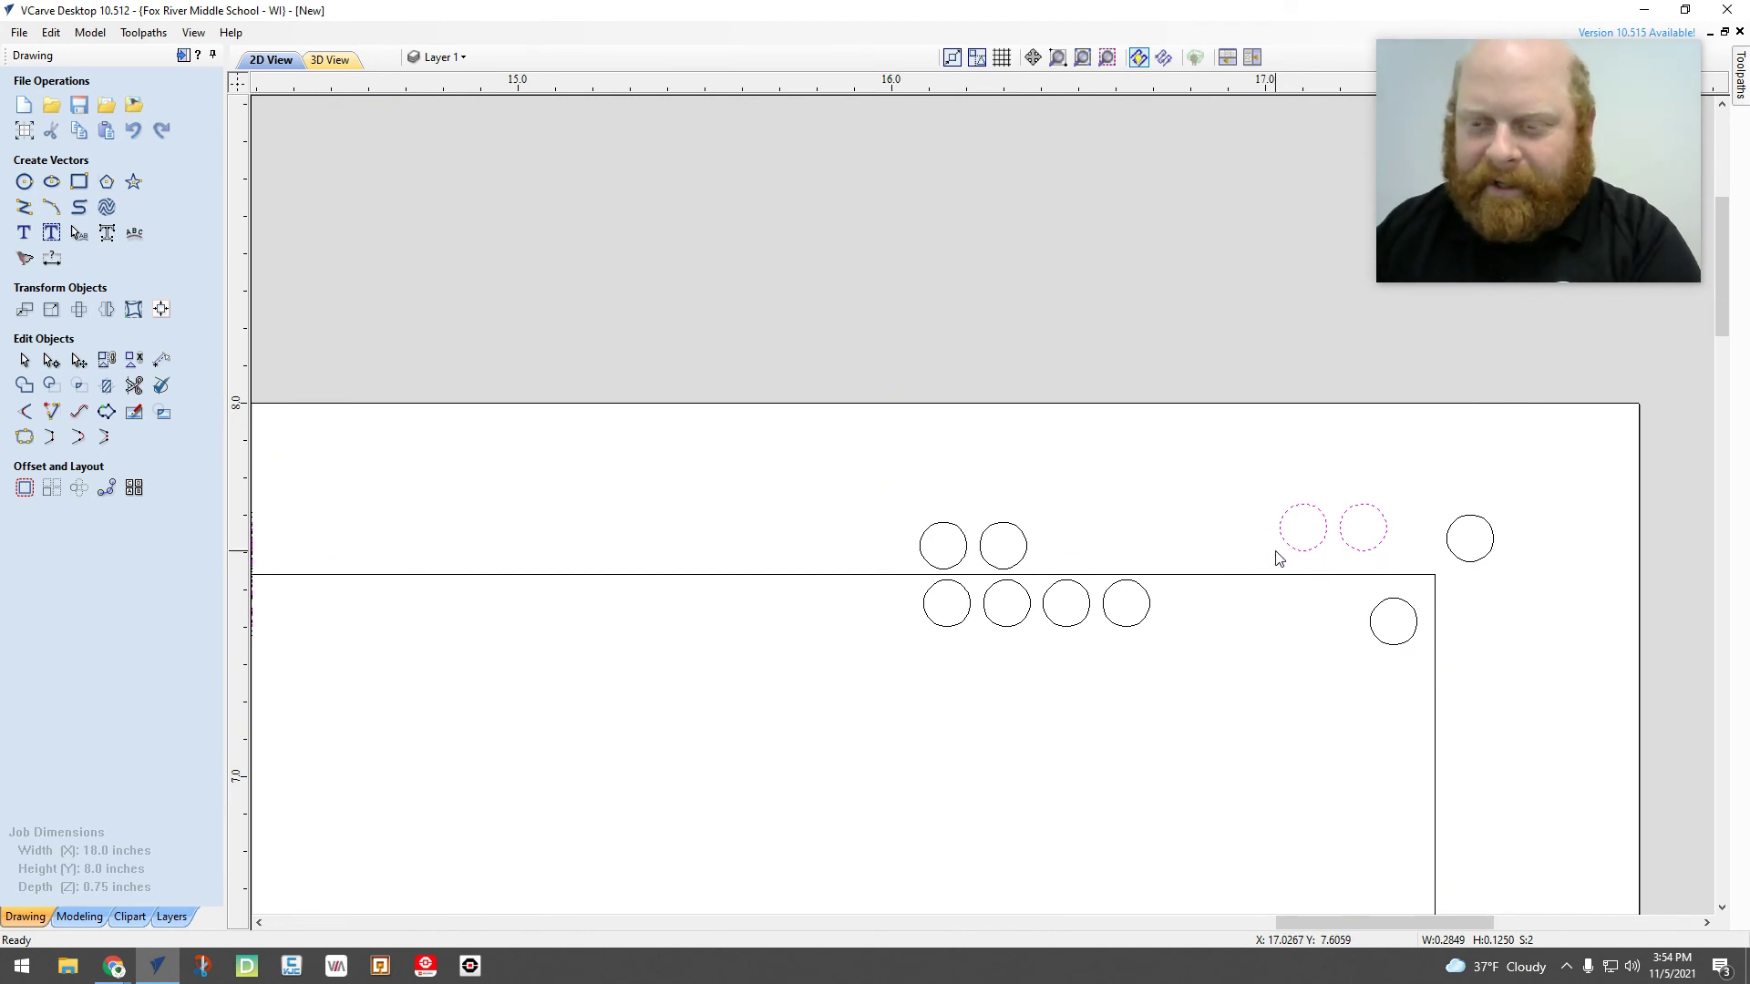
pyautogui.click(1141, 645)
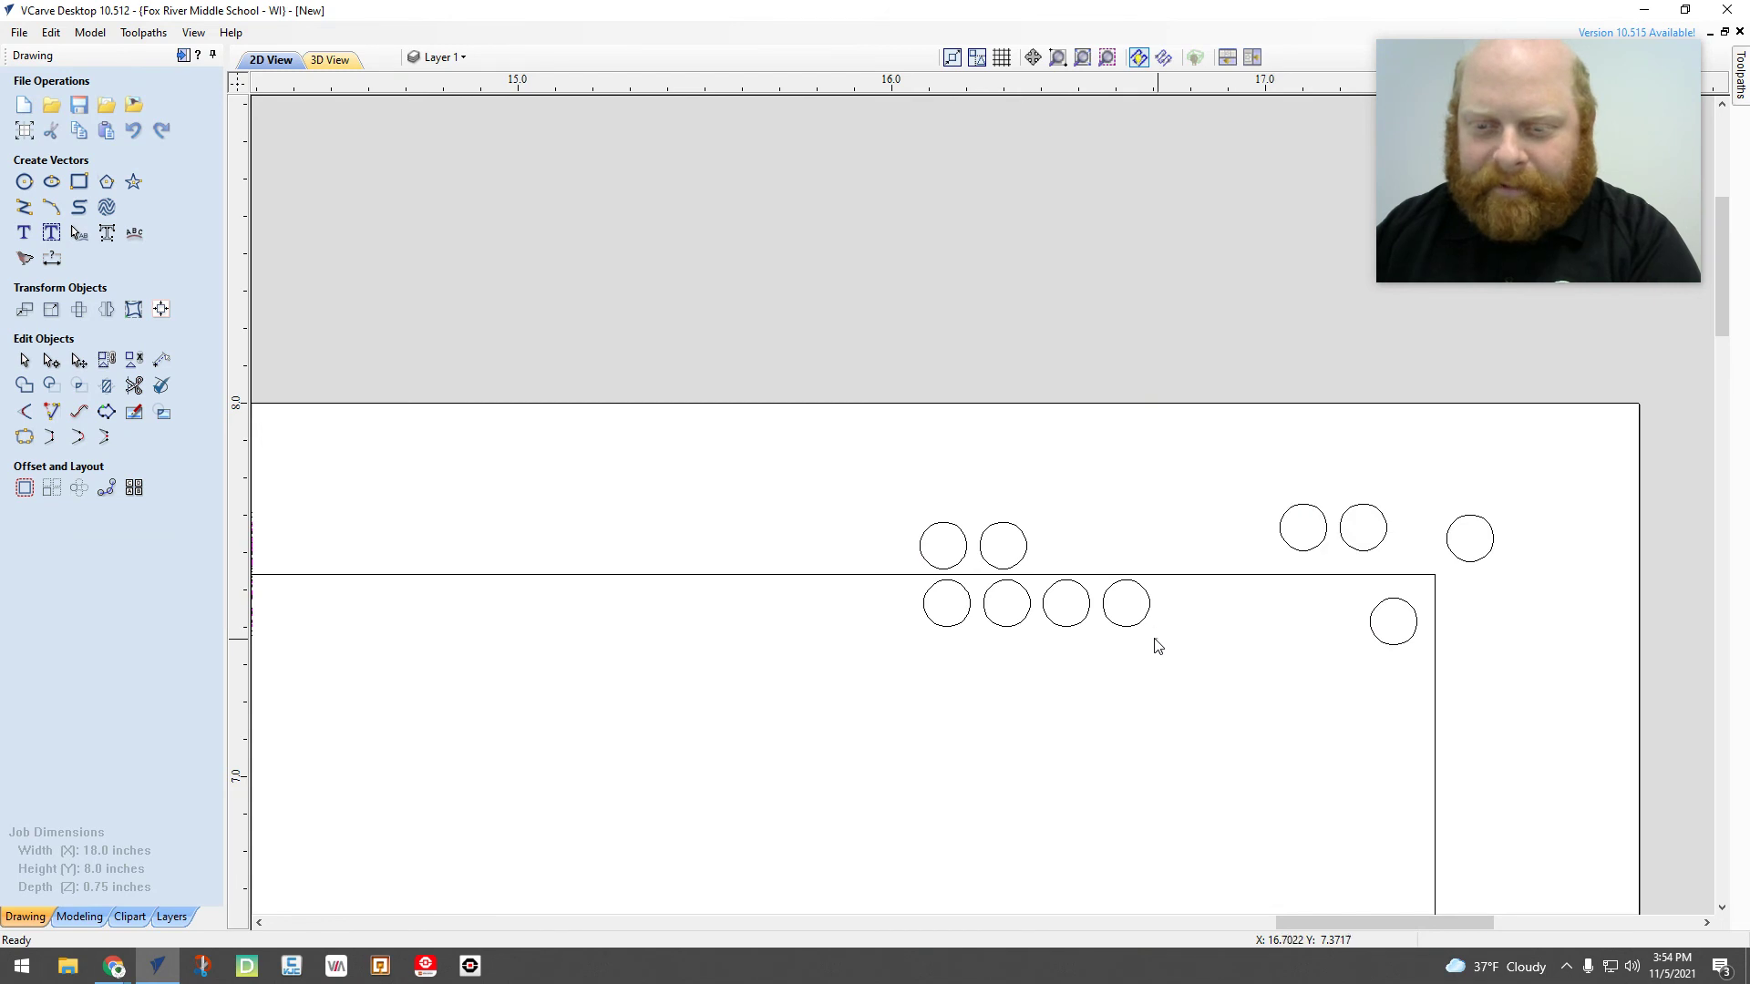
# Move the last two lower circles of the group right and slightly down, in line with the inner corner circle at about X 16.98 to 17.14
pyautogui.moveTo(1156, 640); pyautogui.dragTo(1061, 604)
pyautogui.press('Right')
pyautogui.press('Right')
pyautogui.press('Right')
pyautogui.press('Right')
pyautogui.press('Right')
pyautogui.press('Right')
pyautogui.press('Right')
pyautogui.press('Right')
pyautogui.press('Right')
pyautogui.press('Right')
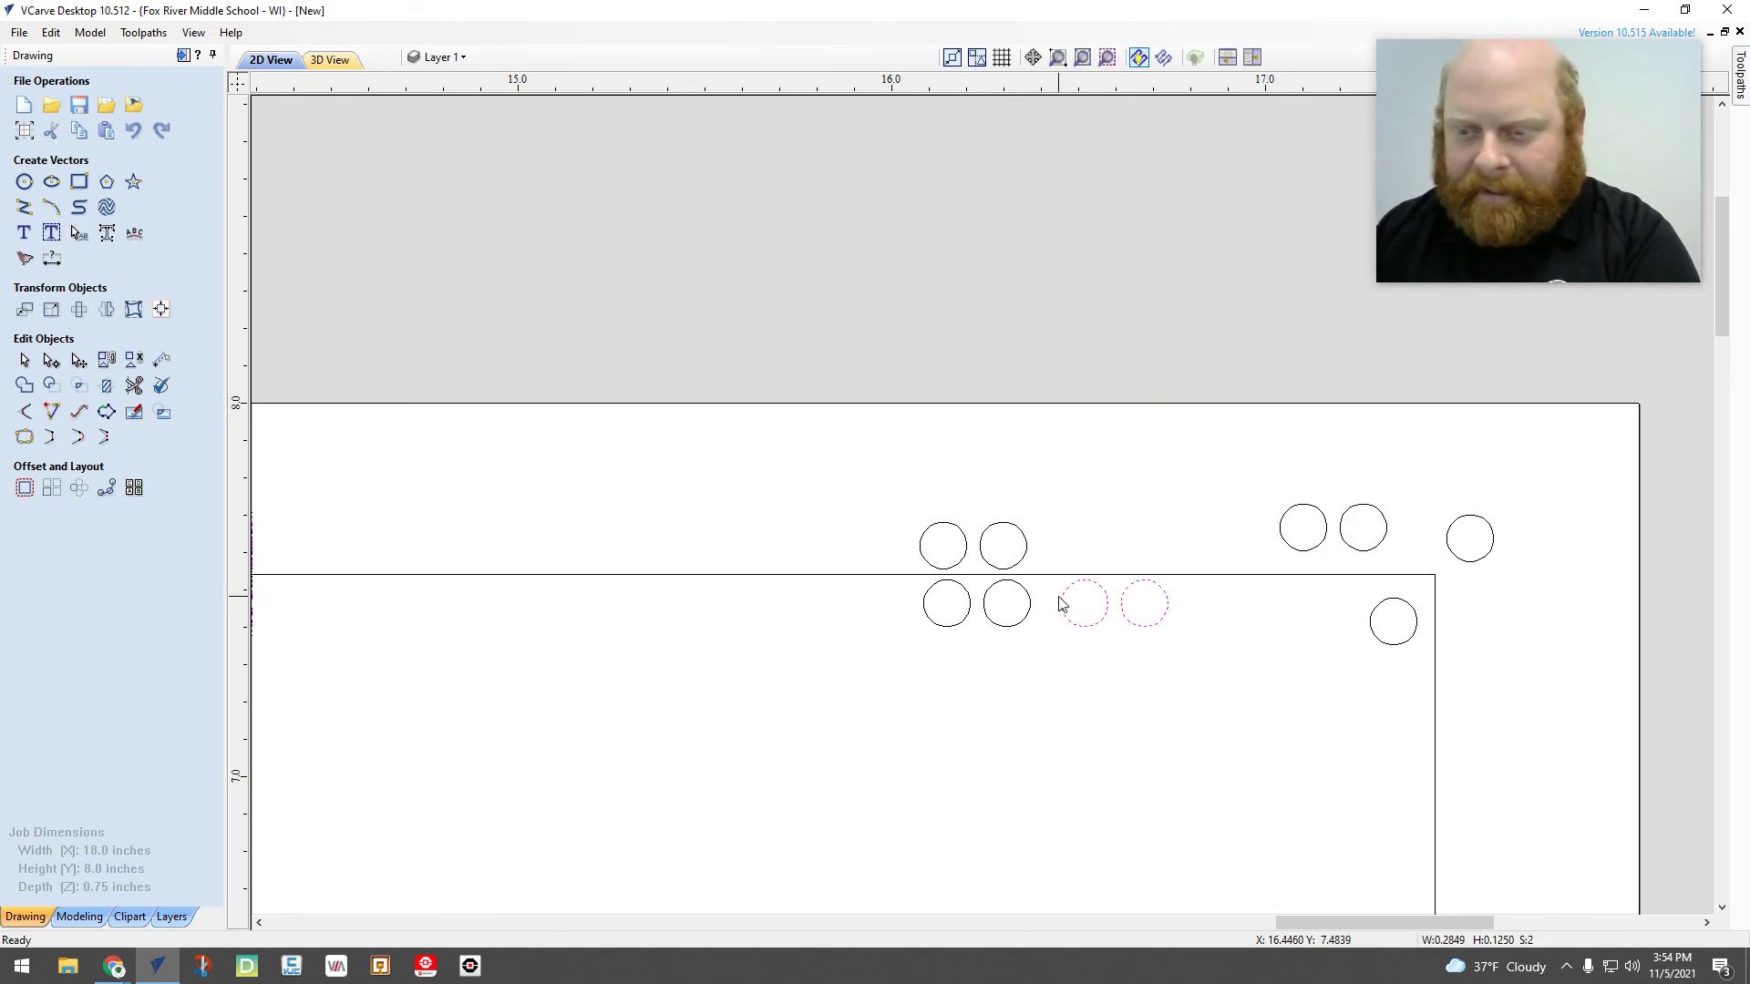
pyautogui.press('Right')
pyautogui.press('Right')
pyautogui.press('Right')
pyautogui.press('Right')
pyautogui.press('Down')
pyautogui.press('Down')
pyautogui.press('Down')
pyautogui.press('Down')
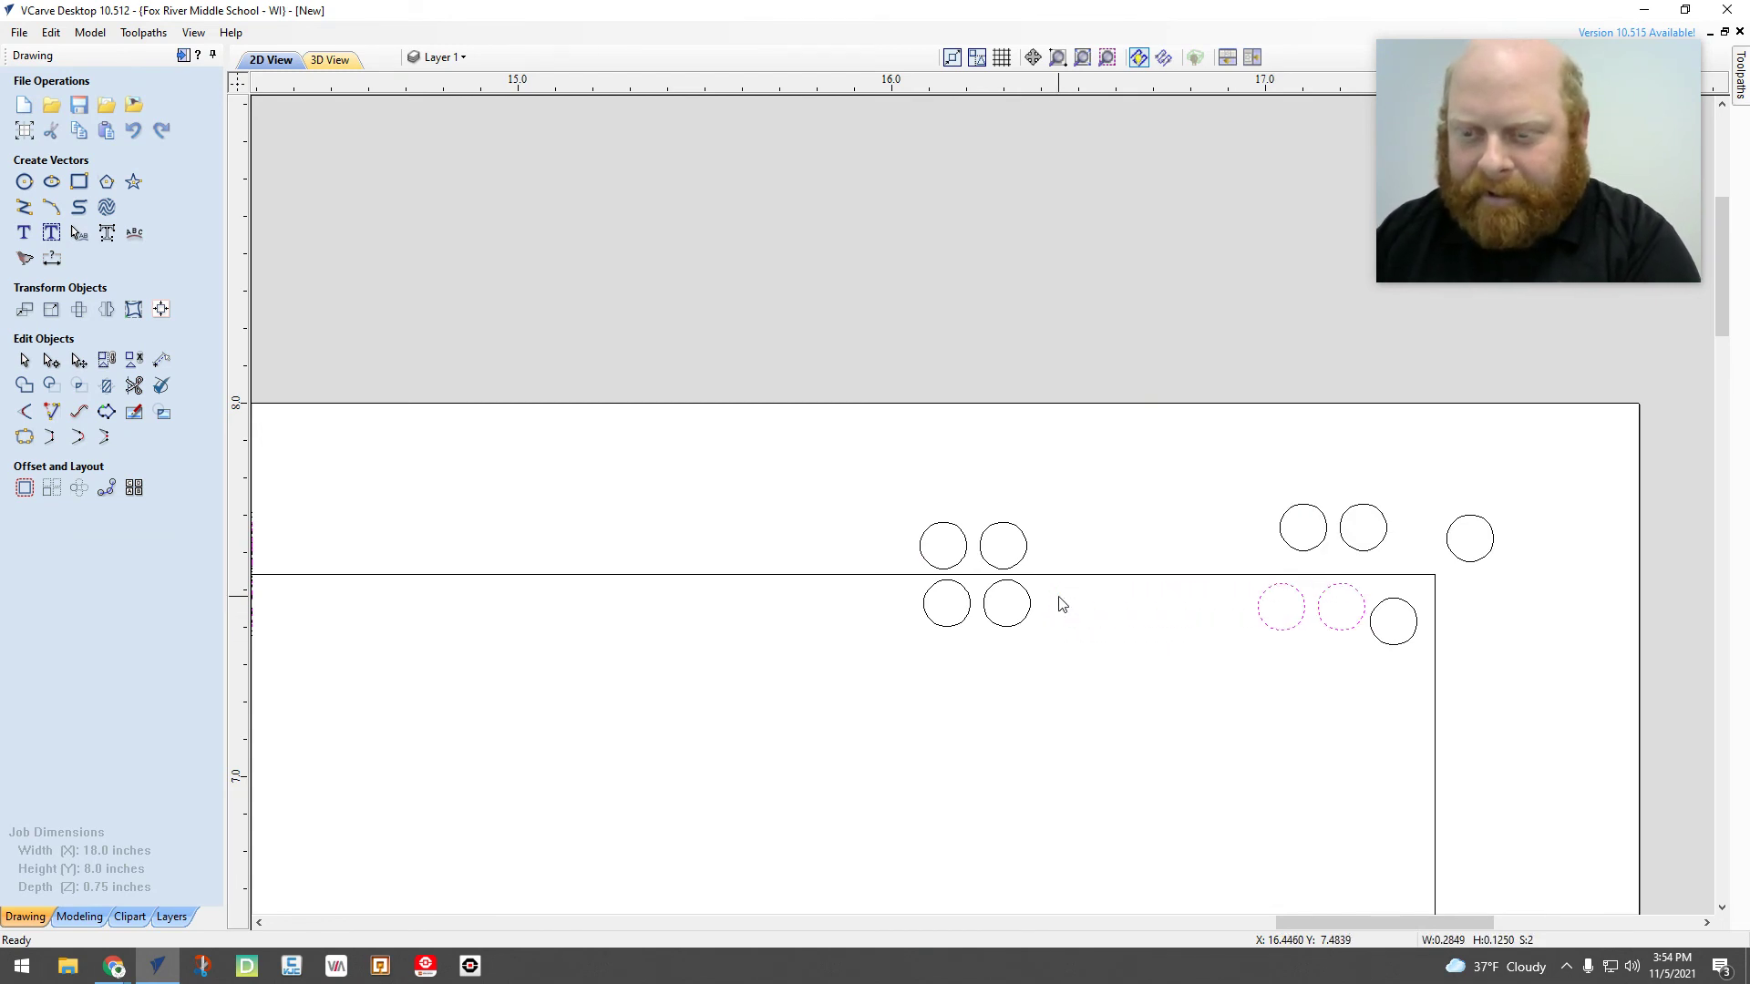
pyautogui.press('Left')
pyautogui.press('Left')
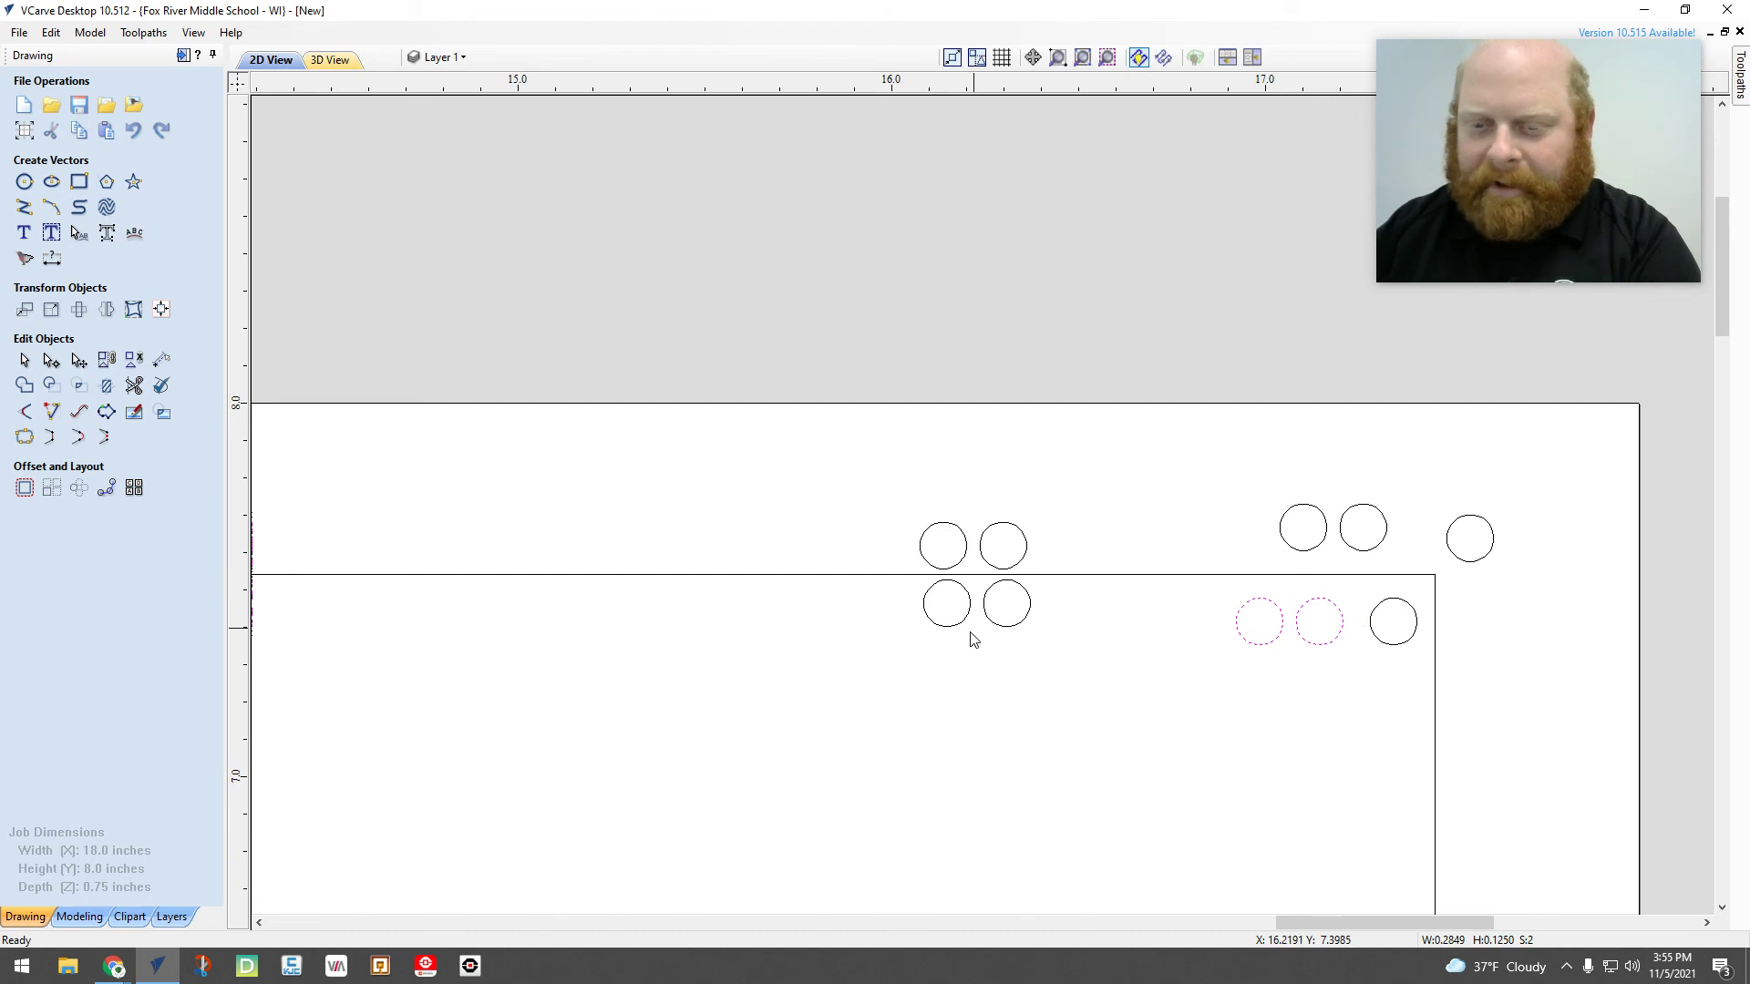
pyautogui.click(982, 643)
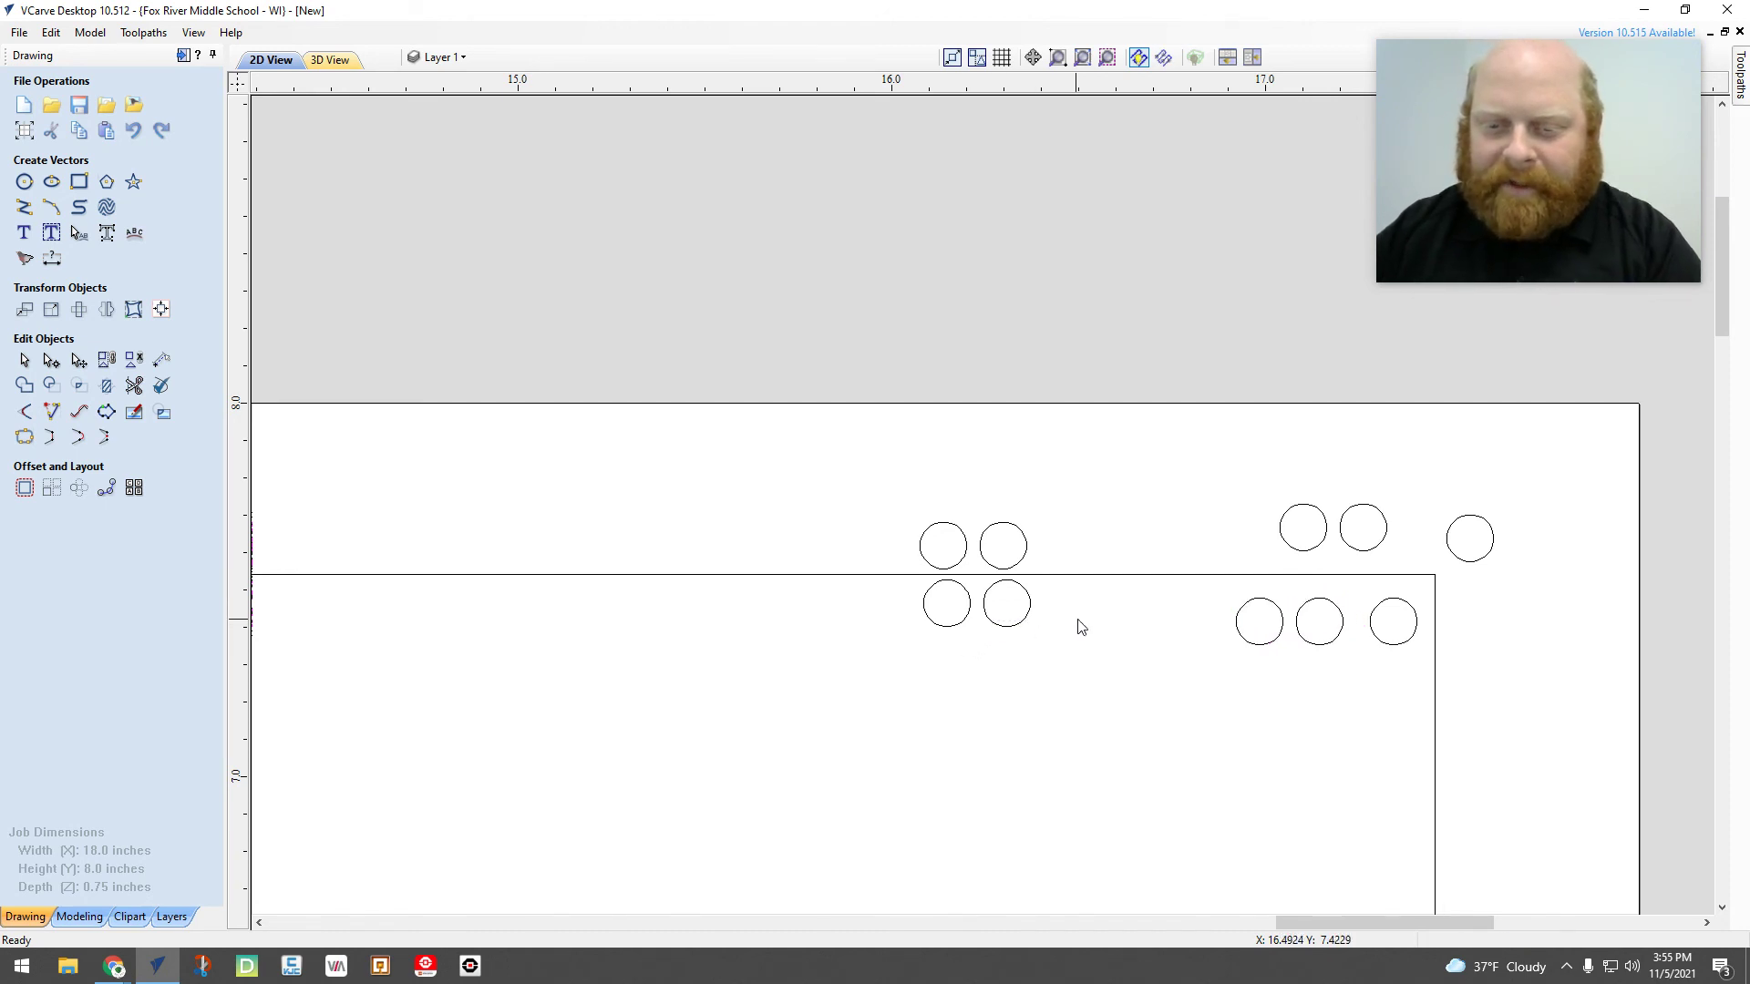
# Move the remaining lower pair of circles inside the guide, below the inner corner circle, centred at about X 17.25, Y 7.18
pyautogui.moveTo(1080, 627); pyautogui.dragTo(921, 597)
pyautogui.moveTo(1035, 598); pyautogui.dragTo(893, 659)
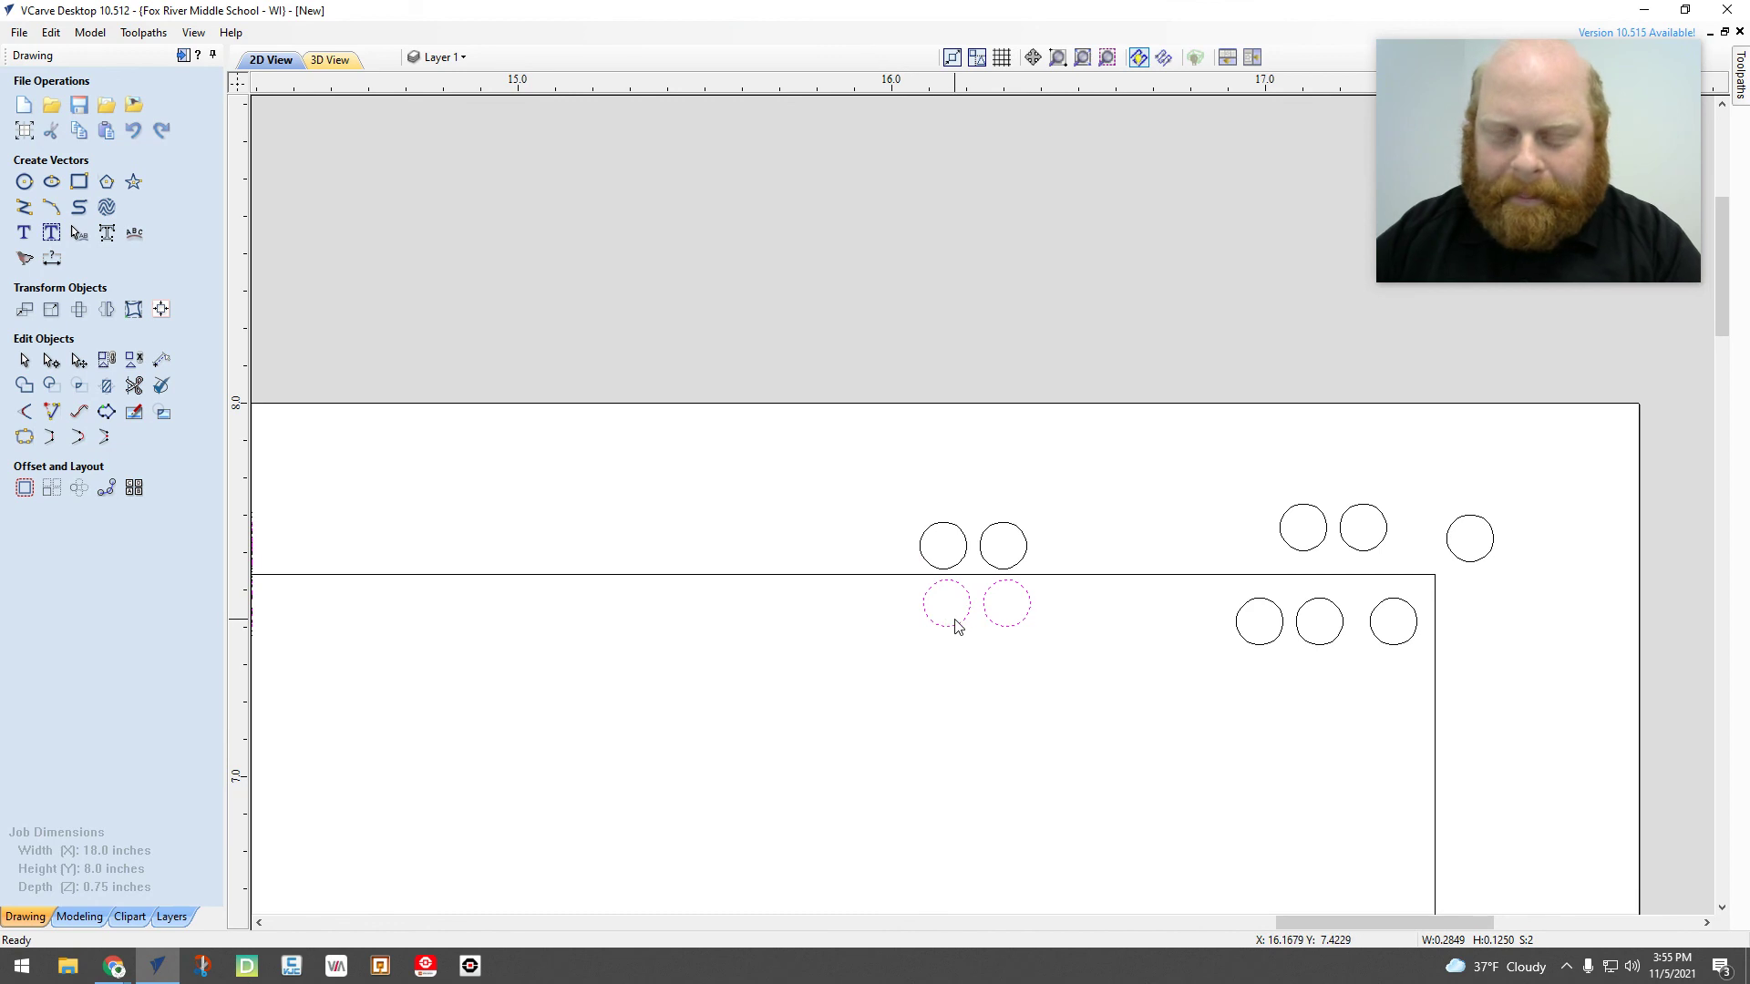
pyautogui.scroll(2, 969, 623)
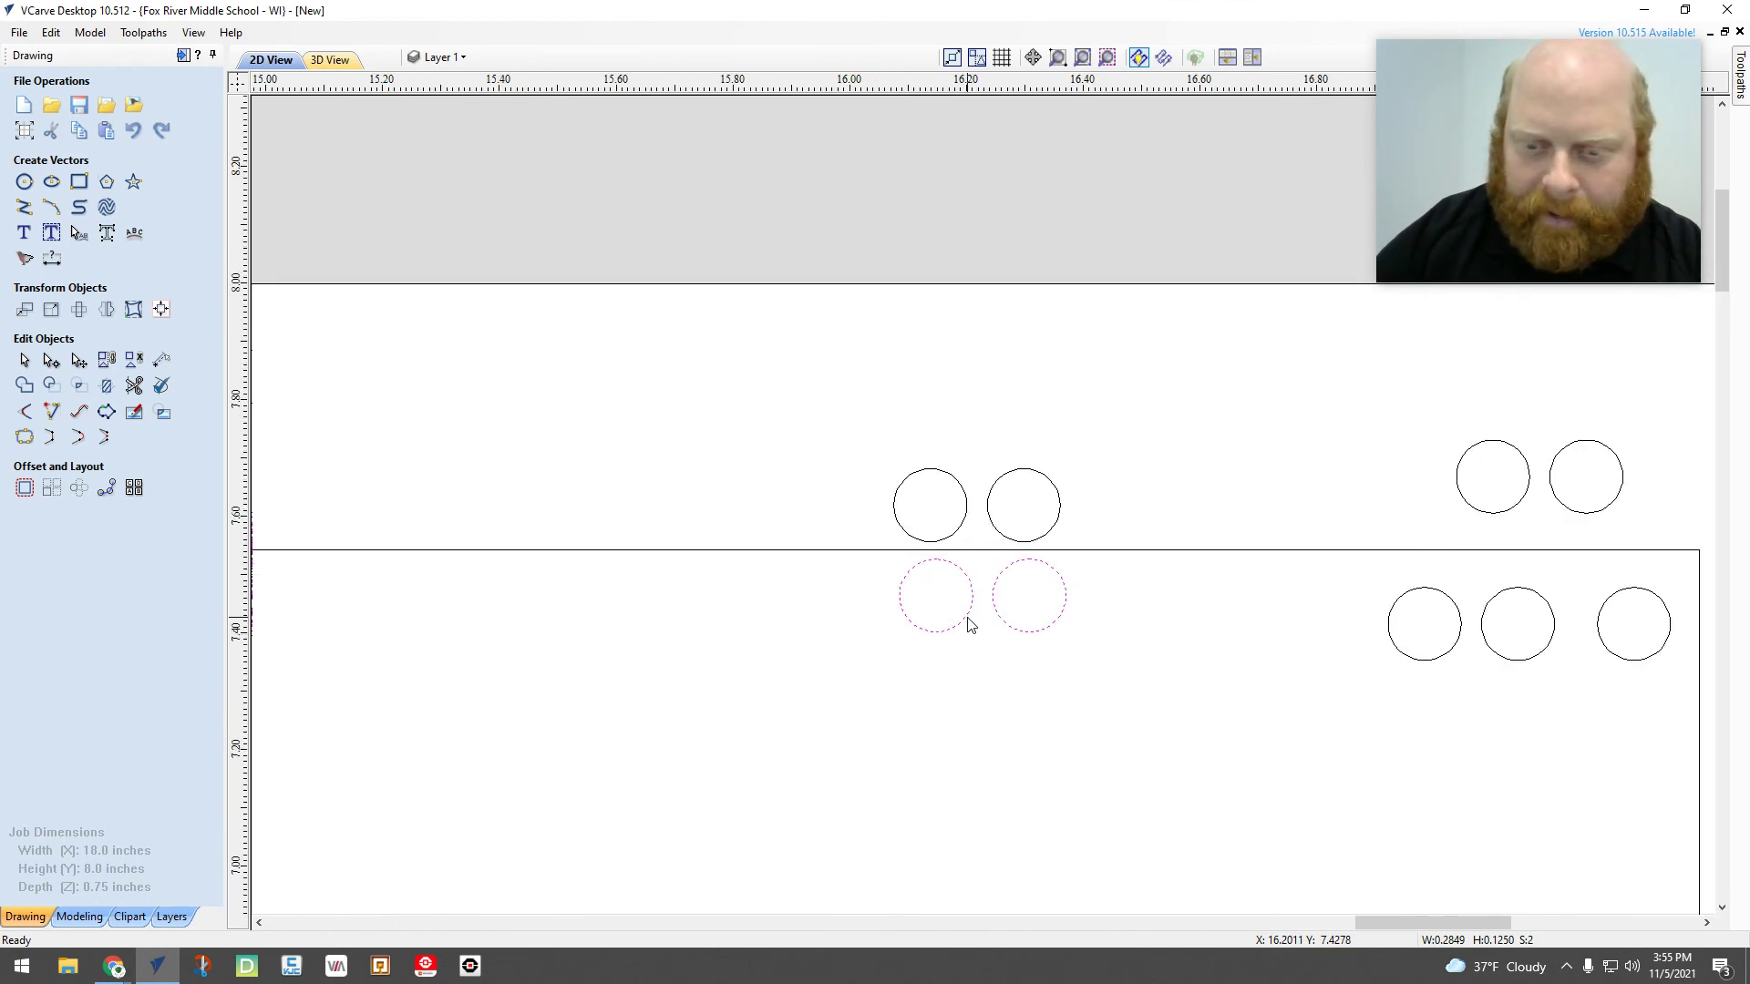
pyautogui.moveTo(969, 623); pyautogui.dragTo(1085, 717)
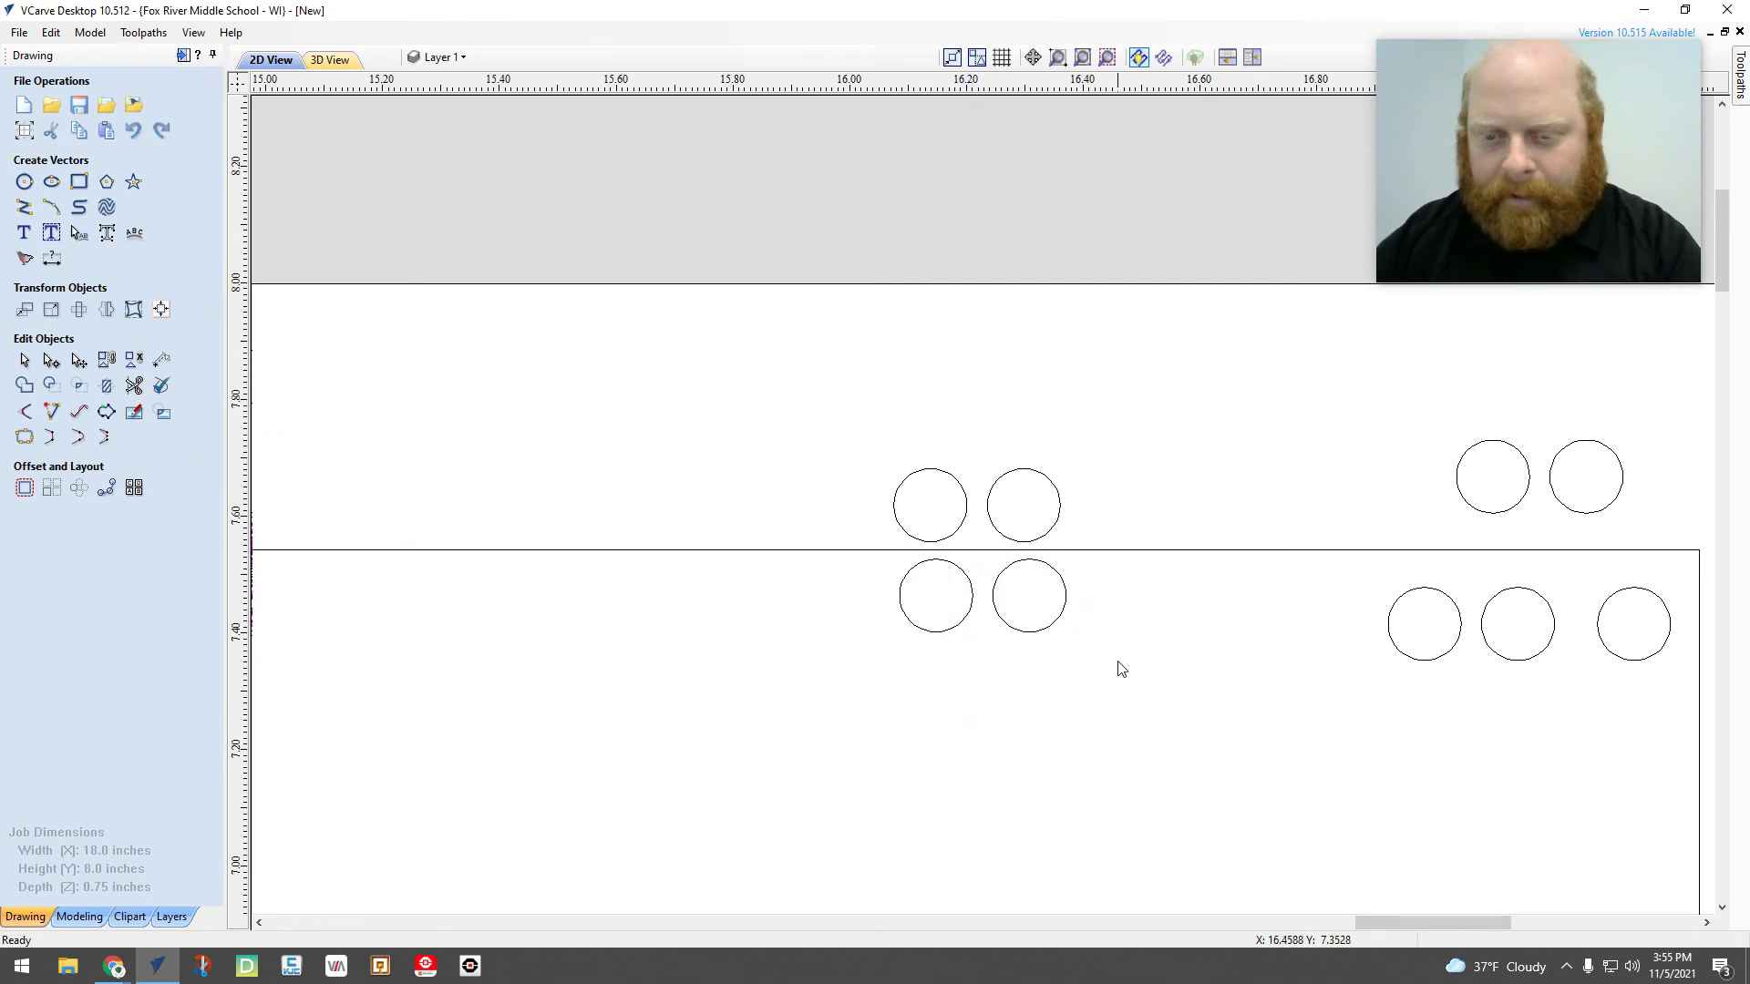
pyautogui.moveTo(1118, 658); pyautogui.dragTo(1576, 757)
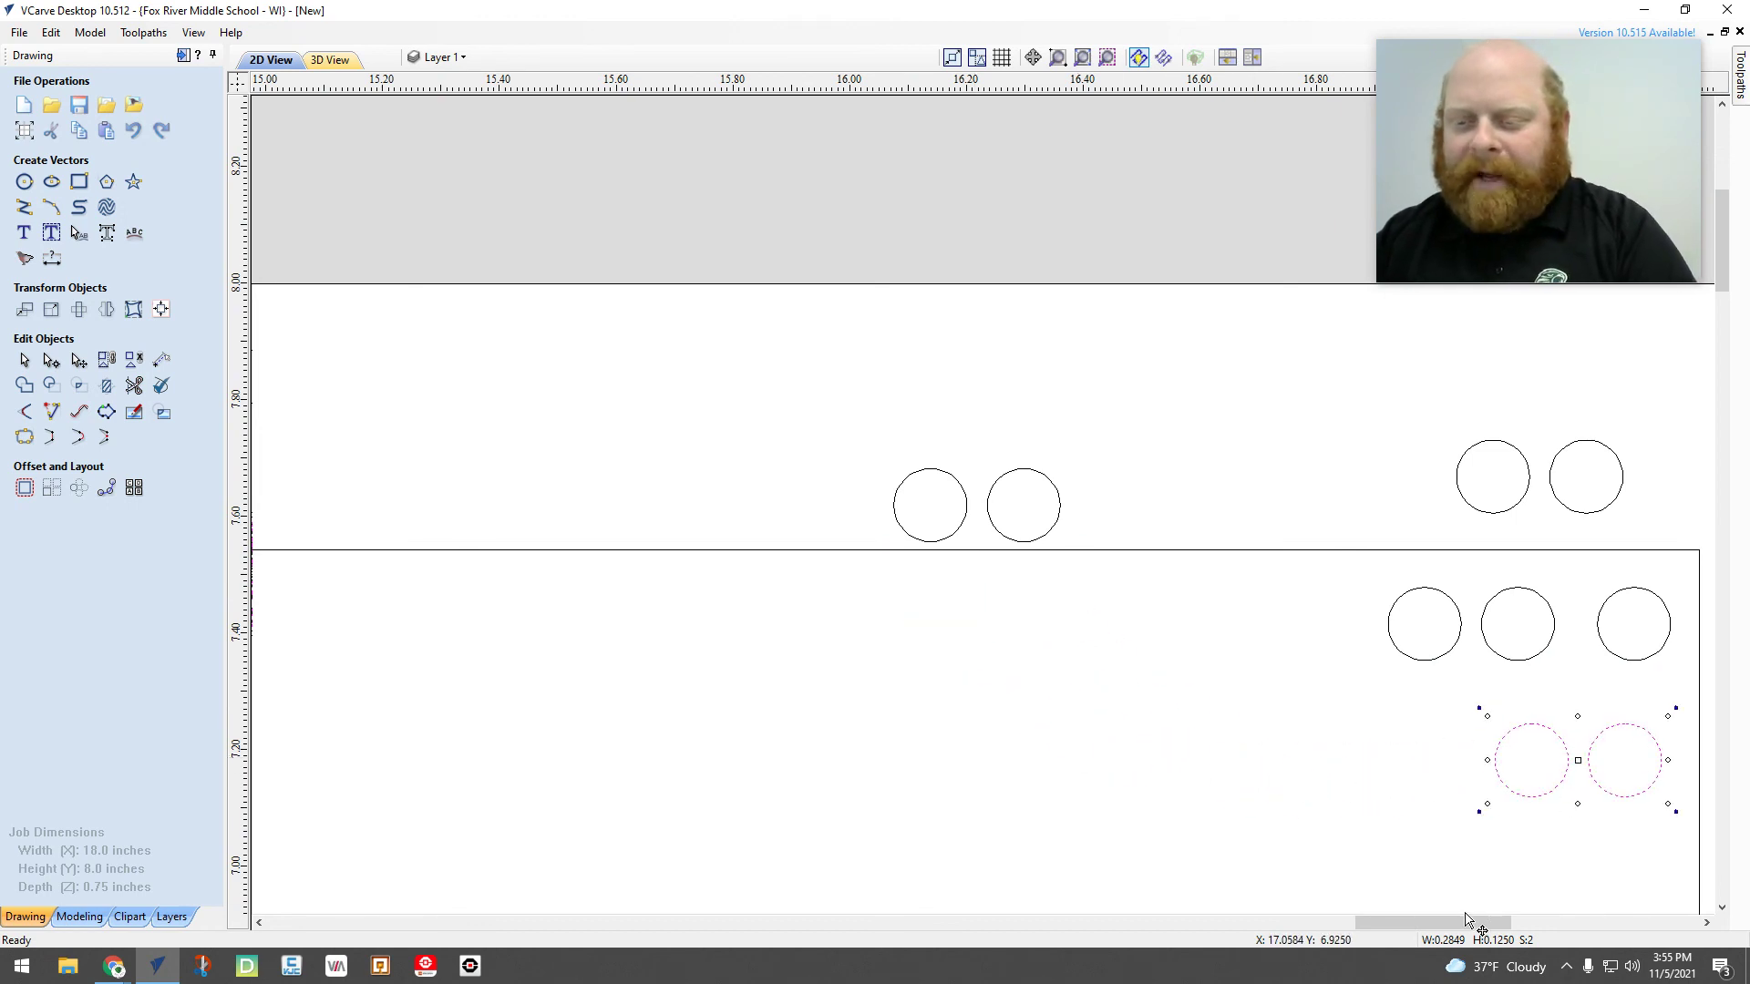
pyautogui.moveTo(1456, 923); pyautogui.dragTo(1502, 923)
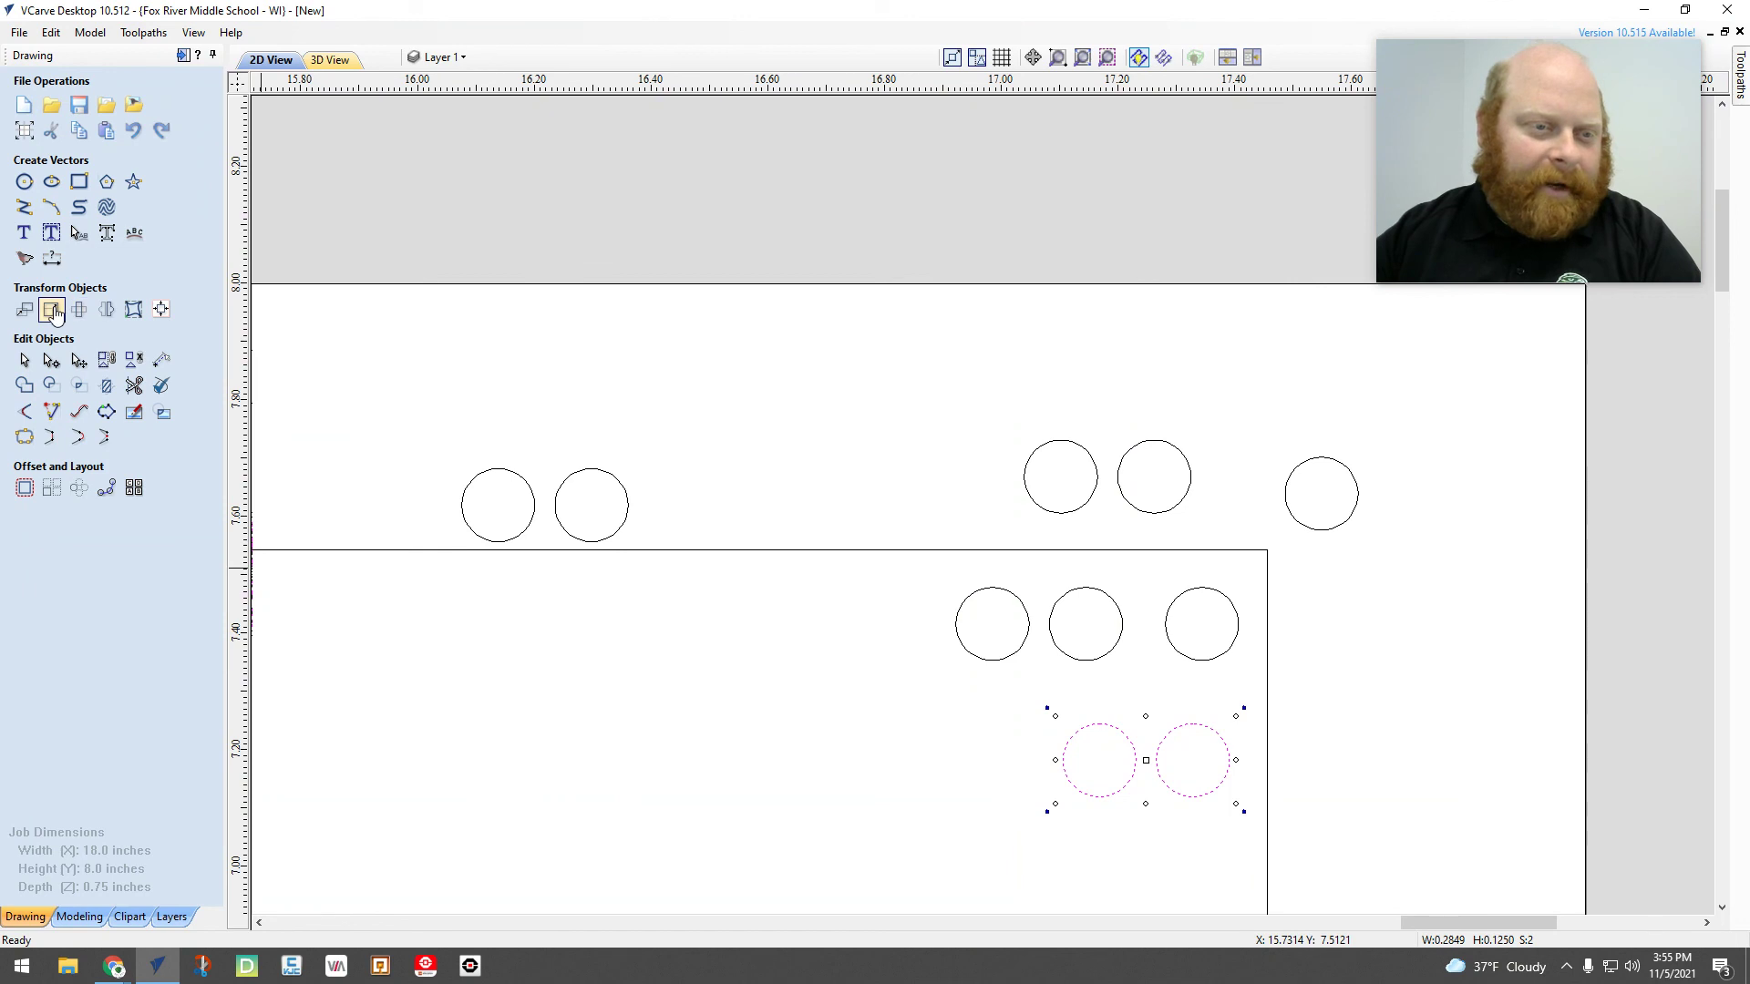
# Rotate the pair below the inner corner circle by a relative angle of 90 degrees
pyautogui.click(79, 309)
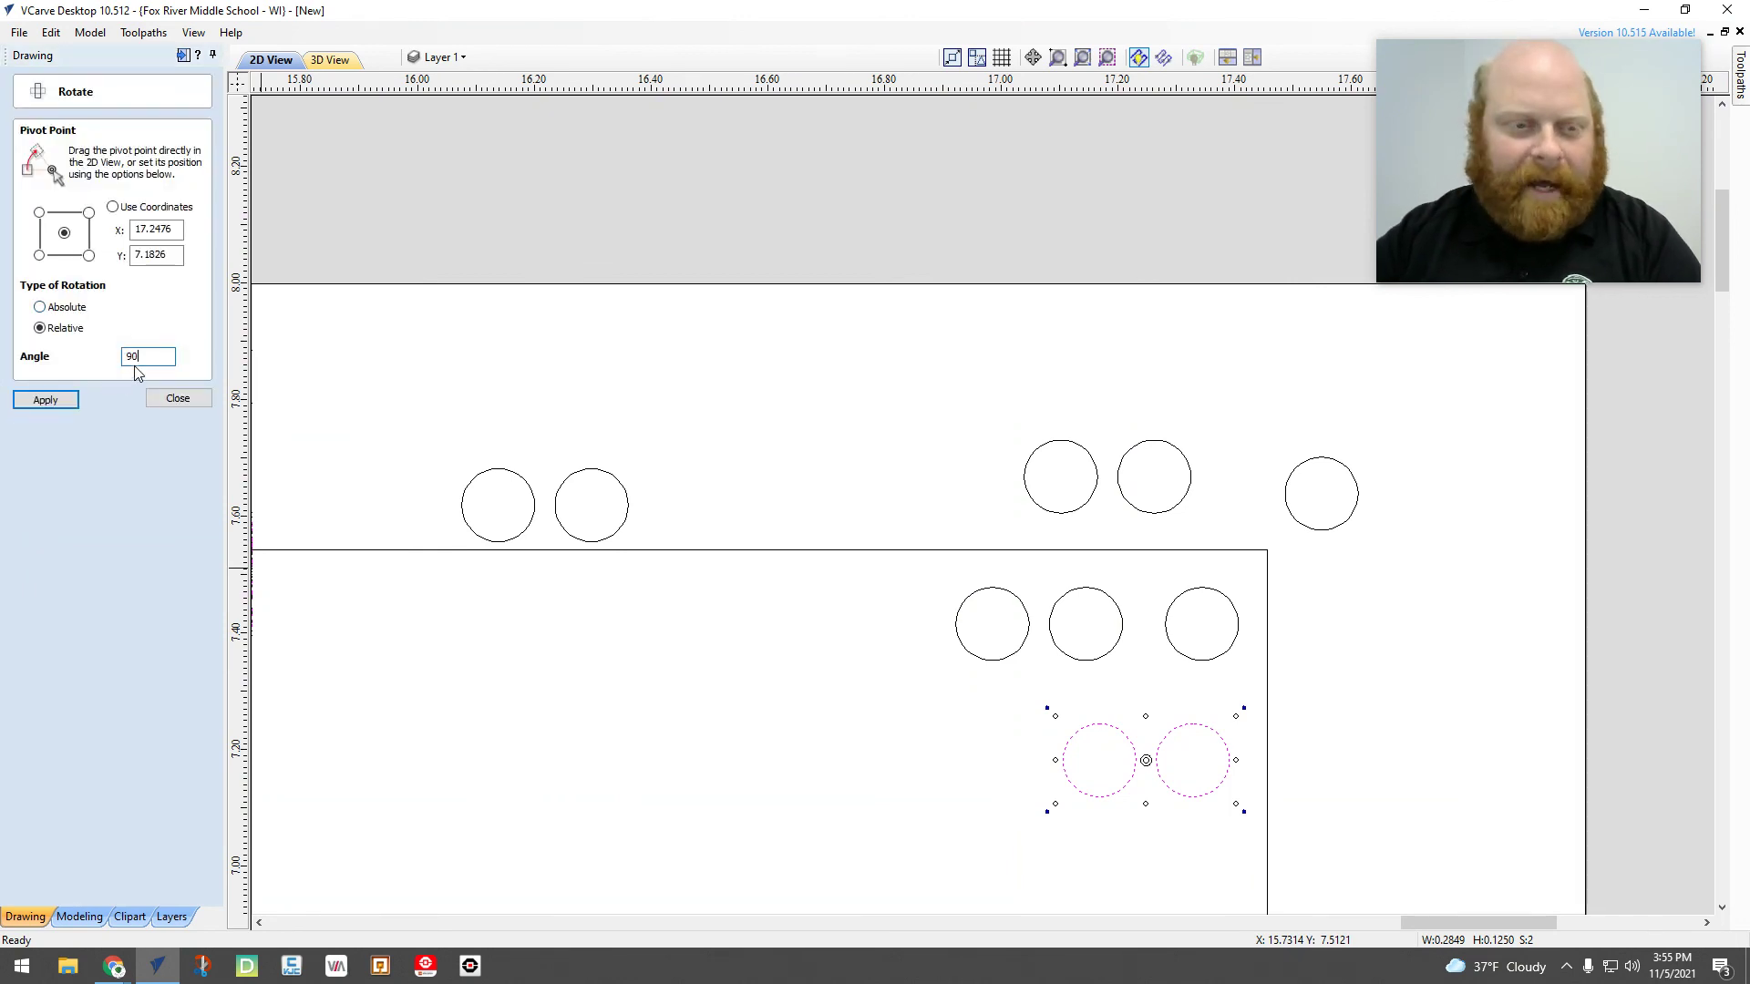
pyautogui.press('Return')
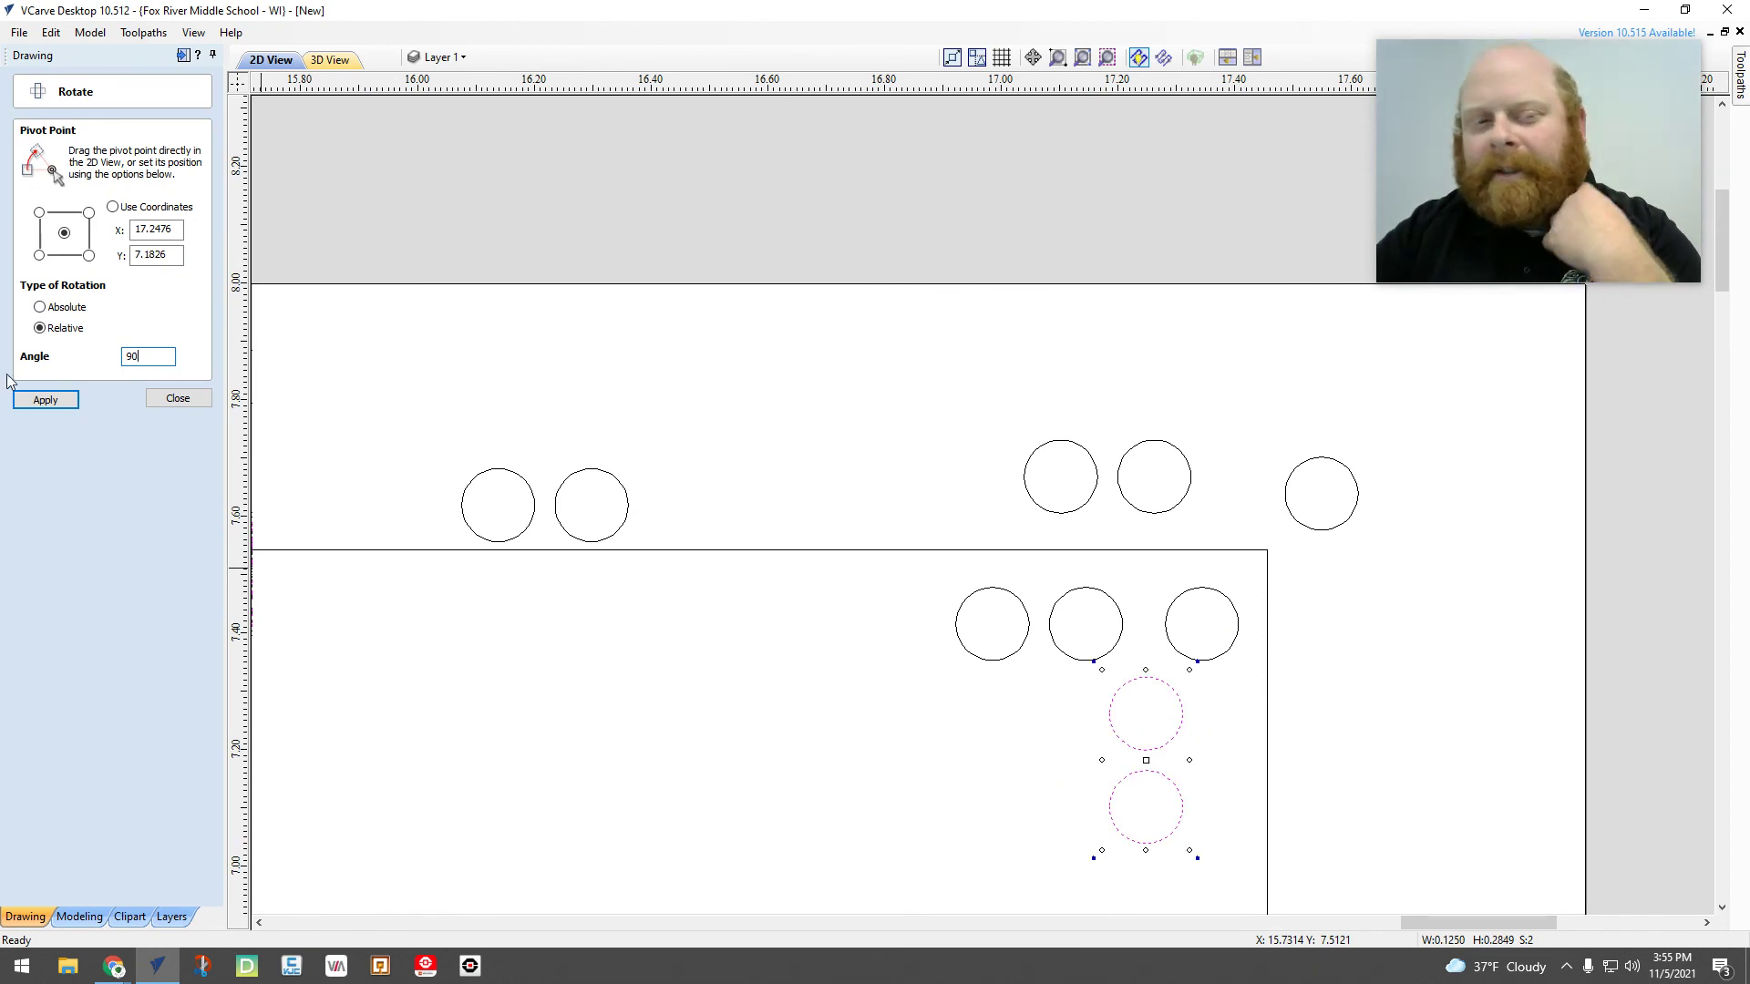
pyautogui.click(178, 399)
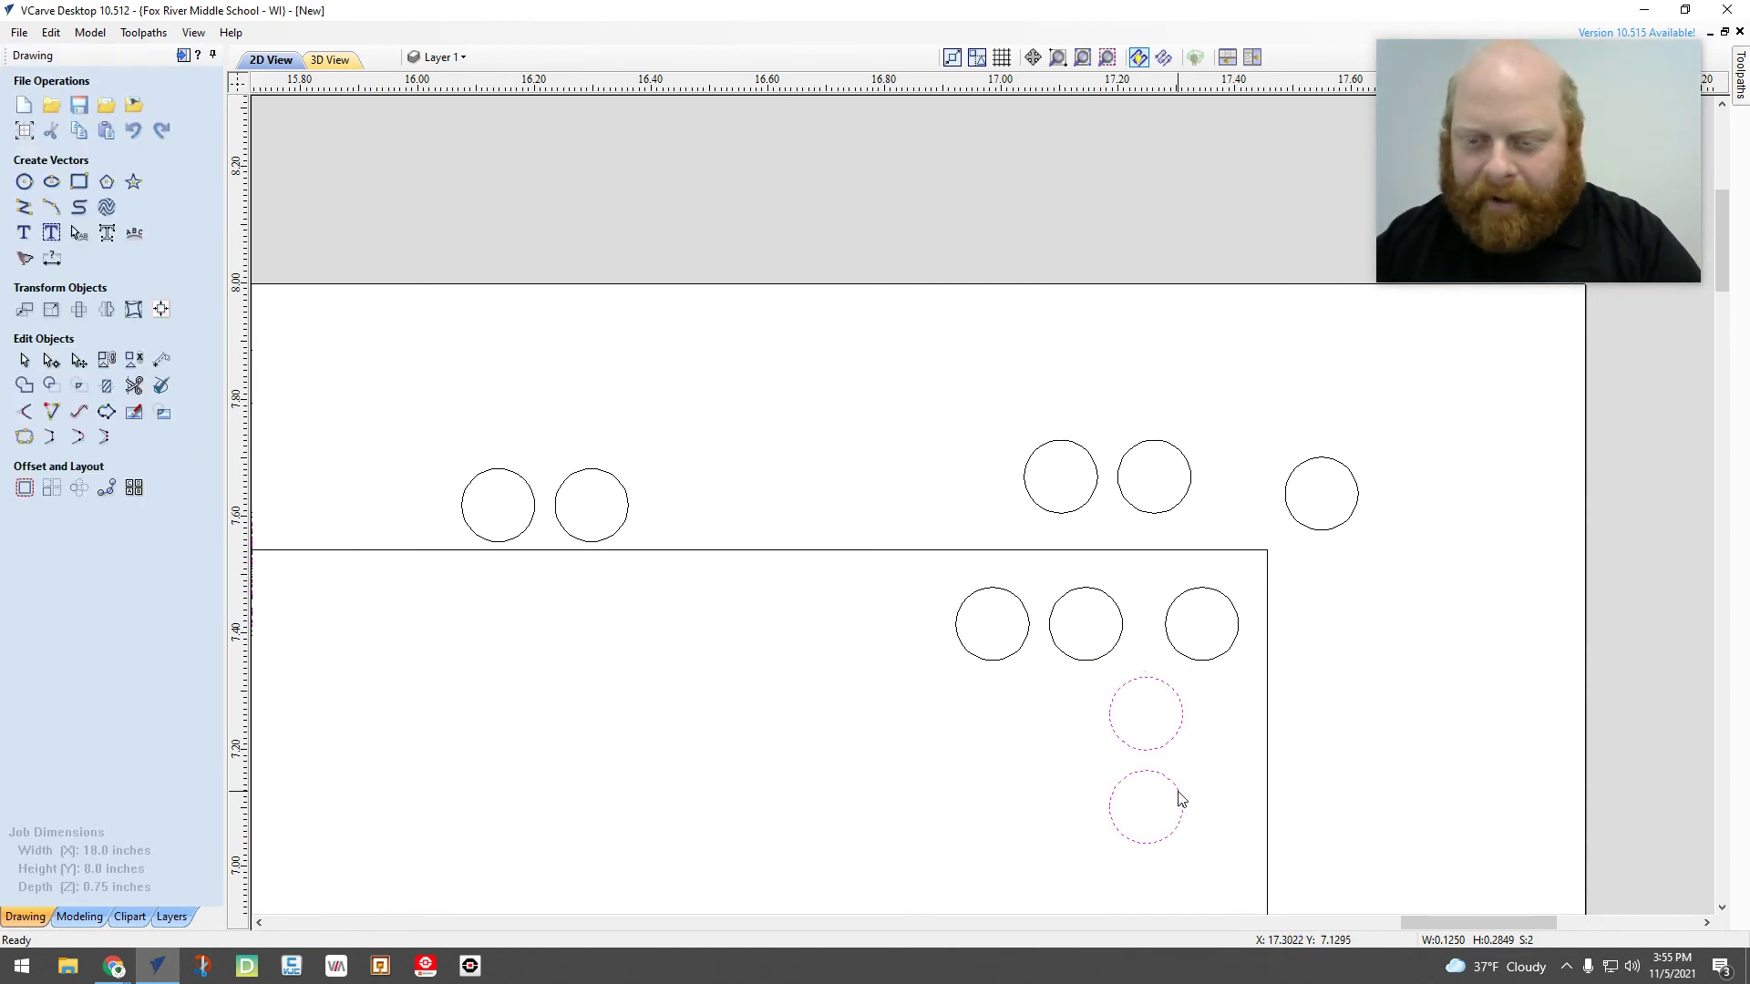
# Nudge the vertical pair right and down until it lines up beneath the inner corner circle, at about X 17.34
pyautogui.press('Down')
pyautogui.press('Down')
pyautogui.press('Down')
pyautogui.press('Down')
pyautogui.press('Right')
pyautogui.press('Right')
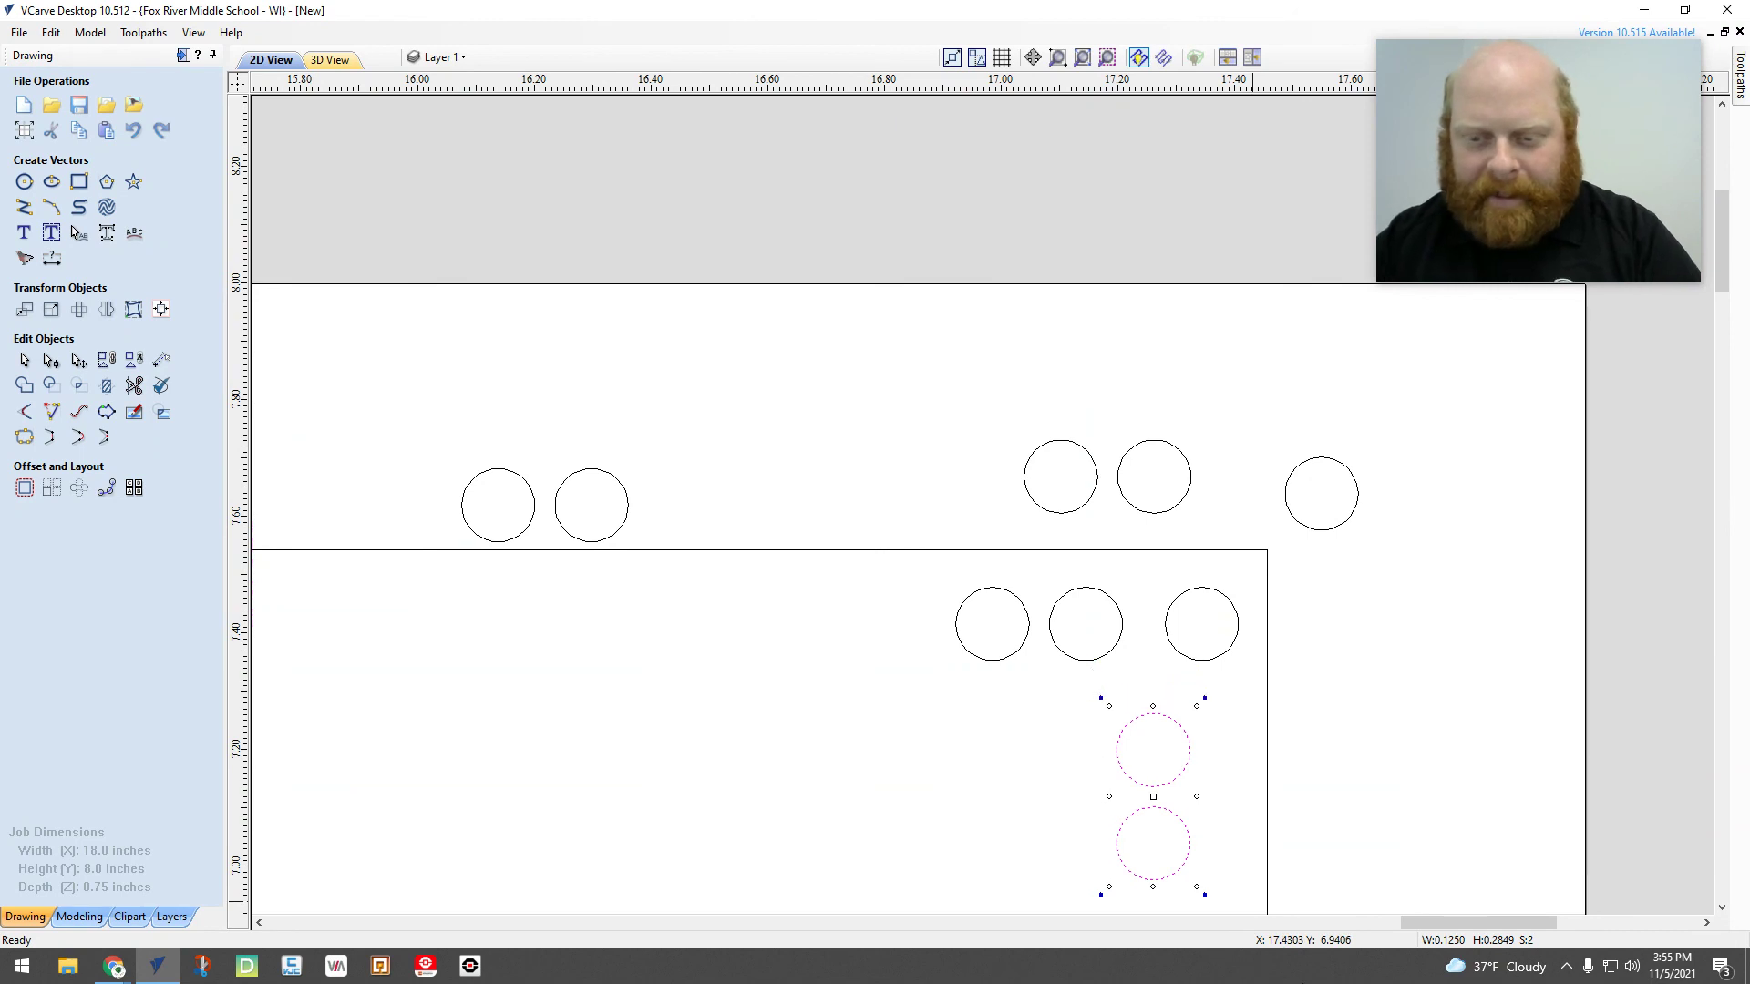
pyautogui.press('Right')
pyautogui.press('Right')
pyautogui.press('Right')
pyautogui.press('Down')
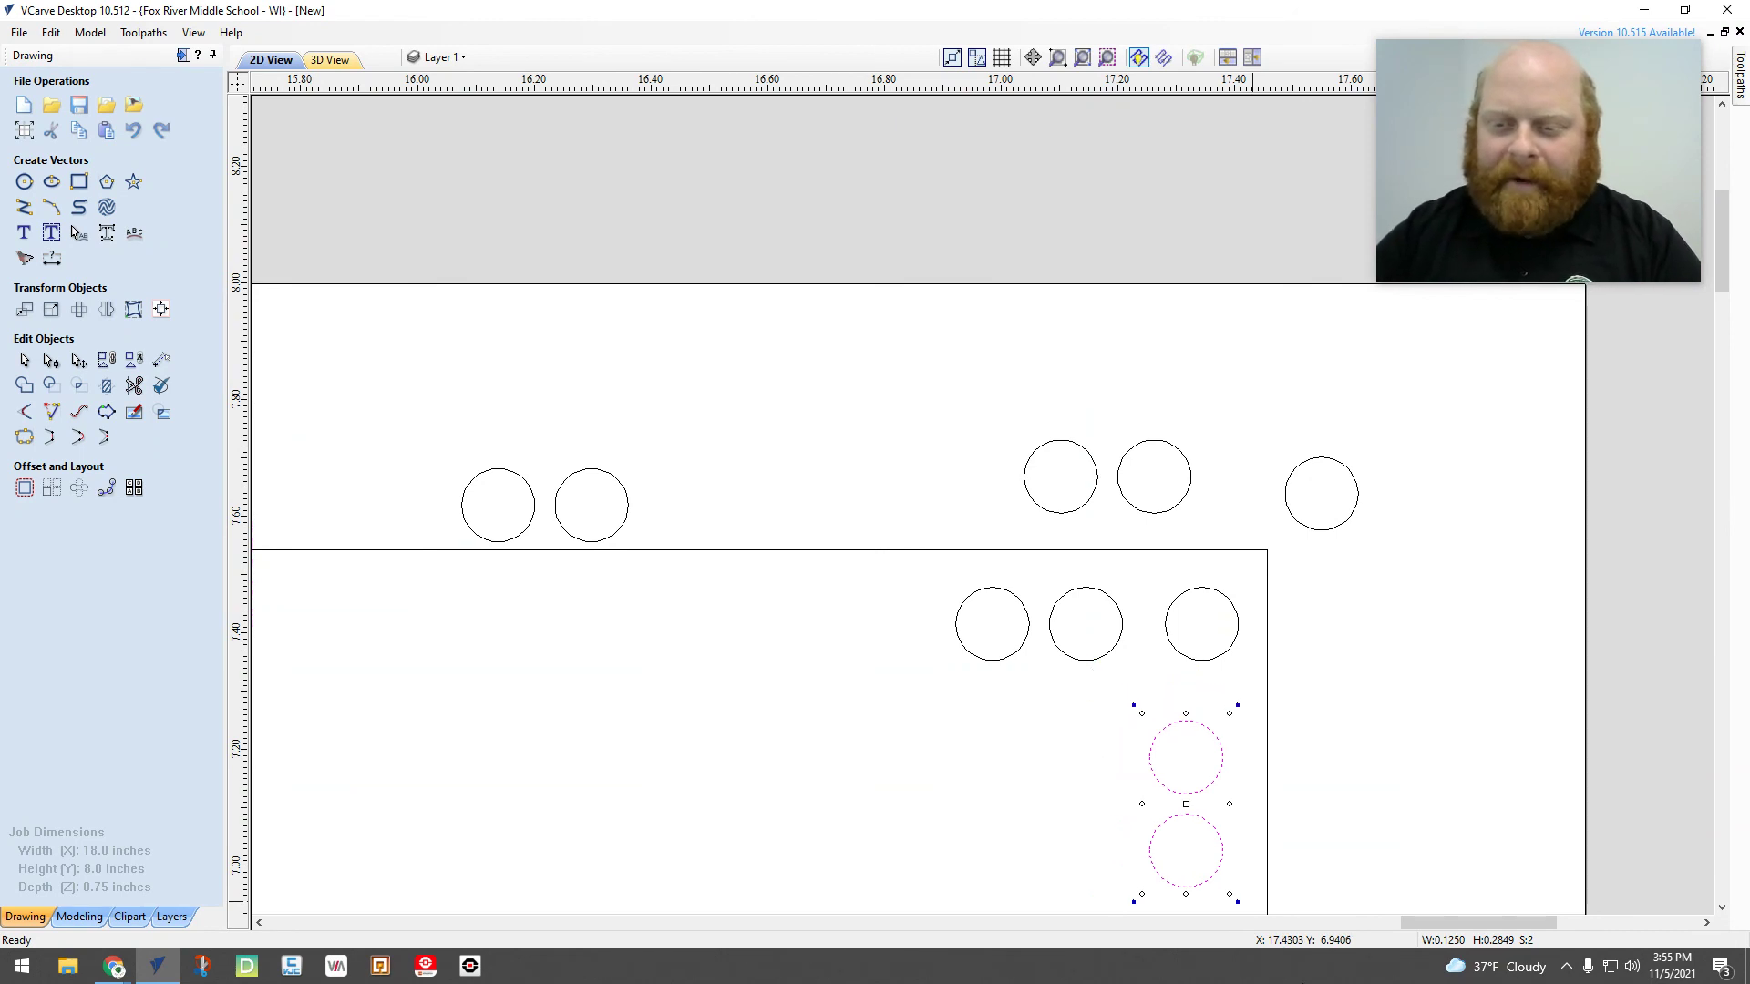
pyautogui.press('Right')
pyautogui.press('Up')
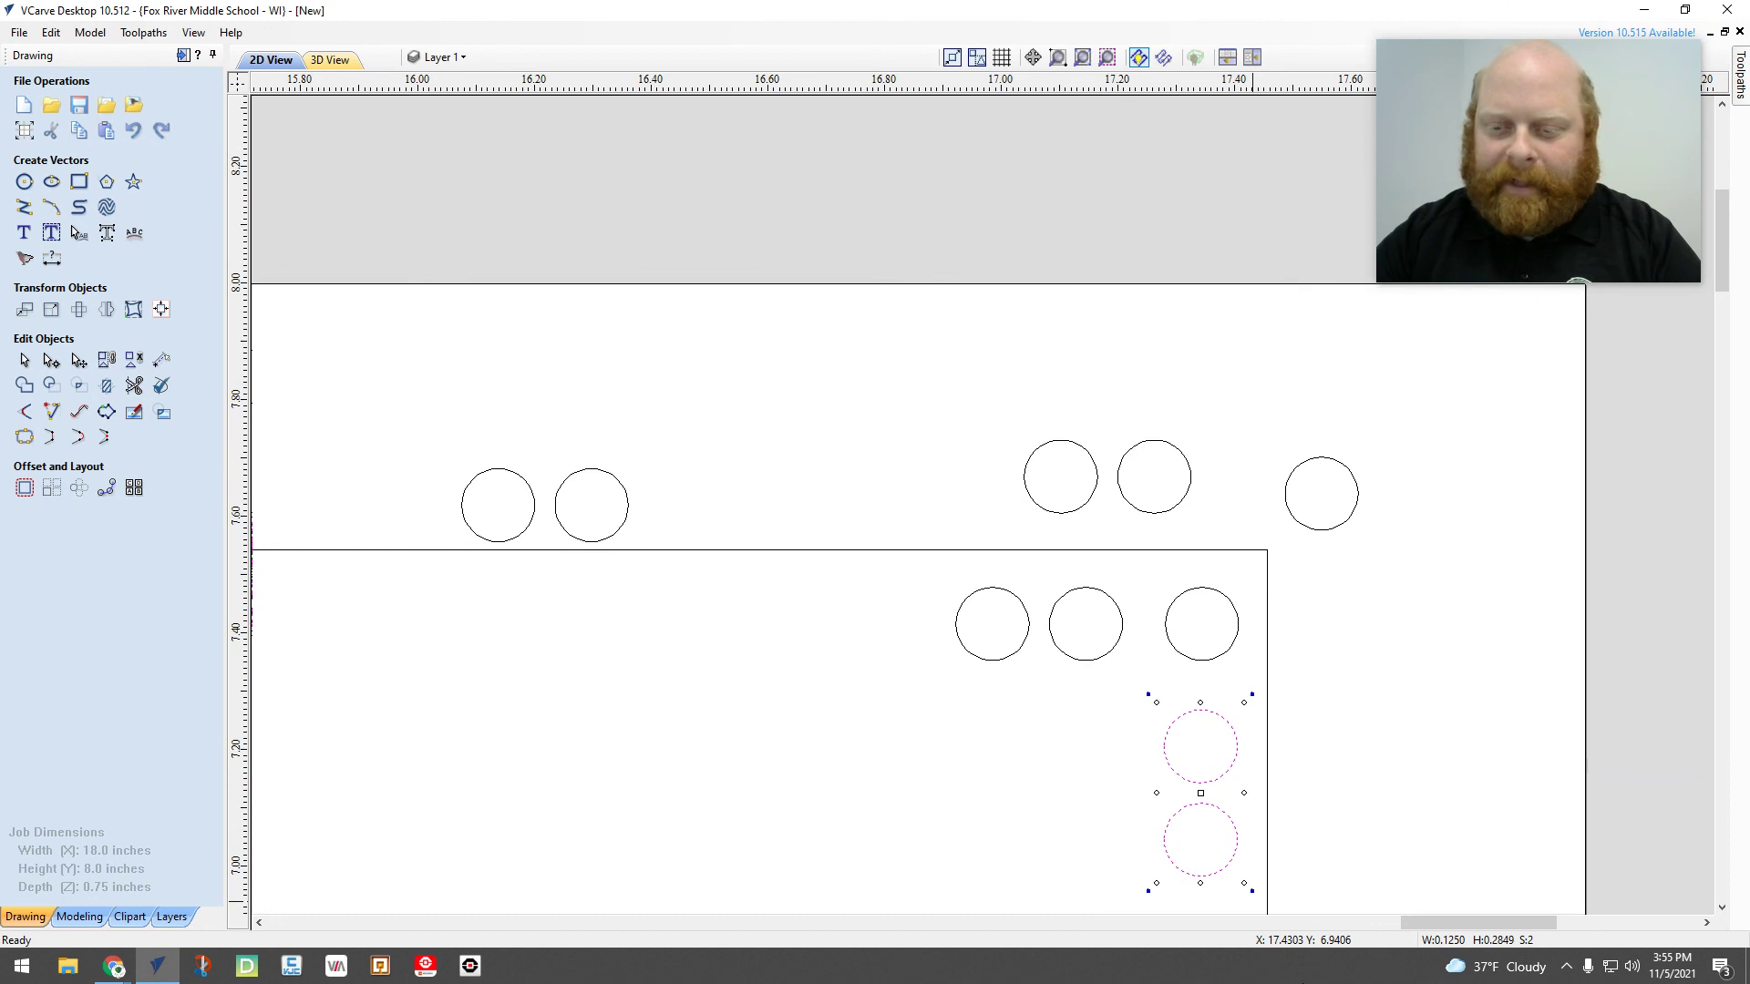
pyautogui.click(498, 520)
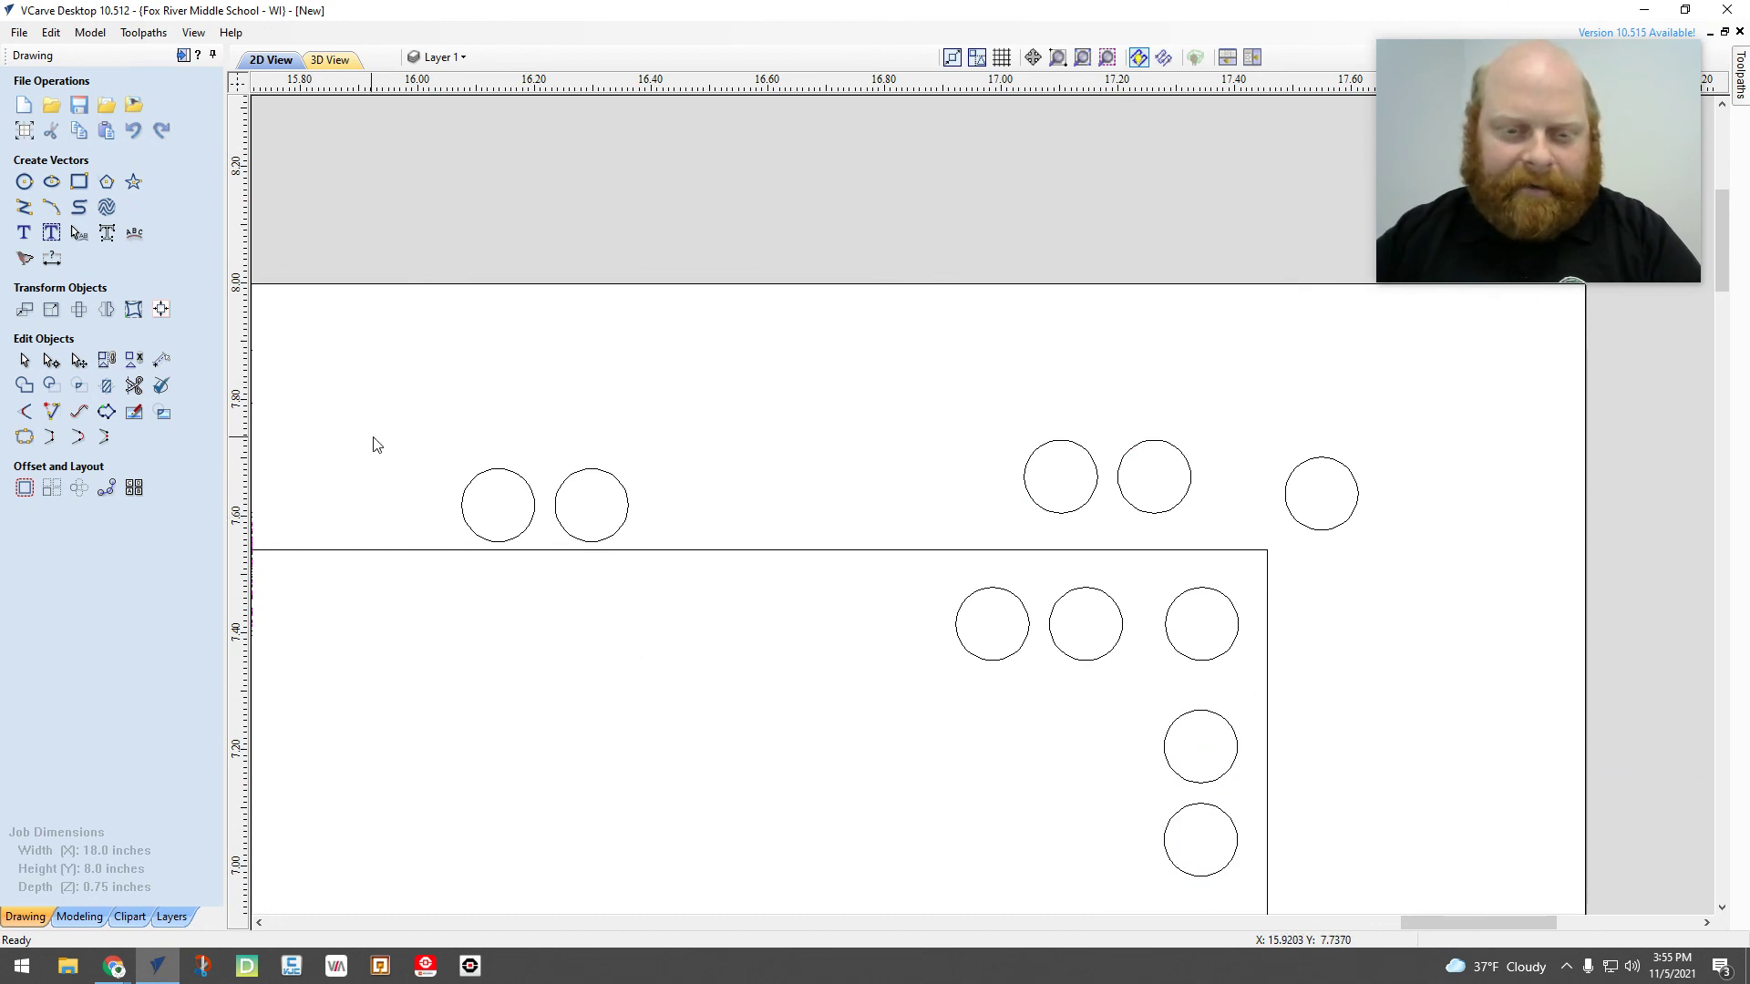
# Move the remaining upper pair of circles outside the guide's right edge, centred at about X 17.63, Y 7.21, and rotate it 90 degrees
pyautogui.moveTo(383, 441); pyautogui.dragTo(449, 457)
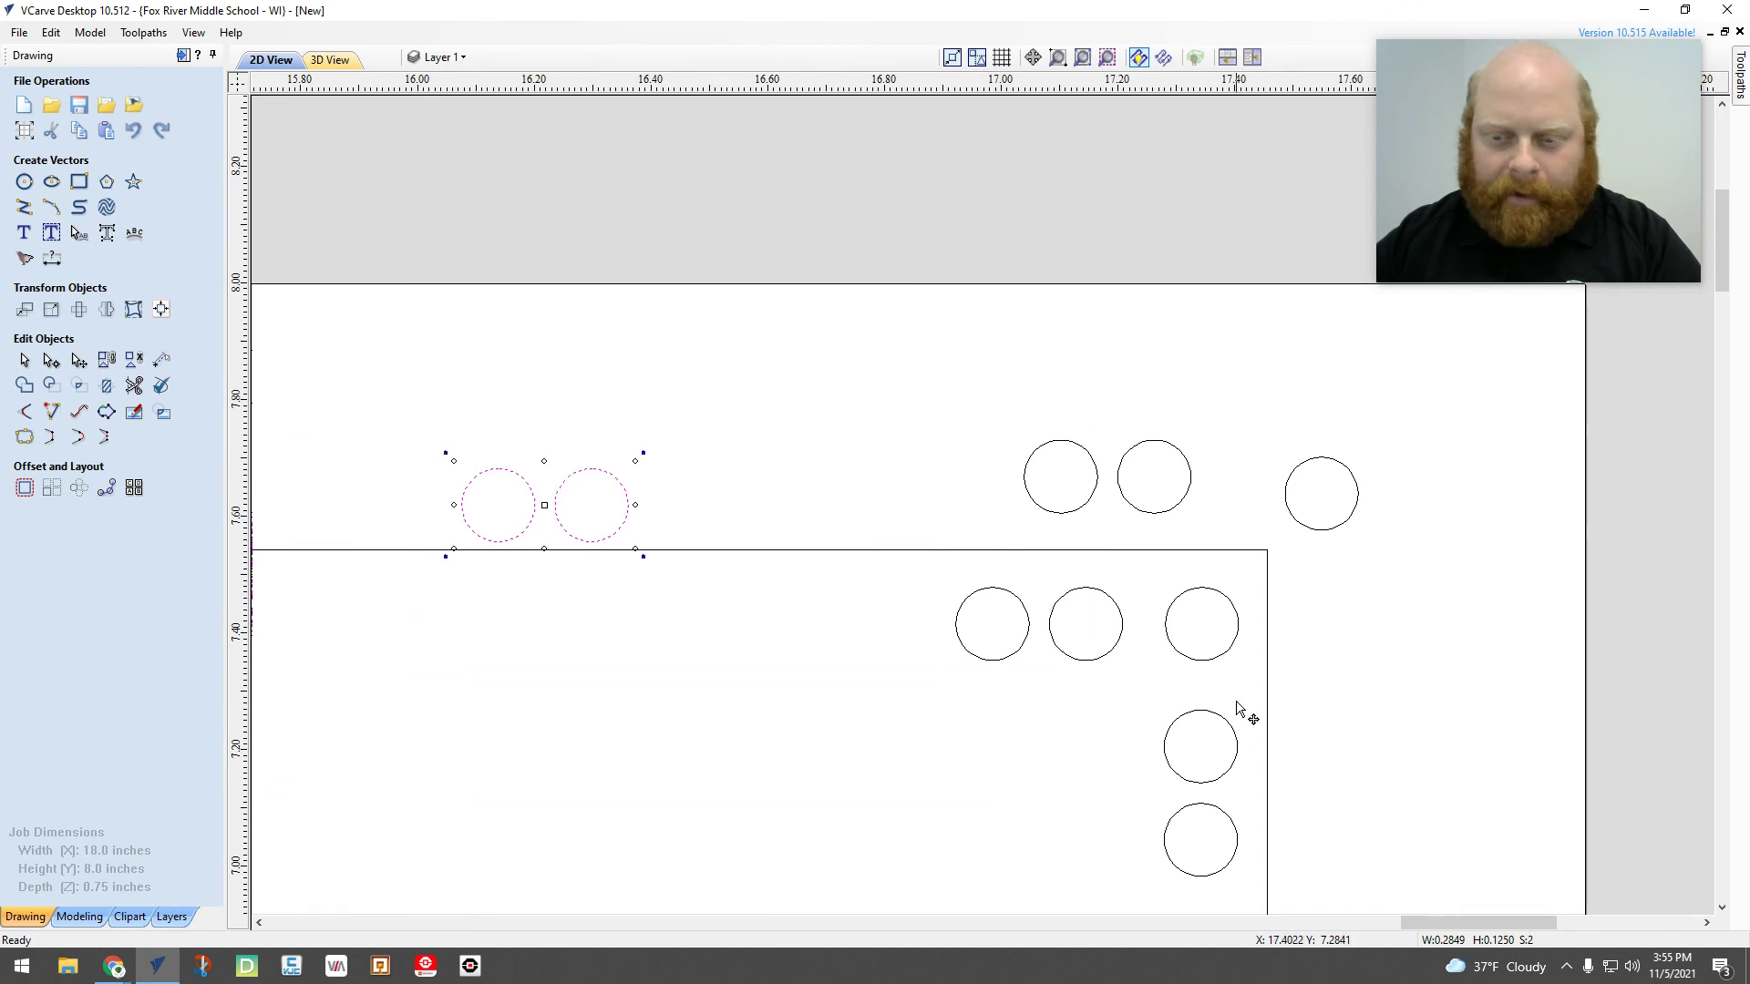
pyautogui.moveTo(558, 488); pyautogui.dragTo(1382, 727)
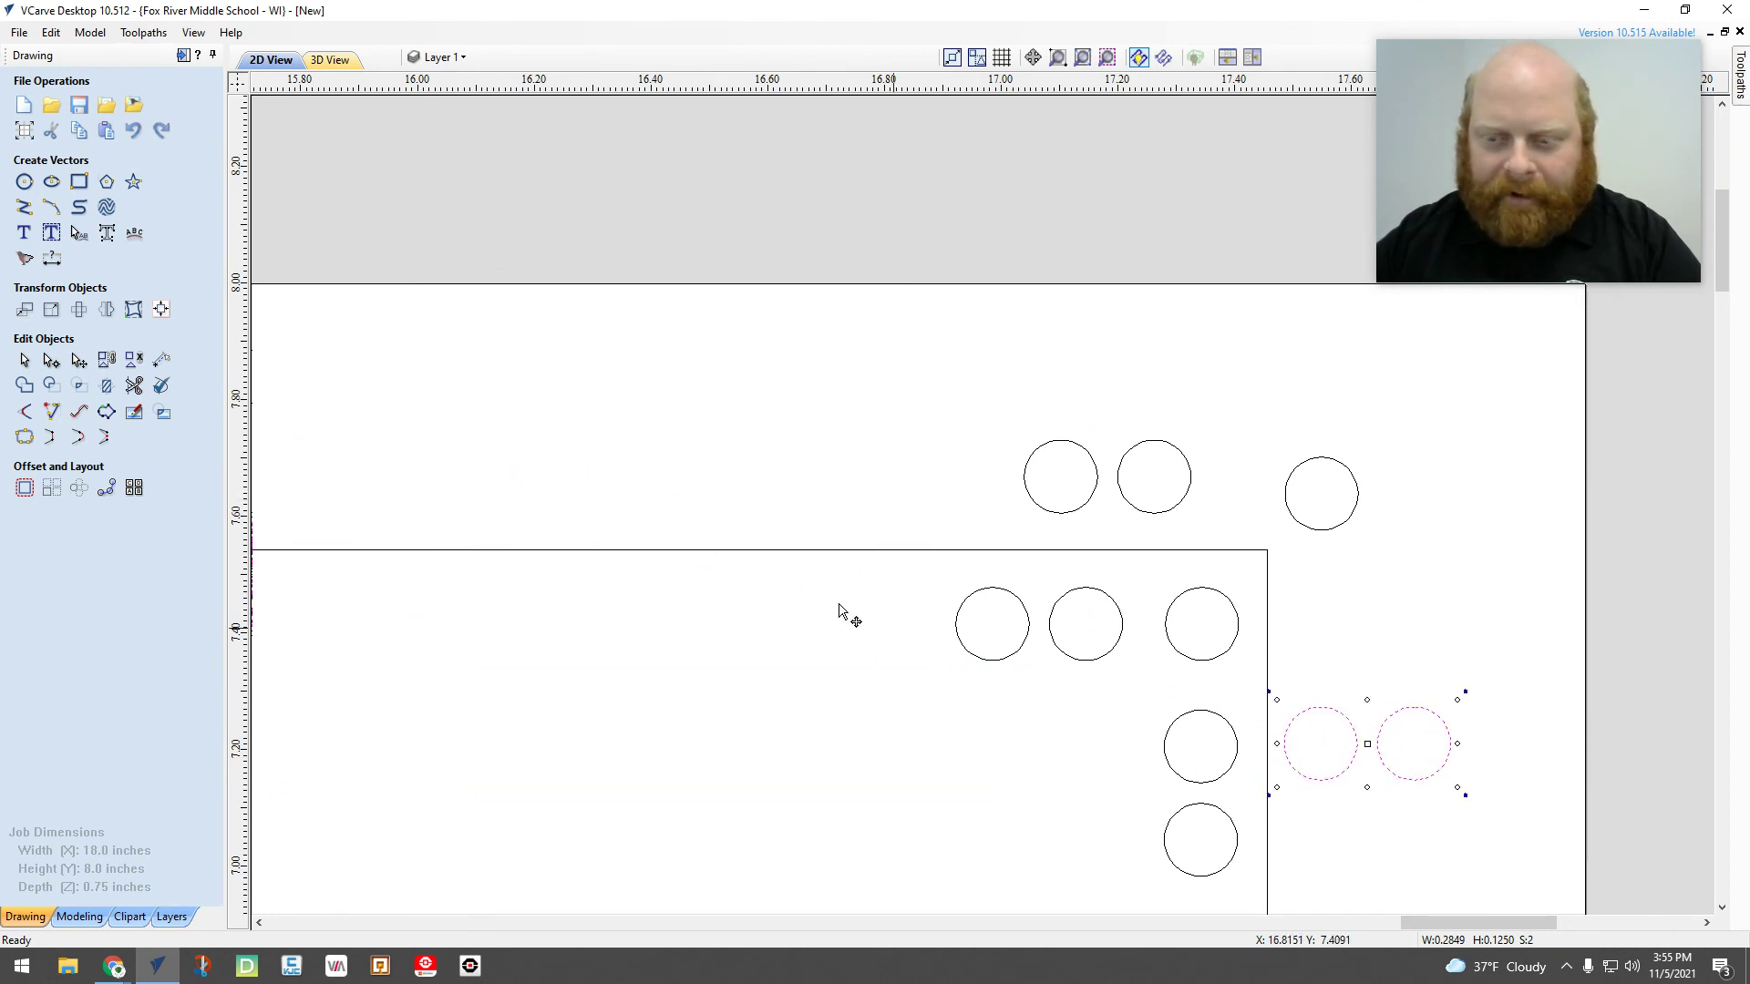
pyautogui.click(77, 310)
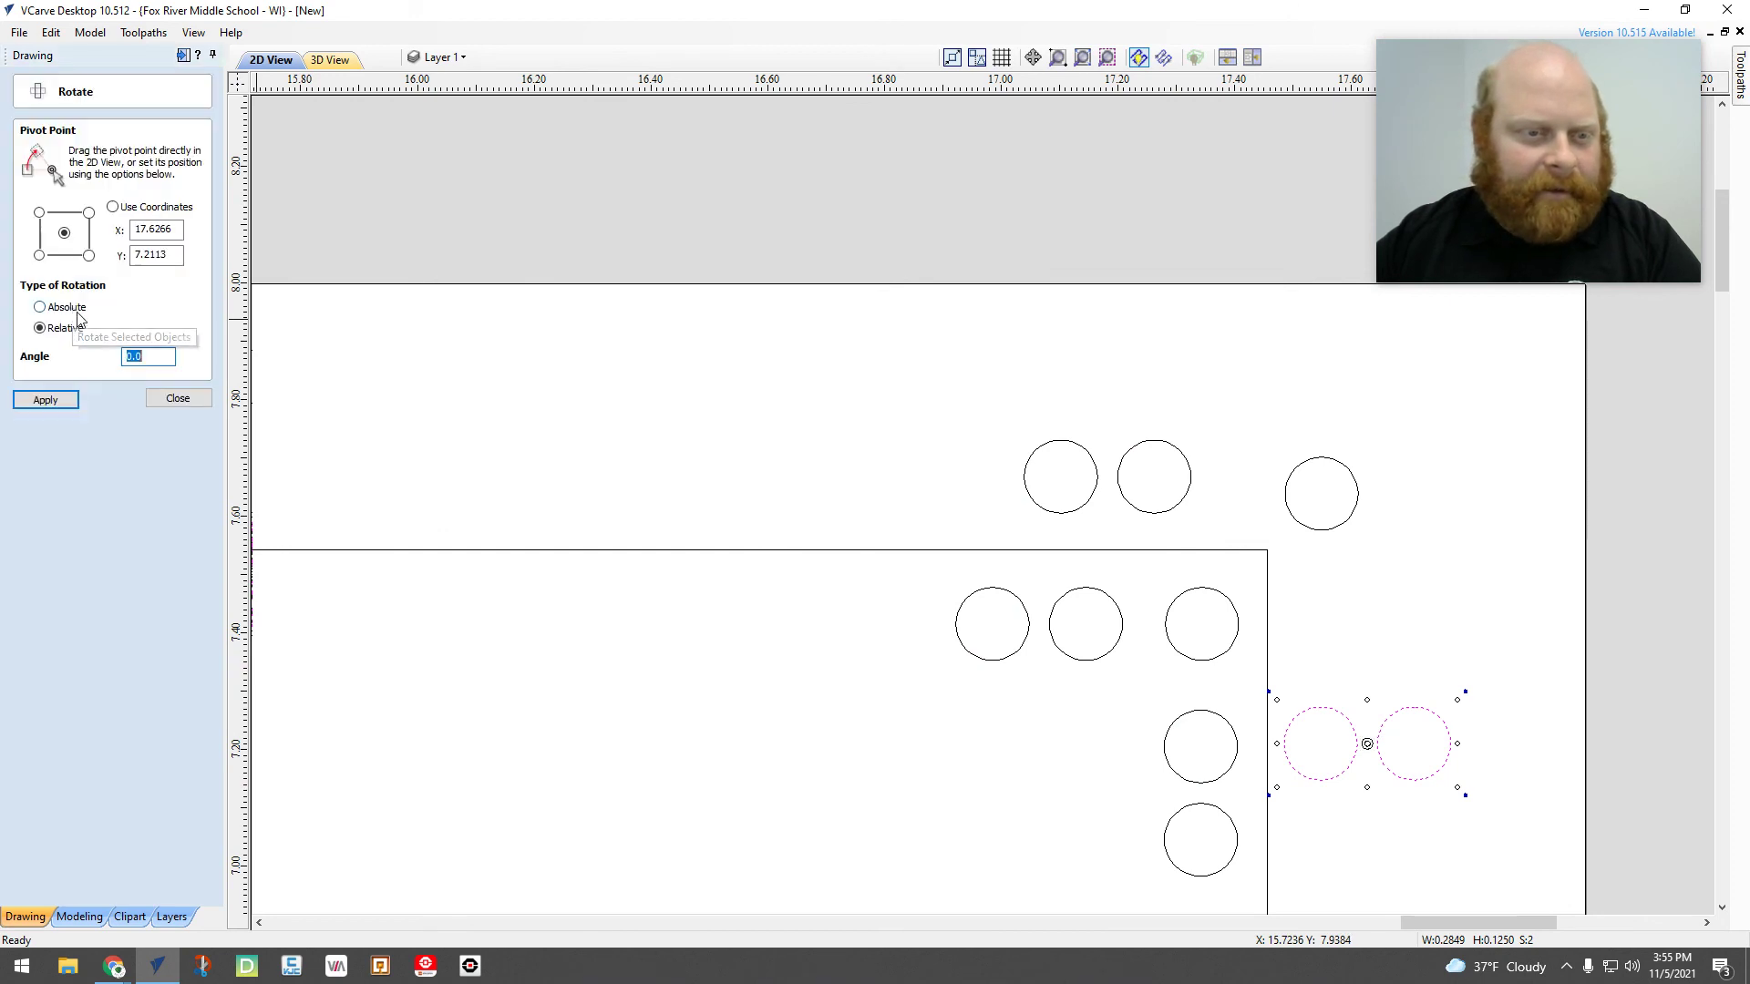
pyautogui.write('90')
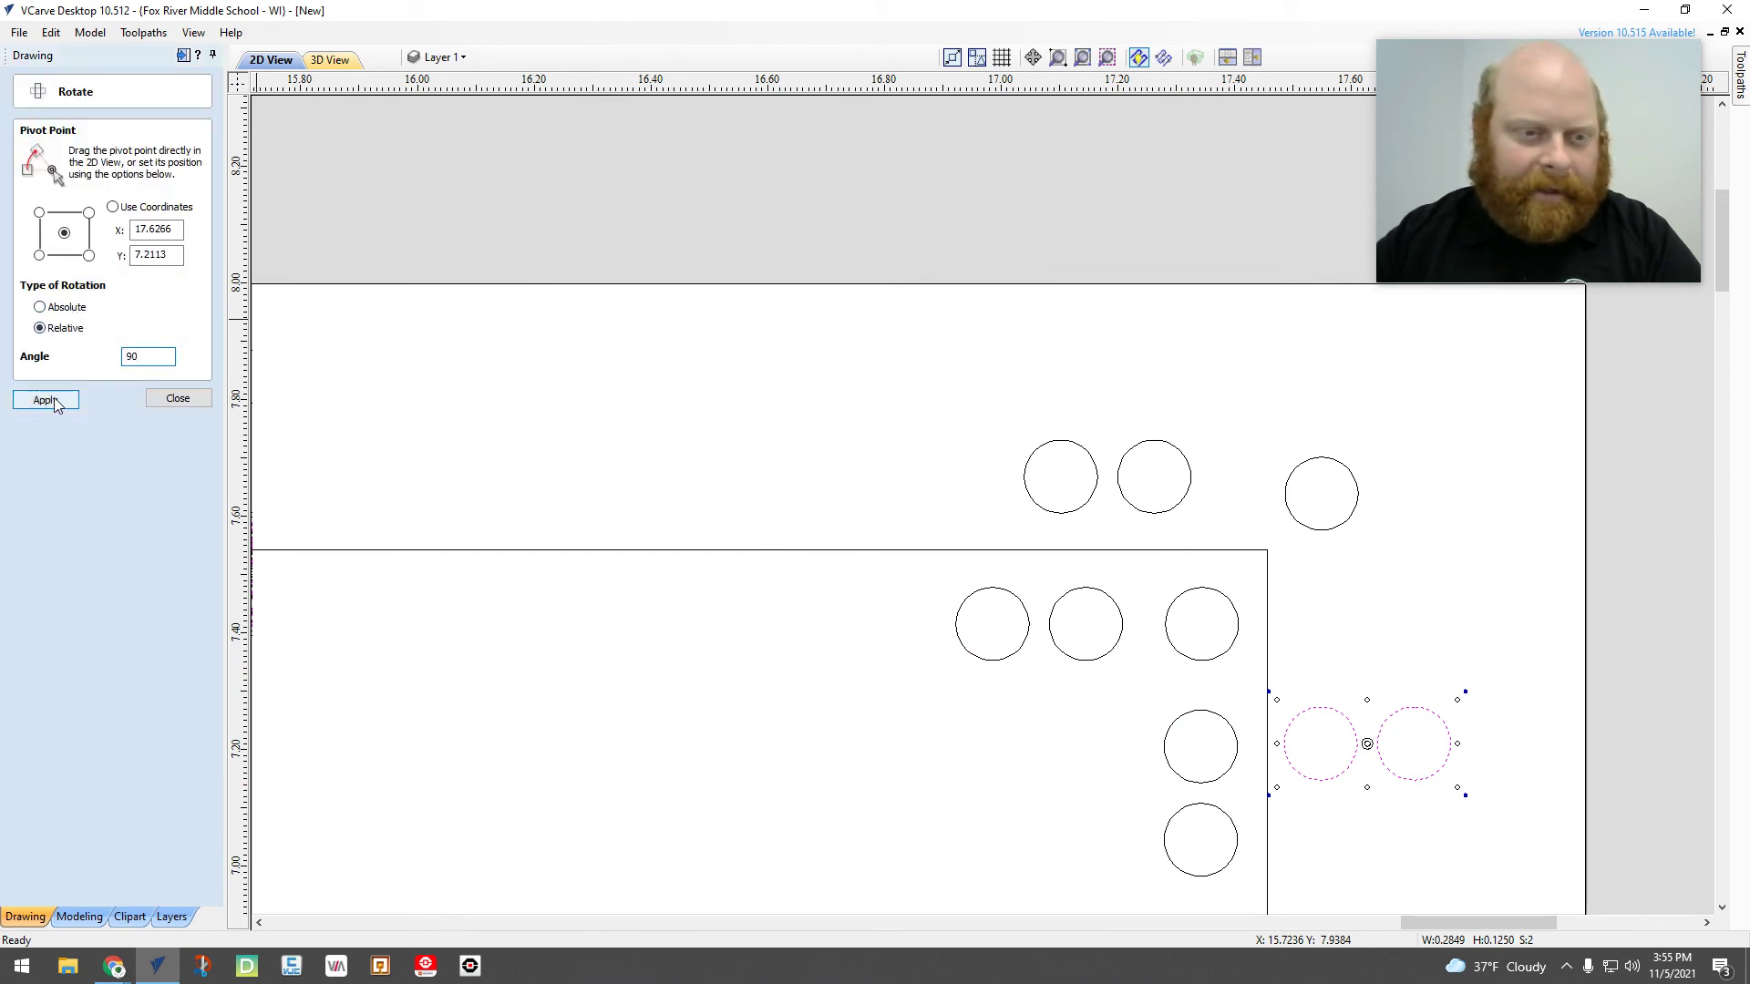
pyautogui.click(53, 401)
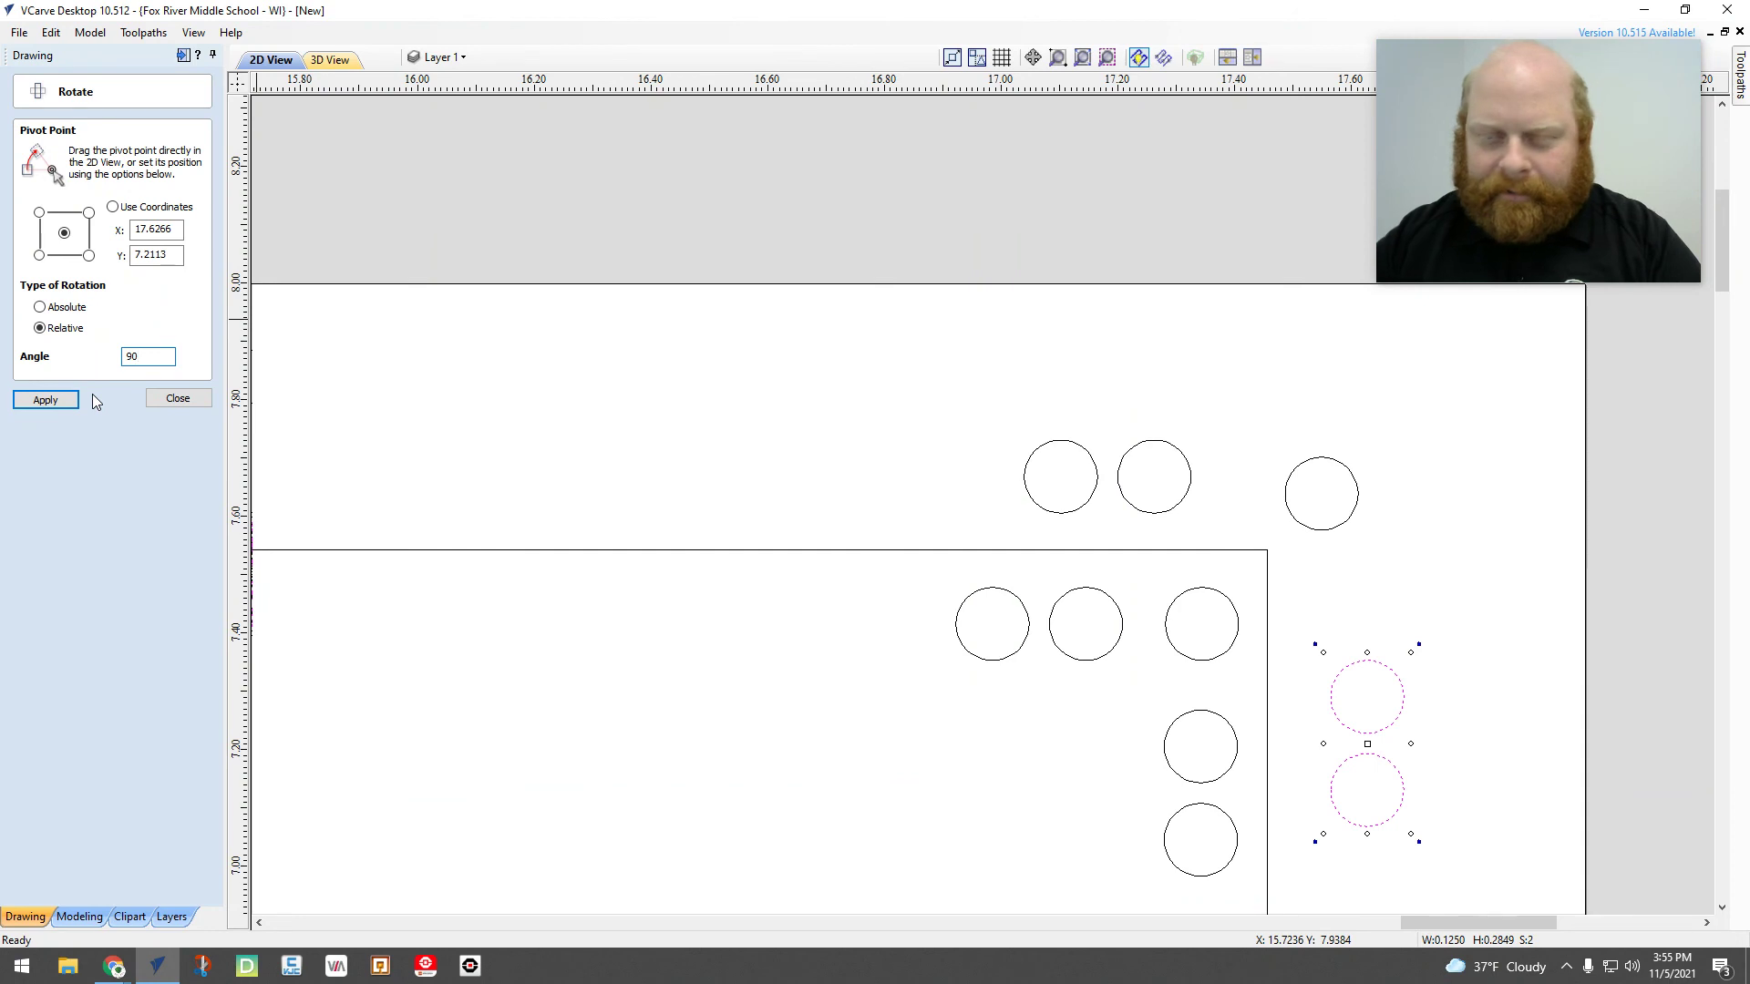
pyautogui.click(164, 401)
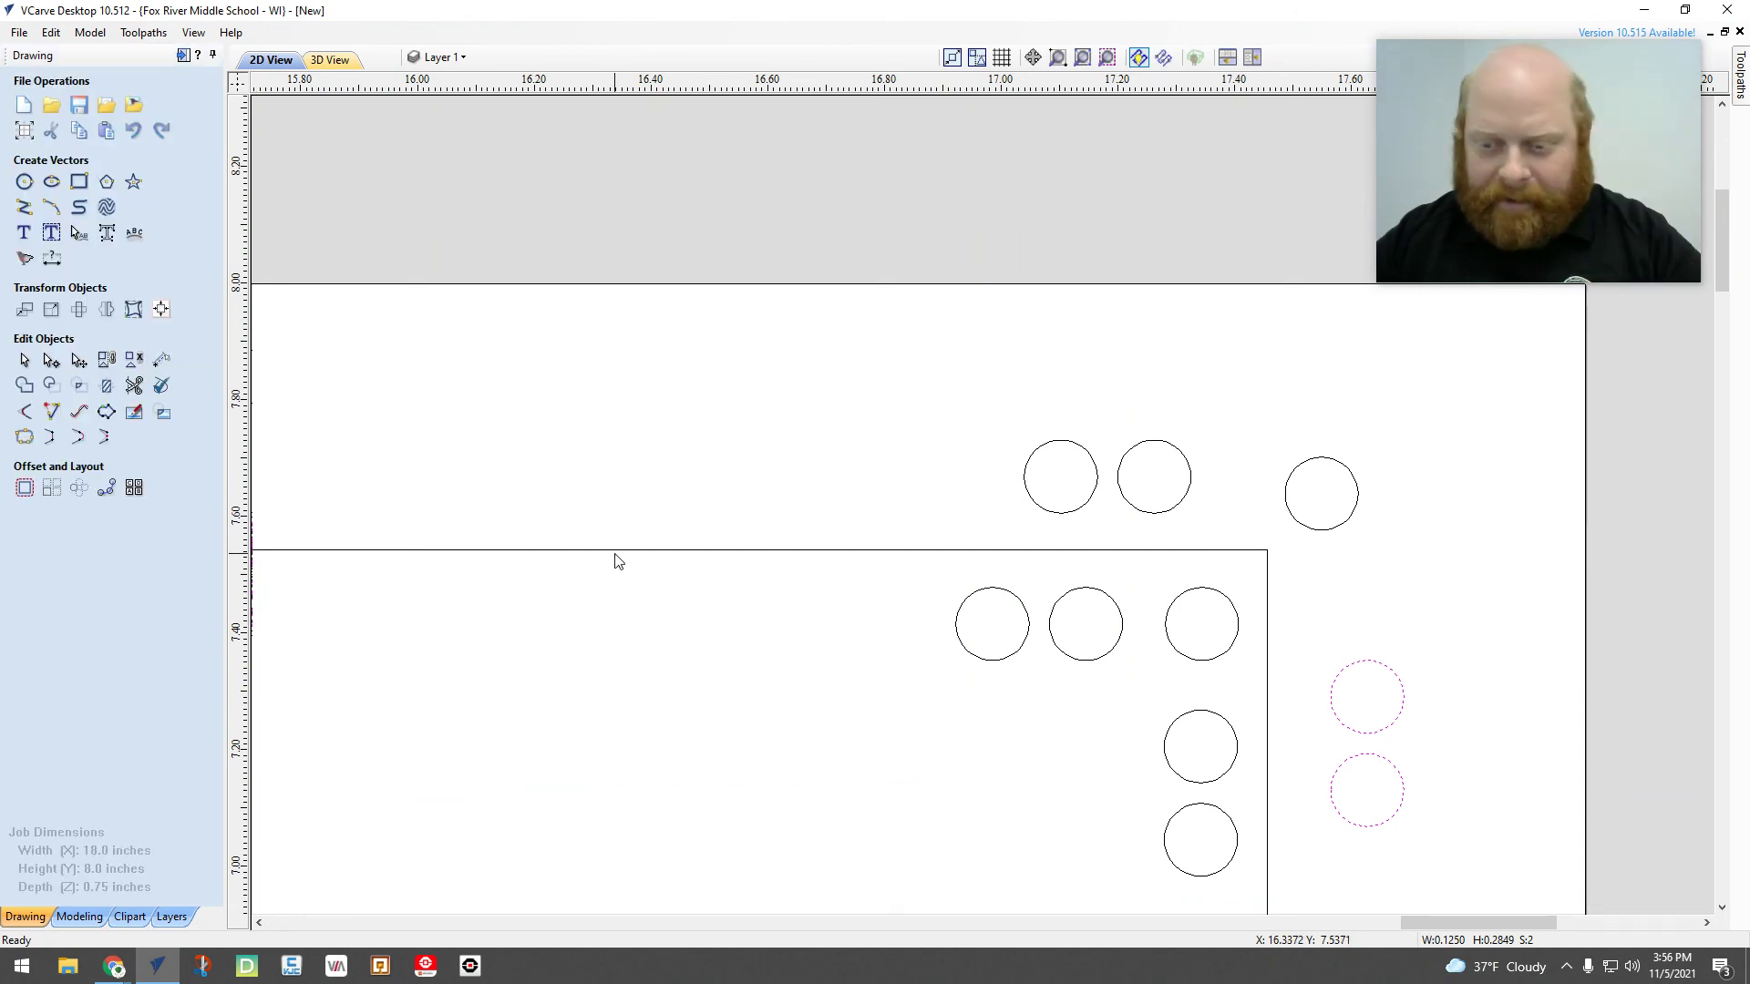
# Line up the outer vertical pair beside the inner pair at about X 17.58, and move its upper circle up to about X 17.61, Y 7.36
pyautogui.click(1367, 753)
pyautogui.moveTo(1367, 752); pyautogui.dragTo(1339, 803)
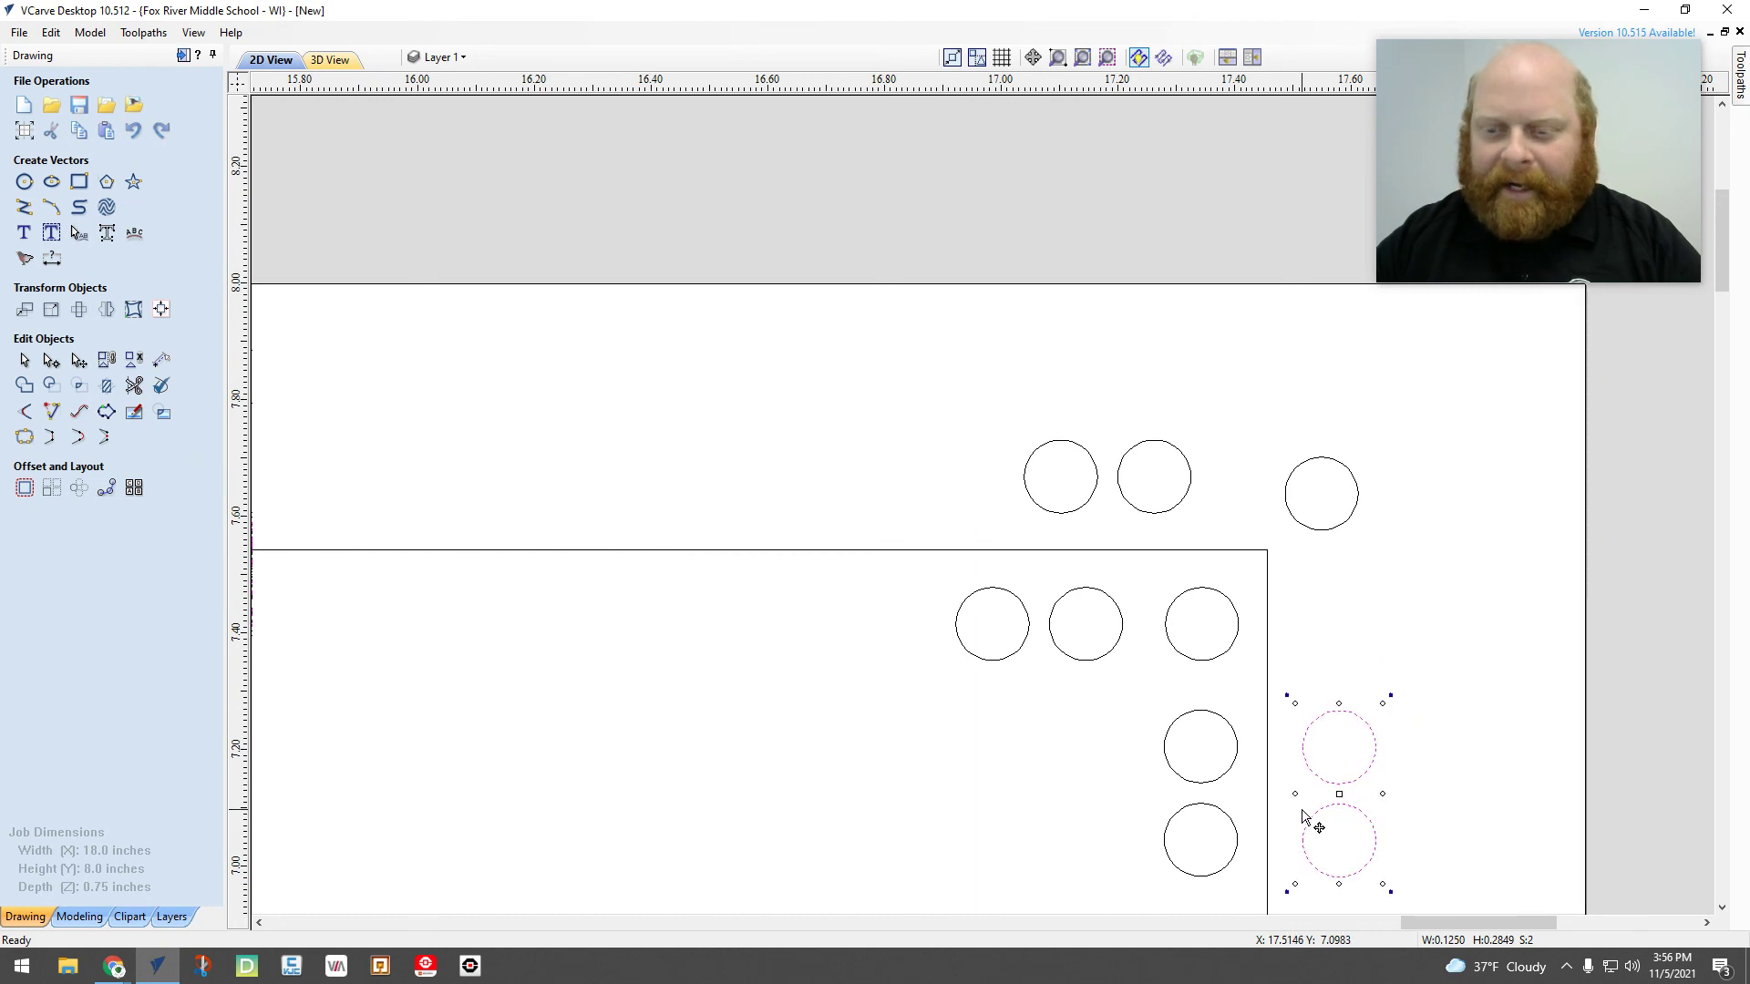
pyautogui.click(1400, 776)
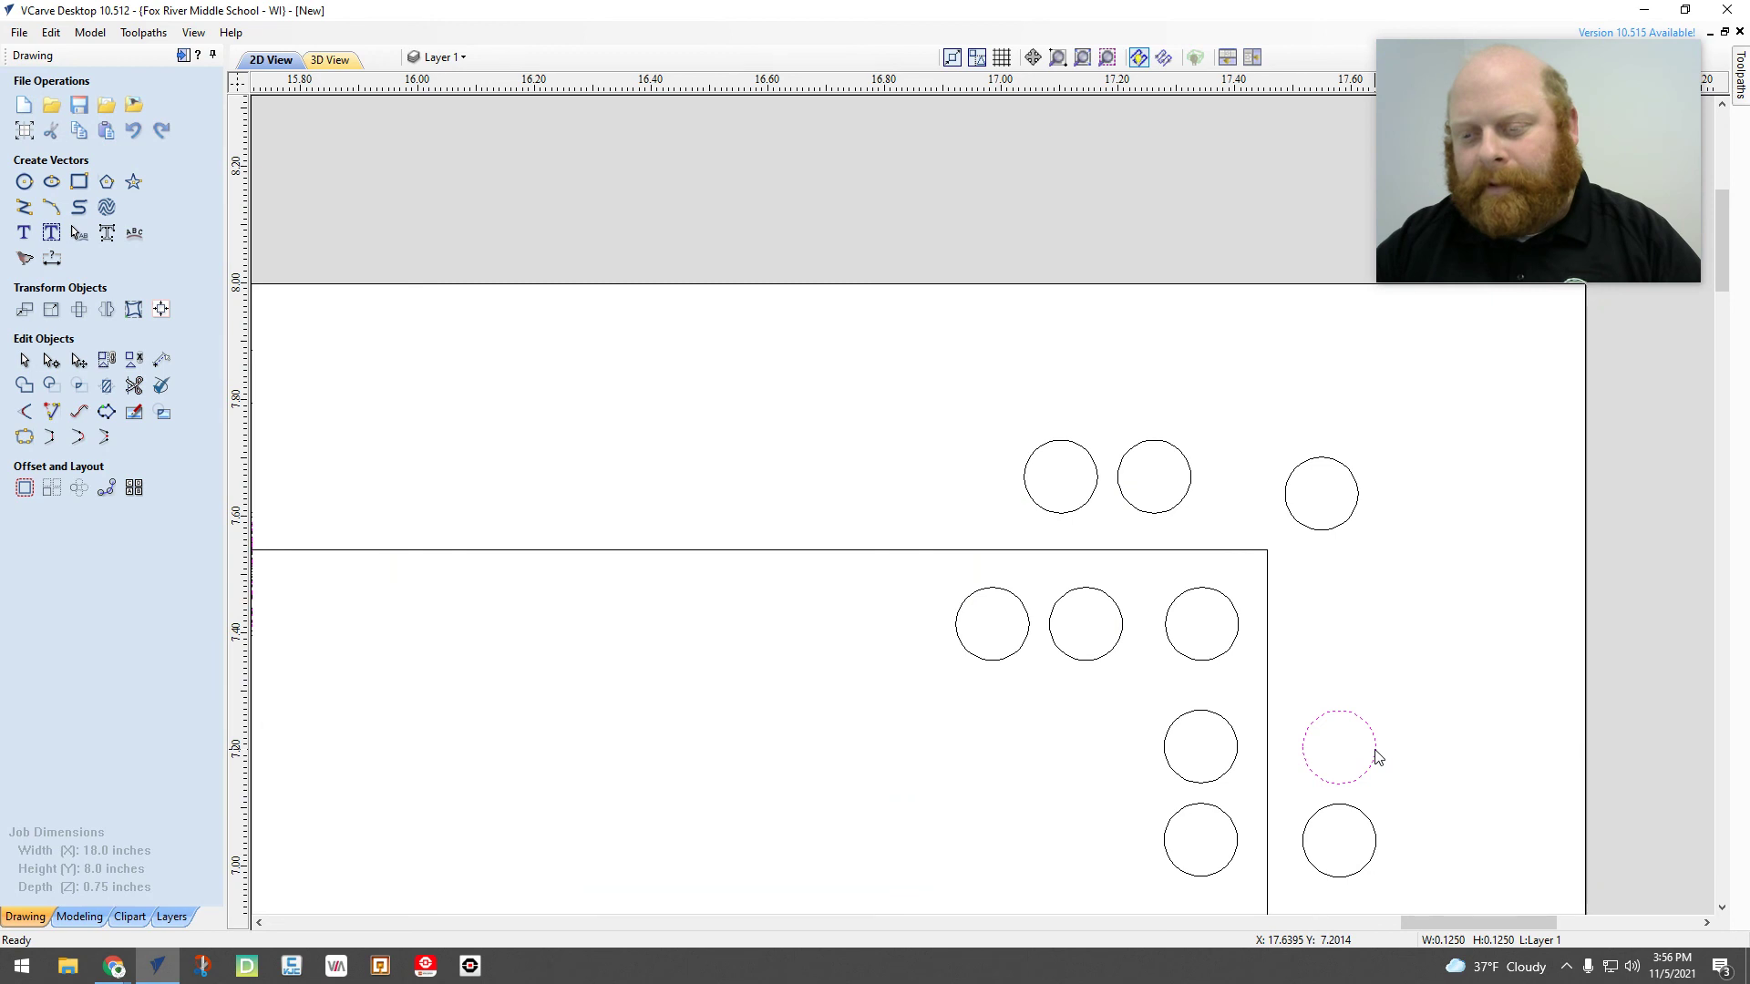
pyautogui.moveTo(1378, 757); pyautogui.dragTo(1395, 665)
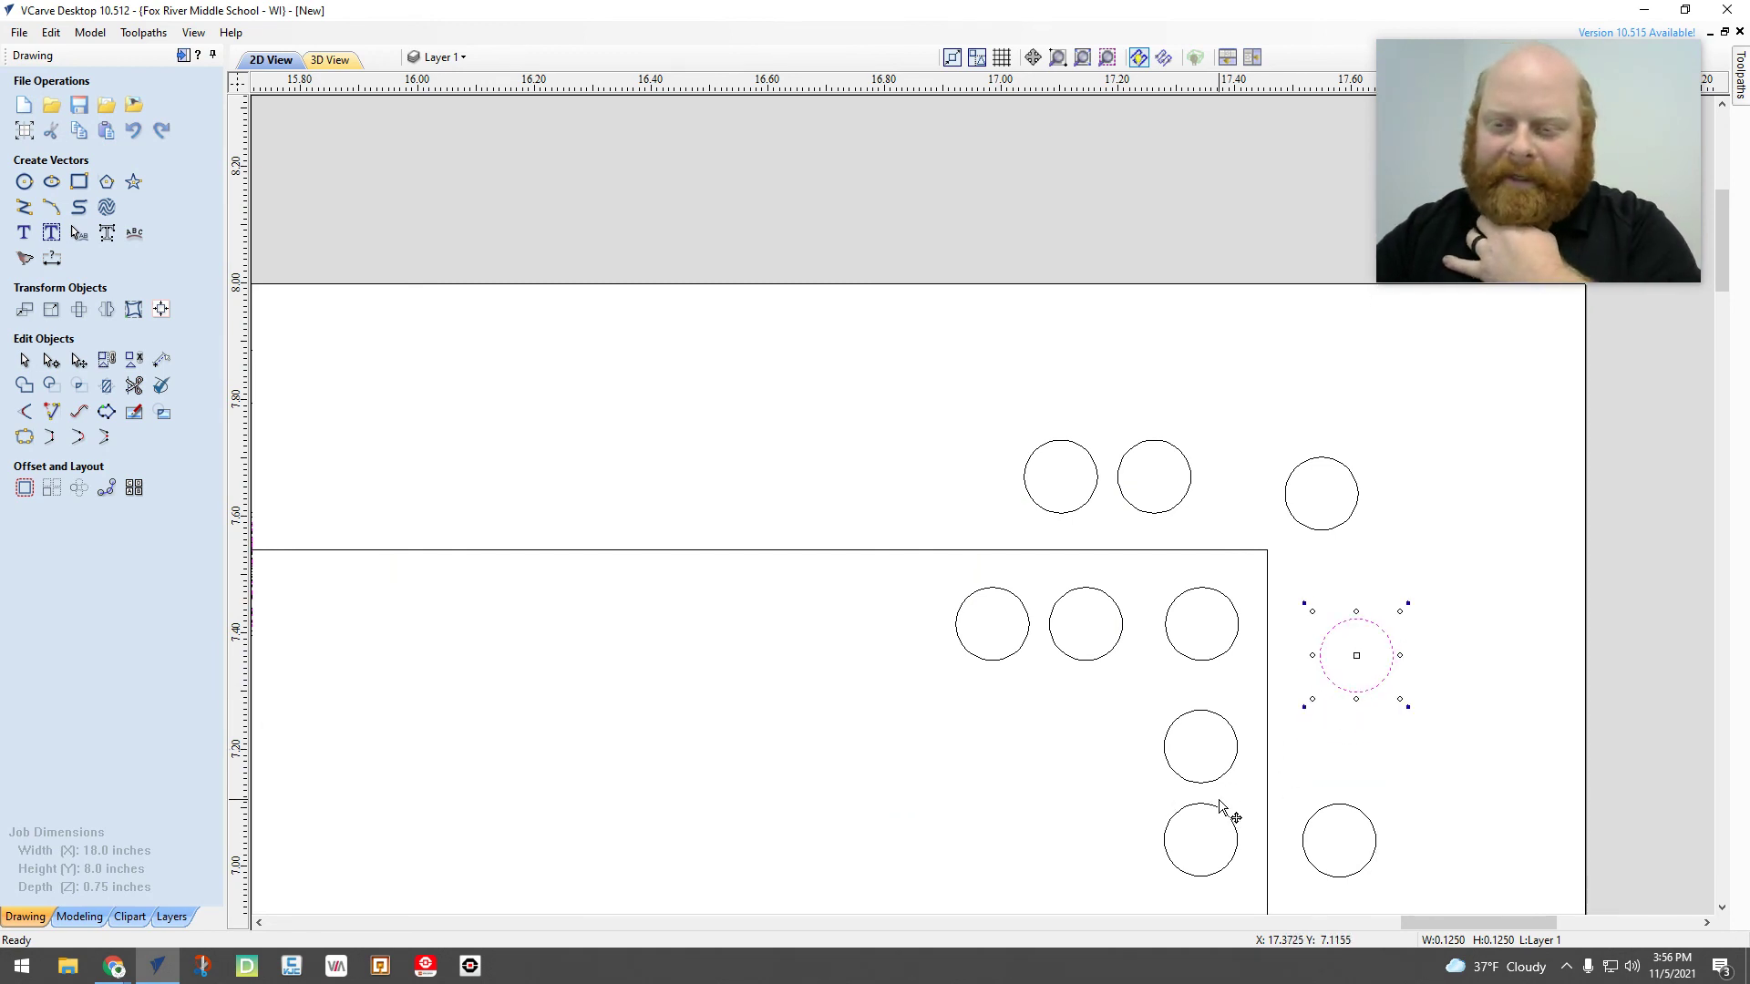
pyautogui.click(1062, 750)
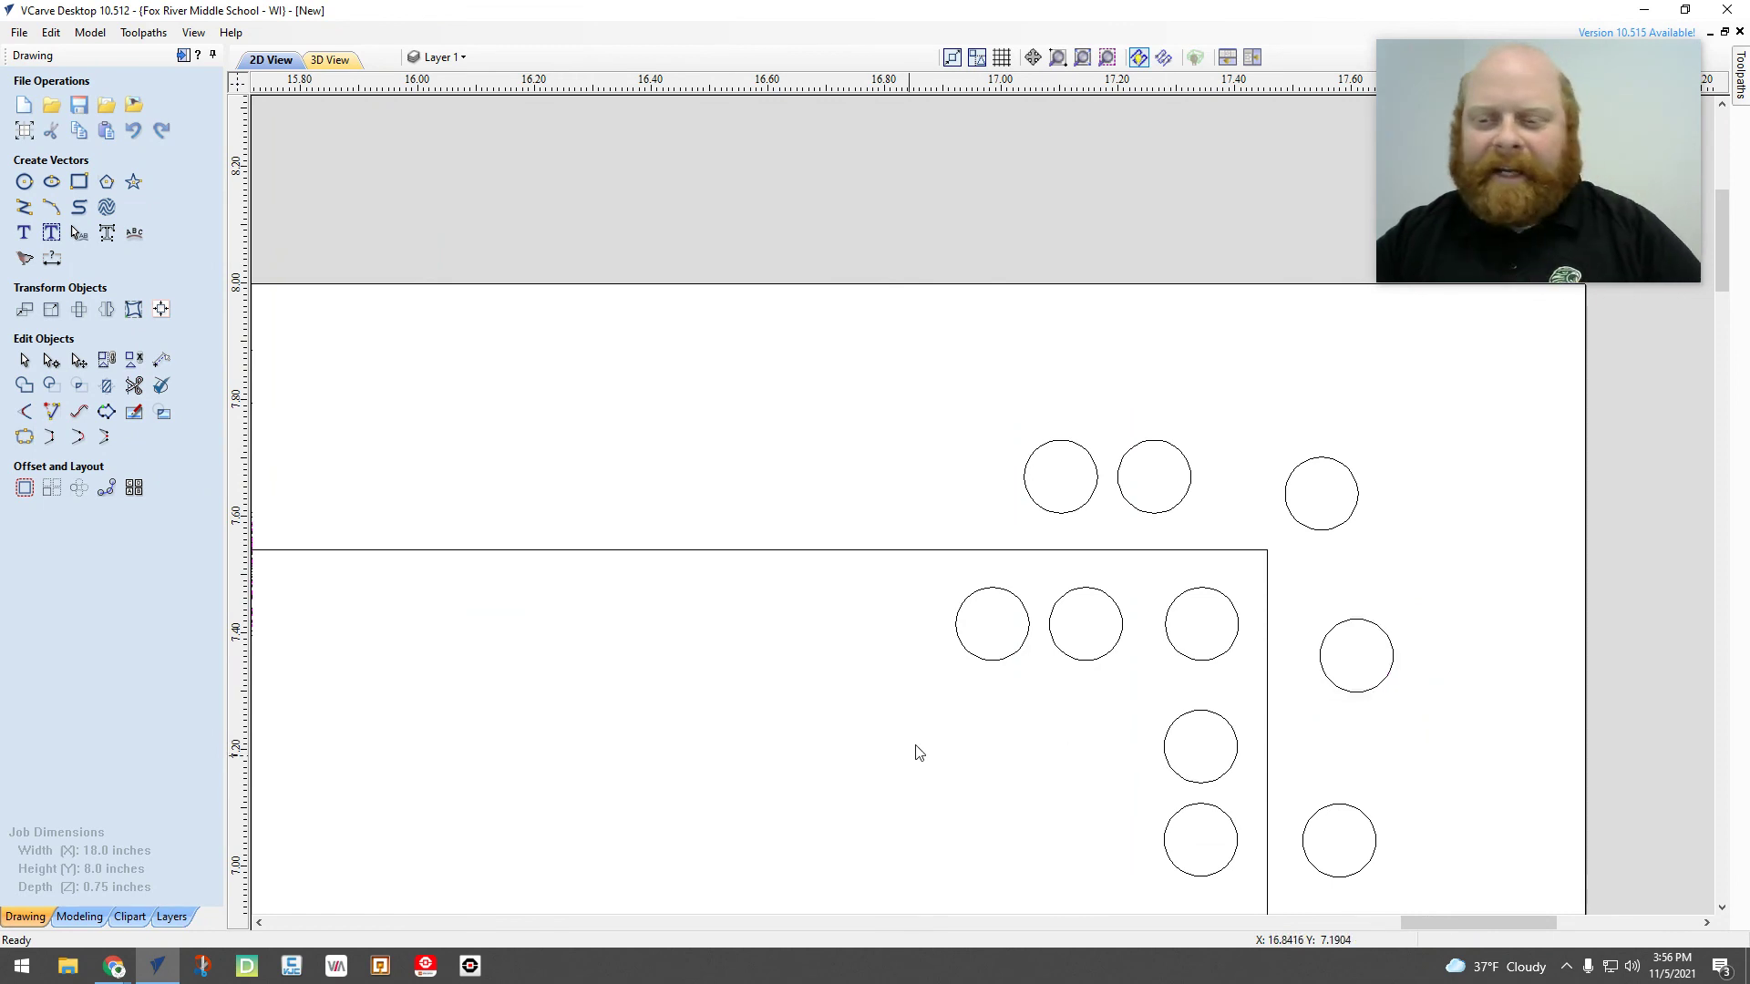
# Look over the whole board layout and switch to the Cribbage Boards Packet in Google Docs to read the Stage 2 design requirements
pyautogui.scroll(-5, 917, 752)
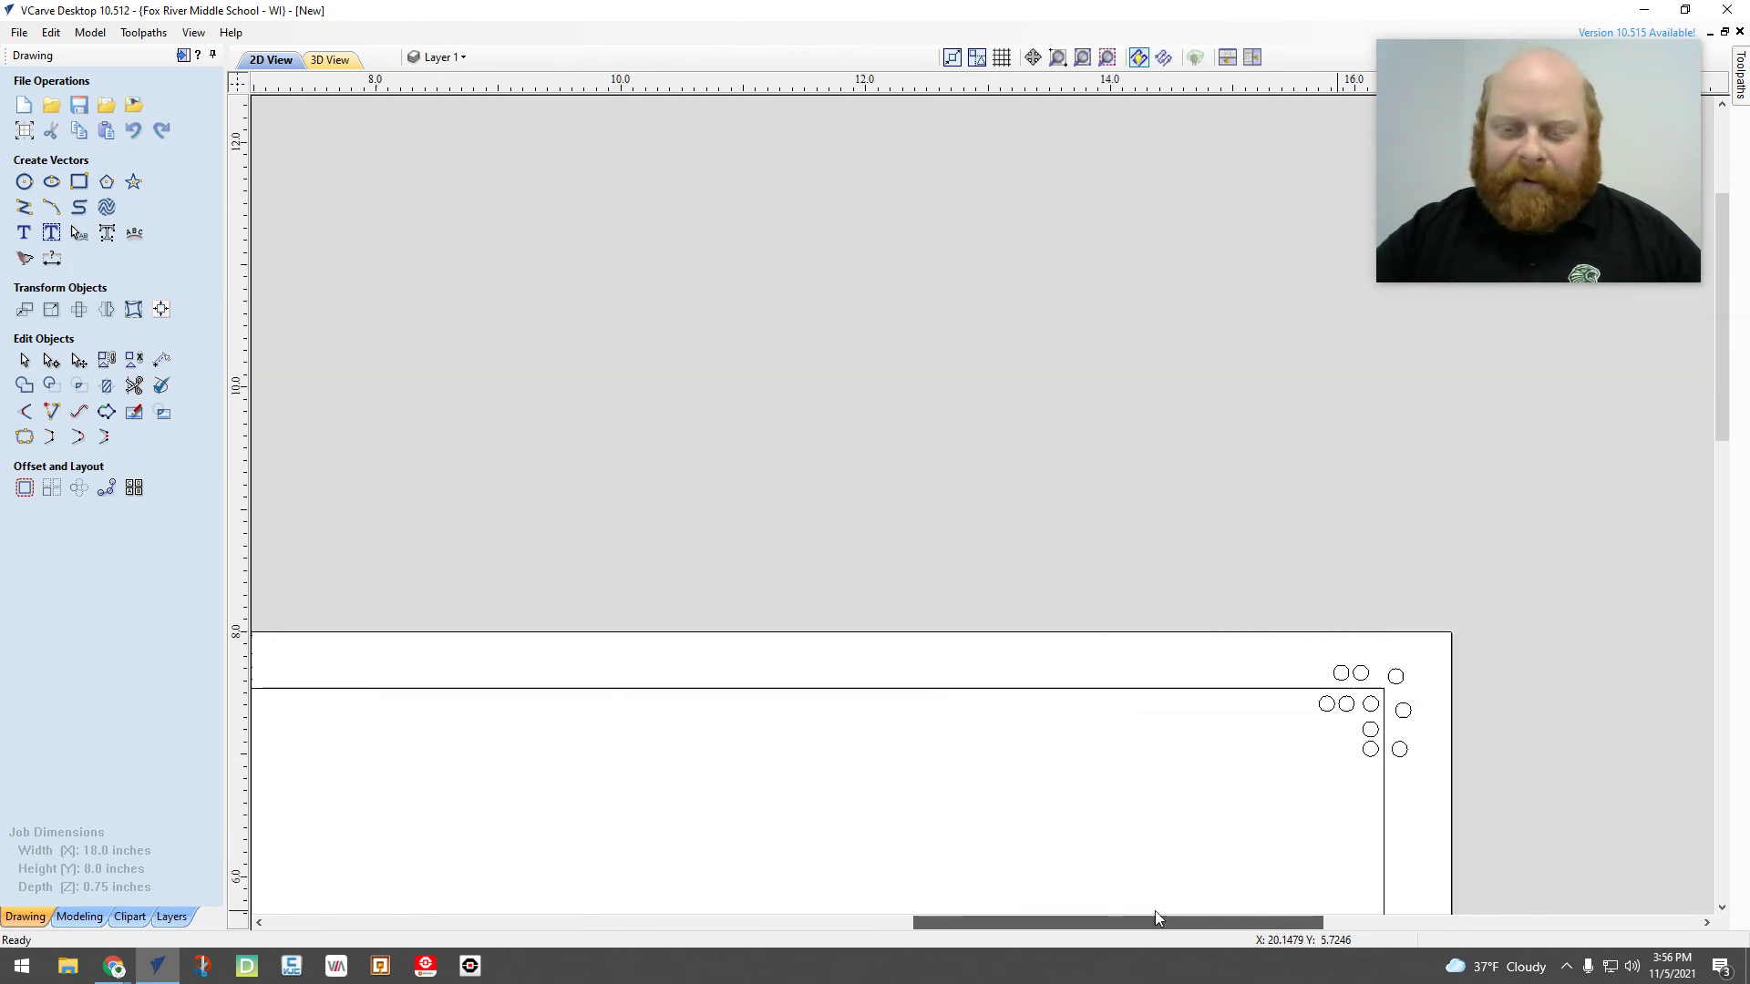
pyautogui.moveTo(1156, 916); pyautogui.dragTo(1024, 919)
pyautogui.scroll(-3, 1025, 880)
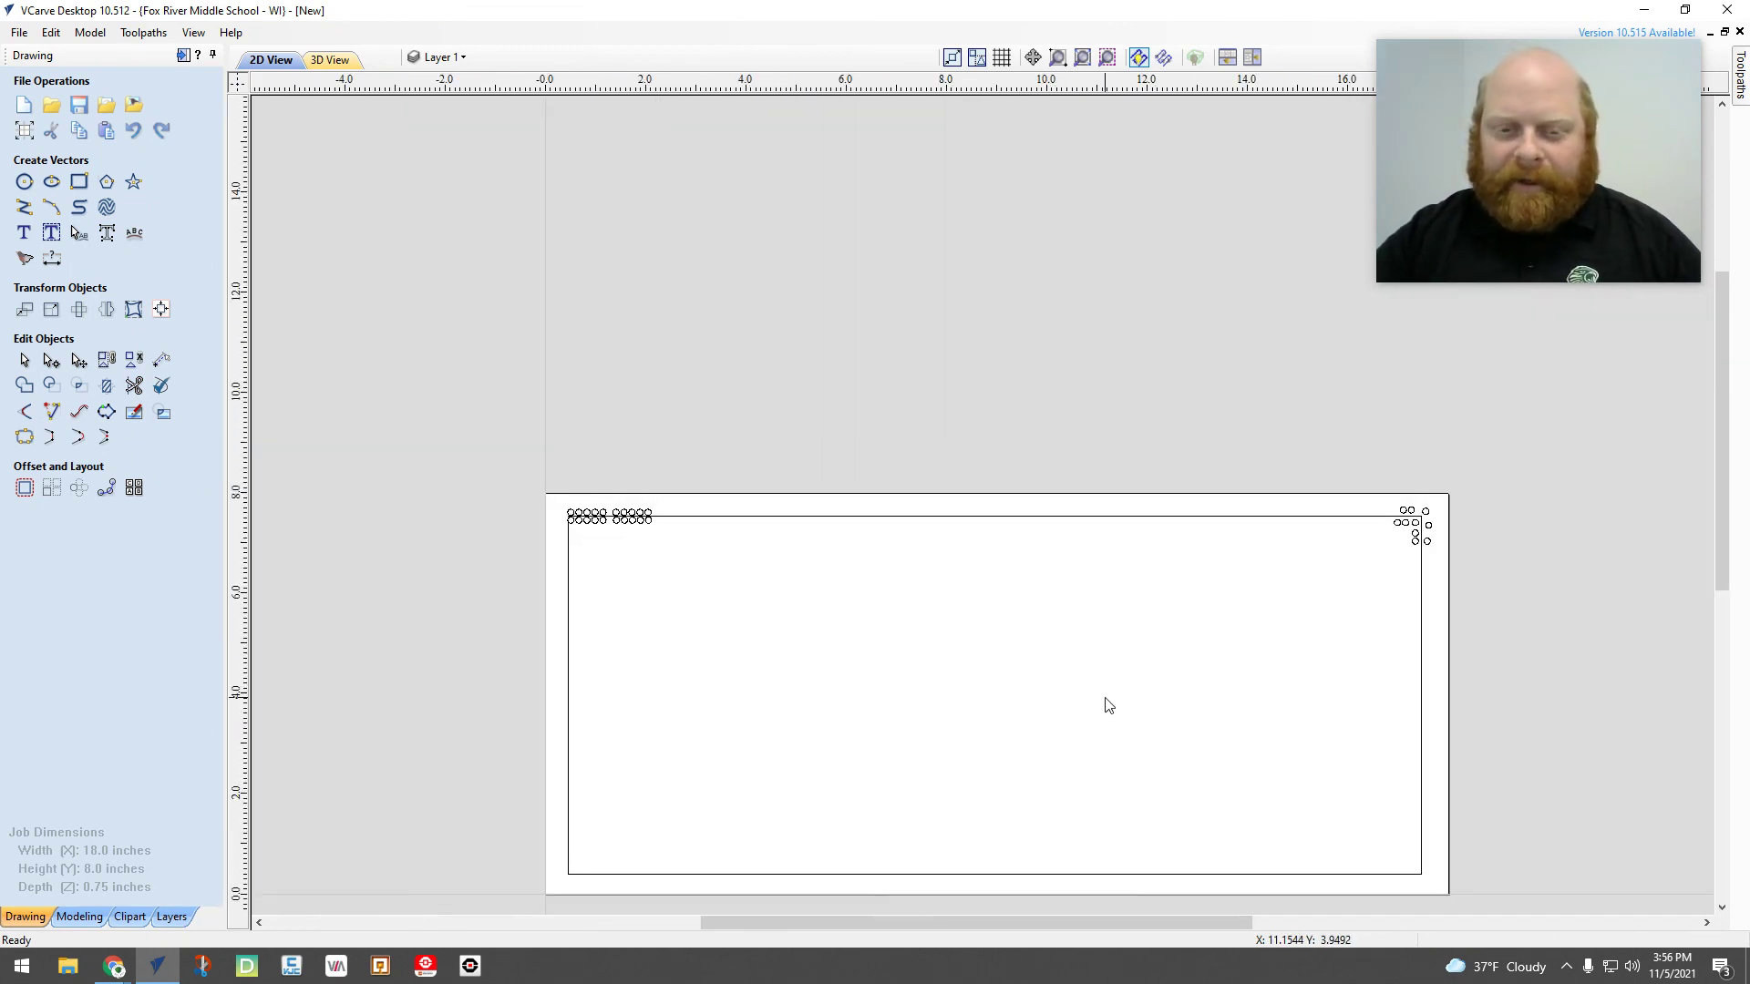
pyautogui.scroll(2, 1106, 702)
pyautogui.scroll(-2, 1103, 703)
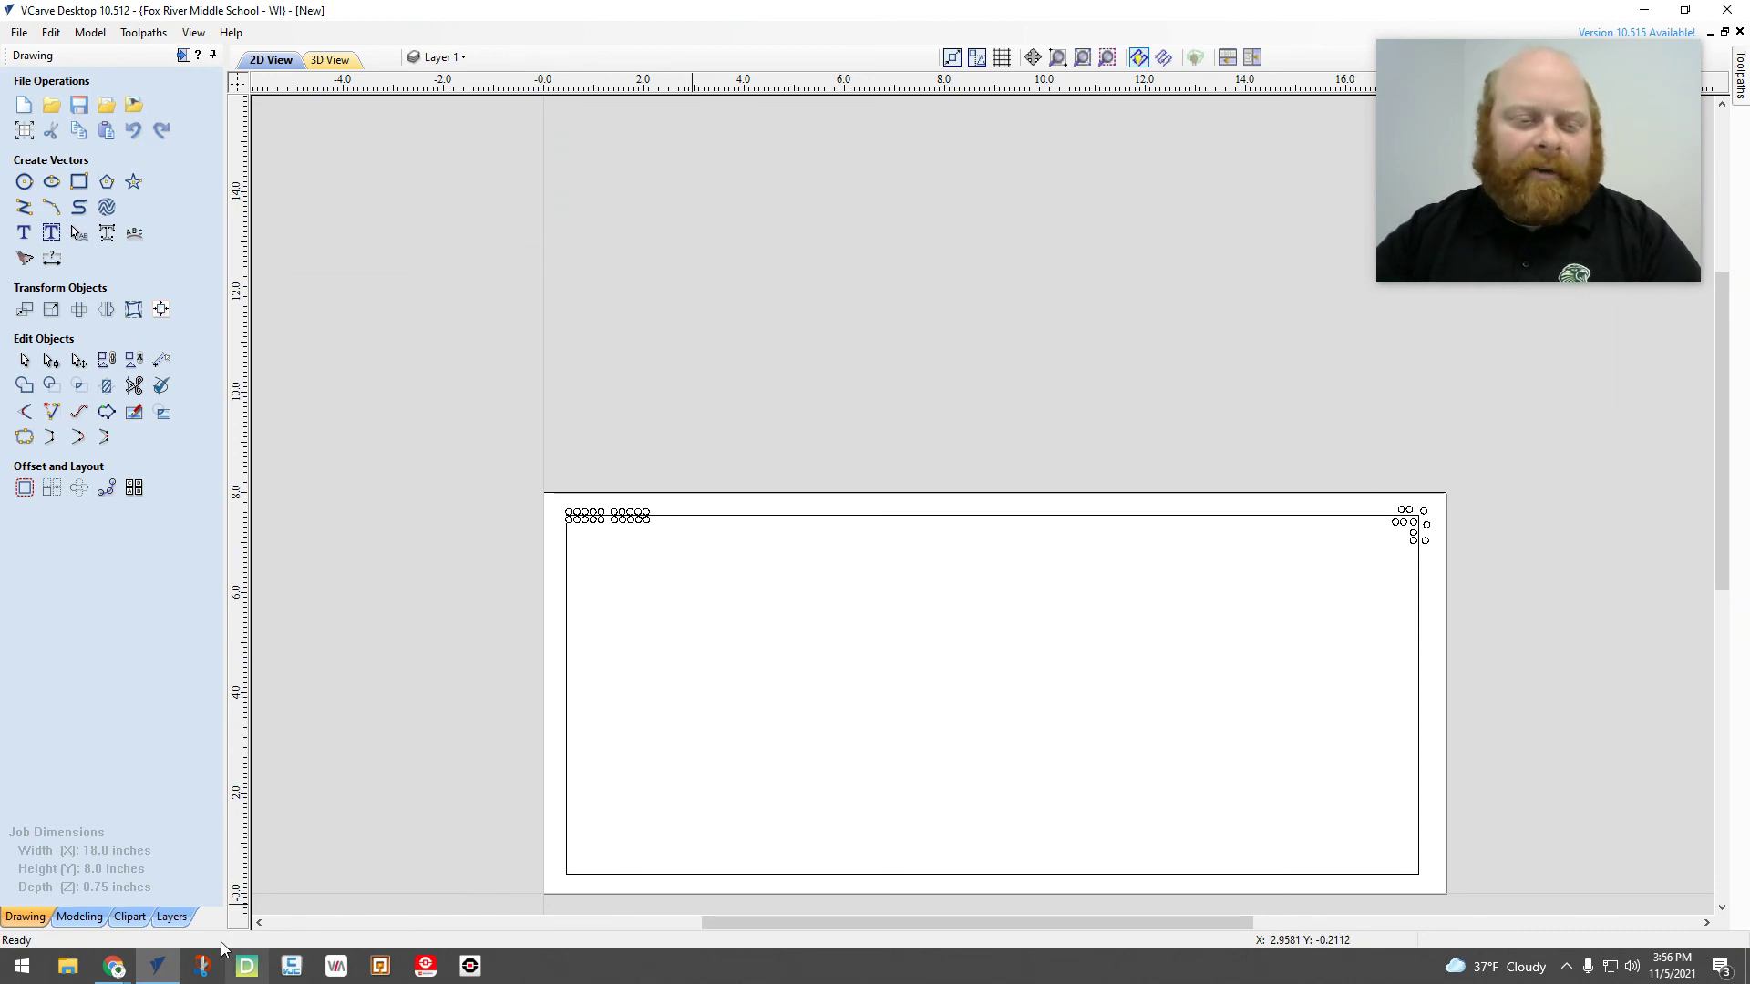
pyautogui.moveTo(113, 965)
pyautogui.click(91, 889)
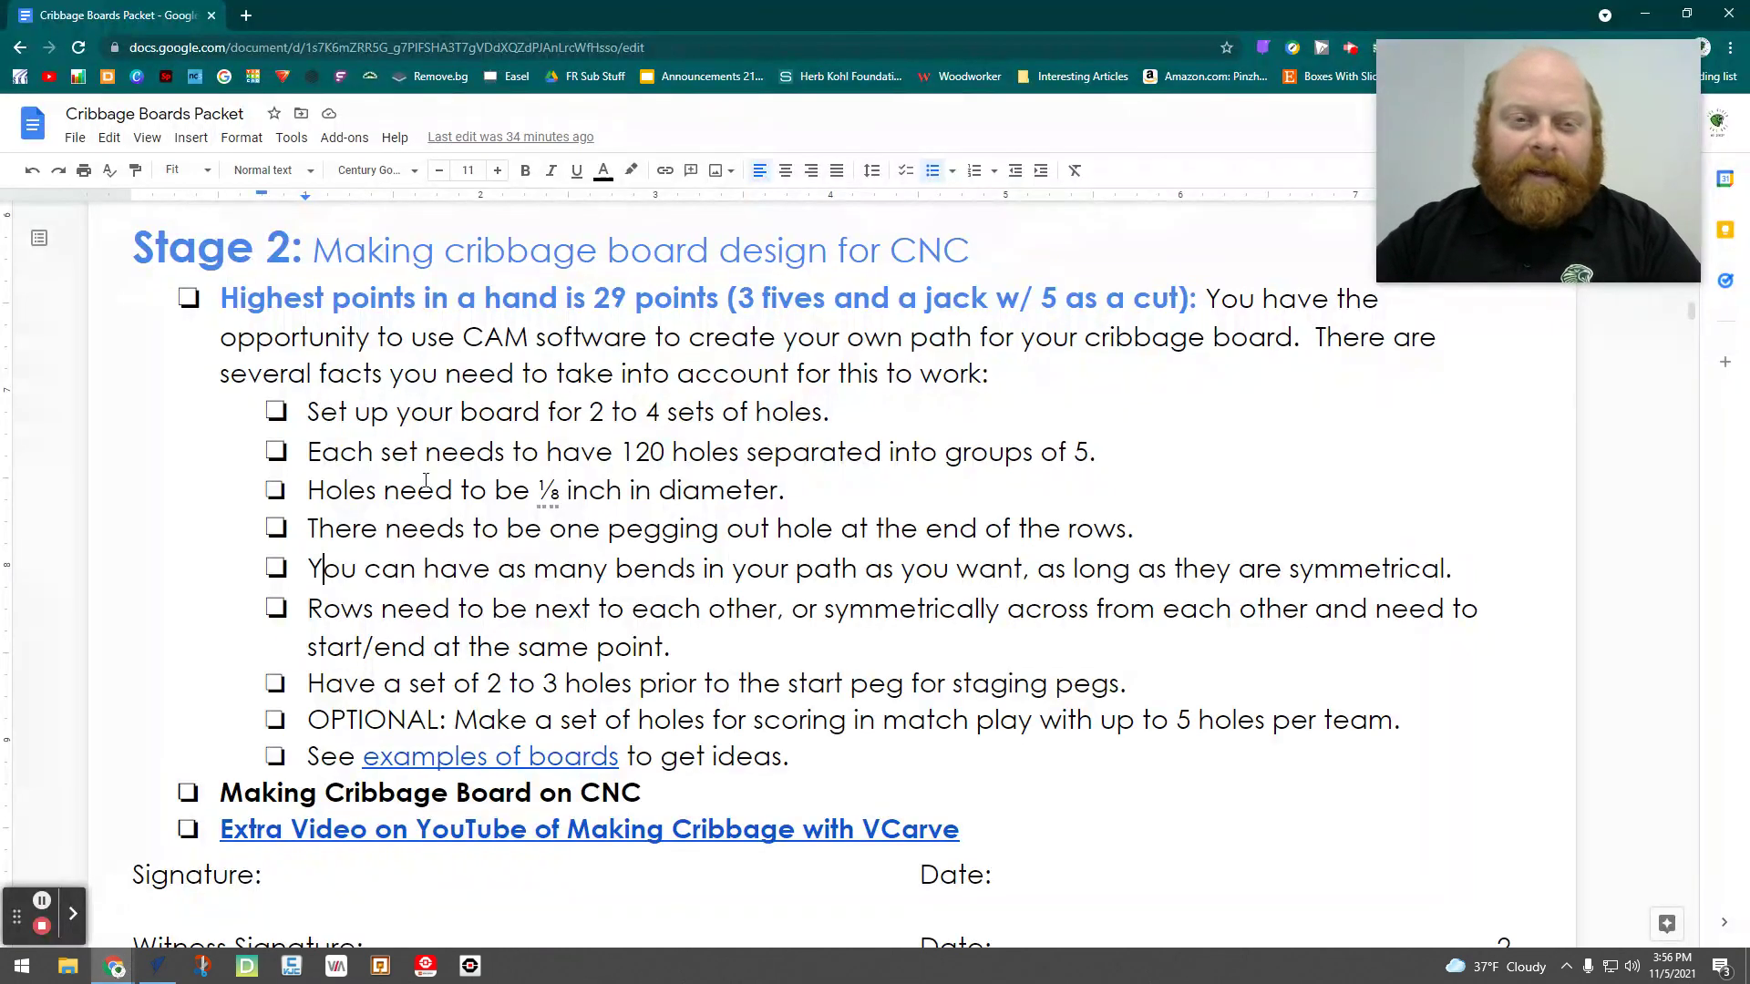